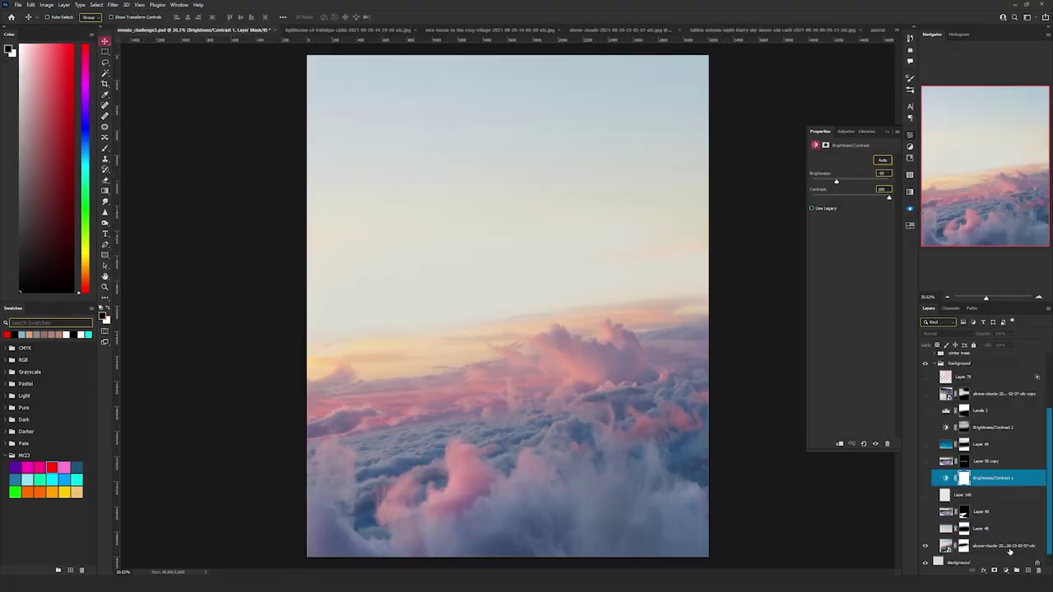
Step: Place the snowy cabin photo over the clouds and try a warp that bends its snow track into a curve
{"action": "left_click_drag", "start_coordinate": [576, 189], "coordinate": [651, 141]}
{"action": "left_click_drag", "start_coordinate": [617, 179], "coordinate": [617, 179]}
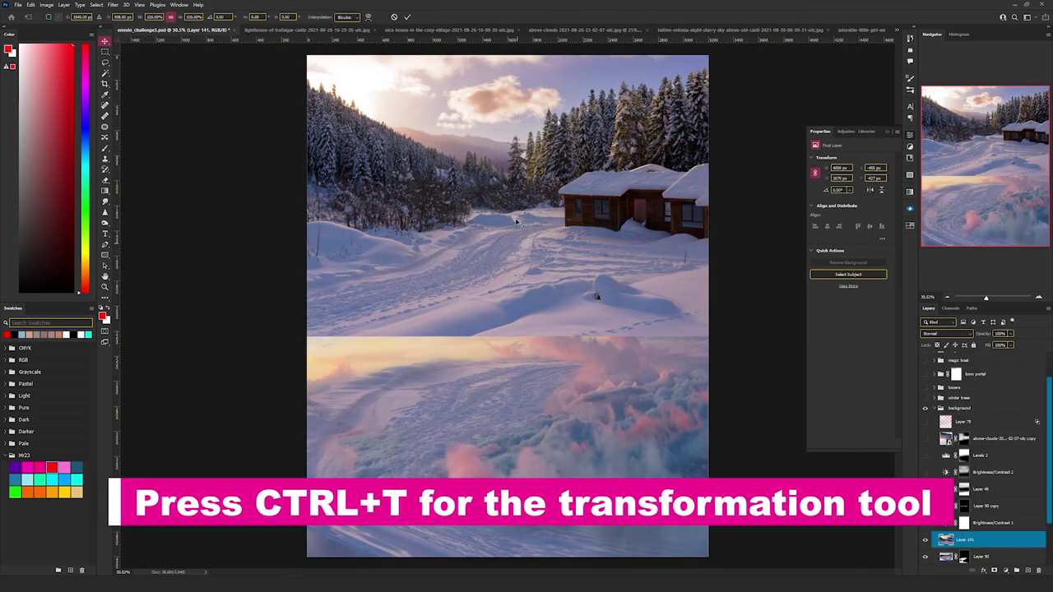
{"action": "right_click", "coordinate": [514, 216]}
{"action": "left_click", "coordinate": [534, 263]}
{"action": "left_click_drag", "start_coordinate": [533, 254], "coordinate": [459, 205]}
{"action": "left_click_drag", "start_coordinate": [250, 336], "coordinate": [355, 423]}
{"action": "left_click_drag", "start_coordinate": [409, 256], "coordinate": [339, 248]}
{"action": "left_click_drag", "start_coordinate": [564, 193], "coordinate": [551, 182]}
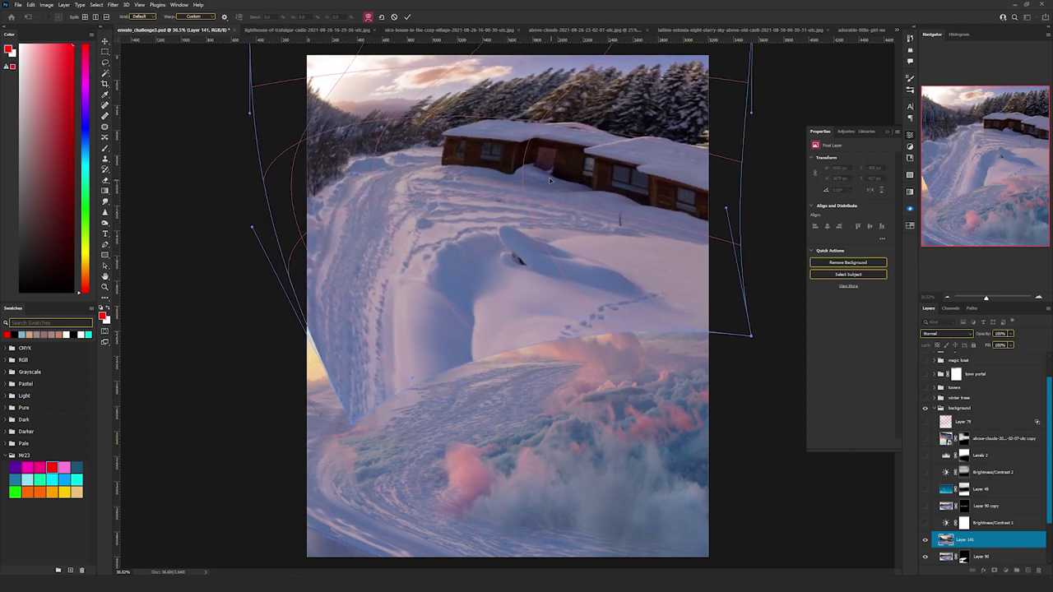
{"action": "key", "text": "Escape"}
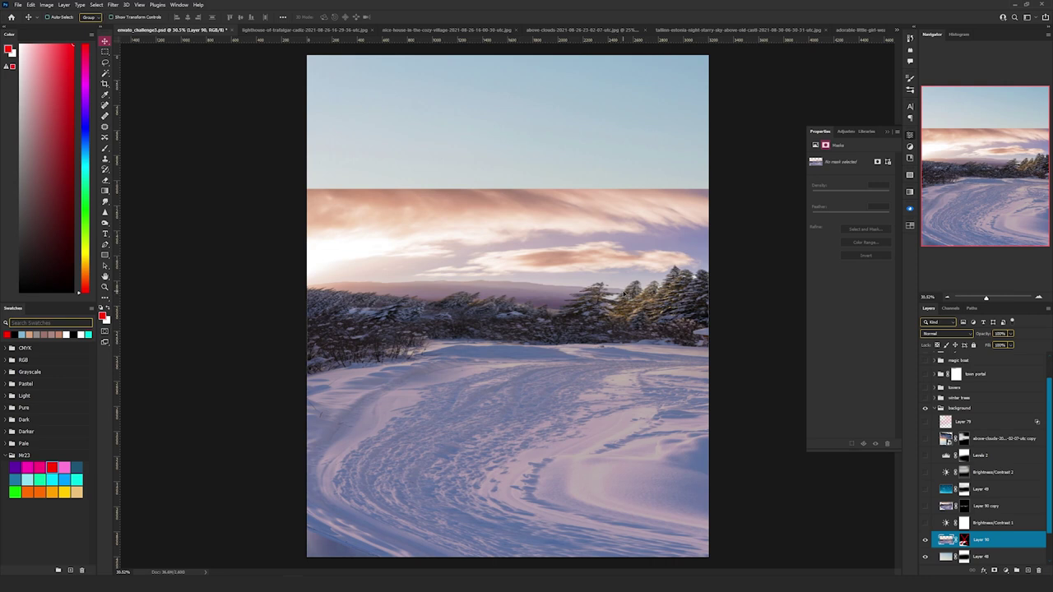
Step: Re-enable the layer mask on Layer 90, add a new layer above it and try a red brush stroke along the snow path
{"action": "left_click", "coordinate": [965, 542]}
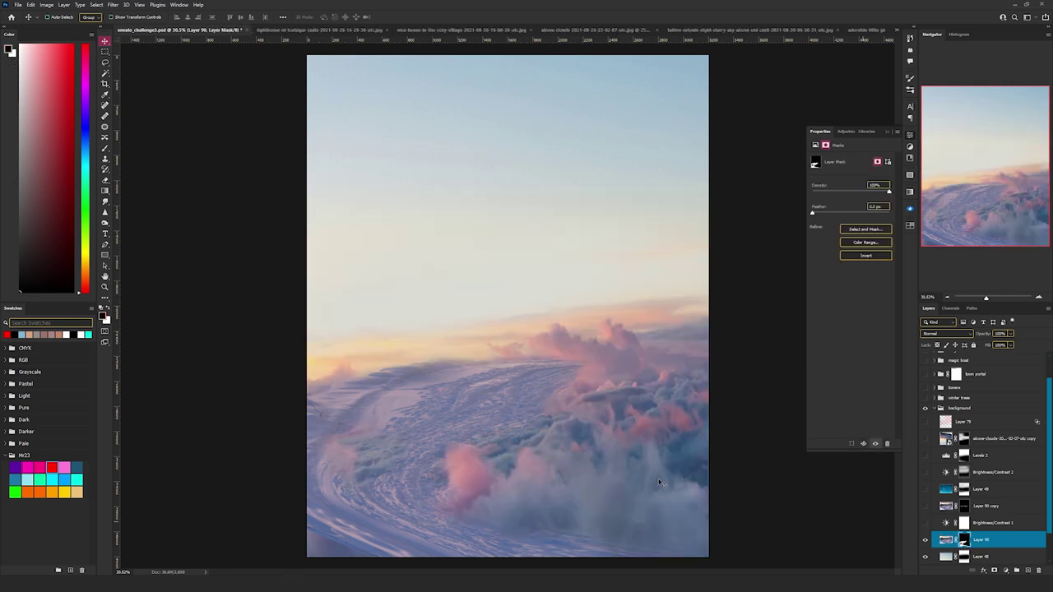
{"action": "left_click", "coordinate": [1029, 570]}
{"action": "key", "text": "b"}
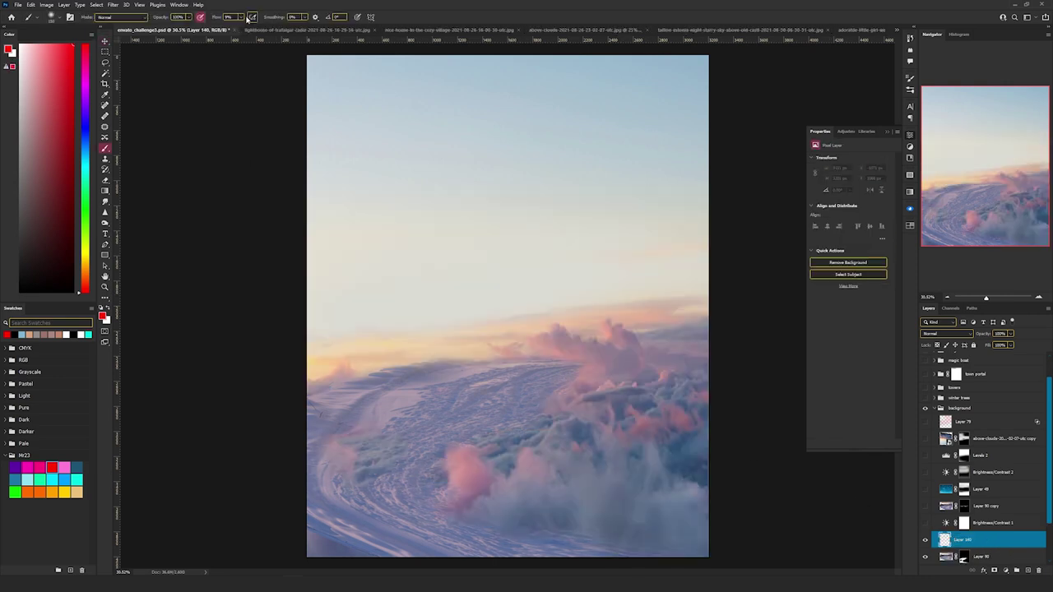
{"action": "mouse_move", "coordinate": [512, 545]}
{"action": "left_mouse_down"}
{"action": "mouse_move", "coordinate": [477, 535]}
{"action": "mouse_move", "coordinate": [513, 381]}
{"action": "mouse_move", "coordinate": [543, 403]}
{"action": "left_mouse_up"}
{"action": "key", "text": "ctrl+z"}
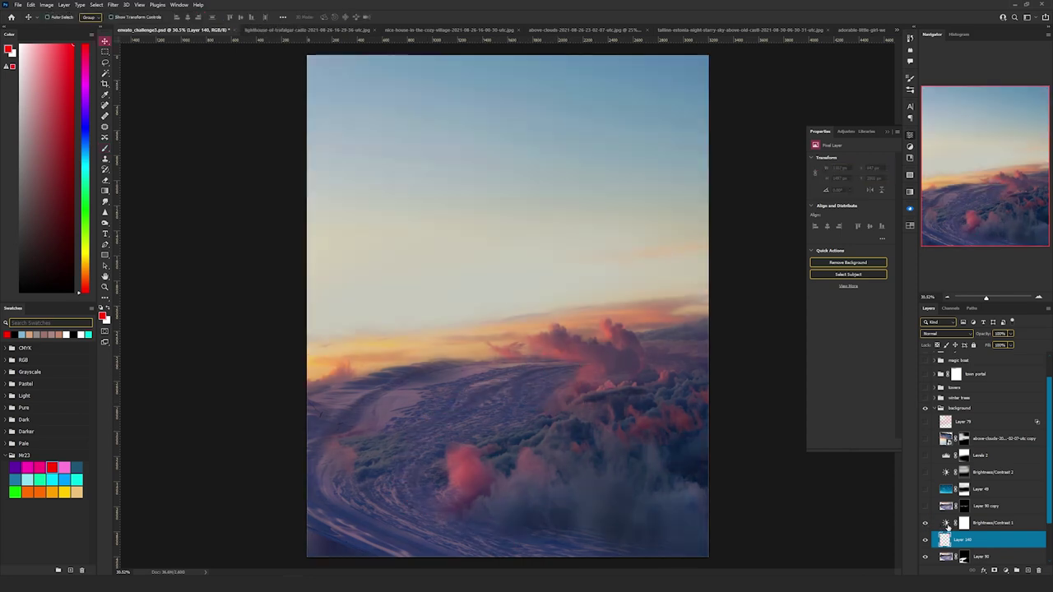
Step: Compare the image with and without the Brightness/Contrast 1 adjustment and inspect its settings and mask
{"action": "left_click", "coordinate": [946, 525]}
{"action": "left_click_drag", "start_coordinate": [946, 541], "coordinate": [955, 416]}
{"action": "left_click", "coordinate": [948, 524]}
{"action": "left_click", "coordinate": [926, 525]}
{"action": "left_click", "coordinate": [926, 525]}
{"action": "left_click", "coordinate": [926, 525]}
{"action": "left_click", "coordinate": [965, 525]}
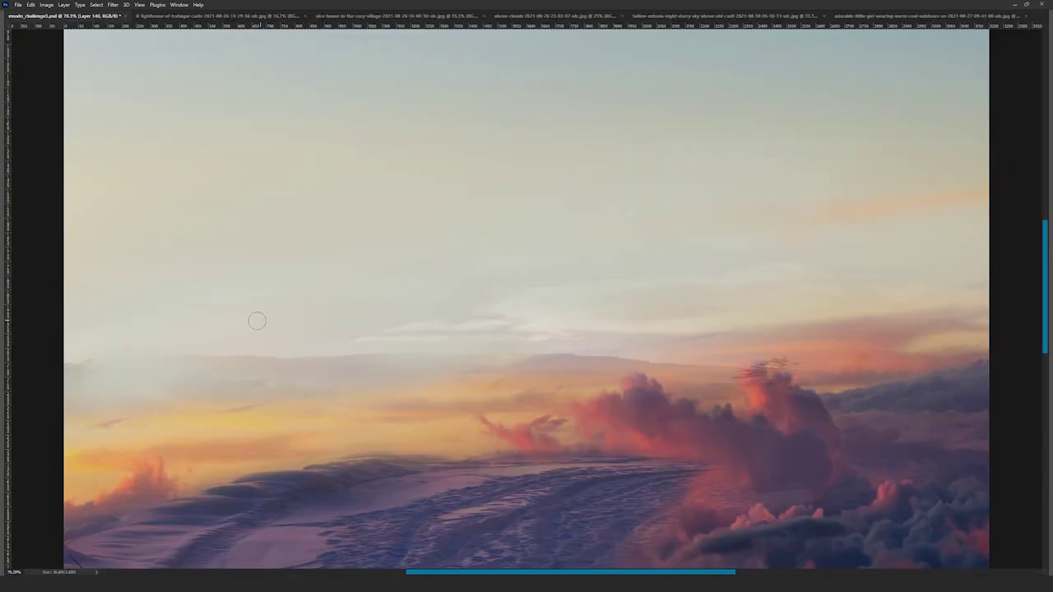
Step: Circle the hazy horizon band with a red brush loop and undo the marking
{"action": "left_click_drag", "start_coordinate": [255, 318], "coordinate": [152, 324]}
{"action": "mouse_move", "coordinate": [79, 339]}
{"action": "left_mouse_down"}
{"action": "mouse_move", "coordinate": [270, 451]}
{"action": "mouse_move", "coordinate": [896, 458]}
{"action": "mouse_move", "coordinate": [849, 286]}
{"action": "mouse_move", "coordinate": [256, 319]}
{"action": "left_mouse_up"}
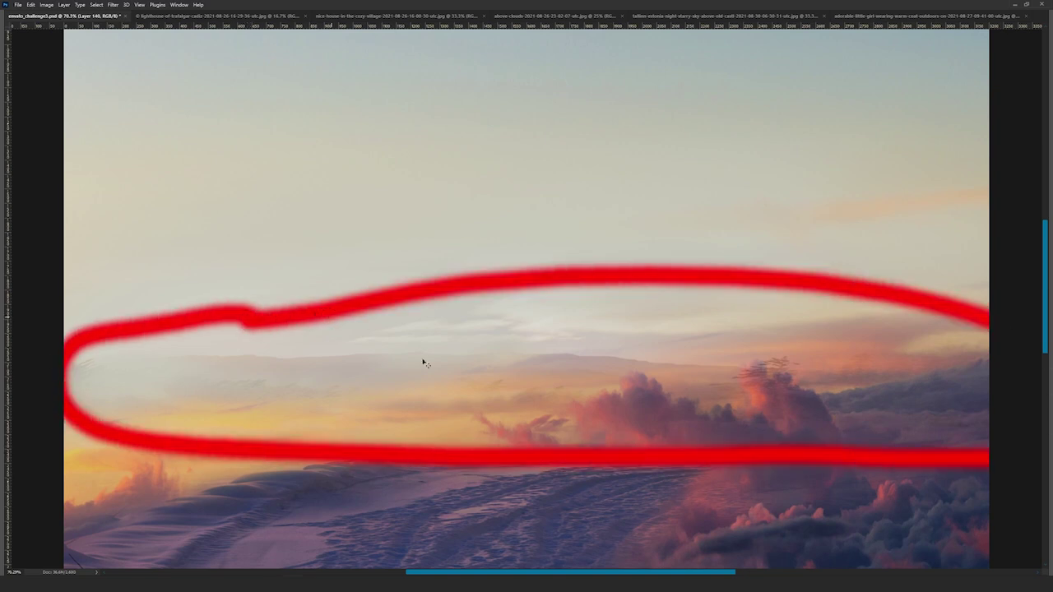
{"action": "key", "text": "ctrl+z"}
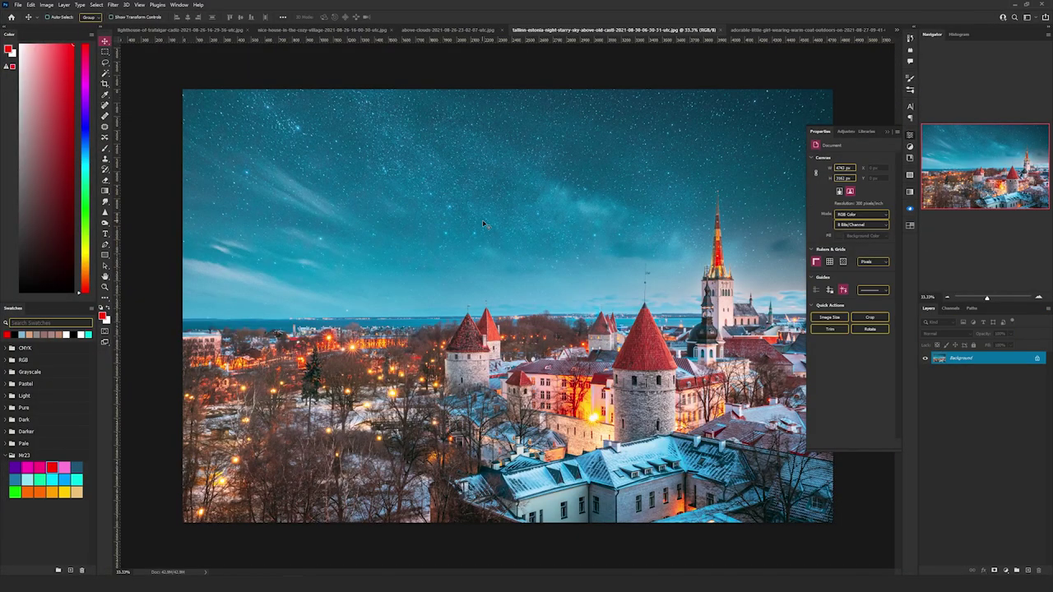
Step: Select the starry sky in the upper-left area of the Tallinn photo and copy it into the main composite as a new layer
{"action": "key", "text": "m"}
{"action": "left_click_drag", "start_coordinate": [183, 89], "coordinate": [462, 316]}
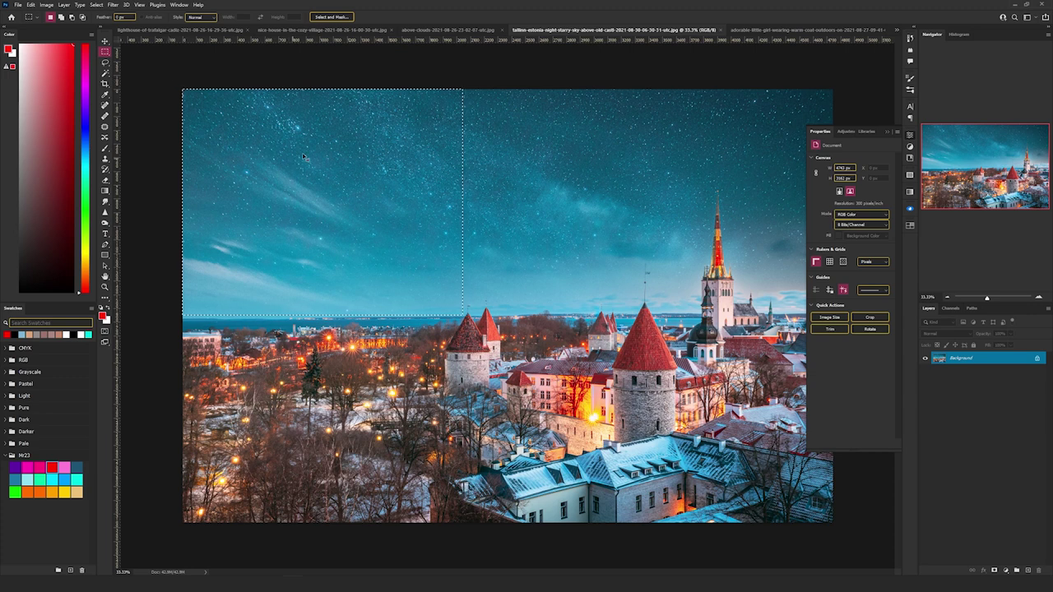
{"action": "left_click", "coordinate": [898, 30]}
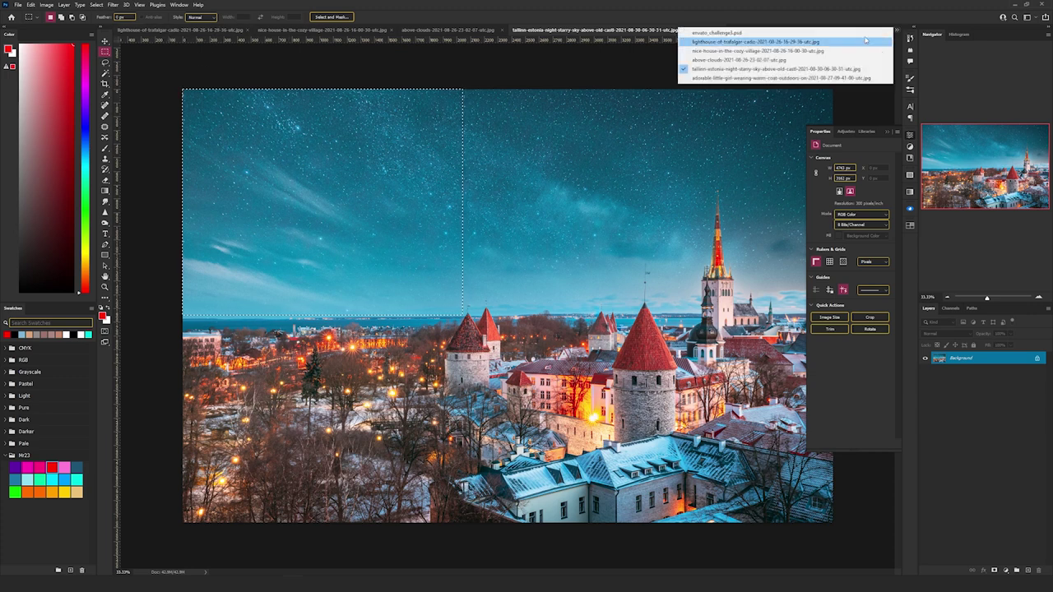
{"action": "left_click", "coordinate": [823, 34]}
{"action": "key", "text": "ctrl+v"}
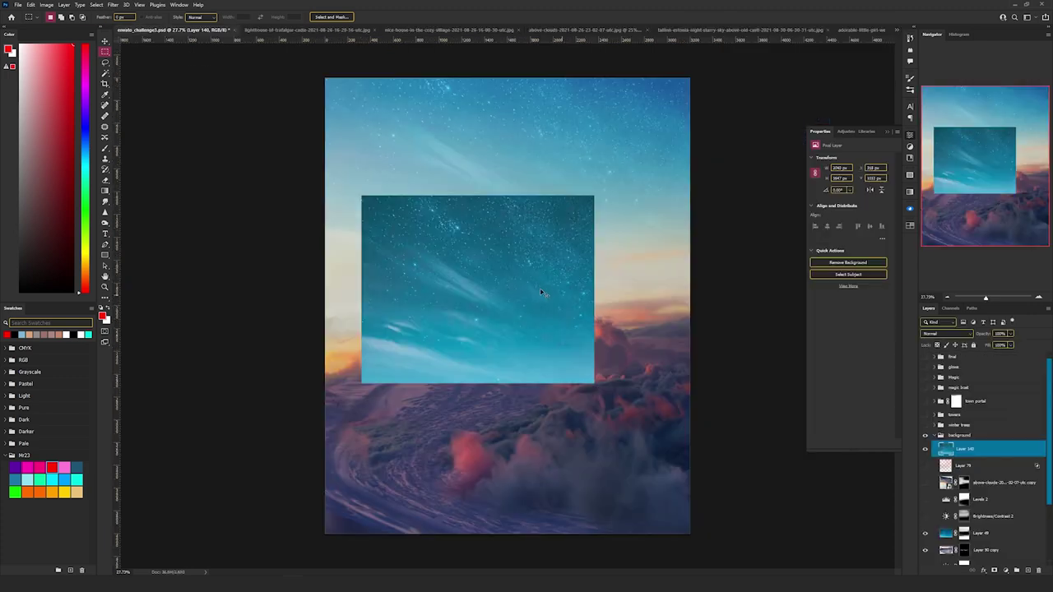
Step: Align the pasted starry sky with the canvas's upper-left corner and scale it to span the full canvas width
{"action": "key", "text": "ctrl+t"}
{"action": "left_click_drag", "start_coordinate": [541, 293], "coordinate": [510, 153]}
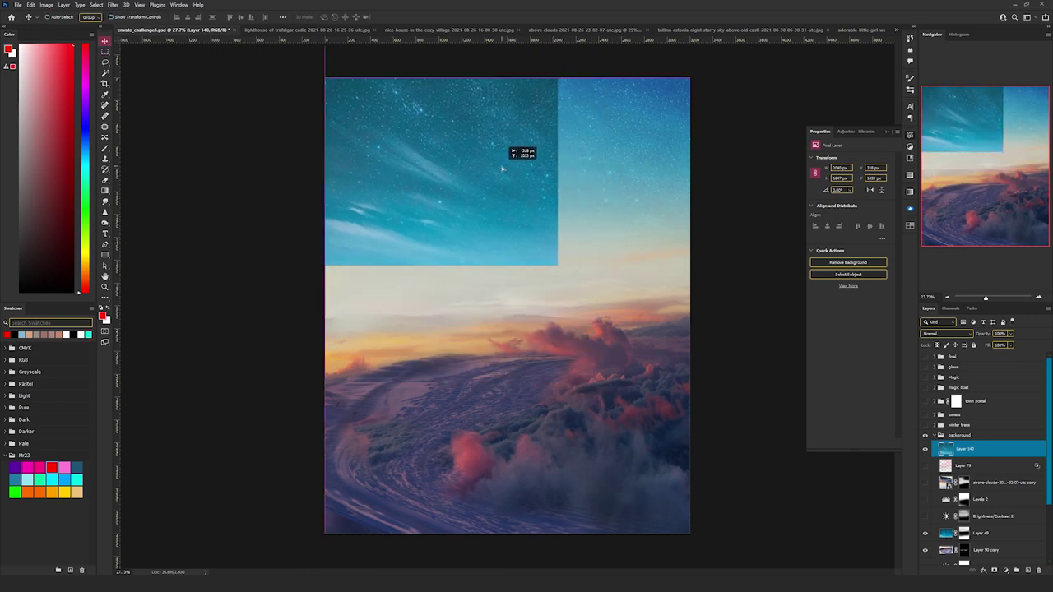
{"action": "left_click_drag", "start_coordinate": [568, 173], "coordinate": [696, 156]}
{"action": "key", "text": "Return"}
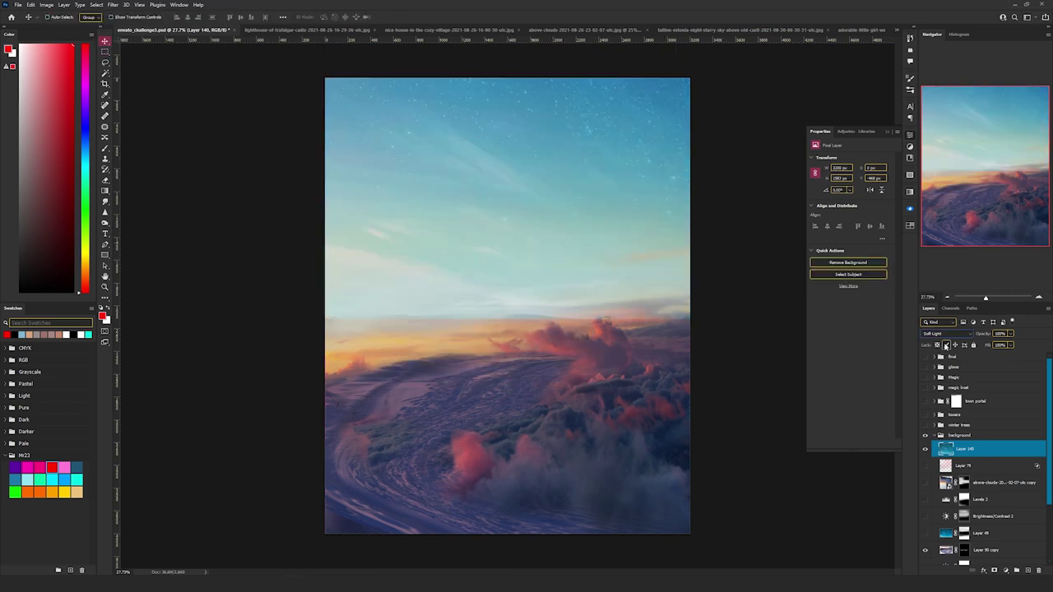
Step: Set the starry sky layer to Overlay blending, add a layer mask and prepare a soft round brush with 0% hardness
{"action": "left_click", "coordinate": [940, 333]}
{"action": "left_click", "coordinate": [929, 422]}
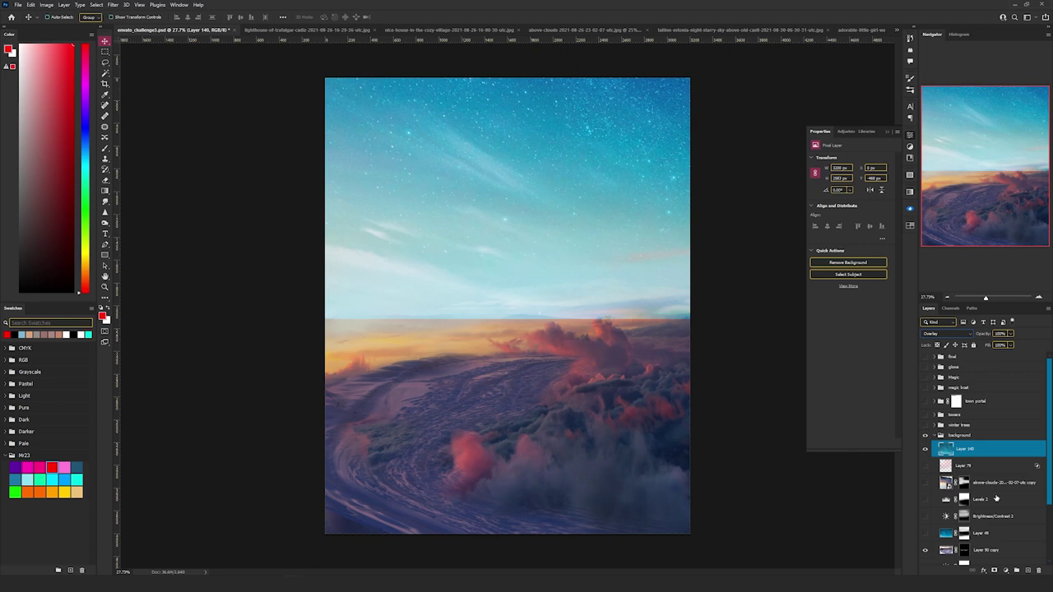
{"action": "left_click", "coordinate": [994, 570]}
{"action": "key", "text": "b"}
{"action": "right_click", "coordinate": [584, 293]}
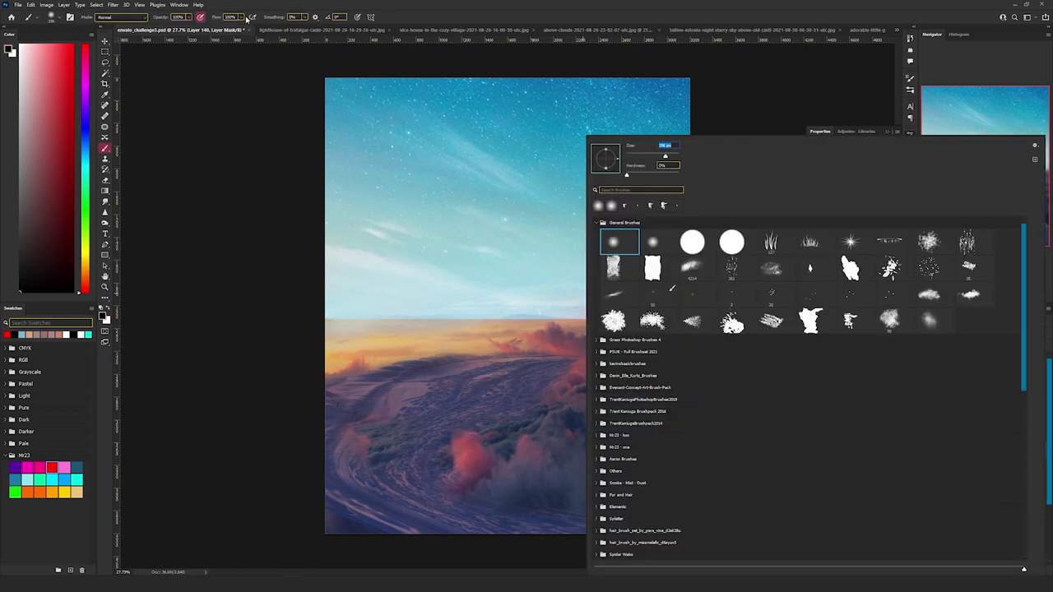
{"action": "left_click", "coordinate": [241, 17]}
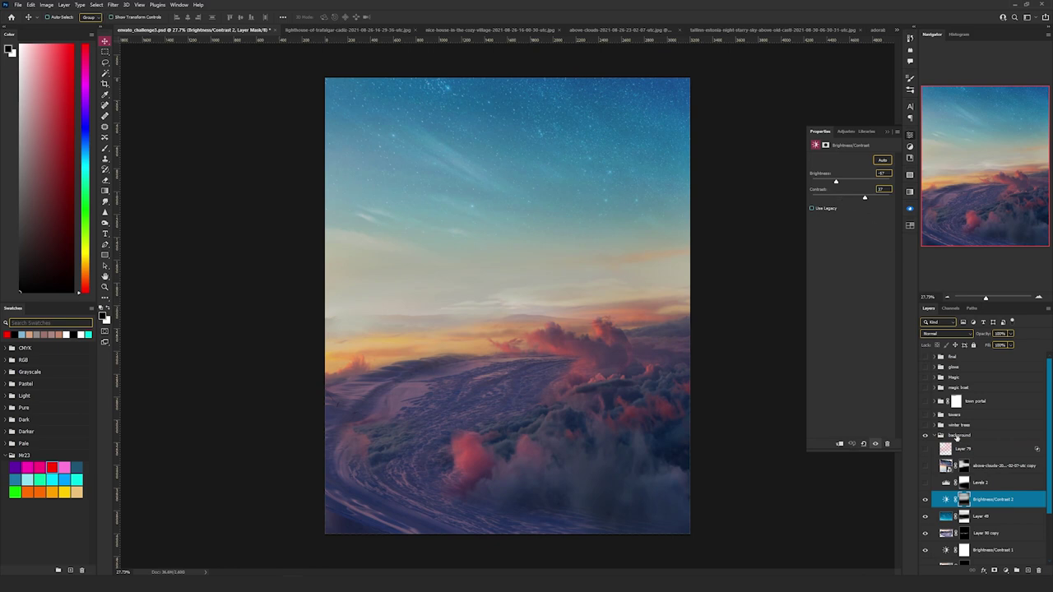
Step: Turn on the Levels 2 adjustment that darkens the sky and inspect its settings
{"action": "left_click", "coordinate": [925, 483]}
{"action": "left_click", "coordinate": [946, 488]}
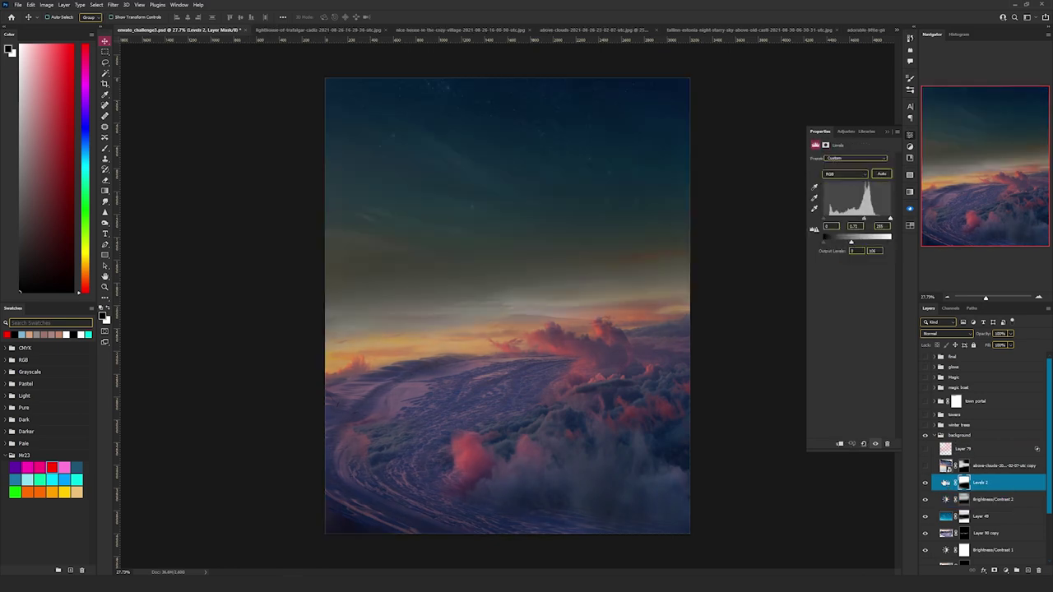
Step: Duplicate the above-clouds layer directly above Levels 2, shift the copy over the canvas and flip it vertically
{"action": "scroll", "coordinate": [999, 520], "scroll_direction": "down", "scroll_amount": 3}
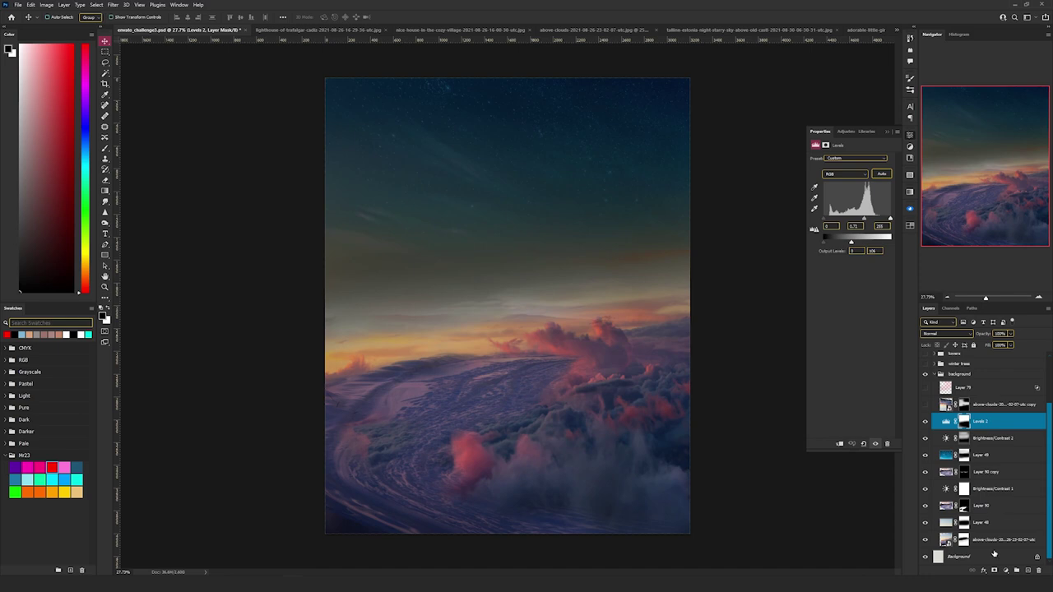
{"action": "left_click", "coordinate": [986, 541]}
{"action": "left_click", "coordinate": [924, 404]}
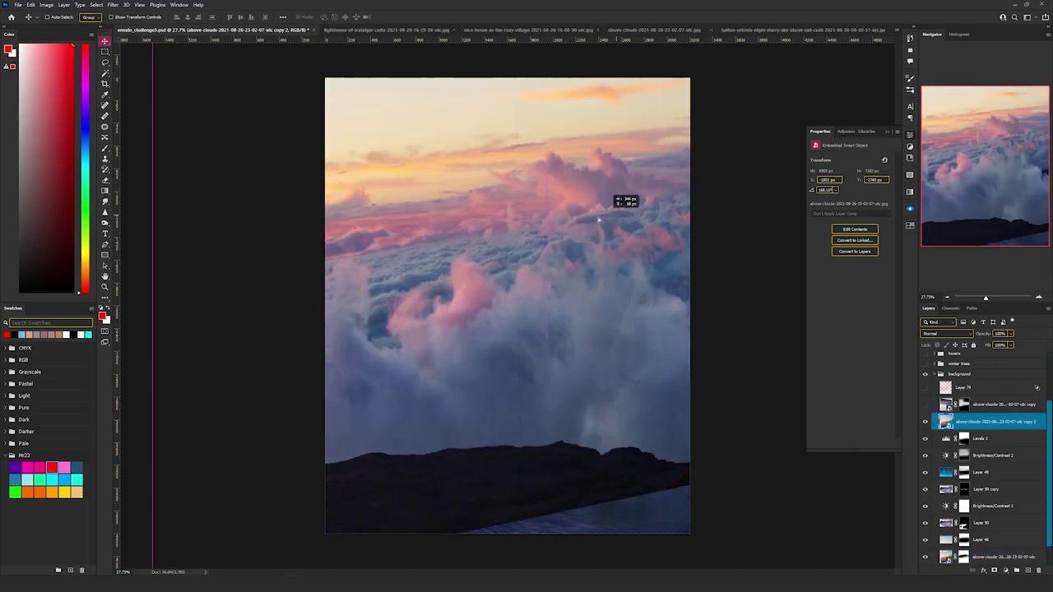
{"action": "left_click_drag", "start_coordinate": [607, 220], "coordinate": [621, 269]}
{"action": "key", "text": "ctrl+t"}
{"action": "right_click", "coordinate": [518, 233]}
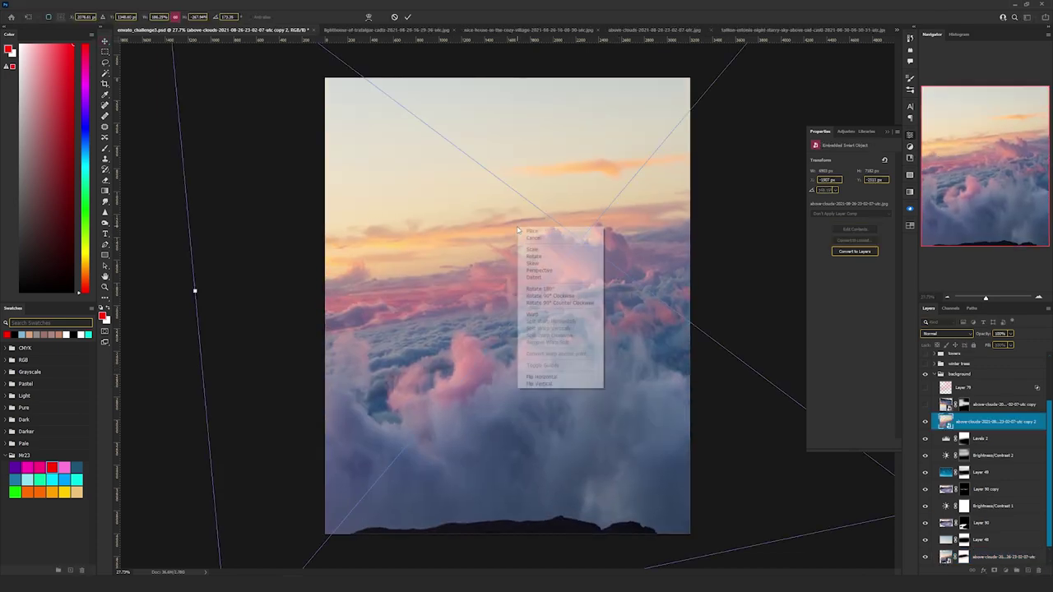
{"action": "left_click", "coordinate": [543, 383]}
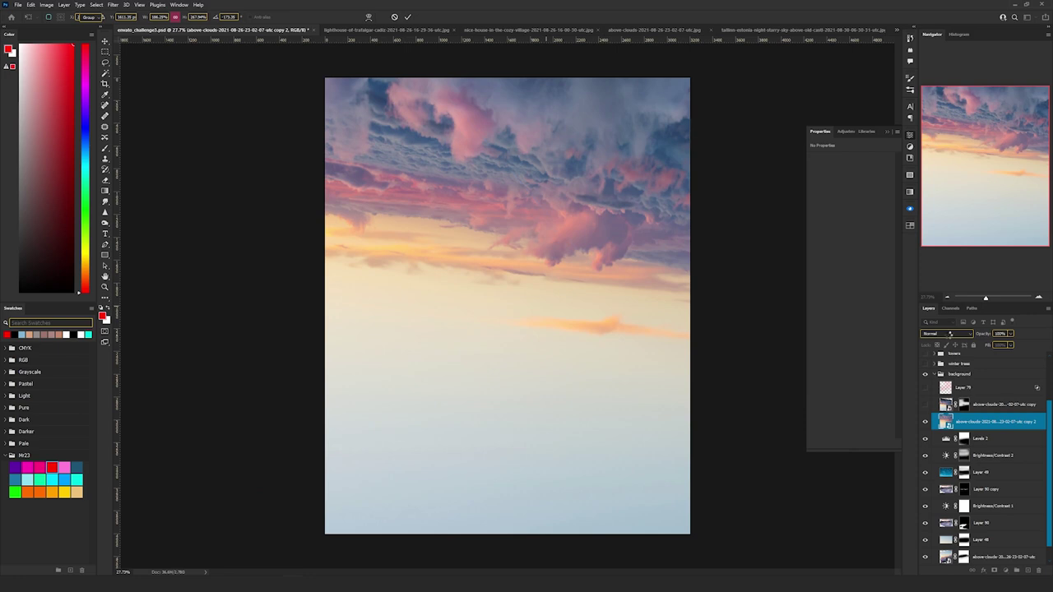
Step: Set the flipped clouds copy to Soft Light blending and add a white layer mask to it
{"action": "left_click", "coordinate": [946, 335]}
{"action": "left_click", "coordinate": [946, 436]}
{"action": "left_click", "coordinate": [994, 570]}
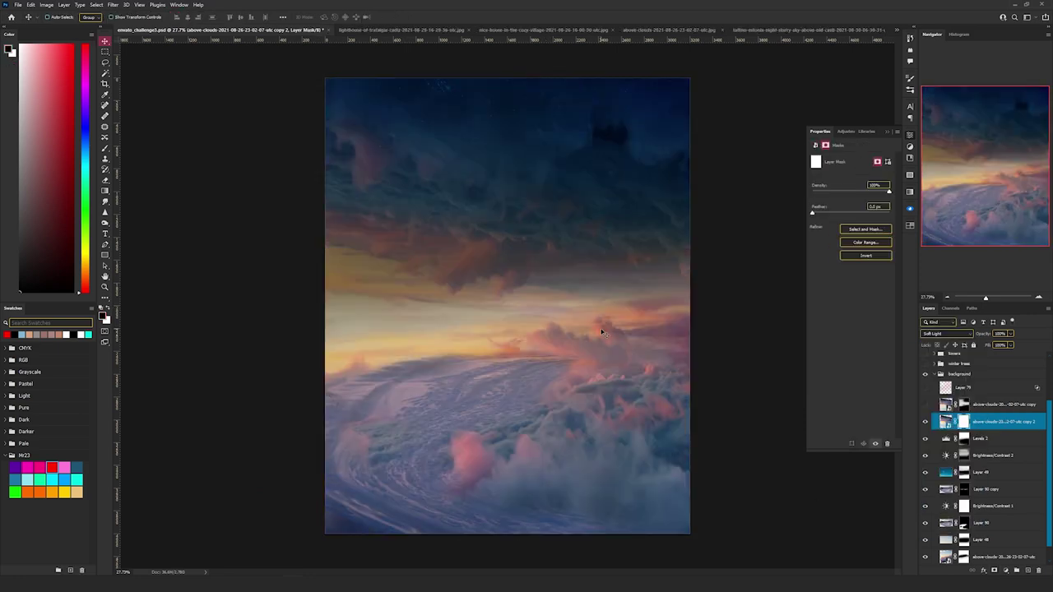
Step: Mask out the flipped clouds over the lower landscape with a greatly enlarged soft black brush
{"action": "key", "text": "b"}
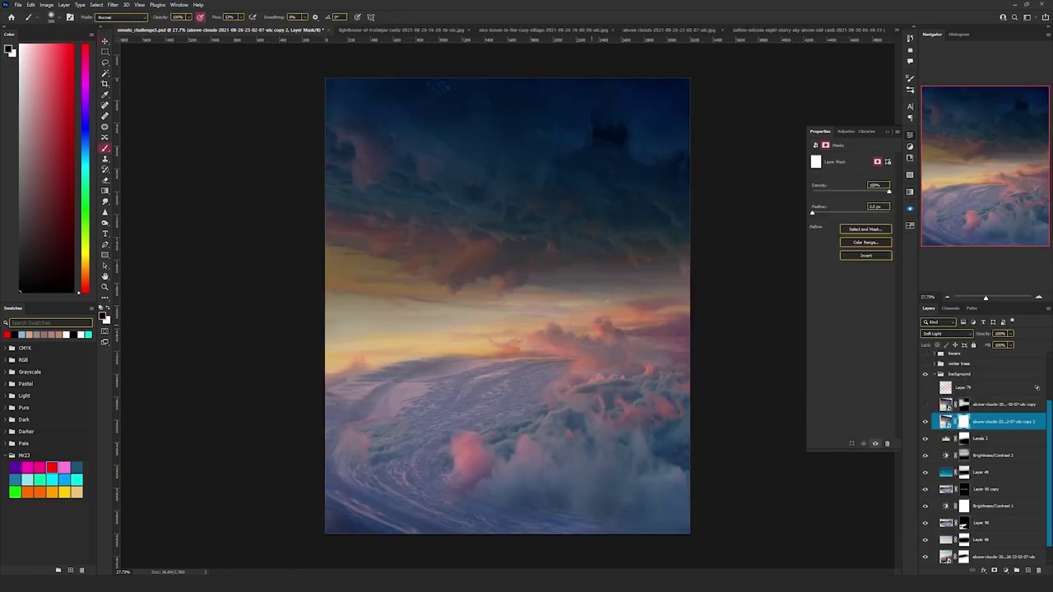
{"action": "key", "text": "bracketright"}
{"action": "key", "text": "bracketright"}
{"action": "key", "text": "bracketright"}
{"action": "key", "text": "bracketright"}
{"action": "key", "text": "bracketright"}
{"action": "mouse_move", "coordinate": [667, 350]}
{"action": "left_mouse_down"}
{"action": "mouse_move", "coordinate": [371, 395]}
{"action": "mouse_move", "coordinate": [516, 447]}
{"action": "left_mouse_up"}
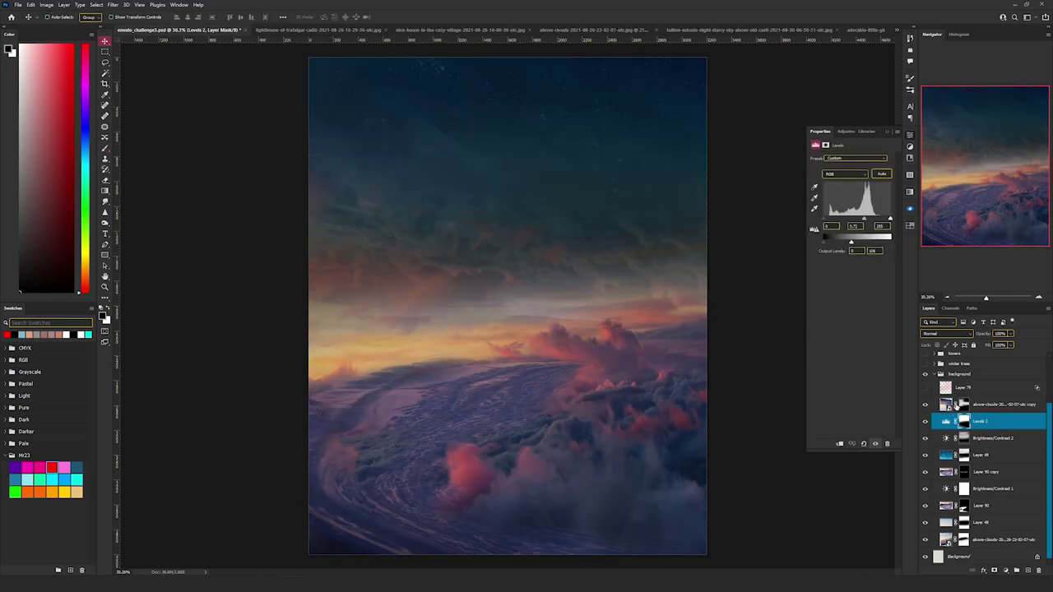
Step: Add a new layer above Layer 79 in the background group and set its blend mode to Color
{"action": "left_click", "coordinate": [959, 387]}
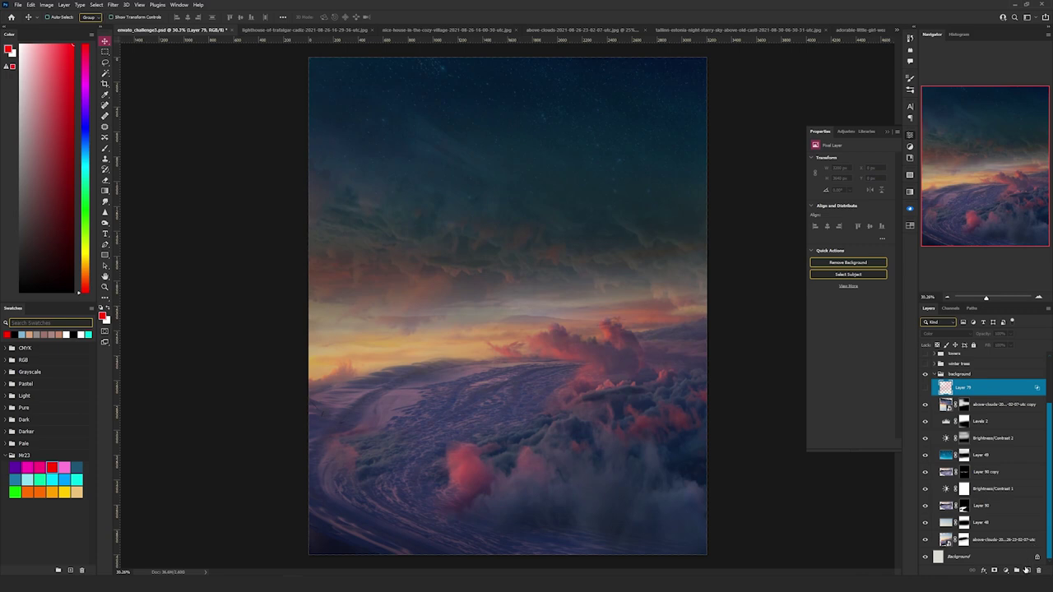
{"action": "left_click", "coordinate": [1028, 572]}
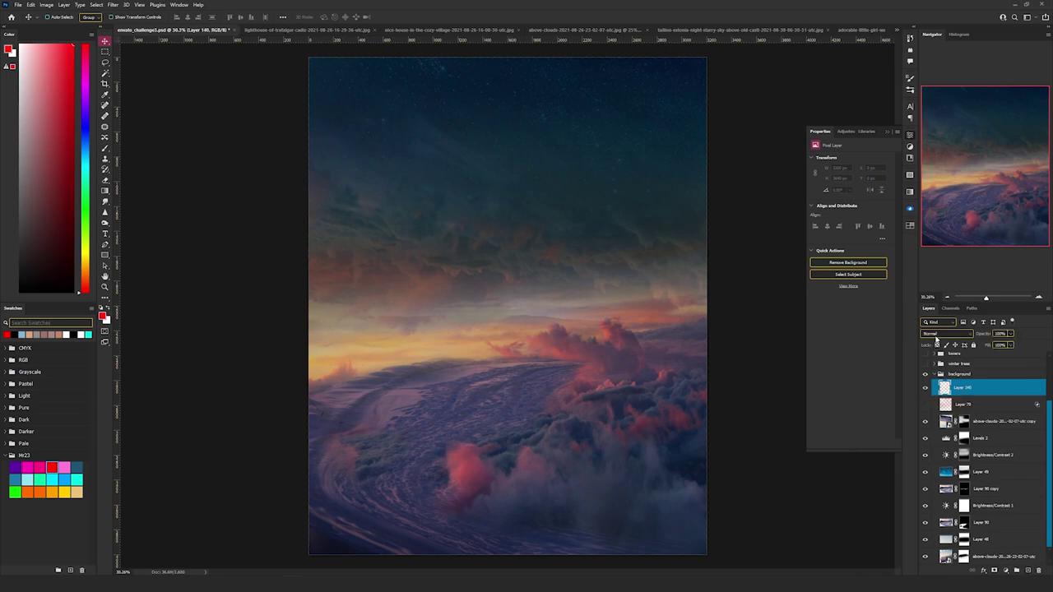
{"action": "left_click", "coordinate": [935, 334]}
{"action": "left_click", "coordinate": [927, 529]}
Step: Tint the upper-right sky and its clouds red with broad strokes of a very large soft brush
{"action": "key", "text": "b"}
{"action": "key", "text": "bracketright"}
{"action": "key", "text": "bracketright"}
{"action": "key", "text": "bracketright"}
{"action": "key", "text": "bracketright"}
{"action": "key", "text": "bracketright"}
{"action": "mouse_move", "coordinate": [416, 265]}
{"action": "left_mouse_down"}
{"action": "mouse_move", "coordinate": [616, 222]}
{"action": "mouse_move", "coordinate": [663, 42]}
{"action": "mouse_move", "coordinate": [683, 13]}
{"action": "left_mouse_up"}
{"action": "key", "text": "v"}
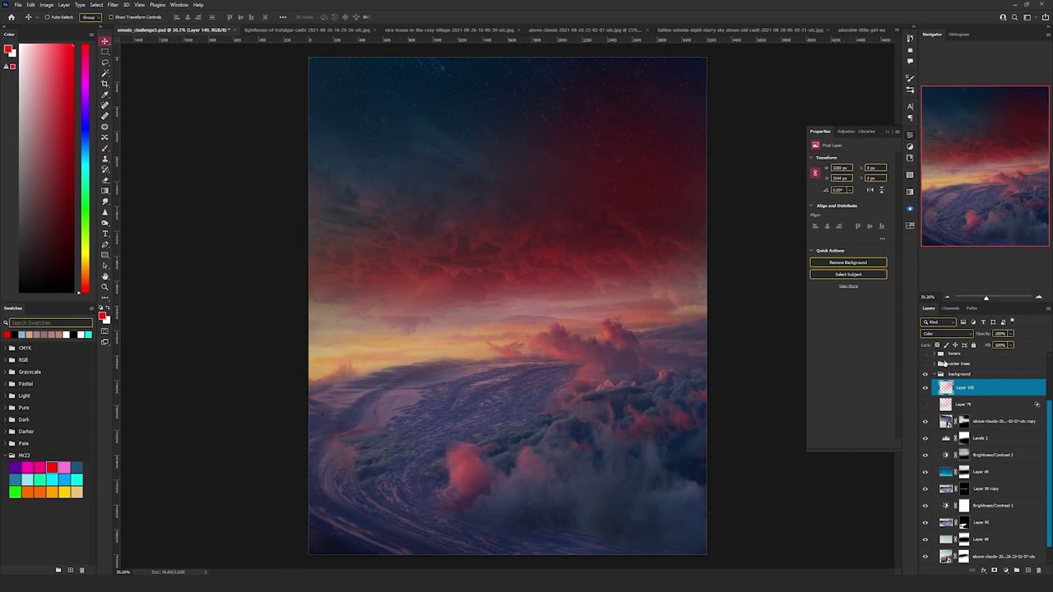
Step: Fade the red tint out of the darkest areas by raising the Blend If black point for the underlying layer
{"action": "double_click", "coordinate": [948, 383]}
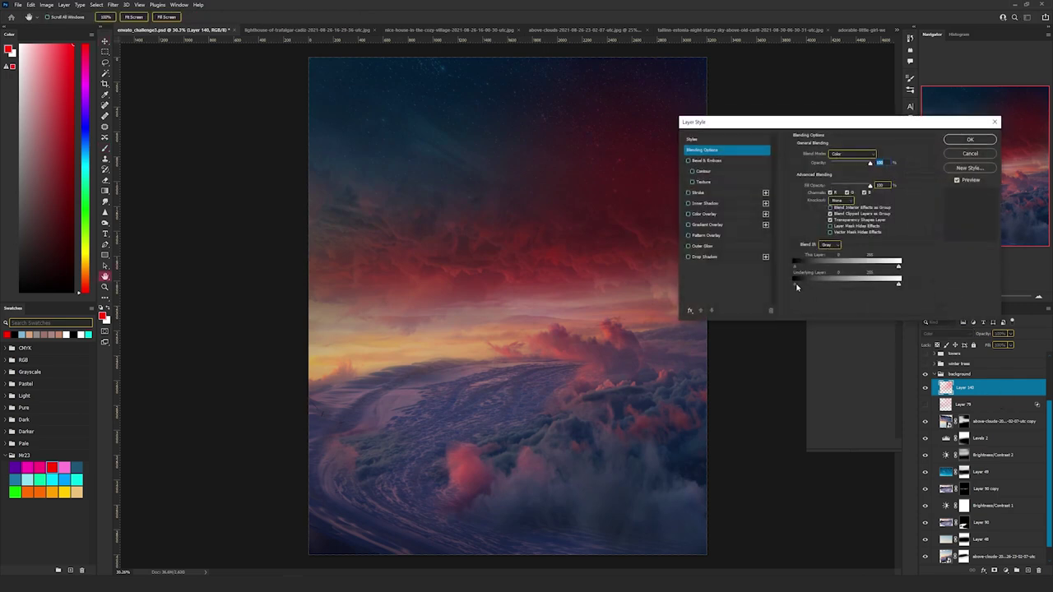
{"action": "left_click_drag", "start_coordinate": [797, 286], "coordinate": [830, 286]}
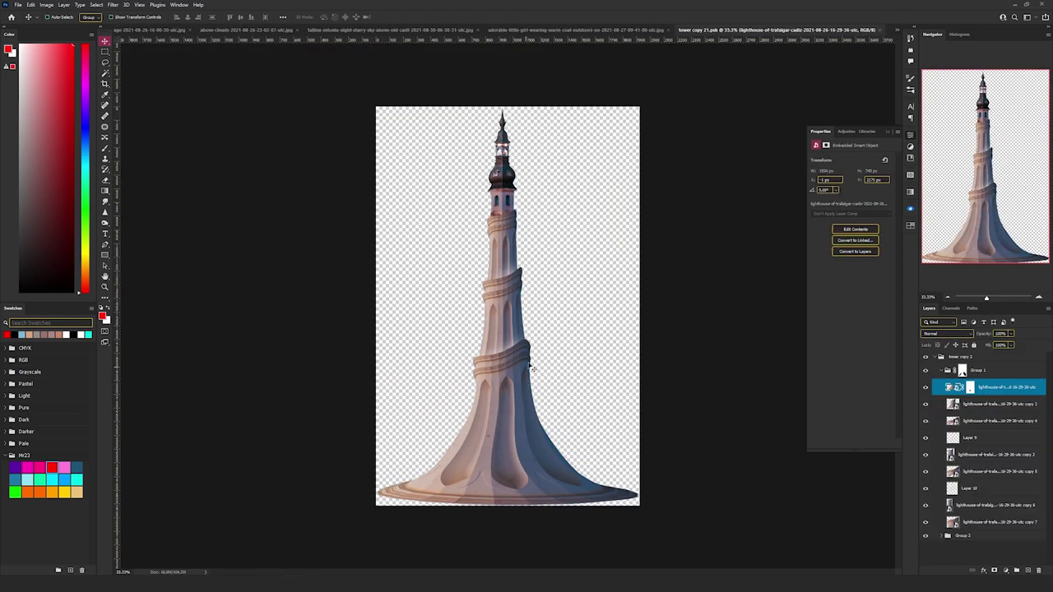
Step: Examine the isolated church spire in the tower document up close and its source in the Tallinn photo
{"action": "scroll", "coordinate": [513, 444], "scroll_direction": "up", "scroll_amount": 3}
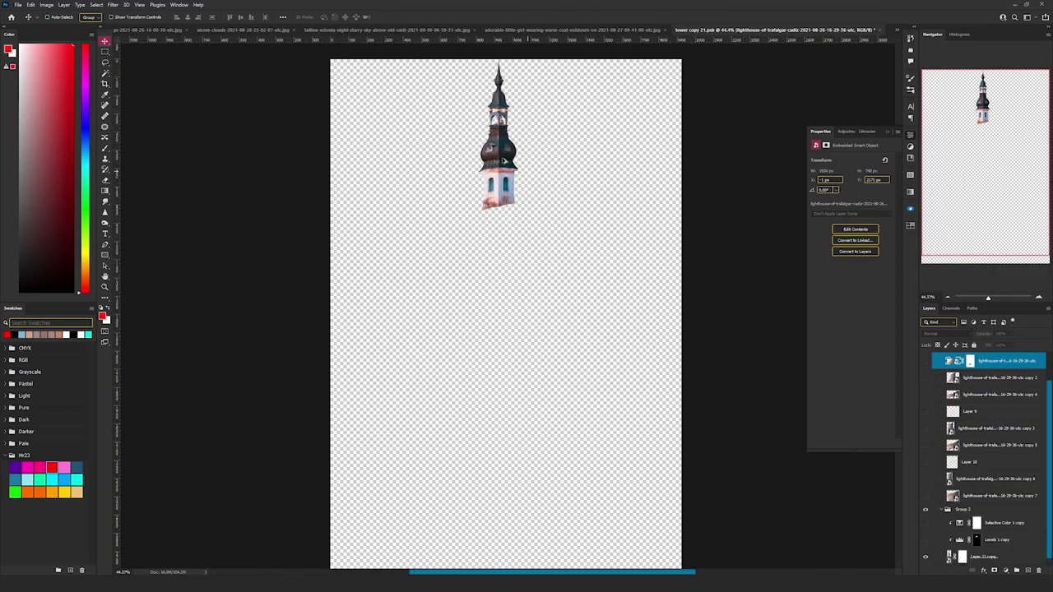
{"action": "scroll", "coordinate": [502, 156], "scroll_direction": "up", "scroll_amount": 5}
{"action": "scroll", "coordinate": [502, 157], "scroll_direction": "up", "scroll_amount": 3}
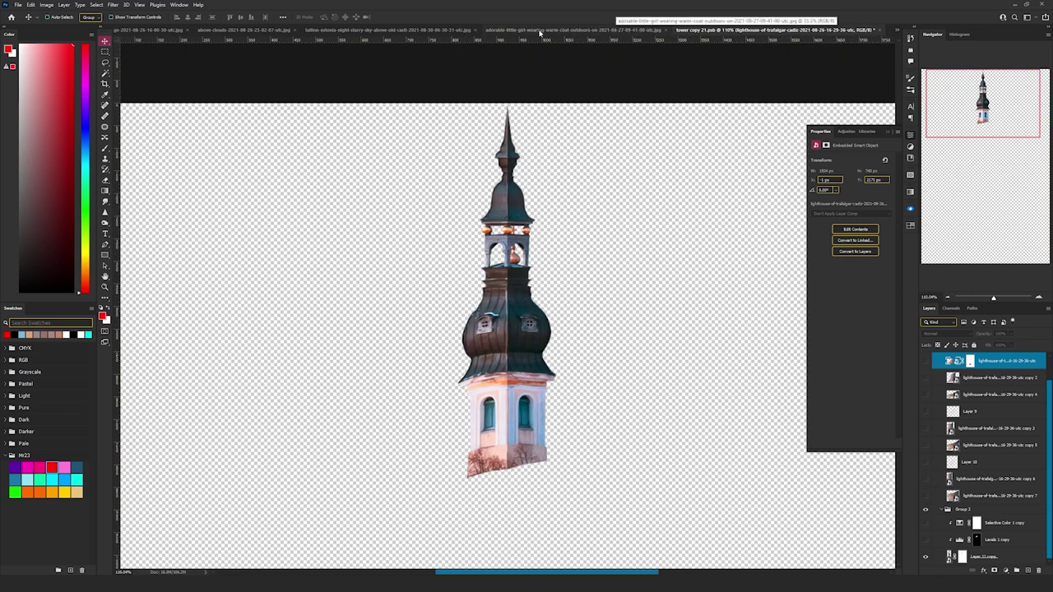
{"action": "left_click", "coordinate": [453, 31]}
{"action": "scroll", "coordinate": [520, 381], "scroll_direction": "down", "scroll_amount": 1}
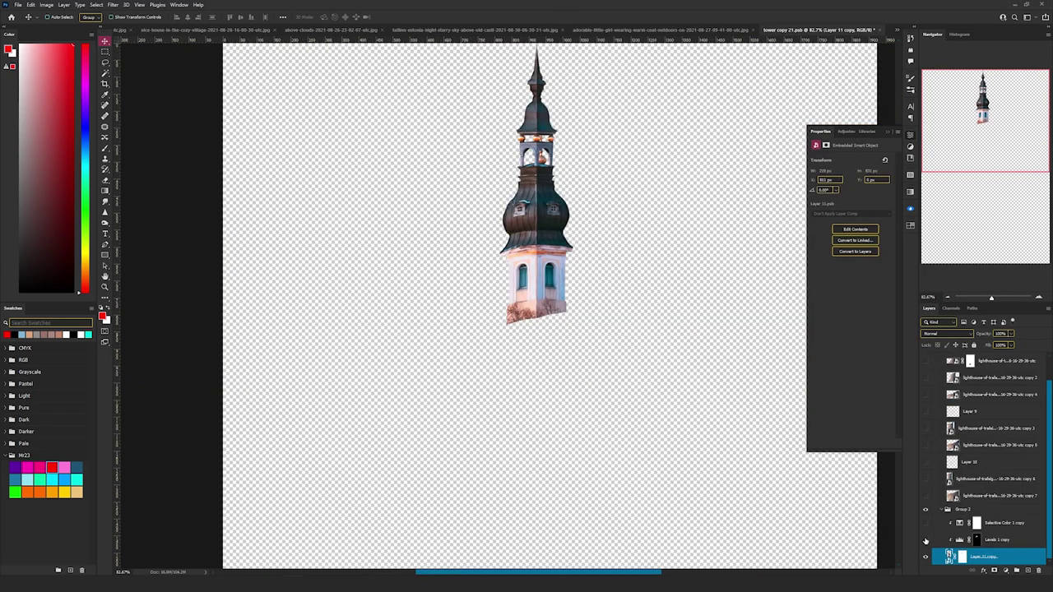
Step: Show the Levels 1 copy and Selective Color 1 copy adjustments on the spire and review their settings, including the Neutrals range
{"action": "left_click", "coordinate": [926, 541]}
{"action": "left_click", "coordinate": [959, 541]}
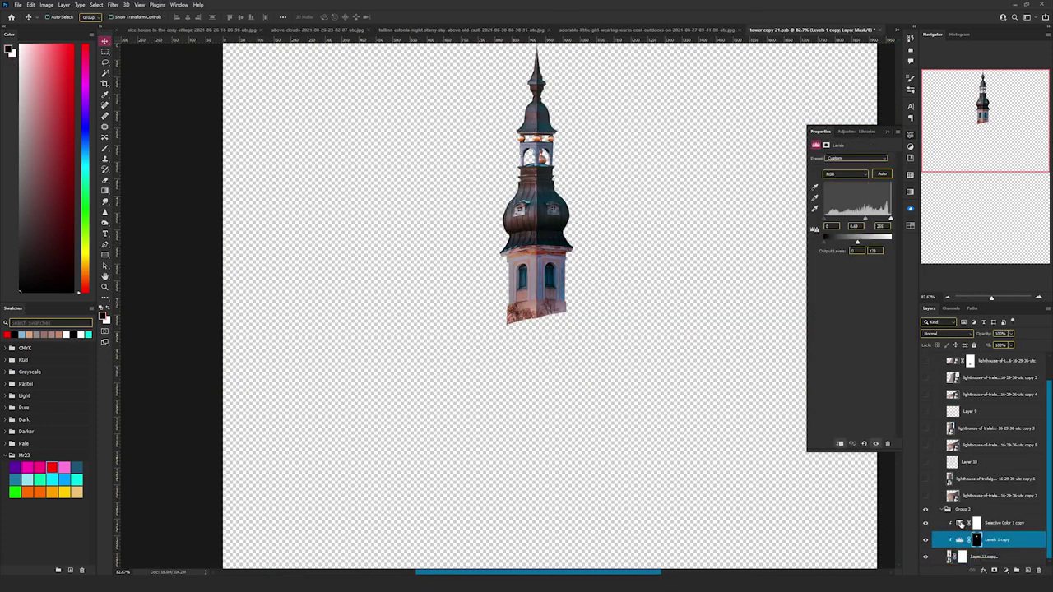
{"action": "left_click", "coordinate": [959, 524]}
{"action": "left_click", "coordinate": [864, 169]}
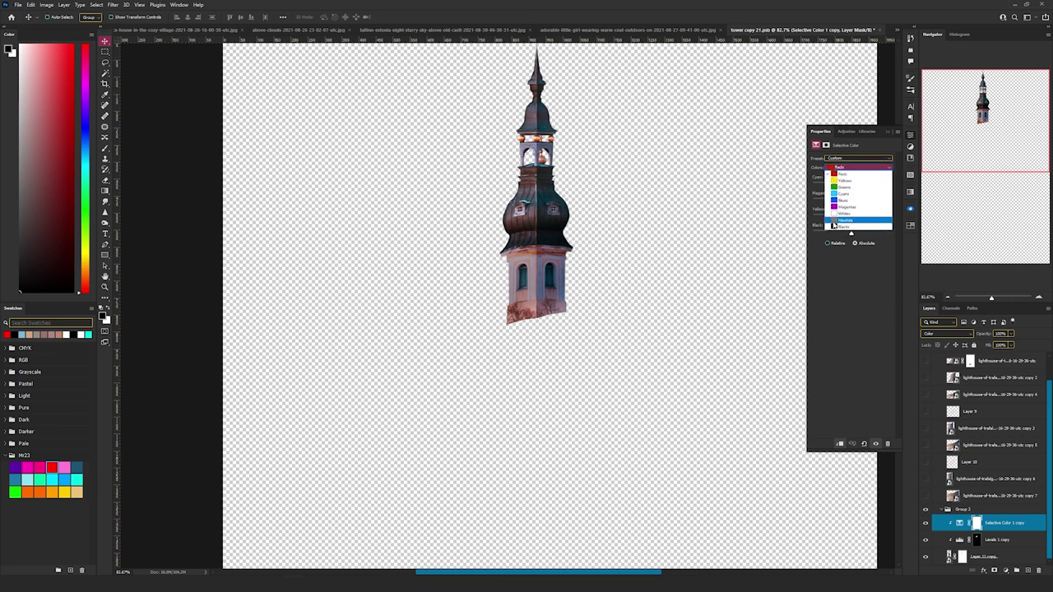
{"action": "left_click", "coordinate": [844, 218]}
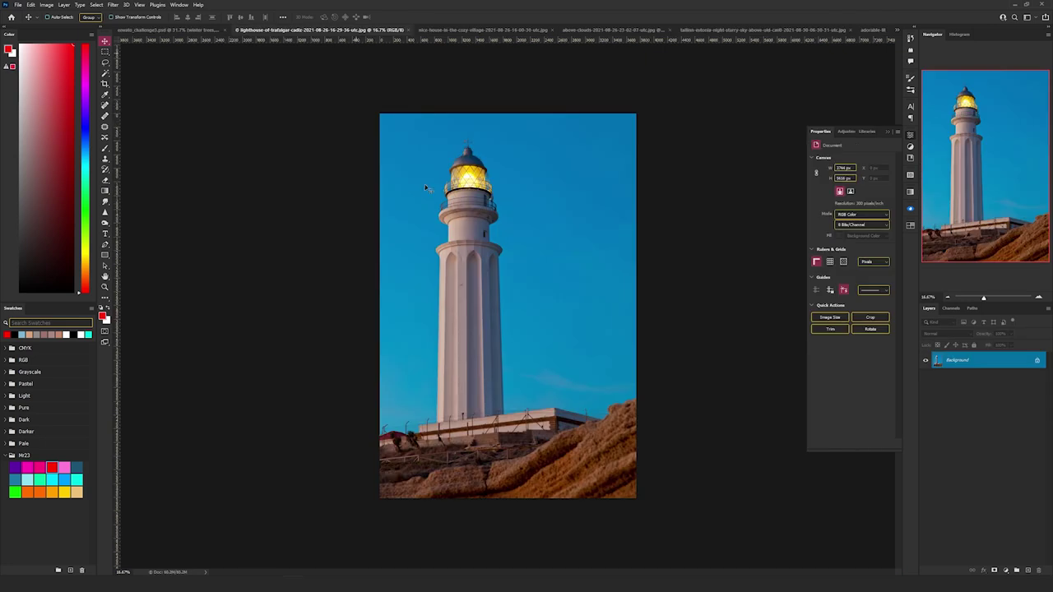
Step: Outline the fluted lighthouse shaft and its upper rim with the Pen tool in the Trafalgar photo and convert the path to a selection
{"action": "scroll", "coordinate": [489, 269], "scroll_direction": "up", "scroll_amount": 2}
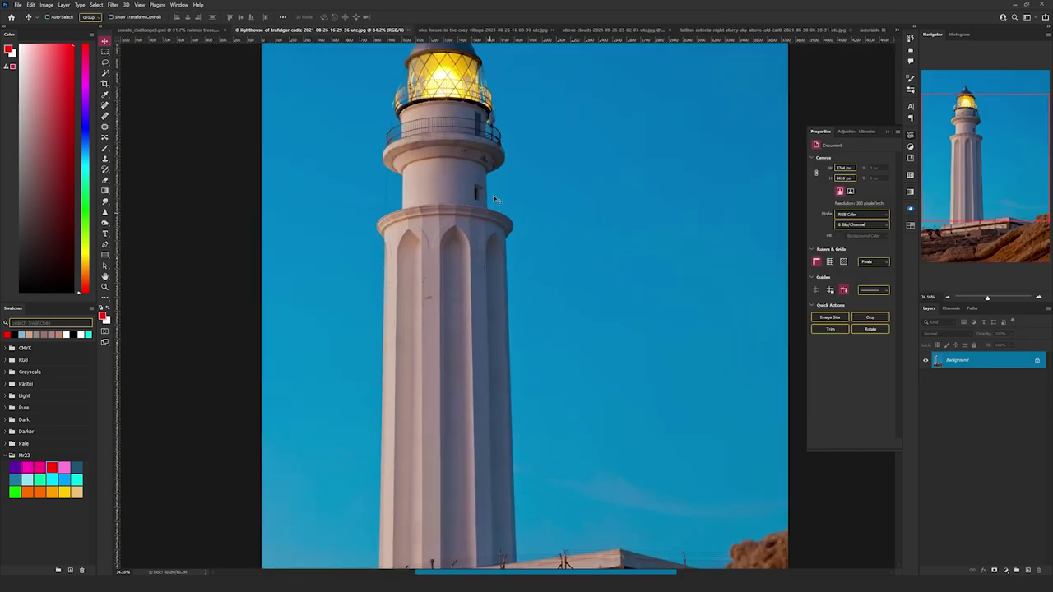
{"action": "scroll", "coordinate": [514, 240], "scroll_direction": "up", "scroll_amount": 1}
{"action": "key", "text": "p"}
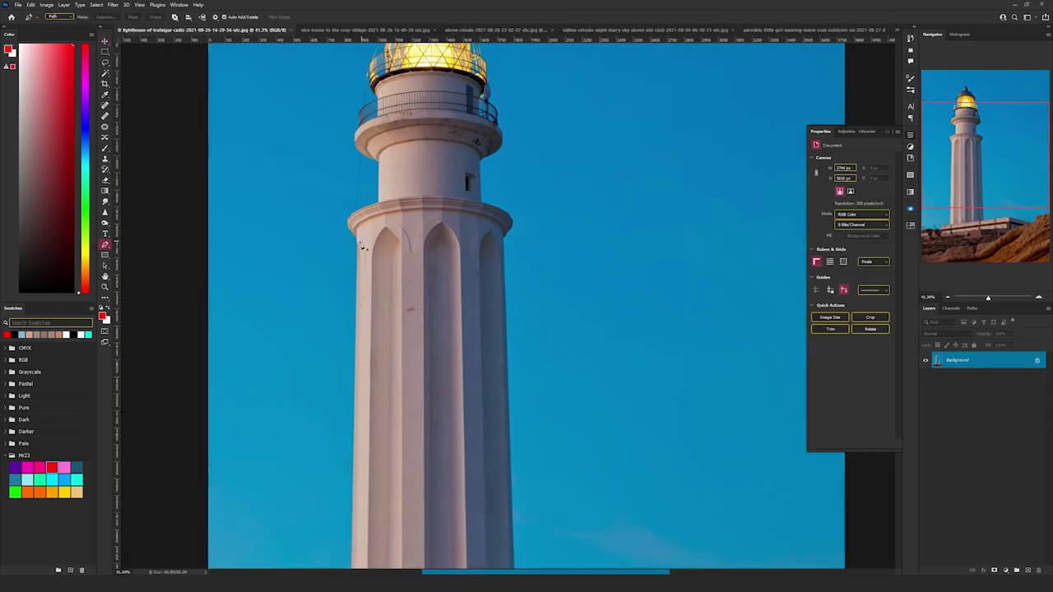
{"action": "scroll", "coordinate": [363, 231], "scroll_direction": "up", "scroll_amount": 2}
{"action": "left_click", "coordinate": [343, 226]}
{"action": "left_click", "coordinate": [361, 200]}
{"action": "left_click", "coordinate": [453, 184]}
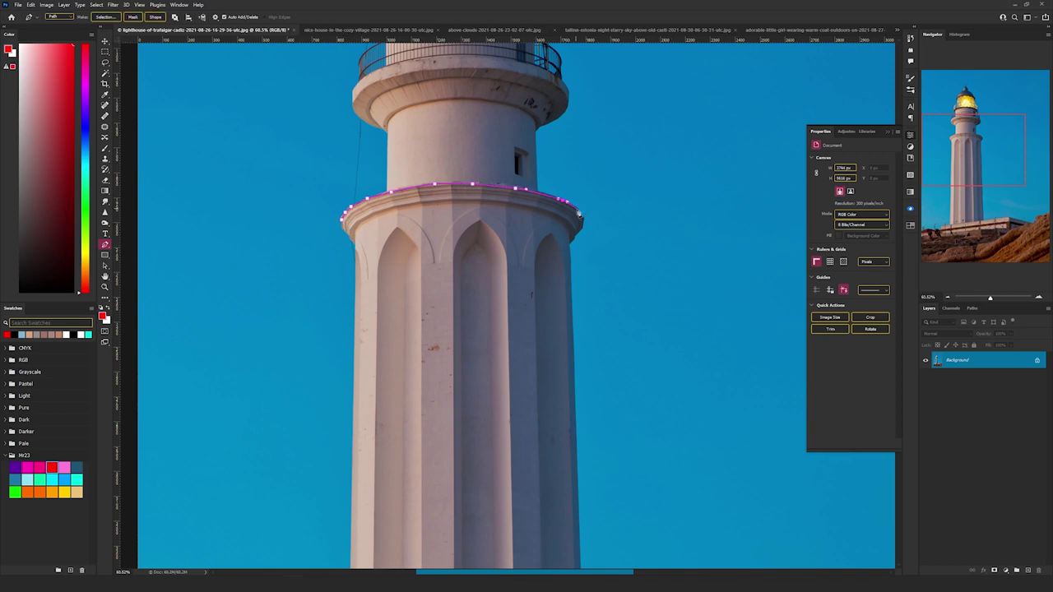
{"action": "left_click", "coordinate": [583, 221]}
{"action": "left_click", "coordinate": [570, 243]}
{"action": "left_click_drag", "start_coordinate": [577, 407], "coordinate": [548, 132]}
{"action": "left_click", "coordinate": [560, 541]}
{"action": "left_click", "coordinate": [316, 567]}
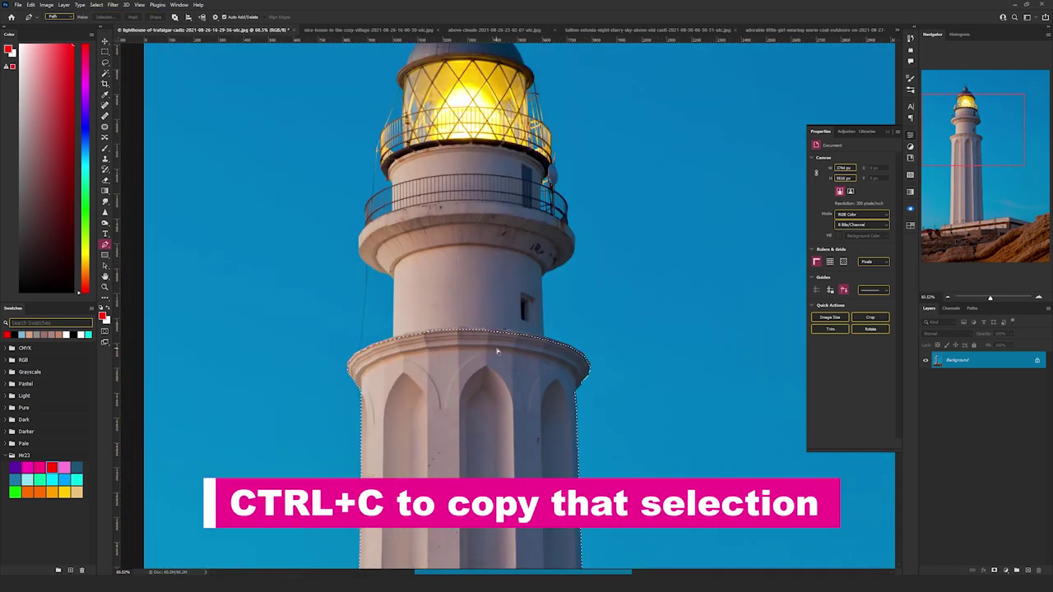
Step: Copy the selected lighthouse shaft and paste it into the tower document, placing it over the spire
{"action": "key", "text": "ctrl+c"}
{"action": "key", "text": "ctrl+v"}
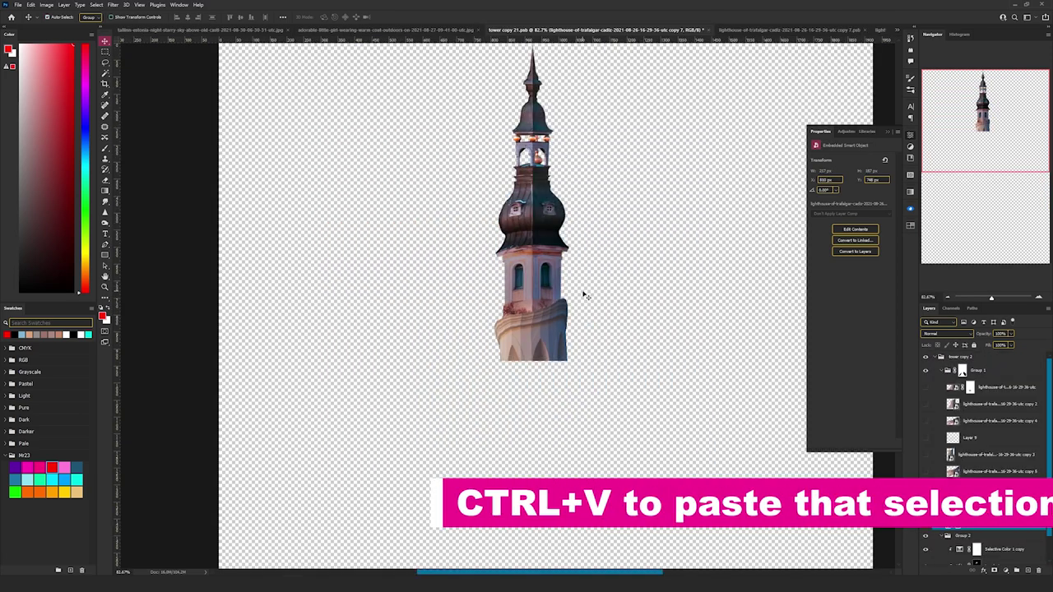
{"action": "key", "text": "ctrl+v"}
{"action": "left_click_drag", "start_coordinate": [580, 291], "coordinate": [501, 361]}
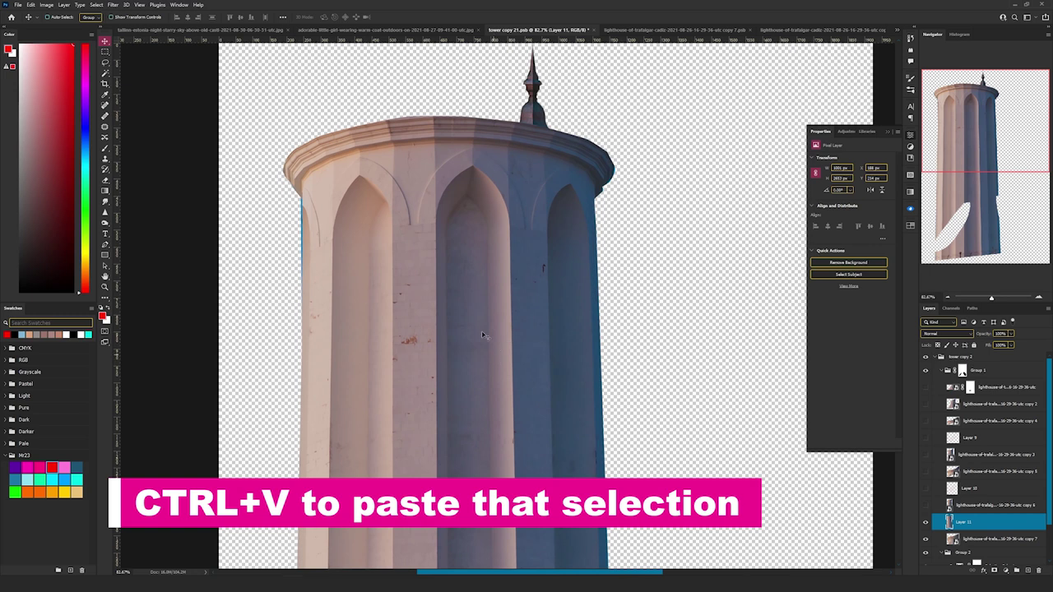
Step: Copy the rimmed upper part of the pasted shaft to its own layer with a rectangular selection and hide the full-length shaft, Layer 11
{"action": "key", "text": "m"}
{"action": "left_click_drag", "start_coordinate": [278, 108], "coordinate": [643, 467]}
{"action": "key", "text": "ctrl+c"}
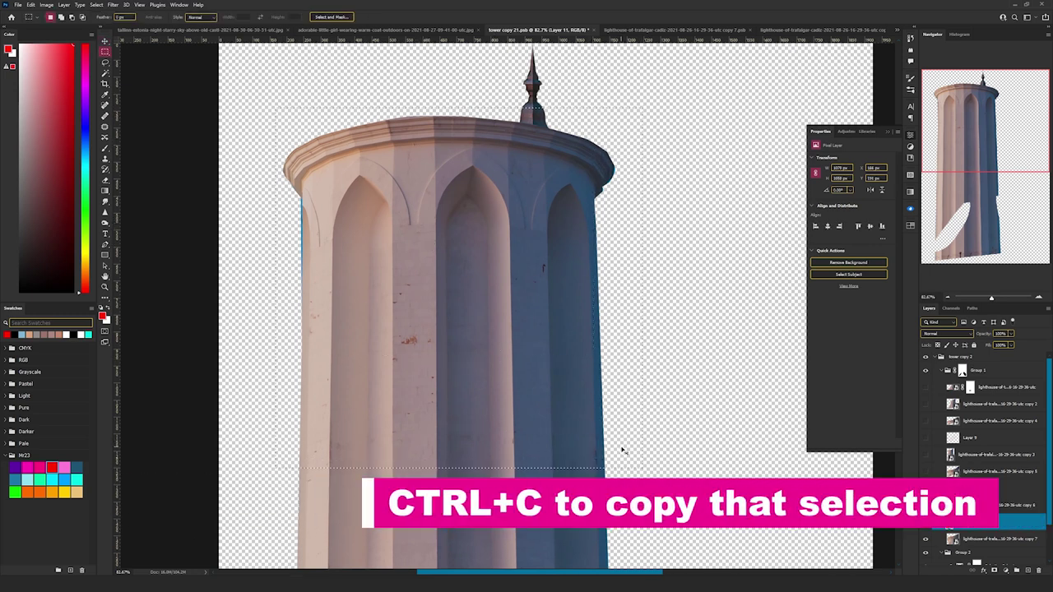
{"action": "key", "text": "ctrl+v"}
{"action": "key", "text": "v"}
{"action": "left_click", "coordinate": [925, 539]}
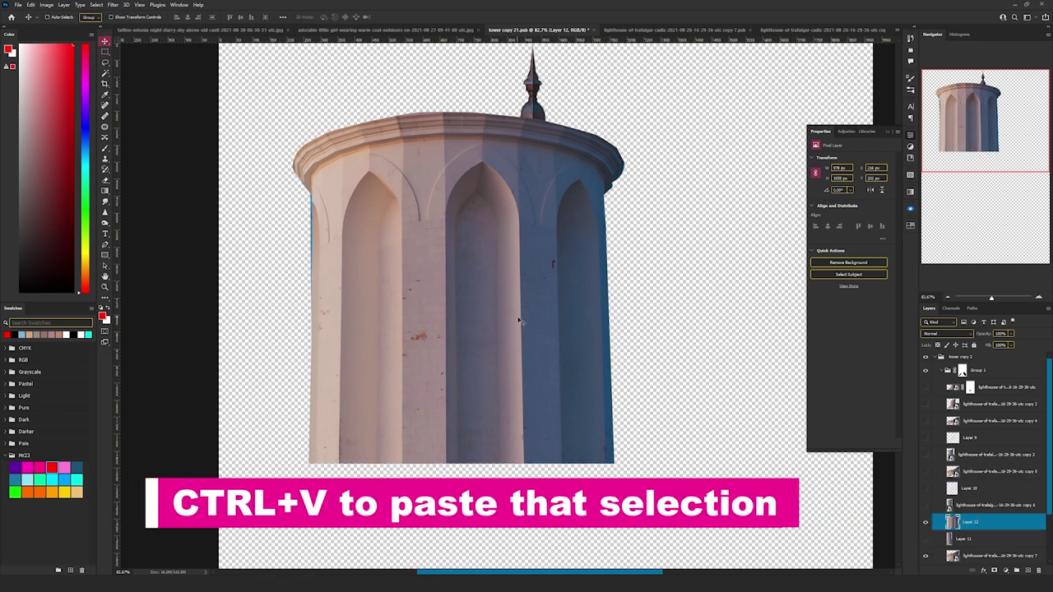
Step: Try to warp the shaft piece on Layer 12 into a slanted tower section with a rising, curved rim
{"action": "key", "text": "ctrl+t"}
{"action": "left_click_drag", "start_coordinate": [589, 232], "coordinate": [298, 242]}
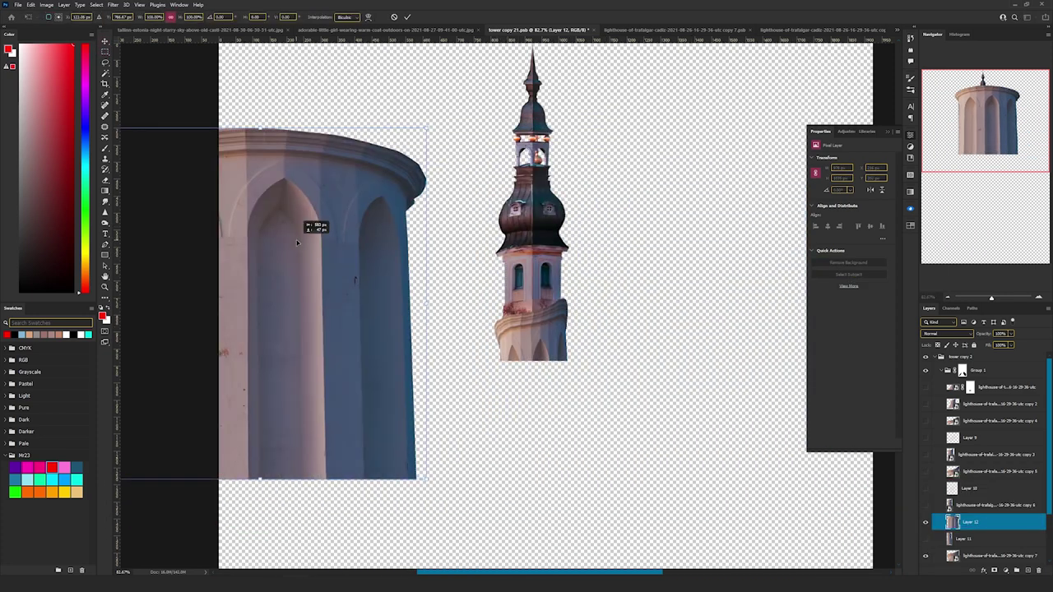
{"action": "right_click", "coordinate": [387, 244]}
{"action": "left_click", "coordinate": [409, 300]}
{"action": "left_click_drag", "start_coordinate": [205, 131], "coordinate": [215, 250]}
{"action": "left_click_drag", "start_coordinate": [537, 131], "coordinate": [533, 89]}
{"action": "left_click_drag", "start_coordinate": [226, 338], "coordinate": [243, 339]}
{"action": "left_click_drag", "start_coordinate": [205, 482], "coordinate": [232, 489]}
{"action": "left_click", "coordinate": [374, 167], "text": "alt"}
{"action": "left_click_drag", "start_coordinate": [374, 166], "coordinate": [355, 221]}
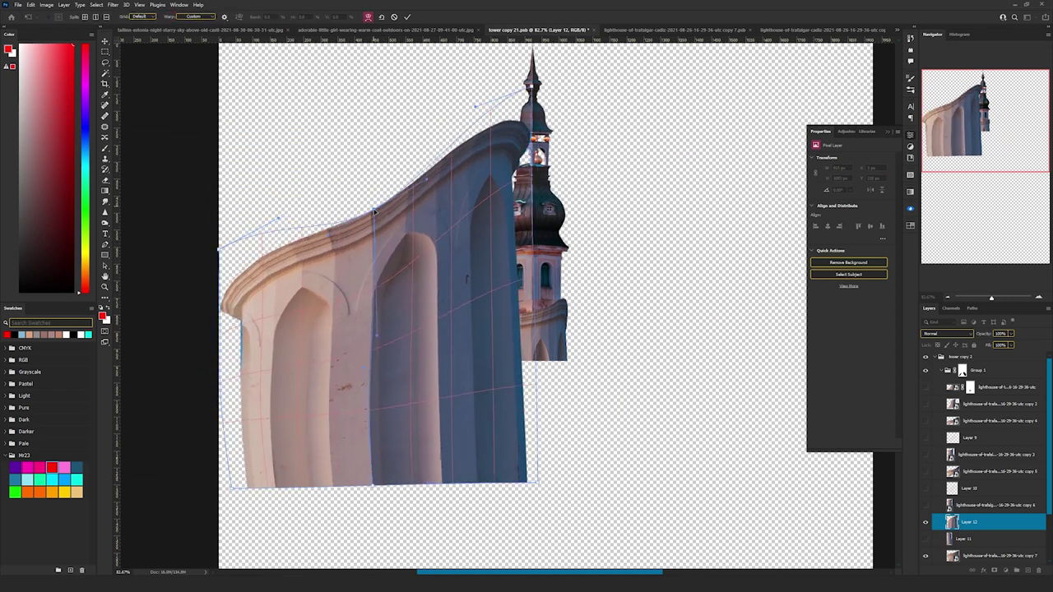
{"action": "left_click_drag", "start_coordinate": [537, 482], "coordinate": [543, 503]}
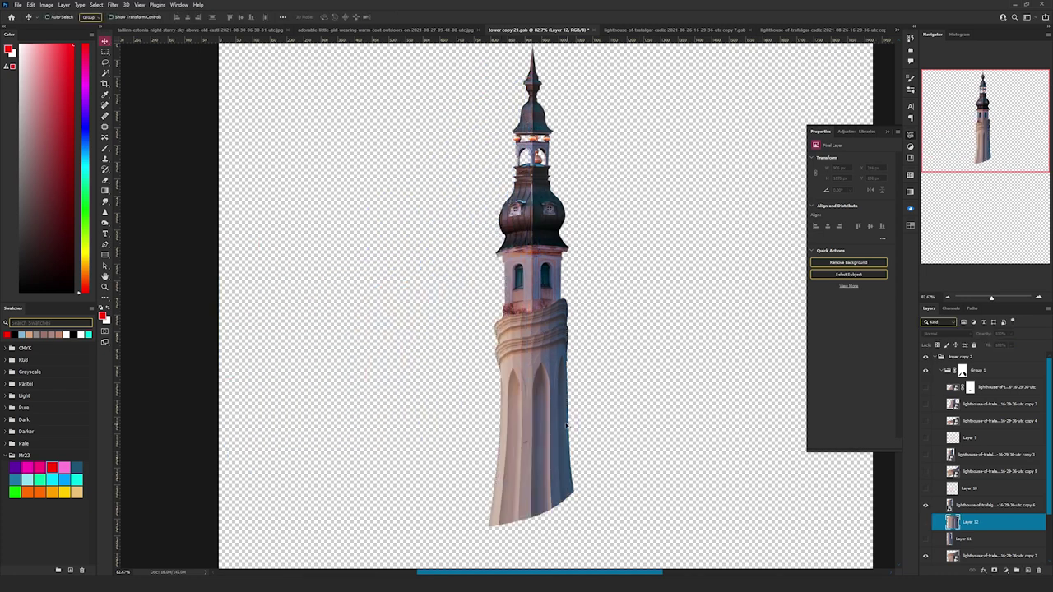
Step: Move the upper rim piece, lighthouse copy 7, away from beneath the spire to show the join, and undo the move
{"action": "scroll", "coordinate": [566, 425], "scroll_direction": "up", "scroll_amount": 3}
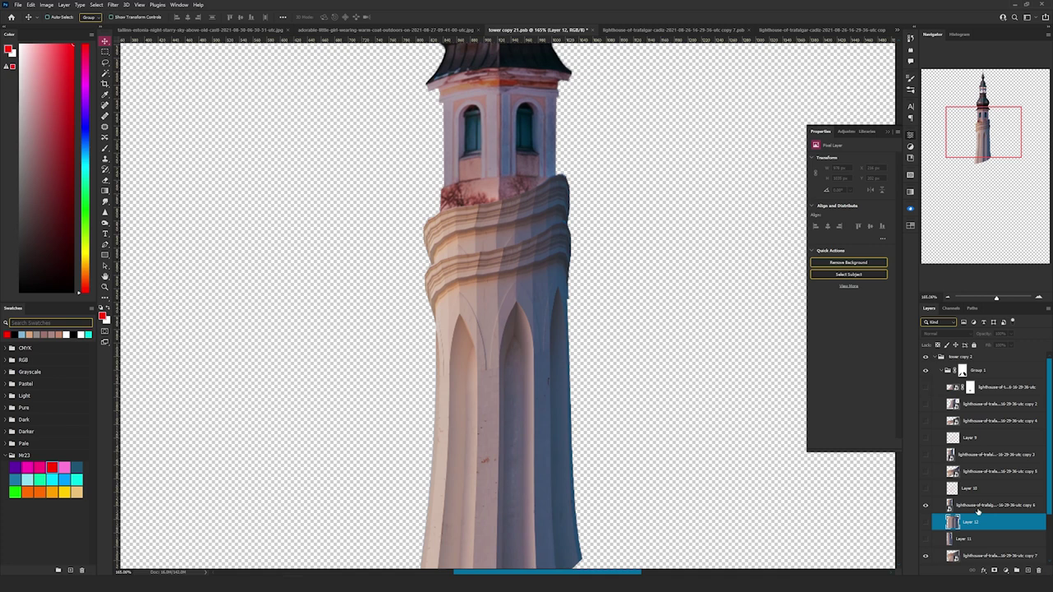
{"action": "left_click", "coordinate": [979, 555]}
{"action": "left_click_drag", "start_coordinate": [614, 376], "coordinate": [509, 348]}
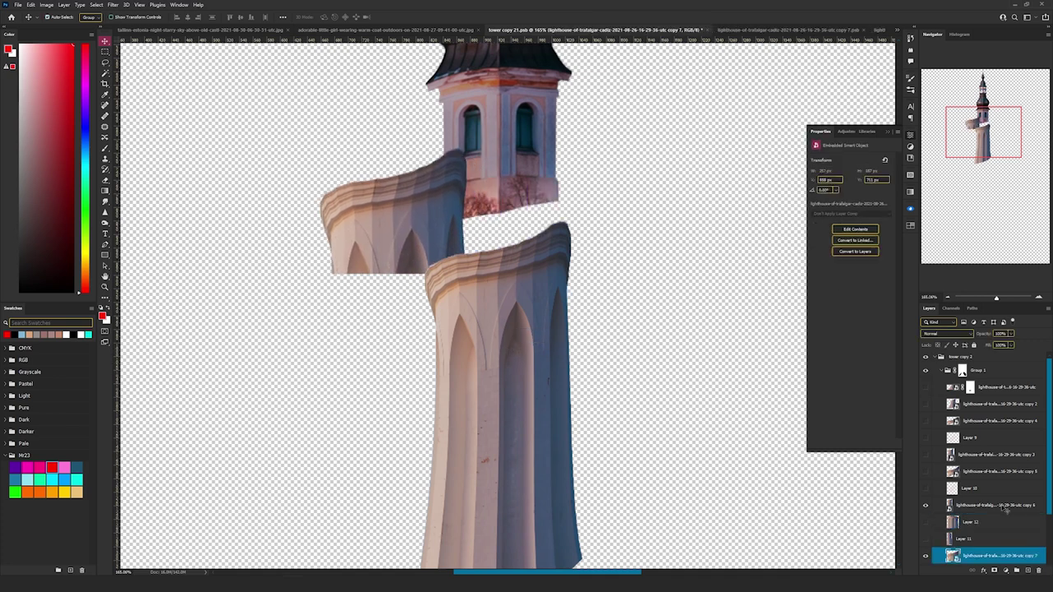
{"action": "key", "text": "ctrl+z"}
Step: Show the next rim piece and shaft section of the tower, lighthouse copy 5 and copy 3, below copy 6
{"action": "left_click", "coordinate": [1003, 506]}
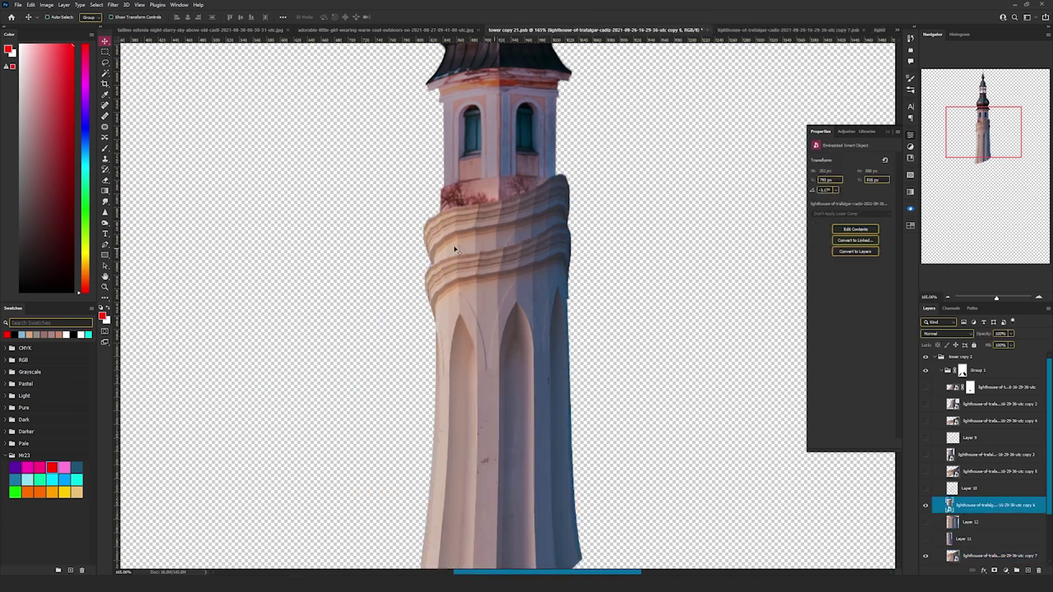
{"action": "scroll", "coordinate": [926, 461], "scroll_direction": "down", "scroll_amount": 3}
{"action": "left_click", "coordinate": [925, 411]}
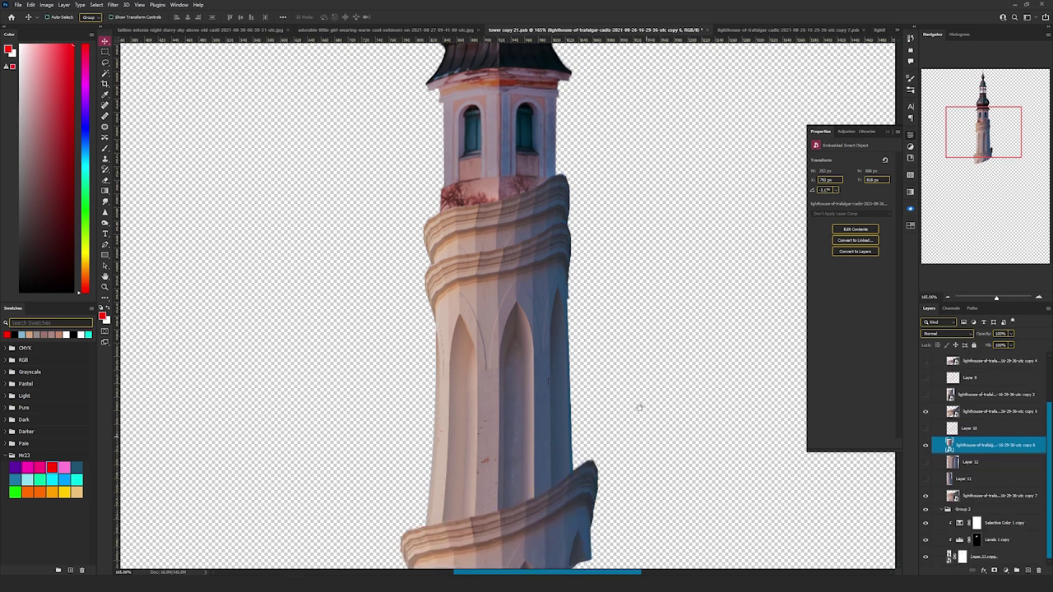
{"action": "scroll", "coordinate": [644, 430], "scroll_direction": "down", "scroll_amount": 3}
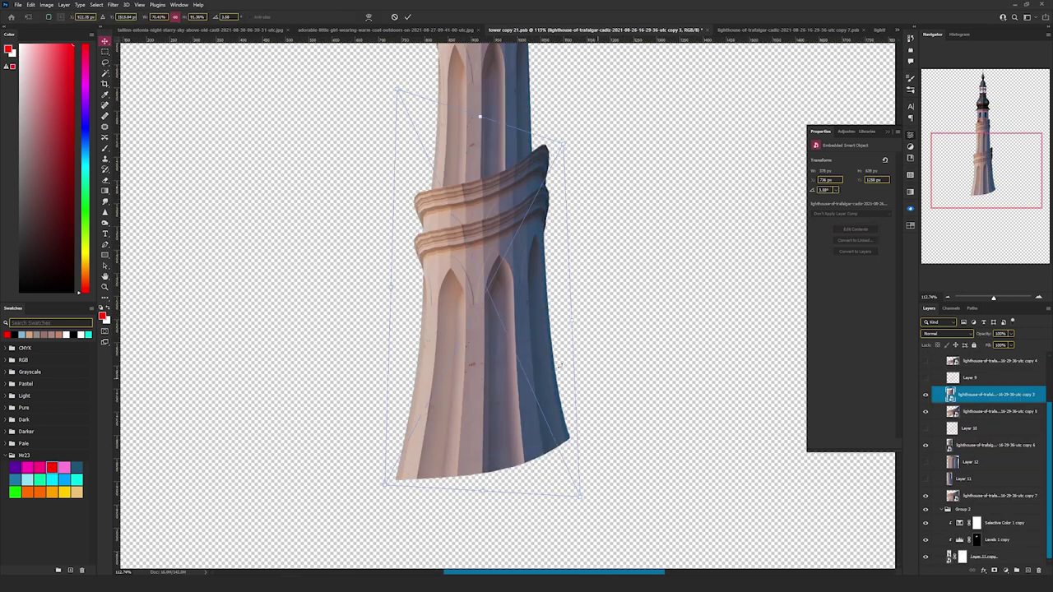
Step: Try to warp lighthouse copy 3 so the lower end of the section flares out on both sides
{"action": "right_click", "coordinate": [522, 331]}
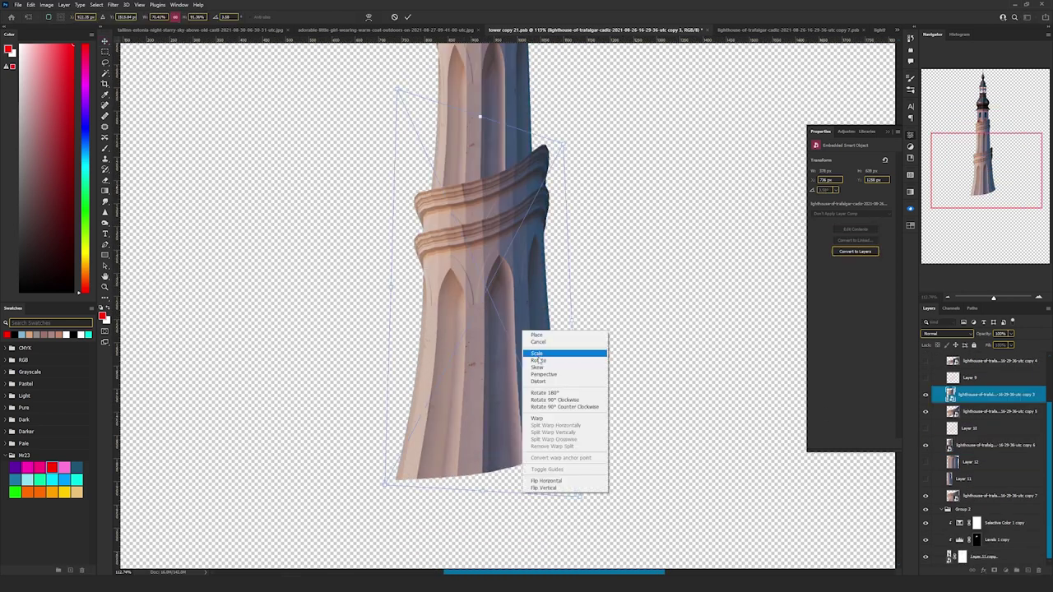
{"action": "left_click", "coordinate": [545, 403]}
{"action": "left_click_drag", "start_coordinate": [381, 489], "coordinate": [281, 475]}
{"action": "left_click_drag", "start_coordinate": [577, 433], "coordinate": [667, 453]}
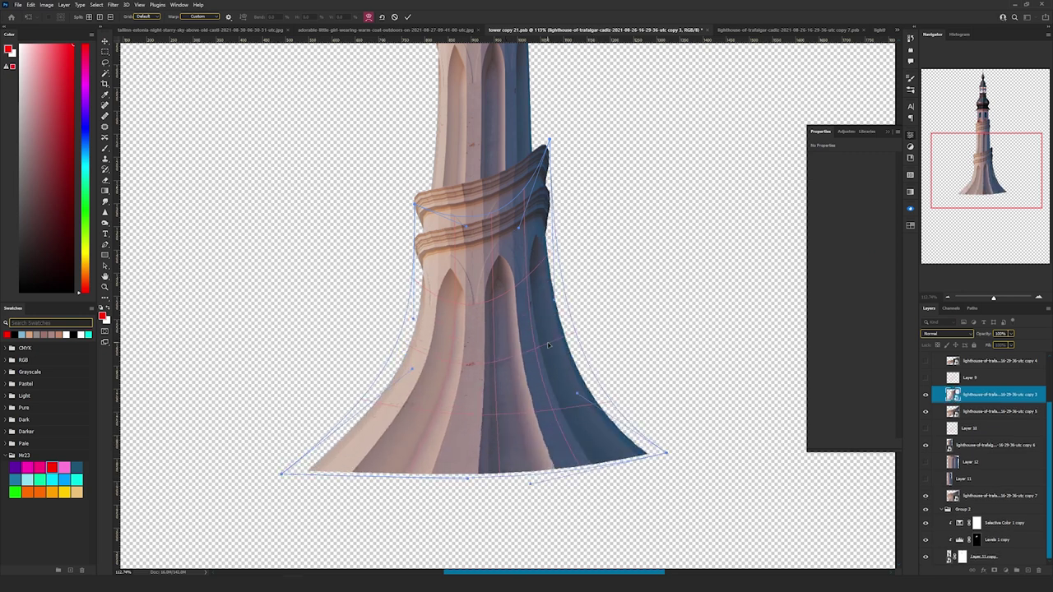
{"action": "key", "text": "Escape"}
Step: Show the remaining lower tower pieces, lighthouse copy 4, copy 2 and the masked base layer with the wide rim
{"action": "left_click", "coordinate": [926, 398]}
{"action": "left_click", "coordinate": [937, 401]}
{"action": "left_click_drag", "start_coordinate": [623, 380], "coordinate": [586, 99]}
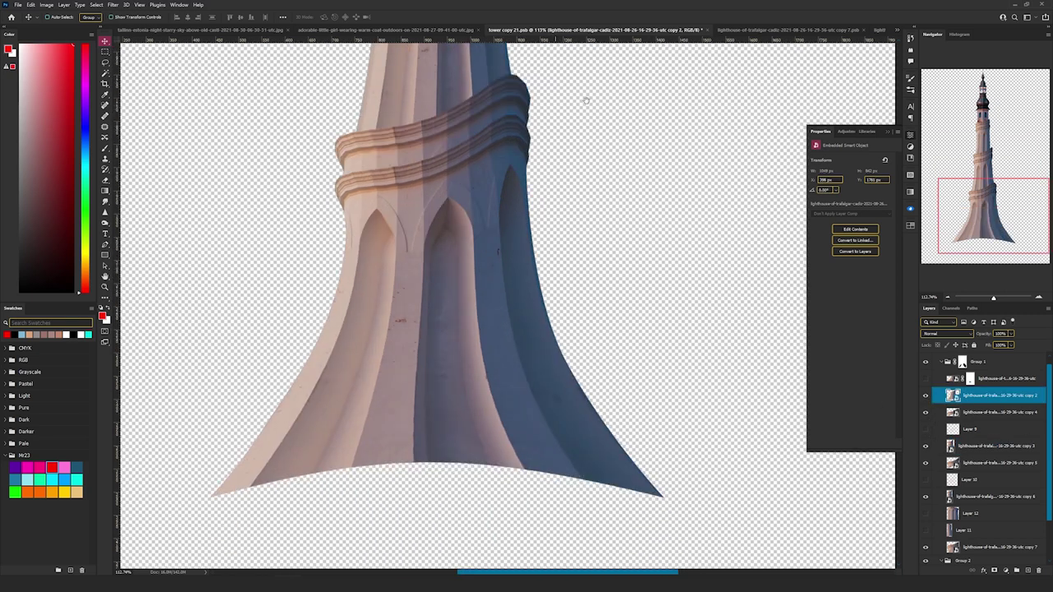
{"action": "scroll", "coordinate": [577, 274], "scroll_direction": "down", "scroll_amount": 3}
{"action": "left_click", "coordinate": [928, 379]}
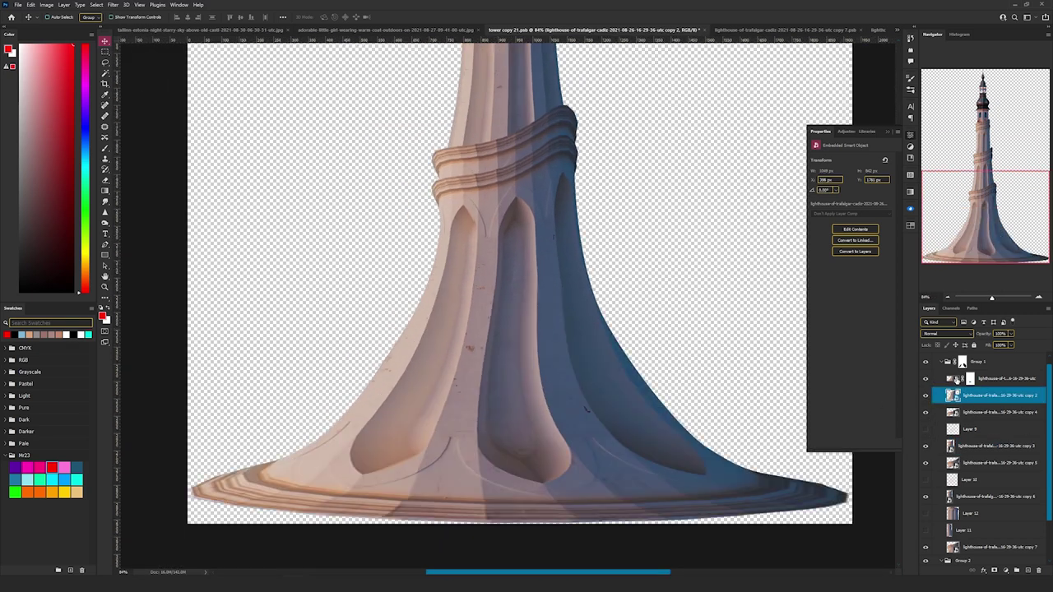
{"action": "left_click", "coordinate": [954, 380]}
Step: Place a fresh copy of the lighthouse piece, Layer 13, over the middle of the tower and flip it vertically
{"action": "key", "text": "ctrl+0"}
{"action": "scroll", "coordinate": [580, 367], "scroll_direction": "down", "scroll_amount": 2}
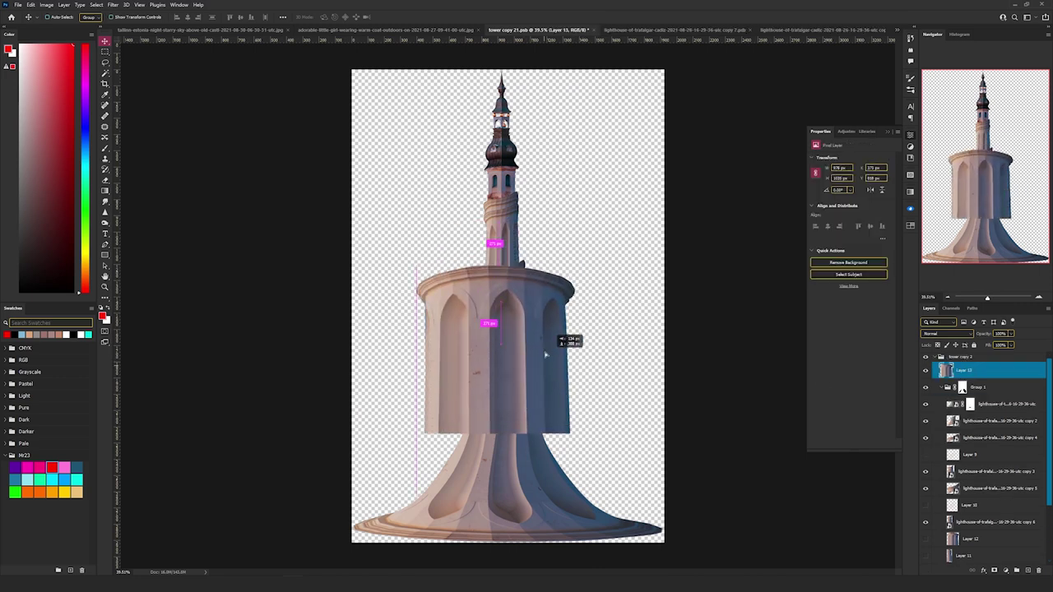
{"action": "left_click_drag", "start_coordinate": [545, 355], "coordinate": [550, 344]}
{"action": "key", "text": "ctrl+t"}
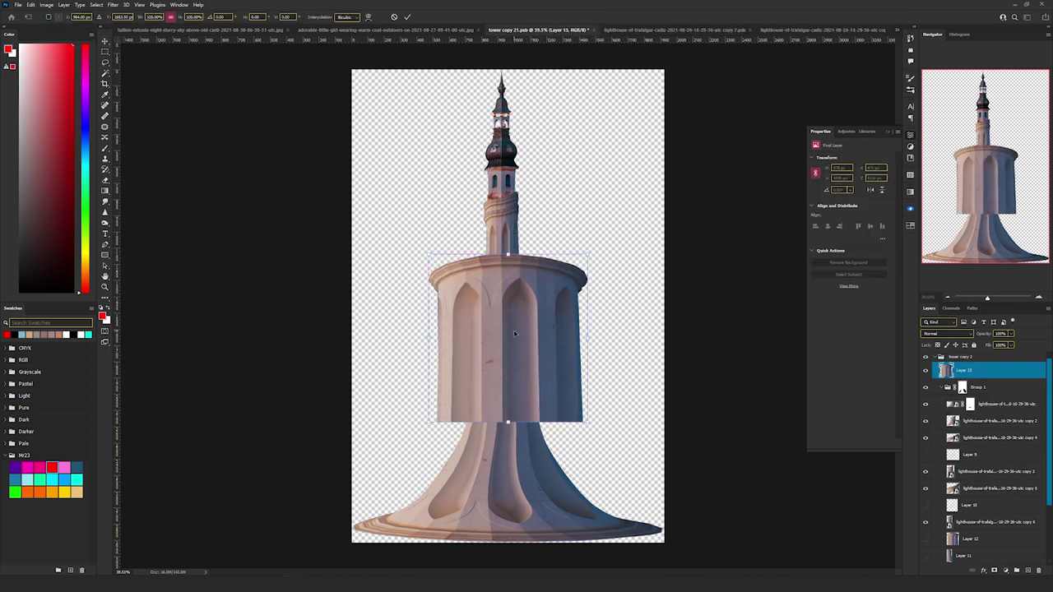
{"action": "right_click", "coordinate": [514, 333]}
{"action": "left_click", "coordinate": [543, 492]}
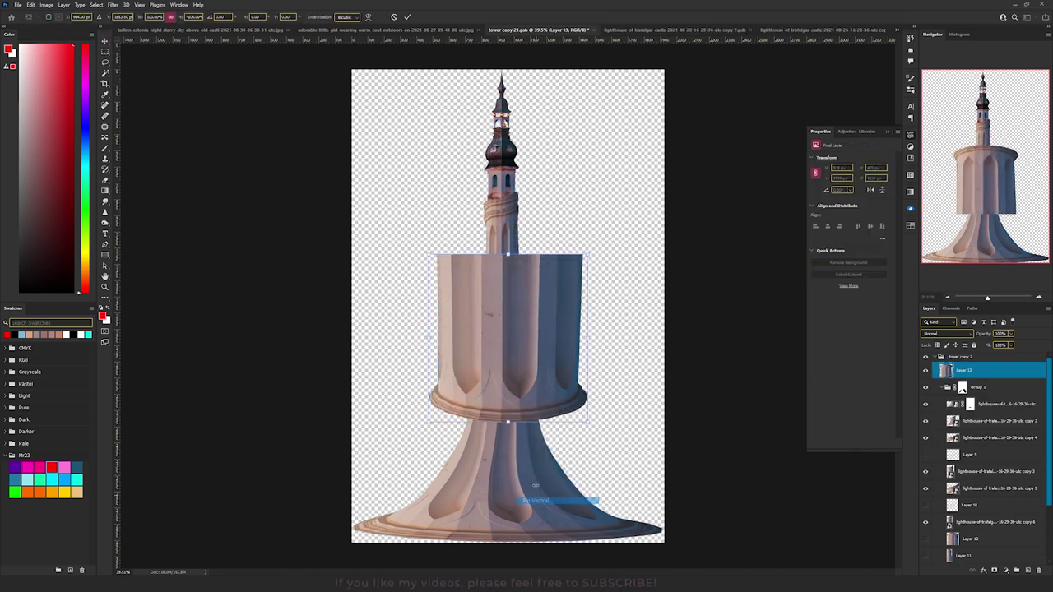
{"action": "key", "text": "Return"}
Step: Warp the flipped piece on Layer 13, curving its right side inward and flaring its rim wide on both sides
{"action": "key", "text": "ctrl+t"}
{"action": "right_click", "coordinate": [528, 291]}
{"action": "left_click", "coordinate": [543, 347]}
{"action": "left_click_drag", "start_coordinate": [583, 255], "coordinate": [558, 250]}
{"action": "left_click_drag", "start_coordinate": [563, 311], "coordinate": [544, 319]}
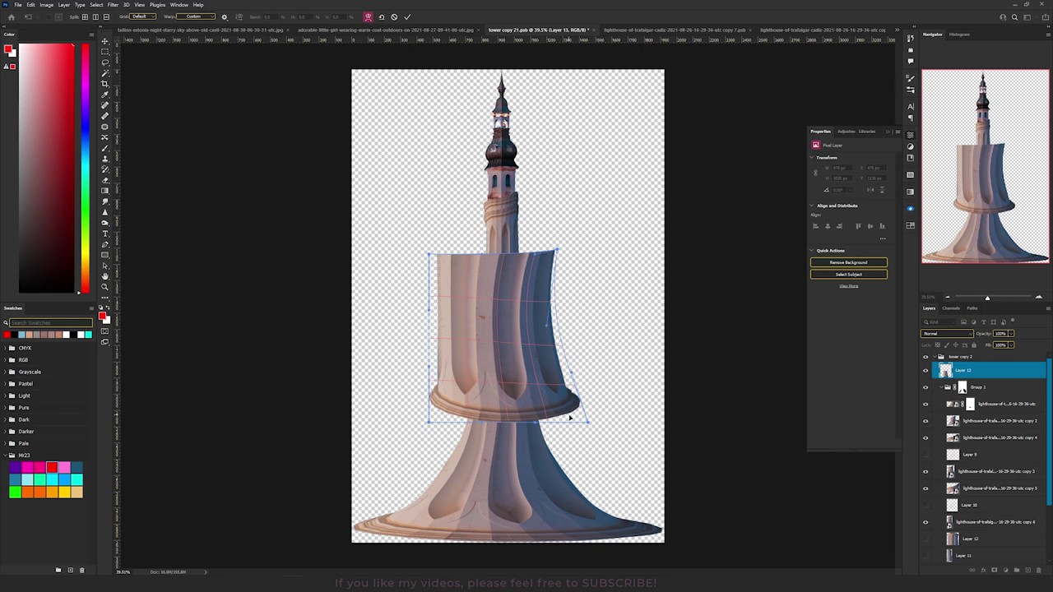
{"action": "left_click_drag", "start_coordinate": [589, 423], "coordinate": [660, 423]}
{"action": "left_click_drag", "start_coordinate": [429, 422], "coordinate": [285, 429]}
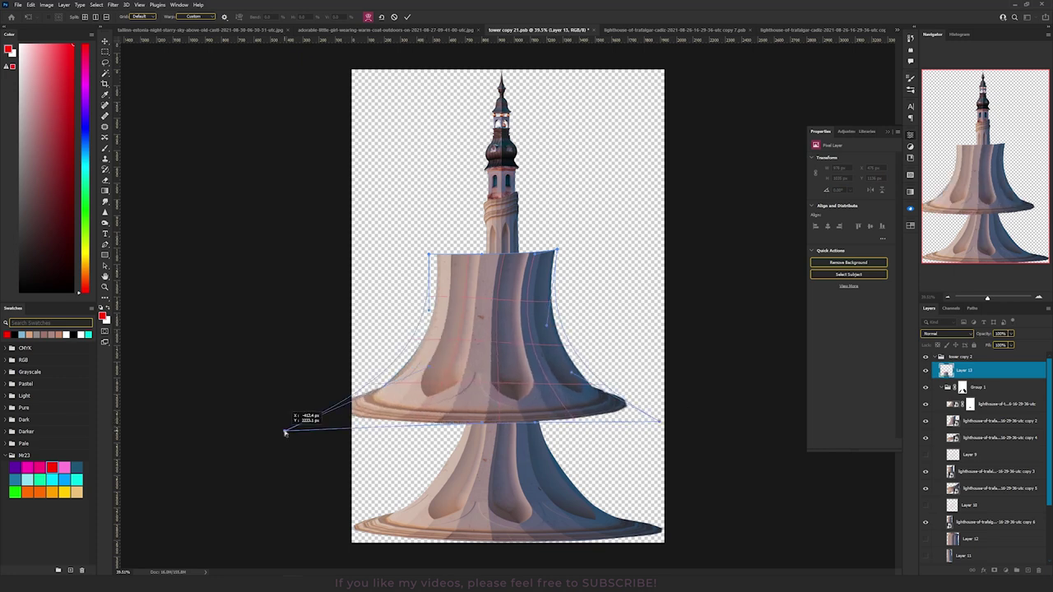
Step: Narrow the upper end of the warped Layer 13 piece to the shaft's width, adjust the flared left corner and apply the warp
{"action": "left_click_drag", "start_coordinate": [429, 256], "coordinate": [444, 255]}
{"action": "left_click_drag", "start_coordinate": [557, 250], "coordinate": [533, 250]}
{"action": "left_click_drag", "start_coordinate": [284, 429], "coordinate": [306, 429]}
{"action": "left_click_drag", "start_coordinate": [445, 255], "coordinate": [469, 257]}
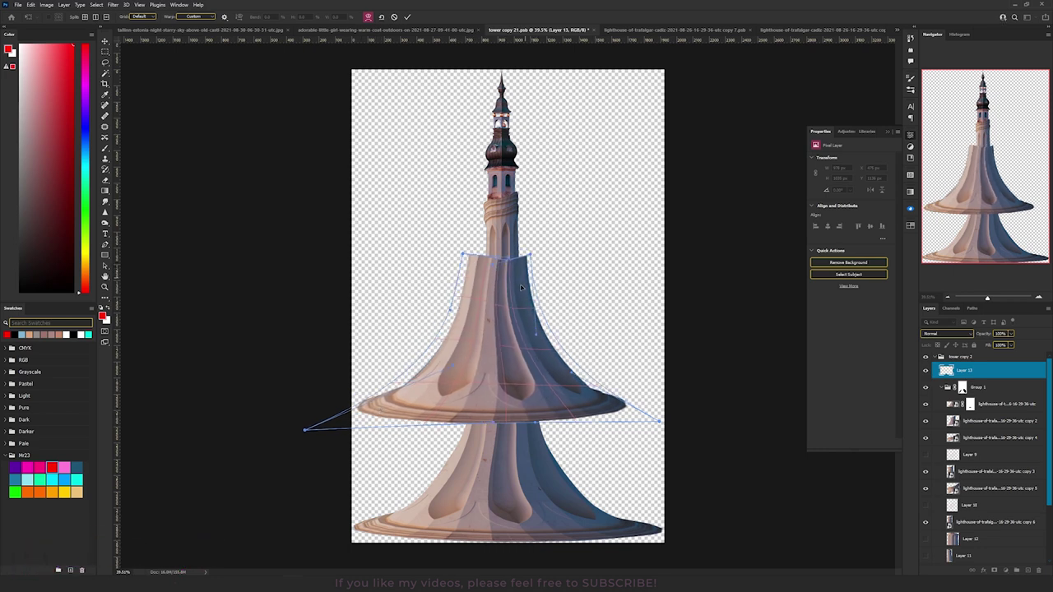
{"action": "key", "text": "Return"}
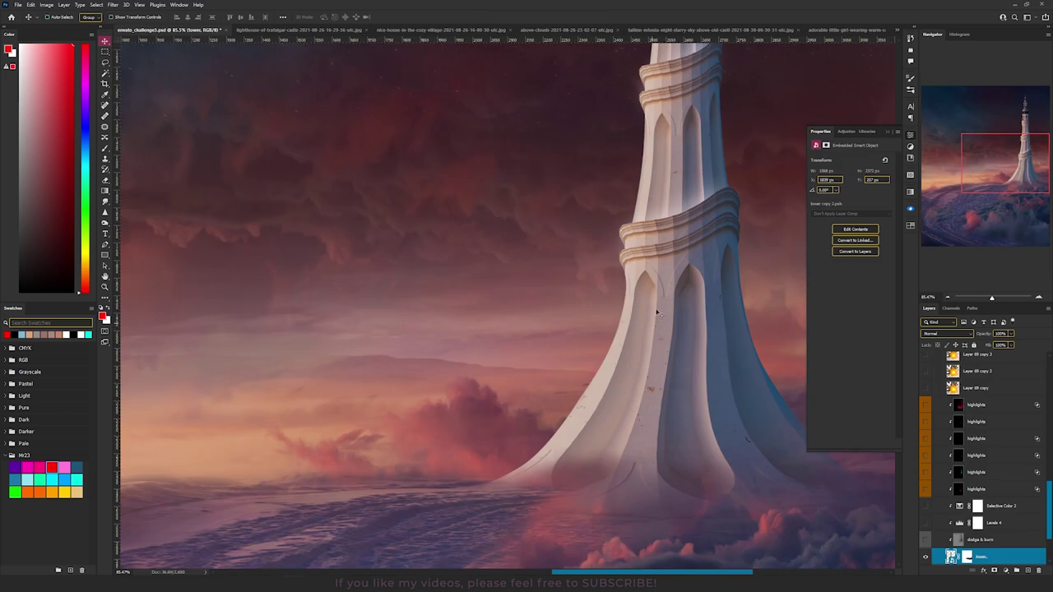
Step: Switch to the main composite and examine the assembled tower from its cloud-covered base up to the spire
{"action": "scroll", "coordinate": [473, 385], "scroll_direction": "down", "scroll_amount": 3}
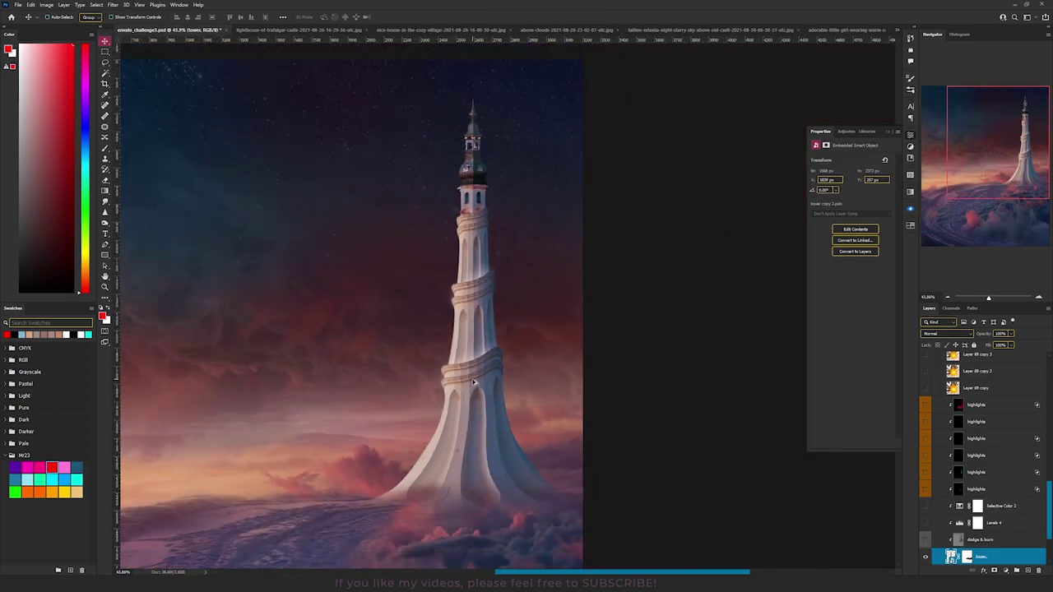
{"action": "scroll", "coordinate": [450, 298], "scroll_direction": "up", "scroll_amount": 1}
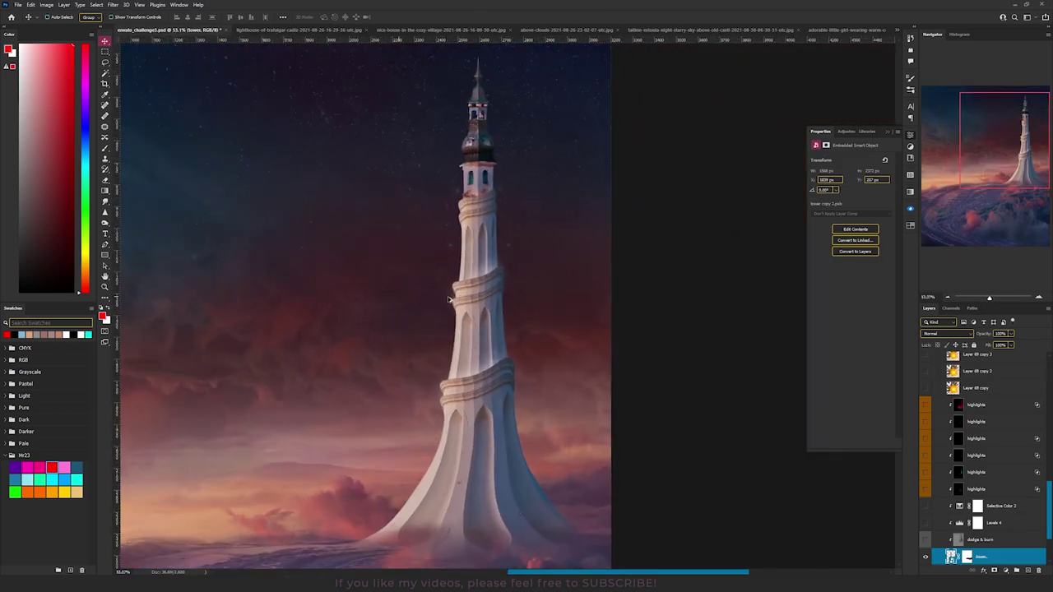
{"action": "scroll", "coordinate": [449, 302], "scroll_direction": "down", "scroll_amount": 1}
{"action": "scroll", "coordinate": [447, 328], "scroll_direction": "up", "scroll_amount": 5}
{"action": "mouse_move", "coordinate": [505, 211]}
{"action": "left_mouse_down"}
{"action": "mouse_move", "coordinate": [499, 374]}
{"action": "mouse_move", "coordinate": [522, 200]}
{"action": "left_mouse_up"}
{"action": "scroll", "coordinate": [470, 215], "scroll_direction": "down", "scroll_amount": 3}
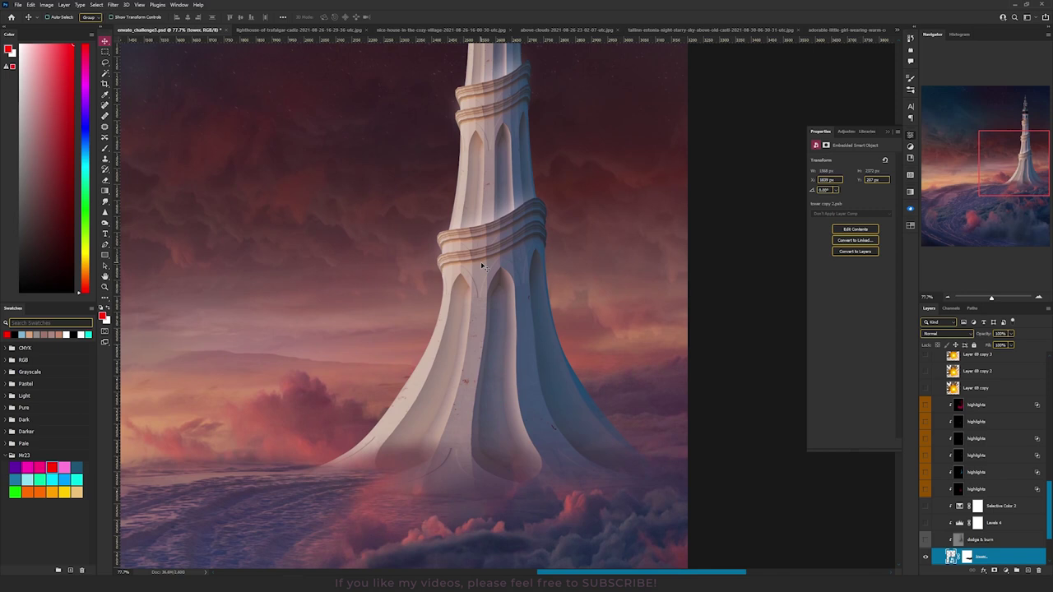
{"action": "left_click_drag", "start_coordinate": [483, 186], "coordinate": [481, 276]}
{"action": "left_click_drag", "start_coordinate": [511, 190], "coordinate": [507, 348]}
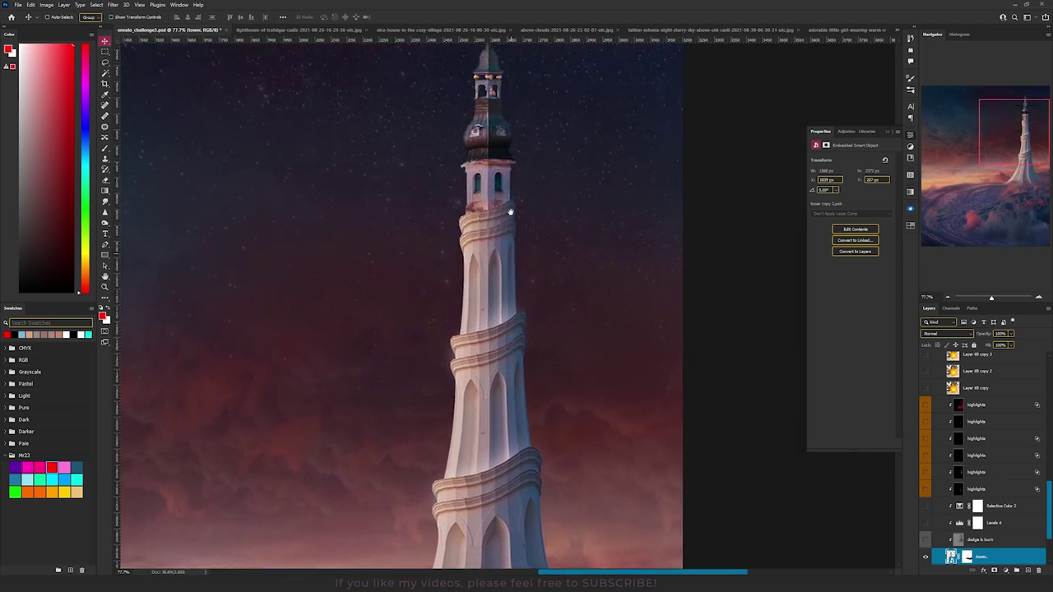
{"action": "scroll", "coordinate": [555, 382], "scroll_direction": "down", "scroll_amount": 2}
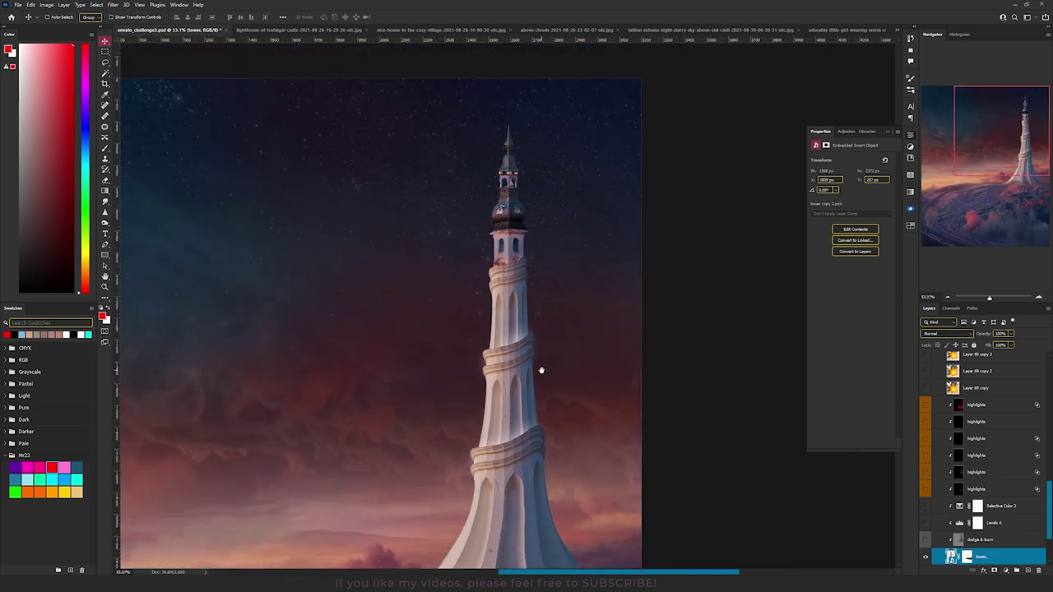
Step: Switch the tower layer's mask off and on again to compare the bare base with the cloud-blended one
{"action": "left_click_drag", "start_coordinate": [542, 371], "coordinate": [533, 239]}
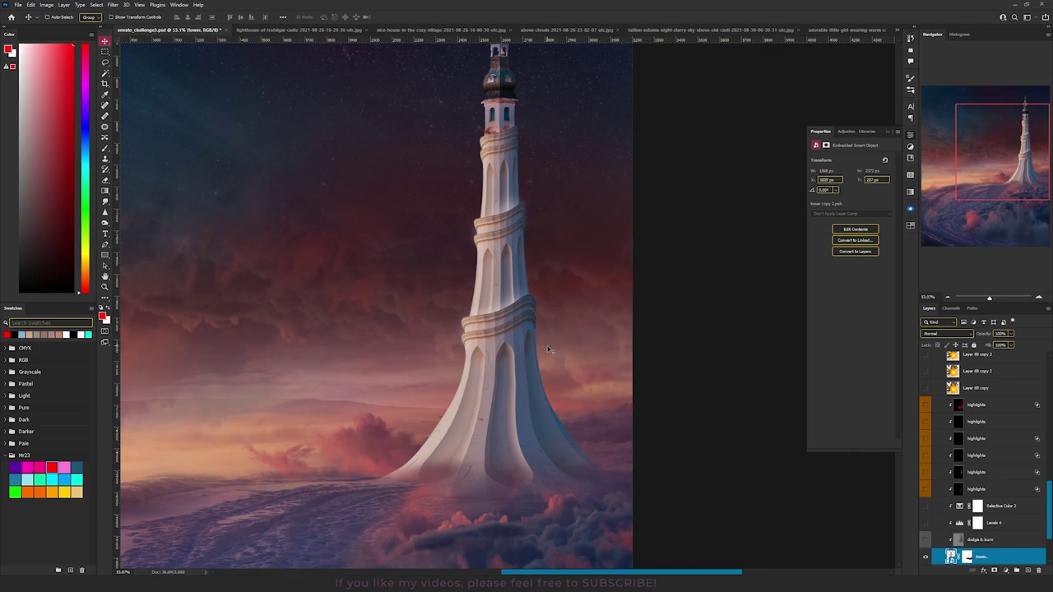
{"action": "left_click", "coordinate": [968, 516]}
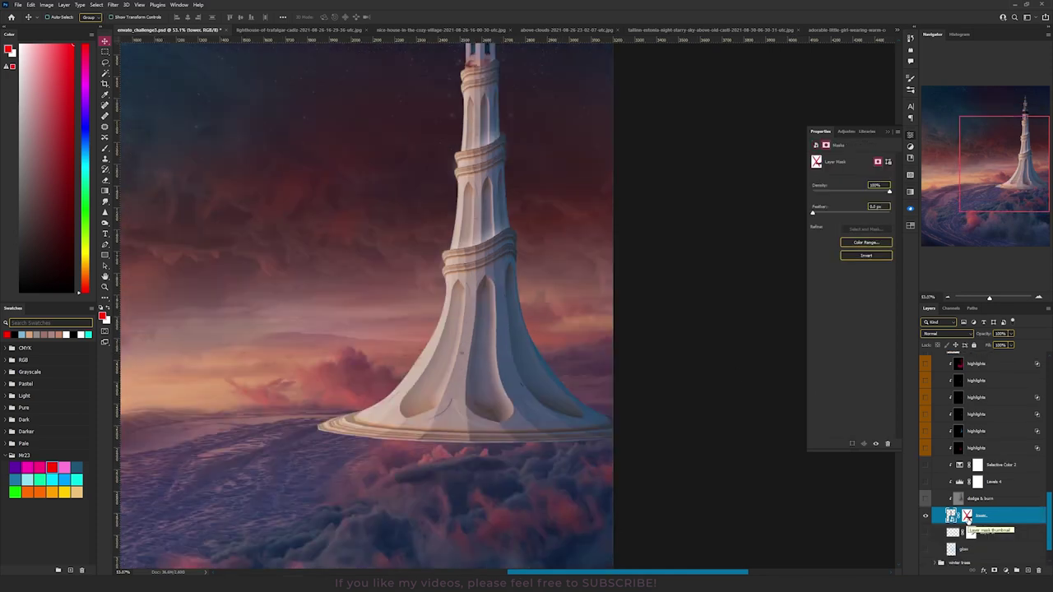
{"action": "left_click", "coordinate": [968, 516], "text": "shift"}
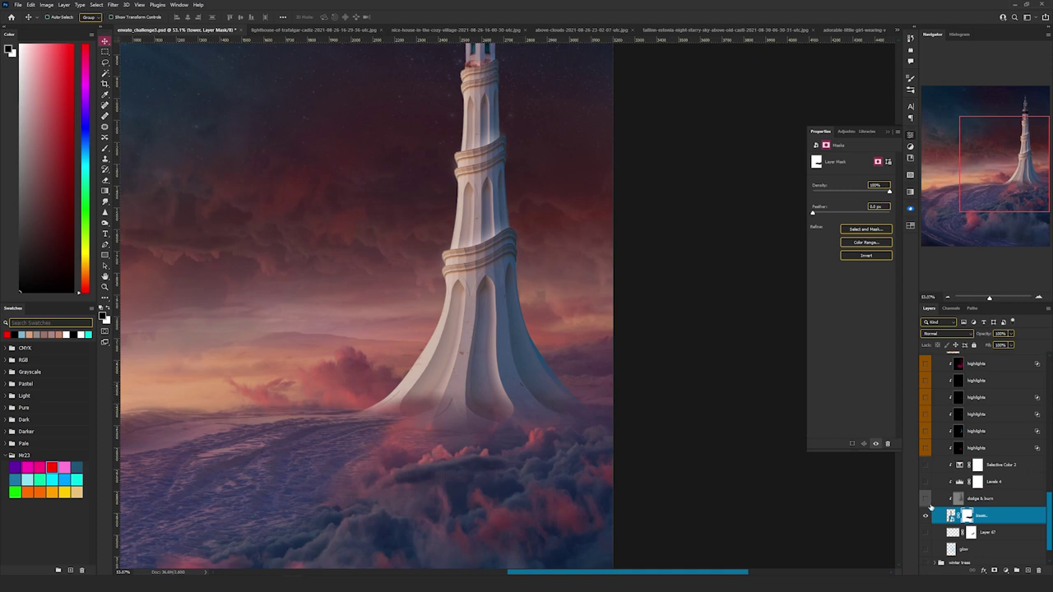
Step: Turn on the dodge & burn layer clipped to the tower and check its shading along the shaft
{"action": "left_click", "coordinate": [979, 505]}
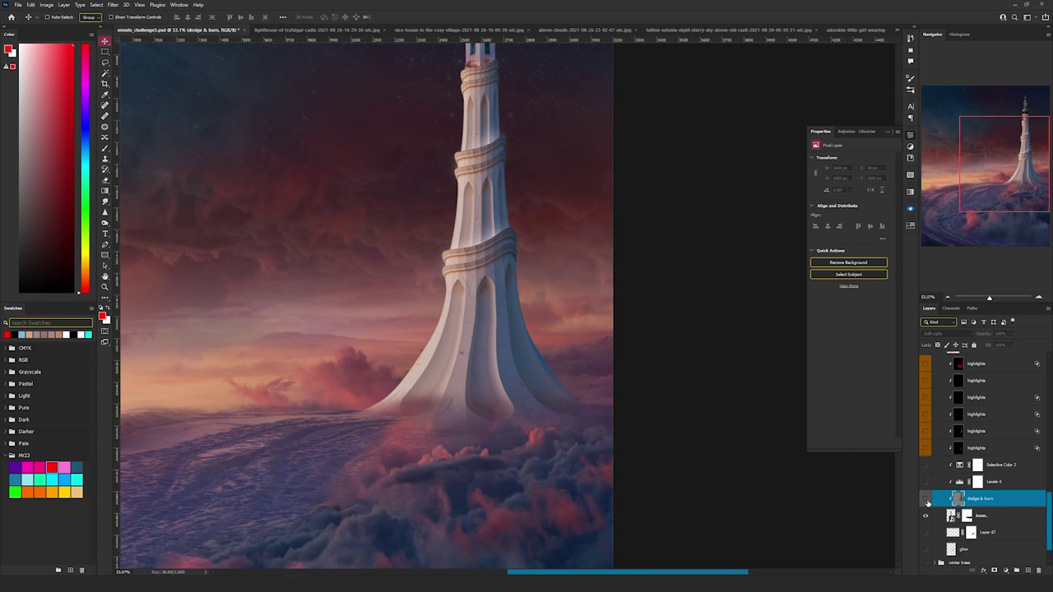
{"action": "left_click", "coordinate": [927, 500]}
{"action": "left_click_drag", "start_coordinate": [532, 148], "coordinate": [499, 304]}
{"action": "mouse_move", "coordinate": [482, 206]}
{"action": "left_mouse_down"}
{"action": "mouse_move", "coordinate": [493, 288]}
{"action": "mouse_move", "coordinate": [499, 253]}
{"action": "left_mouse_up"}
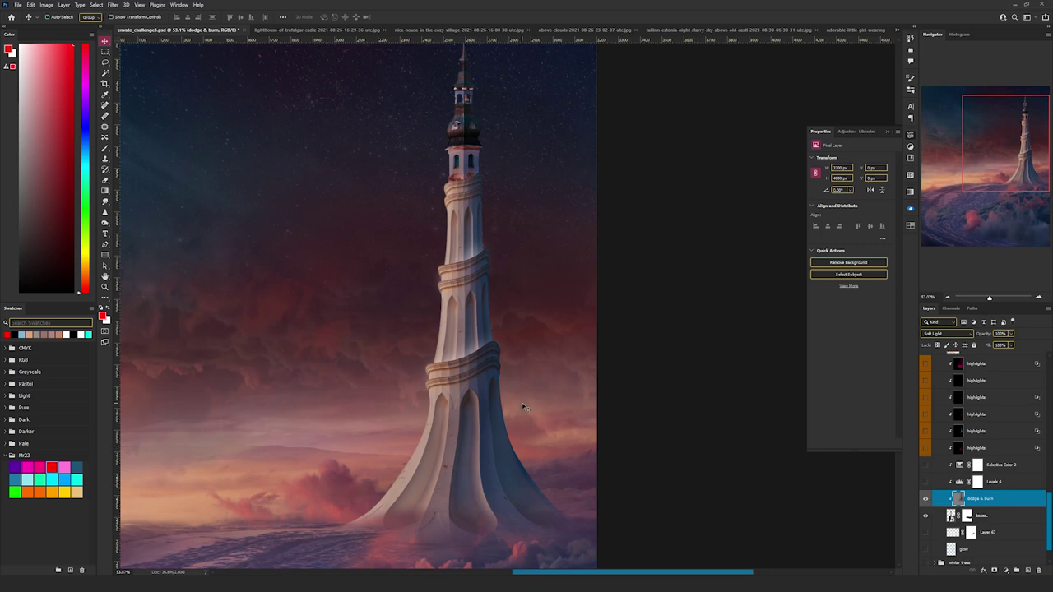
Step: Hide the dodge & burn layer and create a new gray-filled layer clipped to the tower
{"action": "left_click", "coordinate": [926, 498]}
{"action": "left_click", "coordinate": [982, 516]}
{"action": "left_click", "coordinate": [70, 5]}
{"action": "left_click", "coordinate": [176, 13]}
{"action": "left_click", "coordinate": [464, 186]}
{"action": "left_click", "coordinate": [491, 209]}
{"action": "left_click", "coordinate": [490, 329]}
{"action": "left_click", "coordinate": [586, 175]}
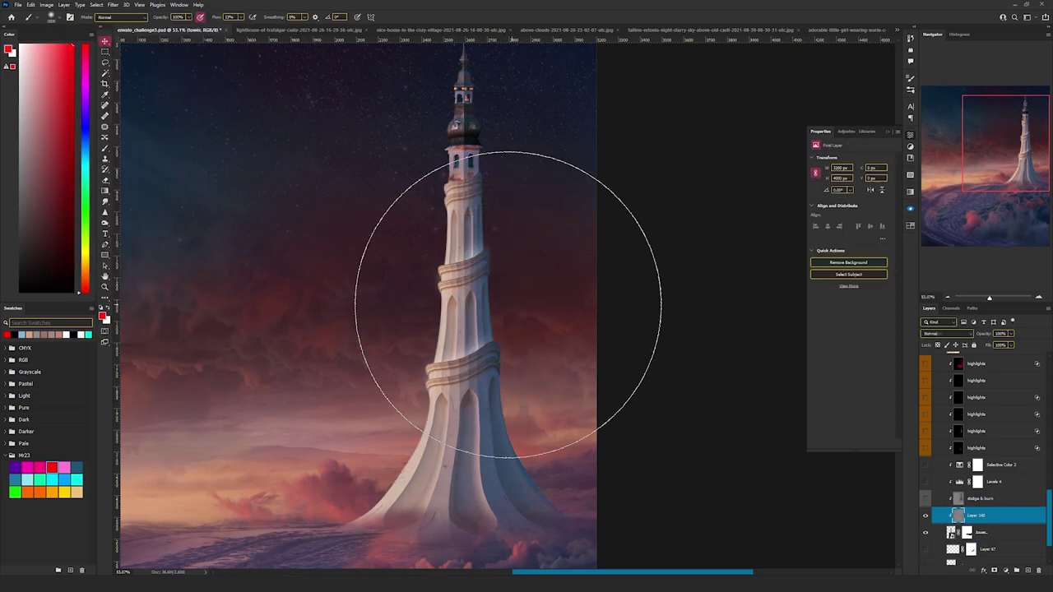
Step: Paint dodge-and-burn strokes with a much smaller brush along the tower's ribs and arches on the new gray layer
{"action": "key", "text": "bracketleft"}
{"action": "key", "text": "bracketleft"}
{"action": "key", "text": "bracketleft"}
{"action": "key", "text": "bracketleft"}
{"action": "key", "text": "bracketleft"}
{"action": "key", "text": "bracketleft"}
{"action": "key", "text": "bracketleft"}
{"action": "key", "text": "bracketleft"}
{"action": "scroll", "coordinate": [485, 428], "scroll_direction": "up", "scroll_amount": 4}
{"action": "key", "text": "bracketleft"}
{"action": "key", "text": "bracketleft"}
{"action": "key", "text": "bracketleft"}
{"action": "key", "text": "bracketleft"}
{"action": "key", "text": "bracketleft"}
{"action": "left_click_drag", "start_coordinate": [531, 387], "coordinate": [523, 320]}
{"action": "left_click_drag", "start_coordinate": [501, 313], "coordinate": [517, 462]}
{"action": "left_click_drag", "start_coordinate": [521, 381], "coordinate": [550, 451]}
{"action": "left_click_drag", "start_coordinate": [468, 327], "coordinate": [489, 503]}
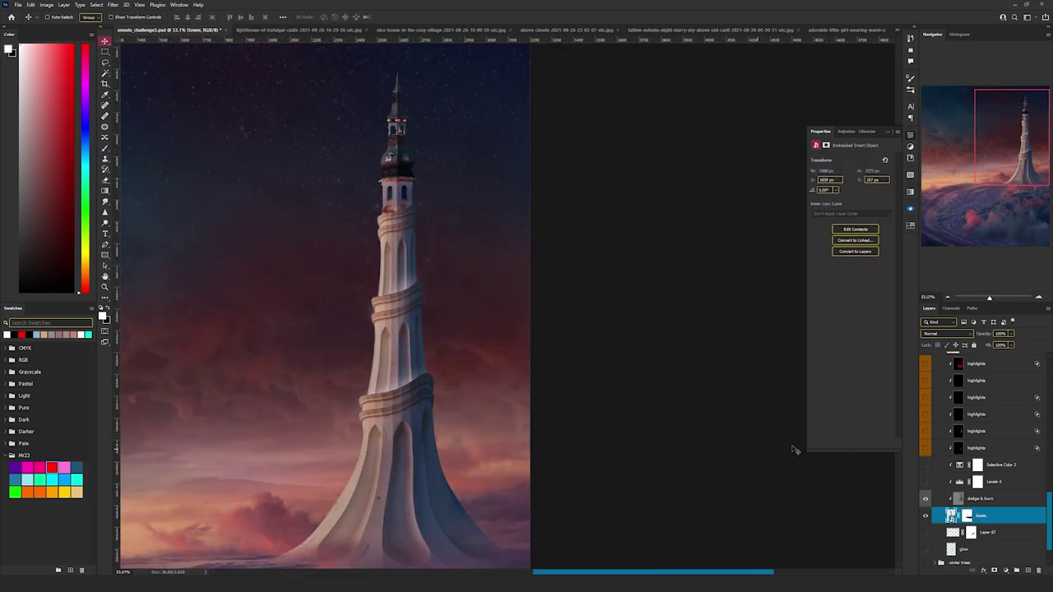
Step: Turn on the Levels 4 and Selective Color 2 adjustments above the tower and open their settings for review
{"action": "left_click", "coordinate": [925, 482]}
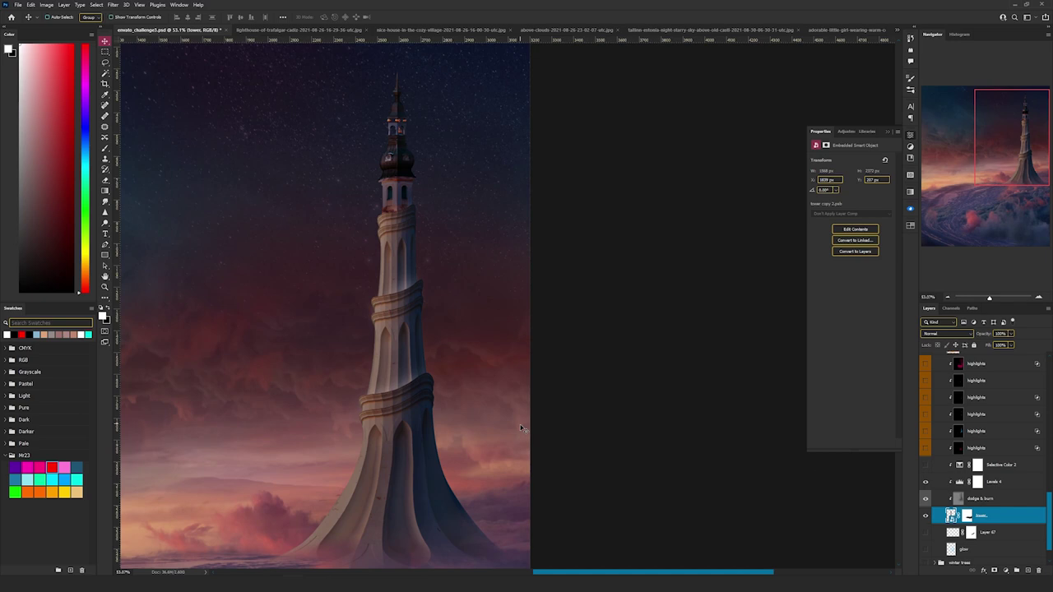
{"action": "scroll", "coordinate": [520, 428], "scroll_direction": "down", "scroll_amount": 1}
{"action": "left_click", "coordinate": [958, 484]}
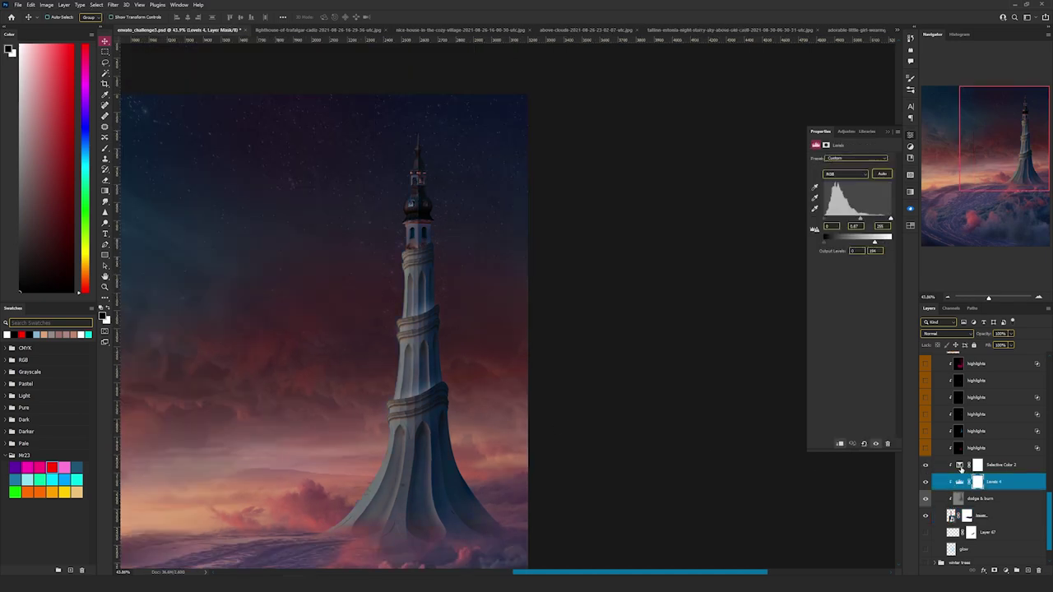
{"action": "left_click", "coordinate": [960, 466]}
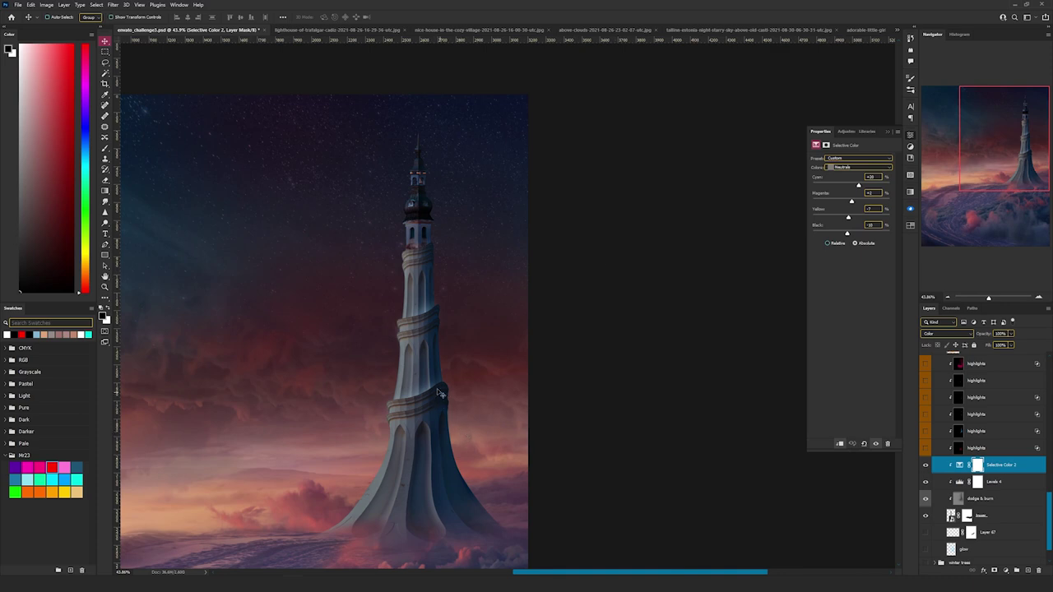
{"action": "scroll", "coordinate": [426, 381], "scroll_direction": "up", "scroll_amount": 3}
{"action": "scroll", "coordinate": [426, 381], "scroll_direction": "down", "scroll_amount": 3}
{"action": "scroll", "coordinate": [392, 329], "scroll_direction": "up", "scroll_amount": 1}
{"action": "scroll", "coordinate": [393, 330], "scroll_direction": "down", "scroll_amount": 1}
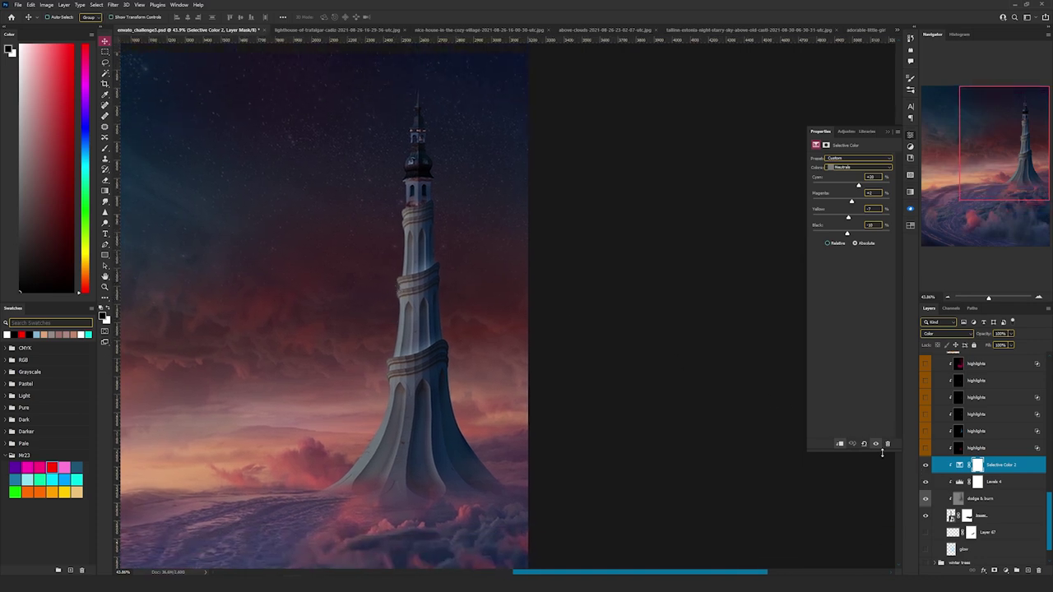
Step: Create a clipped layer above Selective Color 2 in Linear Dodge (Add) mode, filled with neutral black
{"action": "left_click", "coordinate": [66, 5]}
{"action": "mouse_move", "coordinate": [72, 14]}
{"action": "left_click", "coordinate": [168, 14]}
{"action": "left_click", "coordinate": [490, 209]}
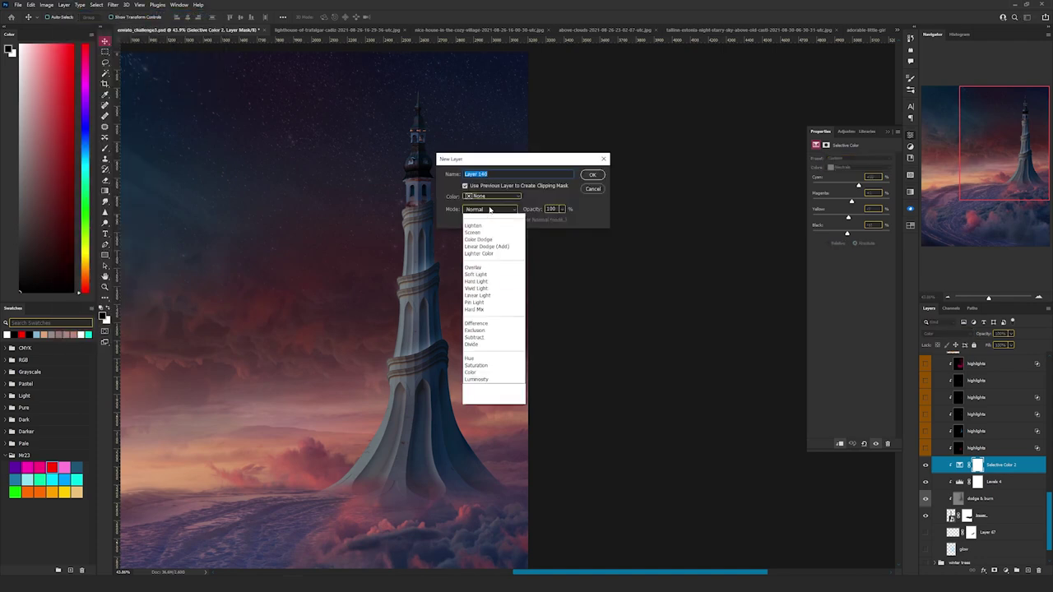
{"action": "left_click", "coordinate": [492, 303]}
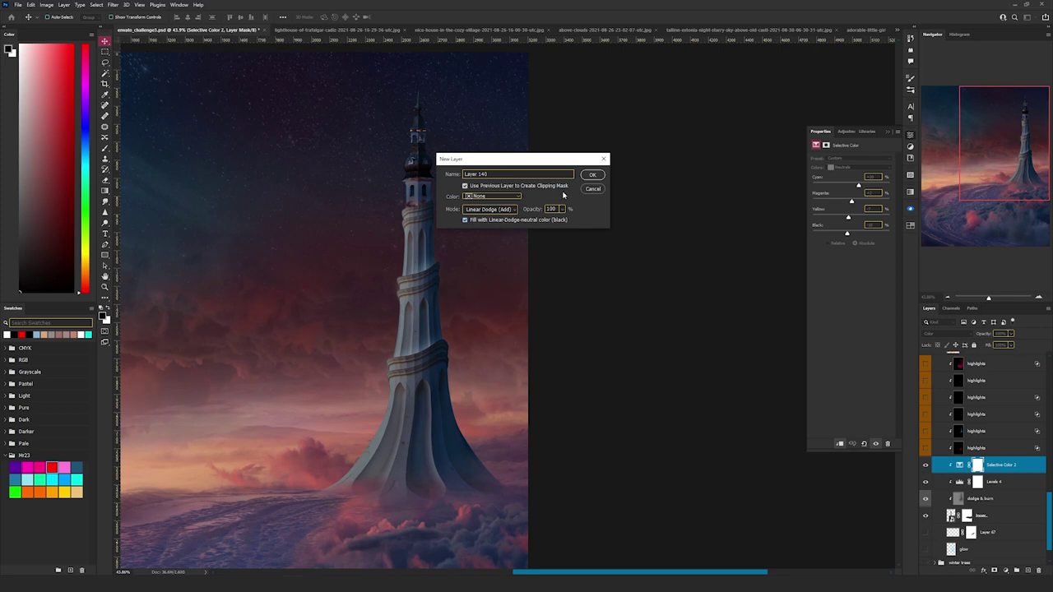
{"action": "left_click", "coordinate": [592, 175]}
Step: Split the new layer's Blend If shadow slider for the underlying layer to 0 / 123 and apply it
{"action": "key", "text": "b"}
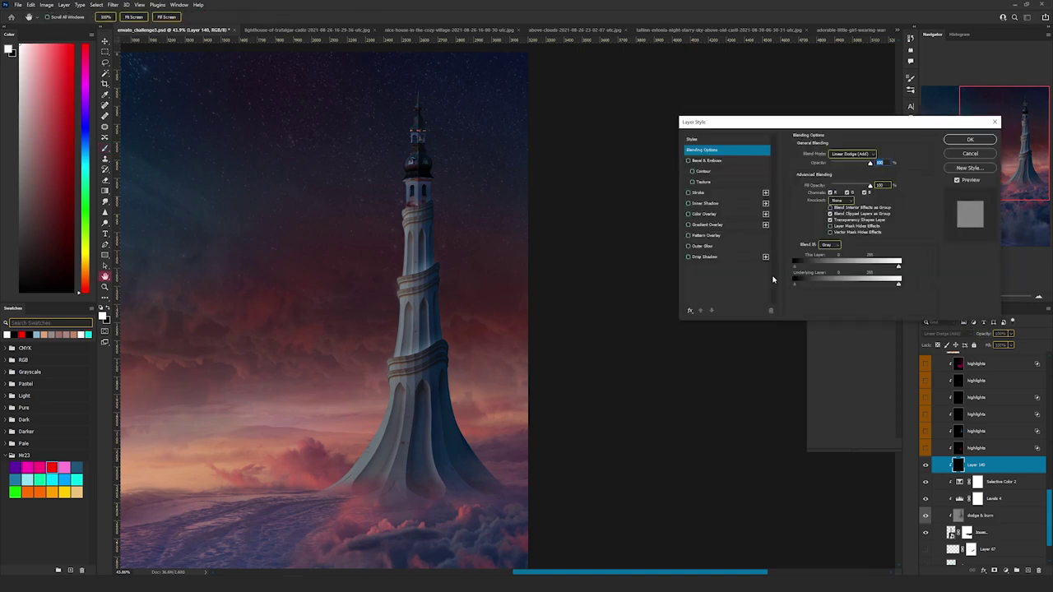
{"action": "key", "text": "alt"}
{"action": "left_click_drag", "start_coordinate": [818, 286], "coordinate": [846, 287]}
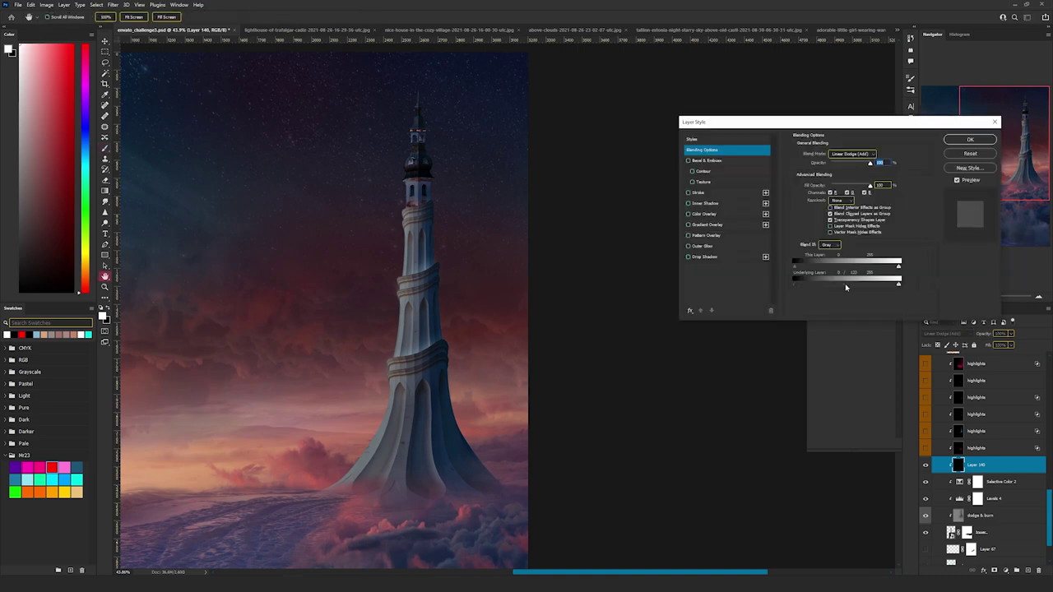
{"action": "left_click", "coordinate": [968, 141]}
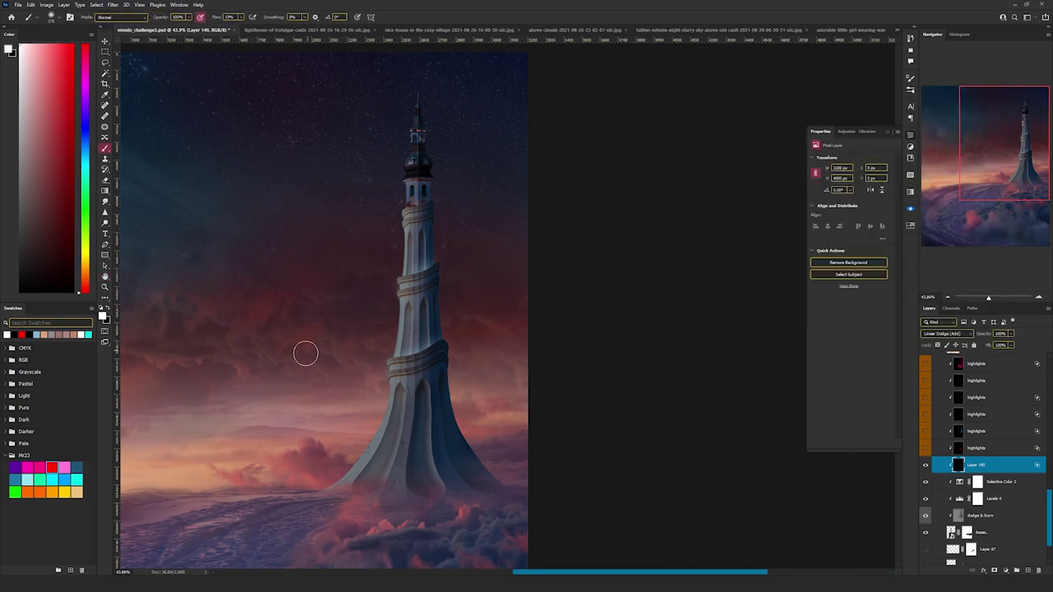
Step: Sample pink from the clouds at the tower's base and paint soft highlights along the base and left side
{"action": "left_click", "coordinate": [69, 467]}
{"action": "left_click", "coordinate": [360, 498], "text": "alt"}
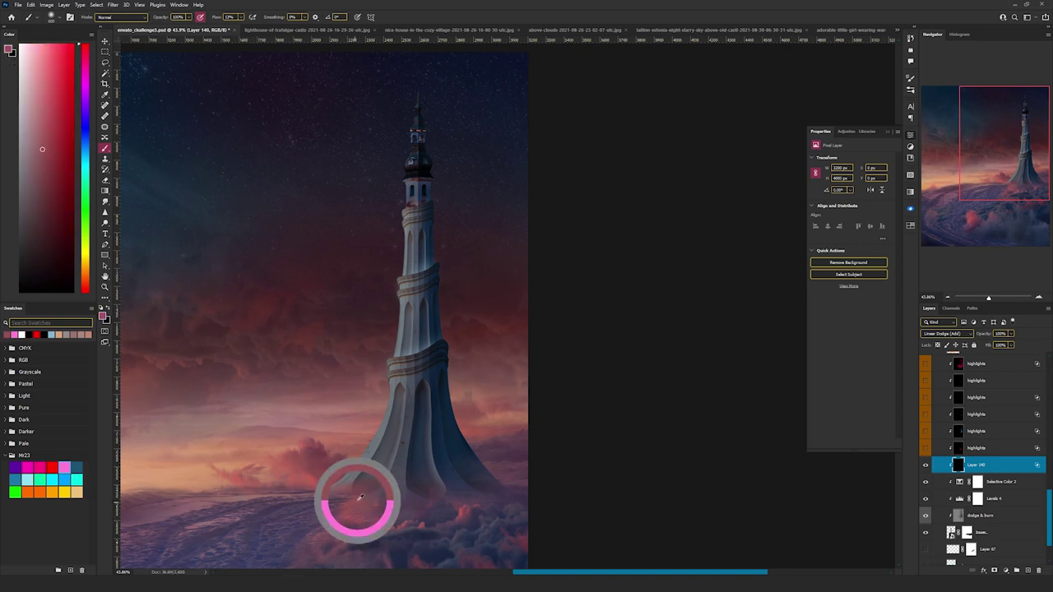
{"action": "mouse_move", "coordinate": [367, 487]}
{"action": "left_mouse_down"}
{"action": "mouse_move", "coordinate": [380, 455]}
{"action": "mouse_move", "coordinate": [323, 519]}
{"action": "mouse_move", "coordinate": [357, 448]}
{"action": "mouse_move", "coordinate": [318, 512]}
{"action": "mouse_move", "coordinate": [376, 442]}
{"action": "mouse_move", "coordinate": [381, 527]}
{"action": "mouse_move", "coordinate": [410, 466]}
{"action": "mouse_move", "coordinate": [427, 501]}
{"action": "left_mouse_up"}
{"action": "left_click_drag", "start_coordinate": [336, 424], "coordinate": [381, 268]}
{"action": "mouse_move", "coordinate": [387, 440]}
{"action": "left_mouse_down"}
{"action": "mouse_move", "coordinate": [390, 224]}
{"action": "mouse_move", "coordinate": [376, 176]}
{"action": "left_mouse_up"}
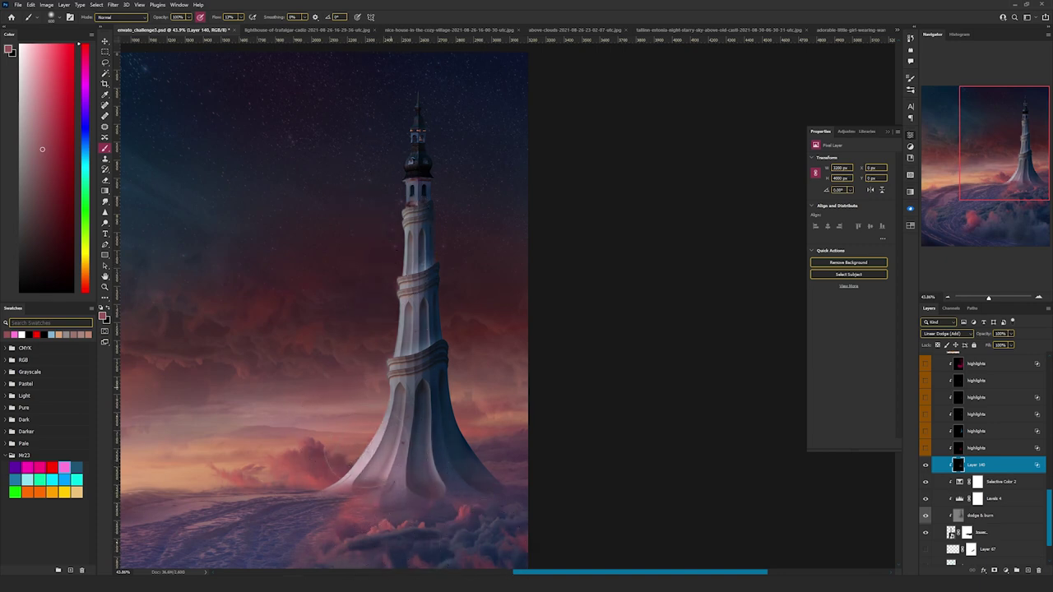
Step: Turn on the second and third highlights layers from the bottom, adding blue light to the tower
{"action": "key", "text": "v"}
{"action": "left_click", "coordinate": [926, 431]}
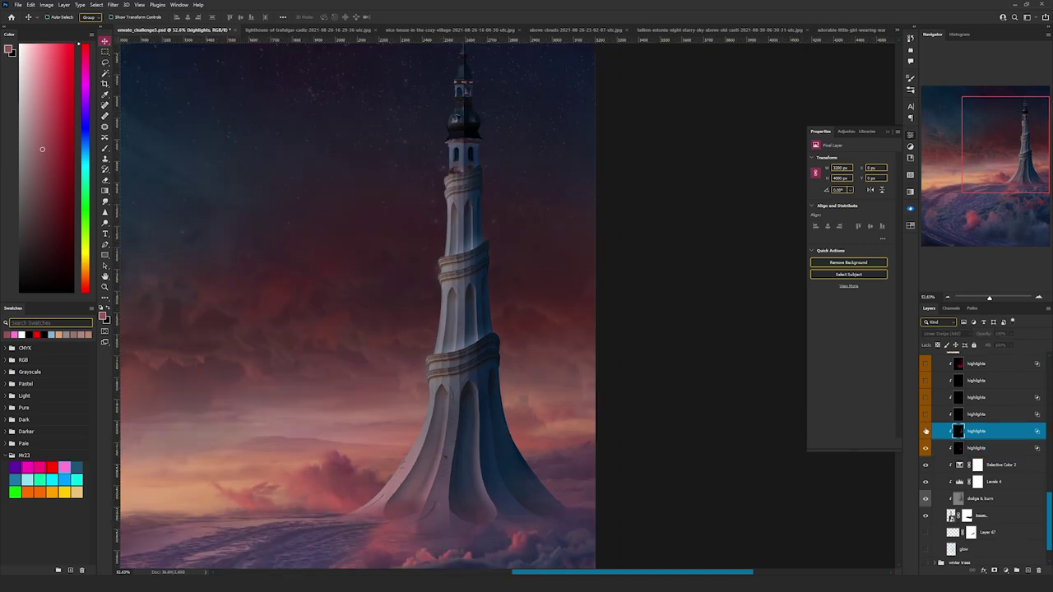
{"action": "left_click", "coordinate": [979, 432]}
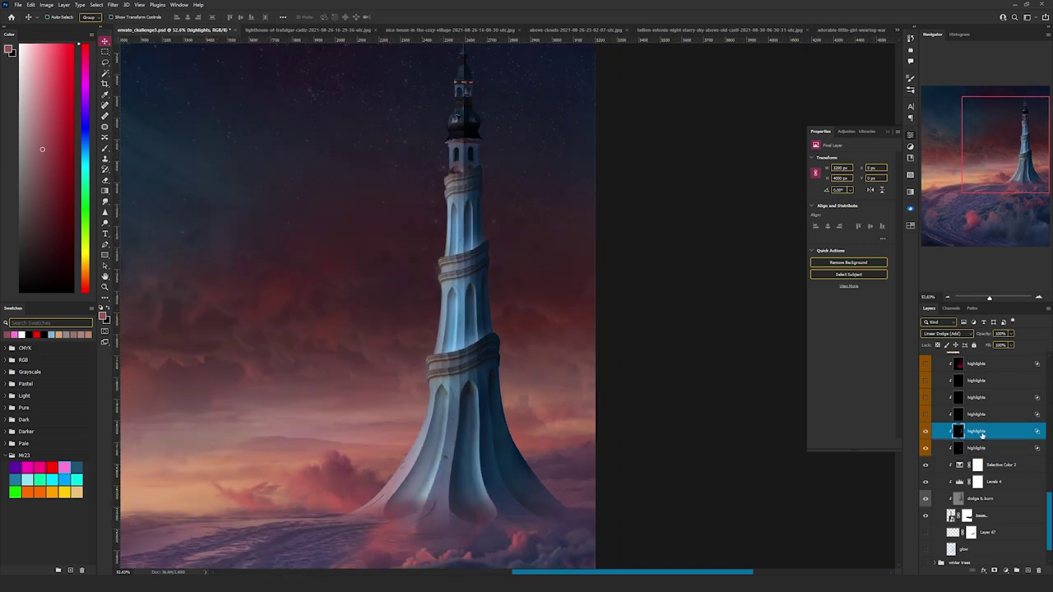
{"action": "left_click", "coordinate": [925, 415]}
{"action": "left_click", "coordinate": [978, 415]}
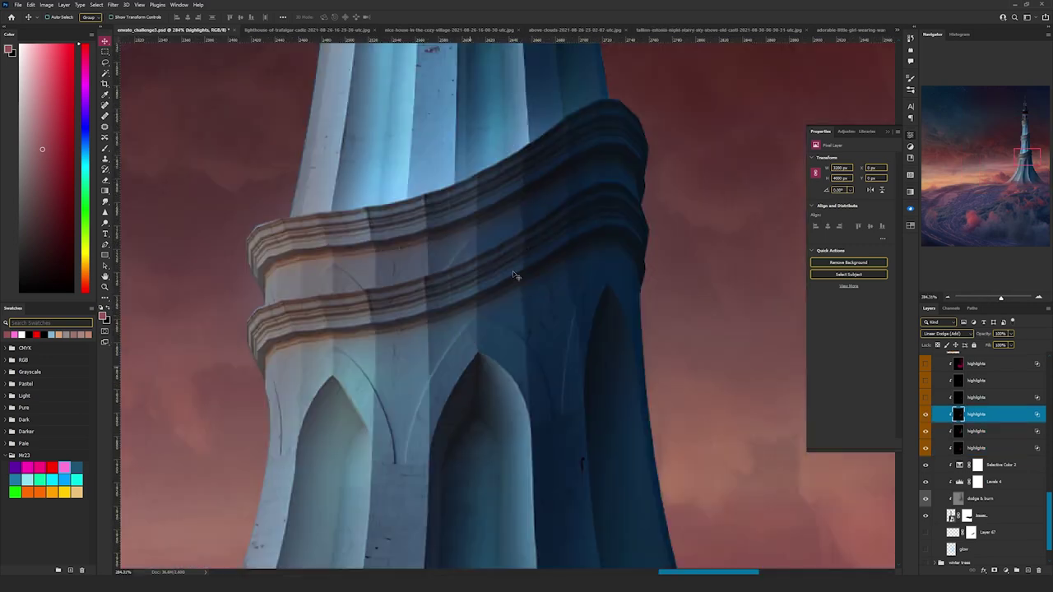
Step: Turn on the fourth and fifth highlights layers from the bottom to strengthen the light on the tower's edges
{"action": "scroll", "coordinate": [510, 371], "scroll_direction": "up", "scroll_amount": 4}
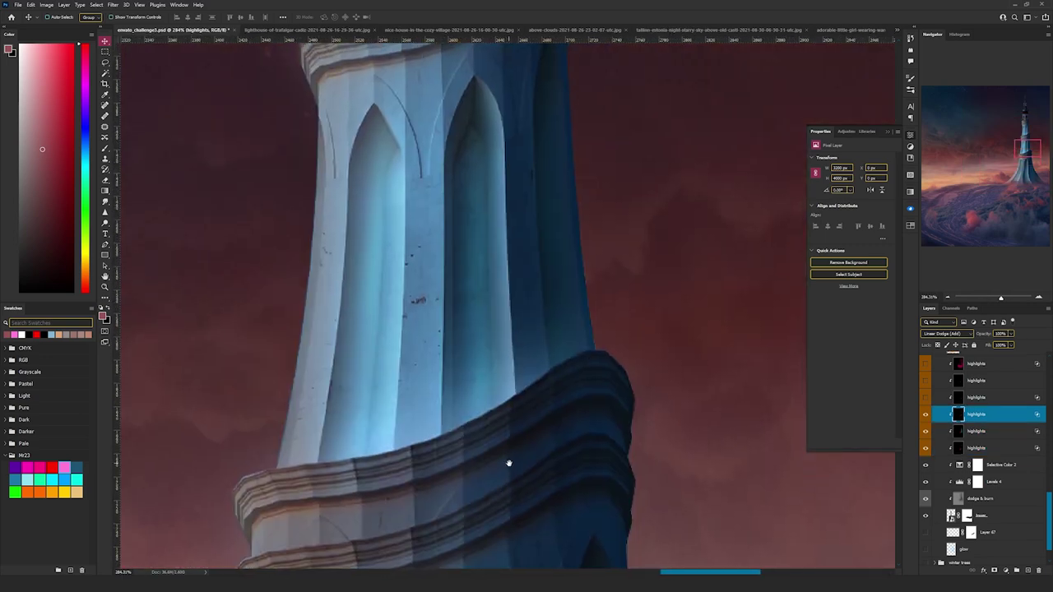
{"action": "left_click", "coordinate": [926, 399]}
{"action": "left_click", "coordinate": [959, 398]}
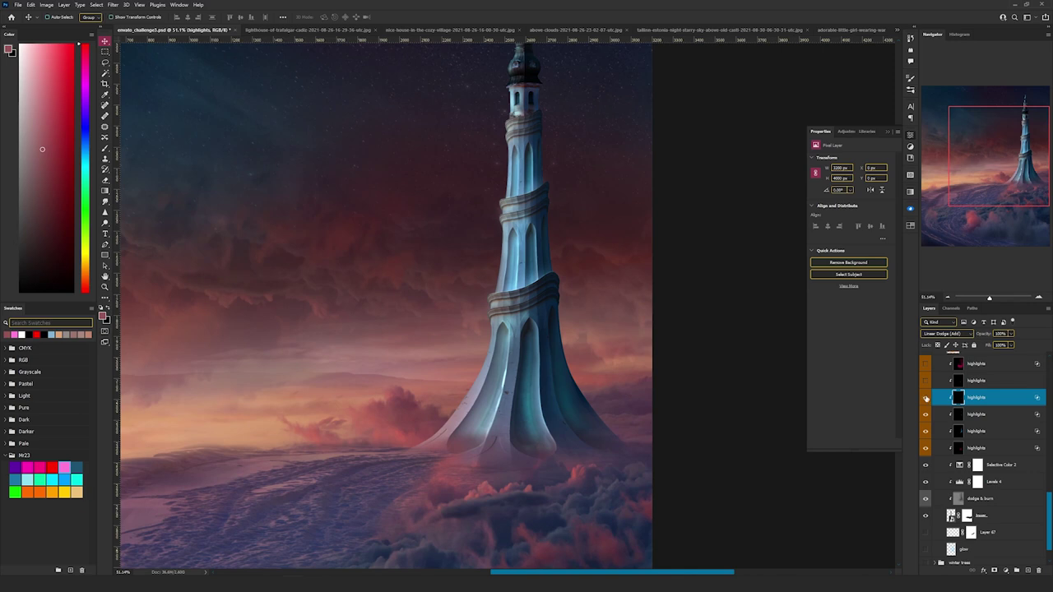
{"action": "left_click", "coordinate": [926, 381]}
{"action": "left_click", "coordinate": [977, 381]}
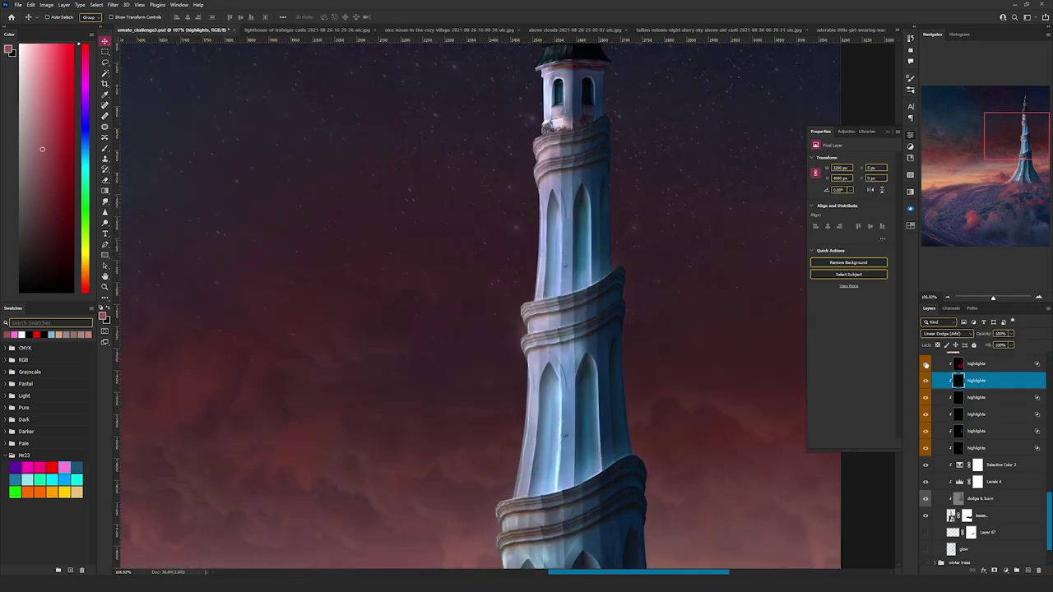
Step: Turn on the uppermost highlights layer and check its effect over the whole tower
{"action": "scroll", "coordinate": [588, 350], "scroll_direction": "down", "scroll_amount": 3}
{"action": "left_click", "coordinate": [989, 366]}
{"action": "left_click_drag", "start_coordinate": [611, 316], "coordinate": [534, 175]}
{"action": "scroll", "coordinate": [562, 217], "scroll_direction": "down", "scroll_amount": 3}
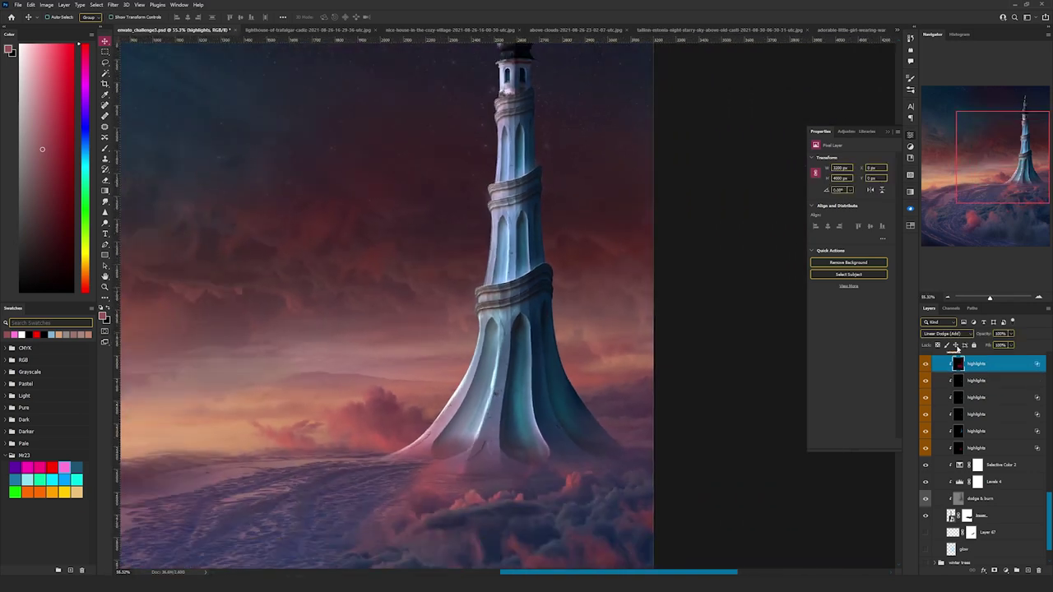
{"action": "left_click", "coordinate": [926, 365]}
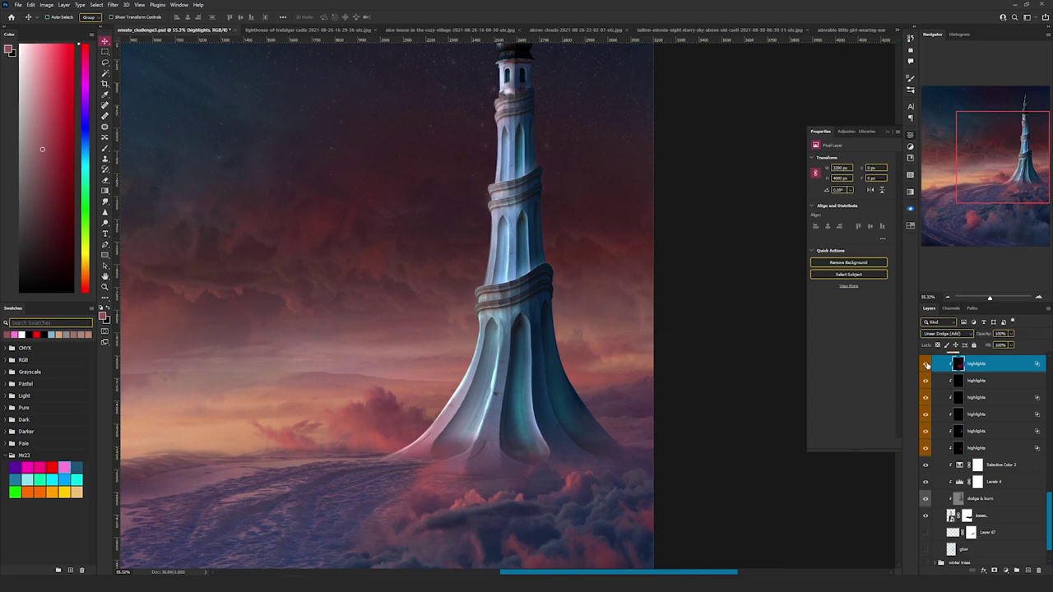
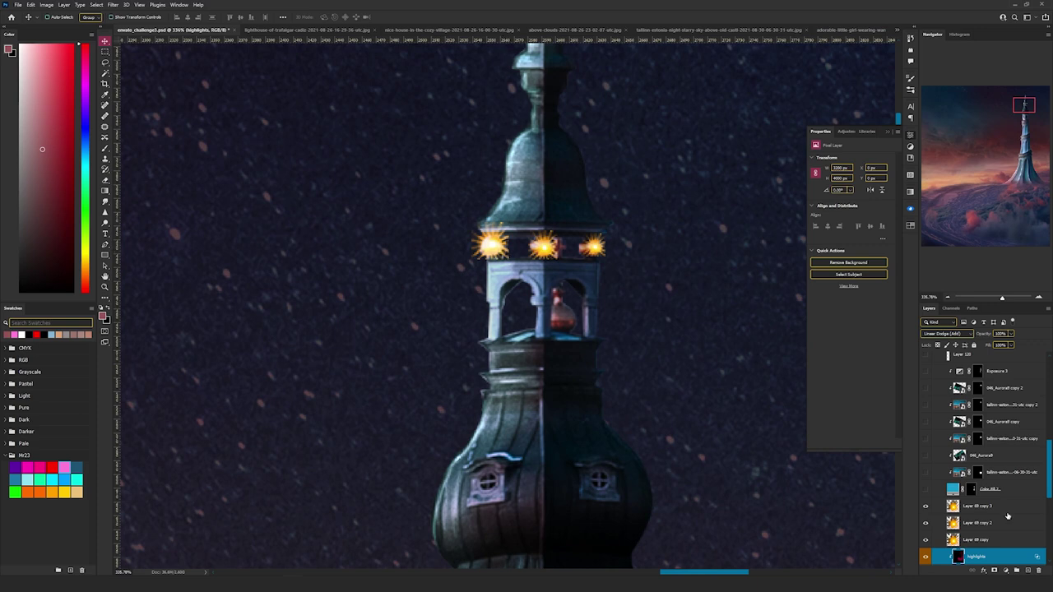
Step: Show the existing blue color fill layer over the tower's arched recesses
{"action": "scroll", "coordinate": [570, 339], "scroll_direction": "down", "scroll_amount": 6}
{"action": "left_click_drag", "start_coordinate": [570, 339], "coordinate": [541, 185]}
{"action": "left_click_drag", "start_coordinate": [591, 398], "coordinate": [509, 133]}
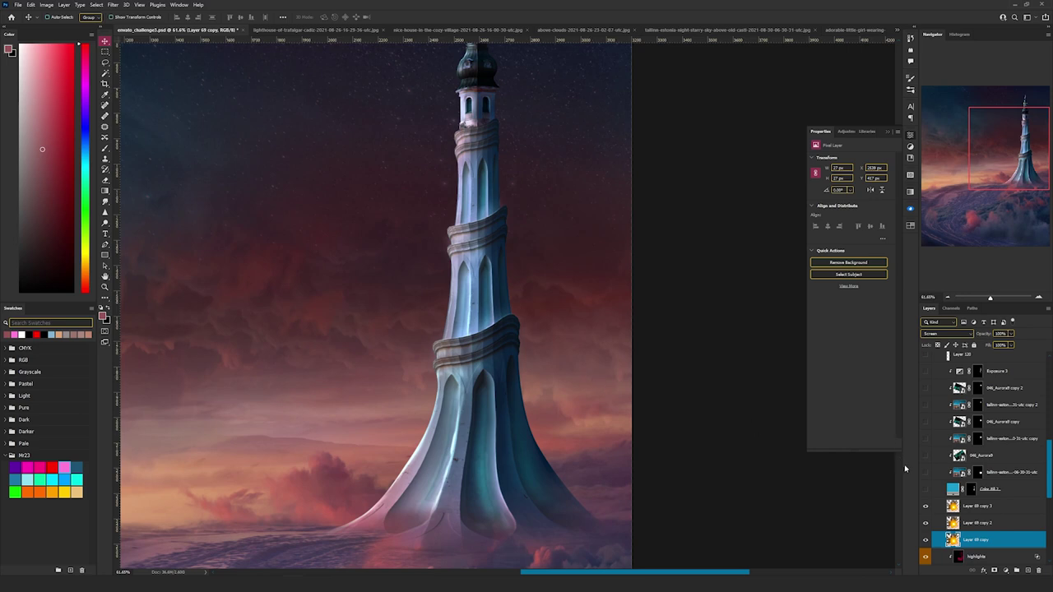
{"action": "left_click", "coordinate": [926, 491]}
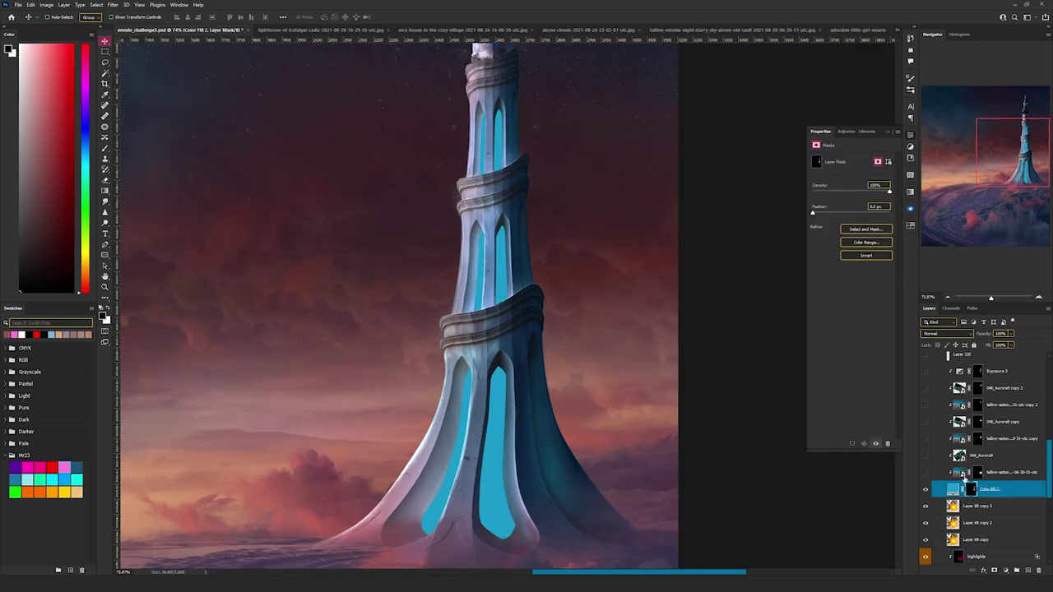
Step: Add a bright blue solid color fill layer directly below the existing blue fill and invert its mask to black
{"action": "left_click", "coordinate": [980, 506]}
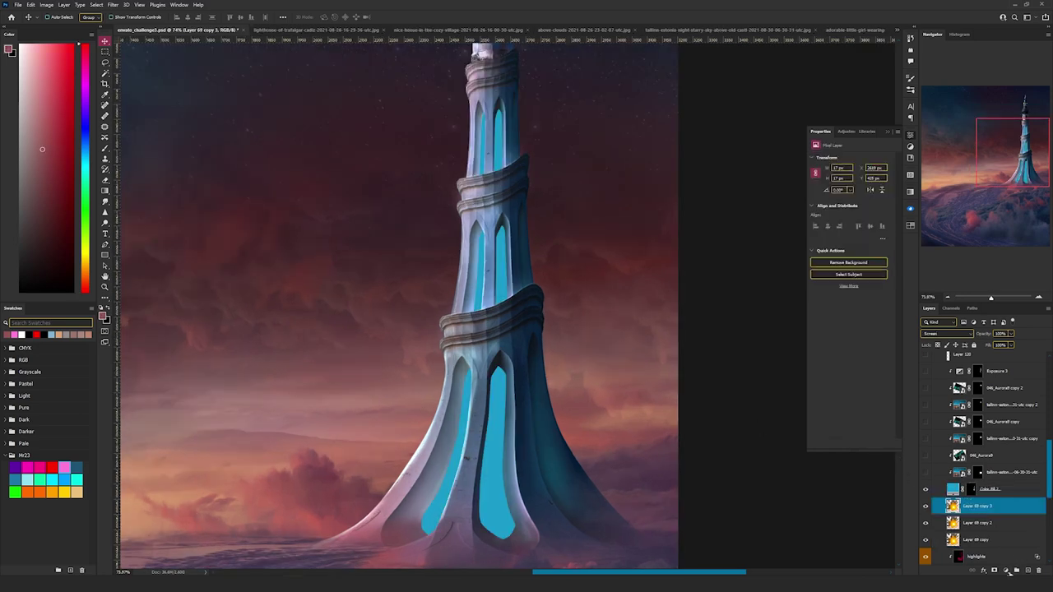
{"action": "left_click", "coordinate": [1007, 570]}
{"action": "left_click", "coordinate": [1004, 428]}
{"action": "left_click_drag", "start_coordinate": [909, 374], "coordinate": [909, 365]}
{"action": "left_click", "coordinate": [894, 319]}
{"action": "left_click", "coordinate": [980, 314]}
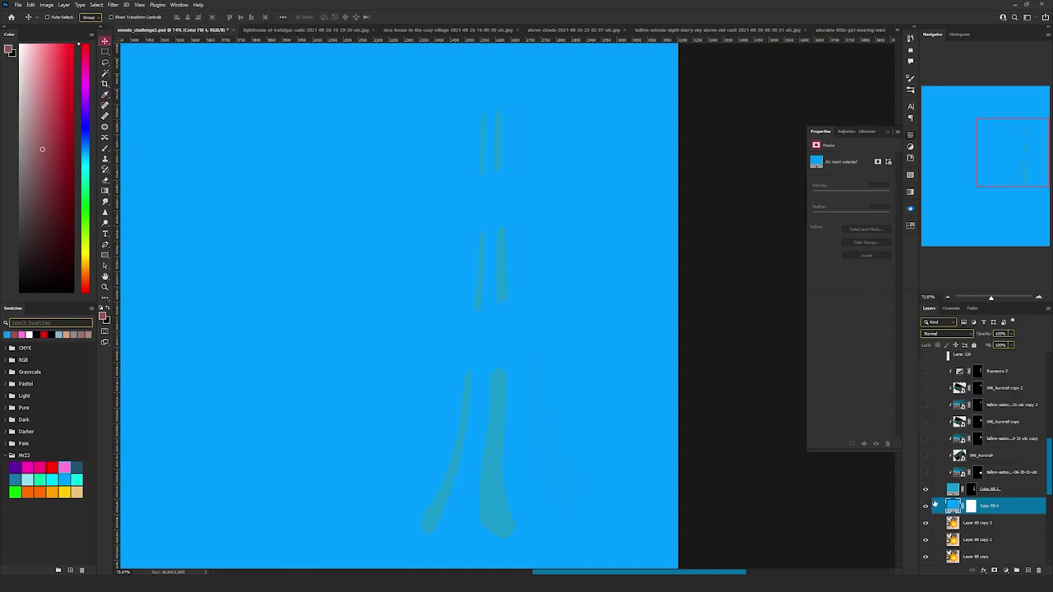
{"action": "left_click", "coordinate": [972, 506]}
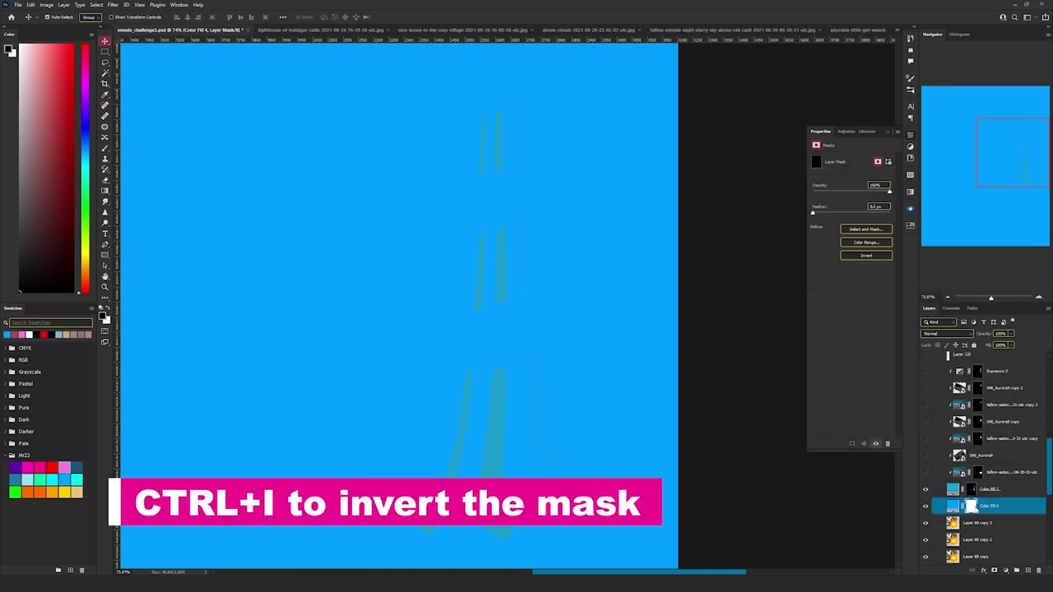
{"action": "key", "text": "ctrl+i"}
Step: Outline the inner opening of the left arched recess at the tower's base with a closed Pen path
{"action": "key", "text": "p"}
{"action": "scroll", "coordinate": [412, 473], "scroll_direction": "up", "scroll_amount": 2}
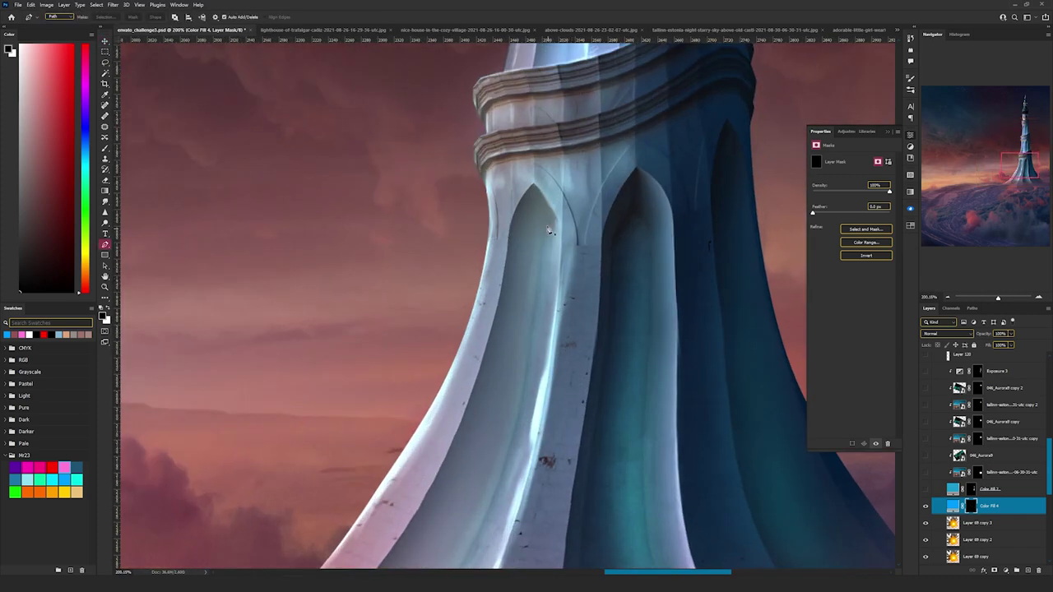
{"action": "left_click_drag", "start_coordinate": [534, 278], "coordinate": [533, 298]}
{"action": "left_click_drag", "start_coordinate": [545, 349], "coordinate": [550, 201]}
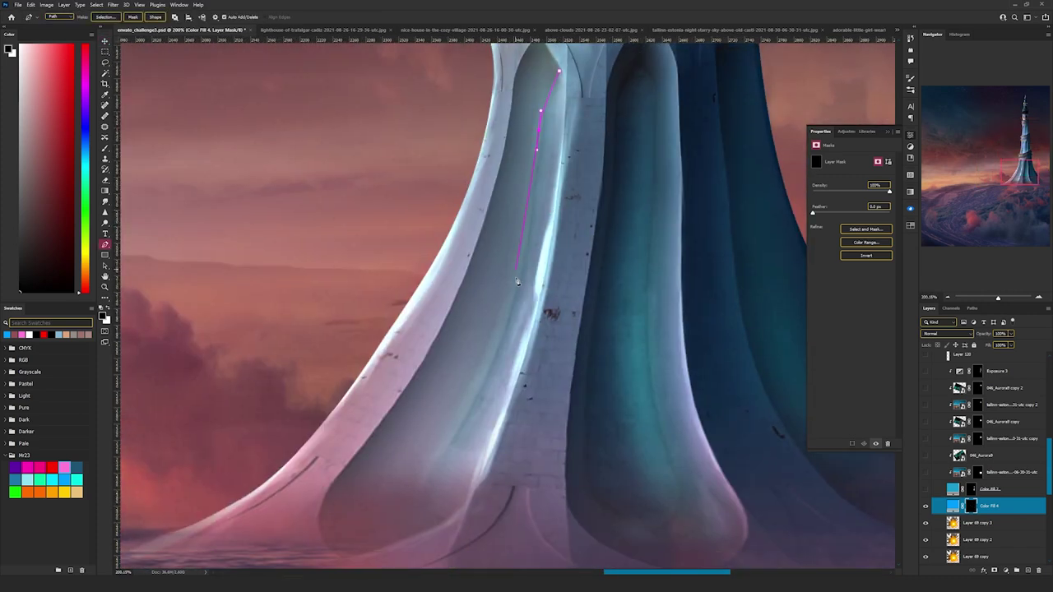
{"action": "left_click_drag", "start_coordinate": [517, 285], "coordinate": [514, 299]}
{"action": "left_click", "coordinate": [438, 454]}
{"action": "left_click_drag", "start_coordinate": [430, 495], "coordinate": [431, 507]}
{"action": "left_click_drag", "start_coordinate": [439, 519], "coordinate": [448, 519]}
{"action": "left_click", "coordinate": [466, 502]}
{"action": "left_click_drag", "start_coordinate": [542, 286], "coordinate": [561, 197]}
{"action": "left_click", "coordinate": [566, 160]}
Step: Outline the inner opening of the right arched recess with a closed Pen path and convert both recess paths to a selection
{"action": "left_click", "coordinate": [626, 190]}
{"action": "left_click_drag", "start_coordinate": [585, 253], "coordinate": [585, 265]}
{"action": "left_click", "coordinate": [571, 403]}
{"action": "left_click", "coordinate": [642, 498]}
{"action": "left_click", "coordinate": [638, 344]}
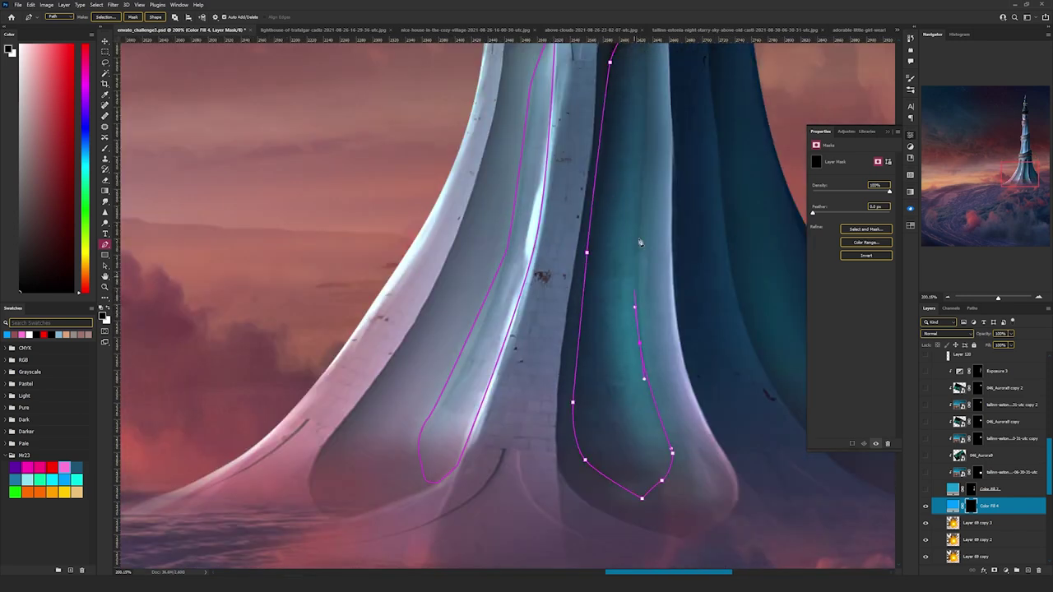
{"action": "left_click", "coordinate": [608, 182]}
{"action": "key", "text": "ctrl+Return"}
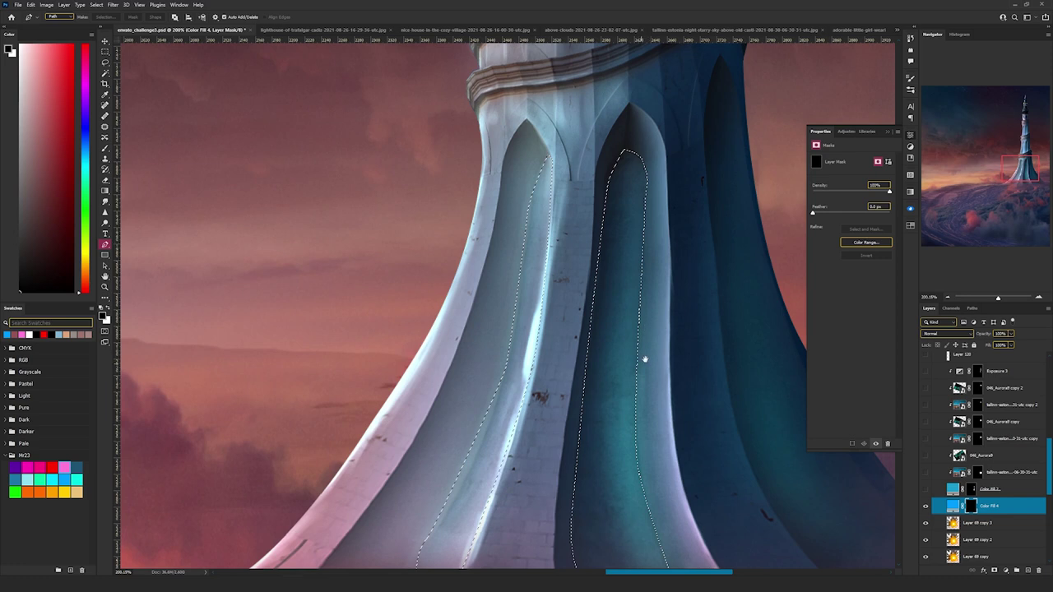
Step: Fill the selected recess openings with white on the Color Fill 4 mask and deselect
{"action": "left_click_drag", "start_coordinate": [645, 358], "coordinate": [631, 231]}
{"action": "scroll", "coordinate": [632, 235], "scroll_direction": "down", "scroll_amount": 5}
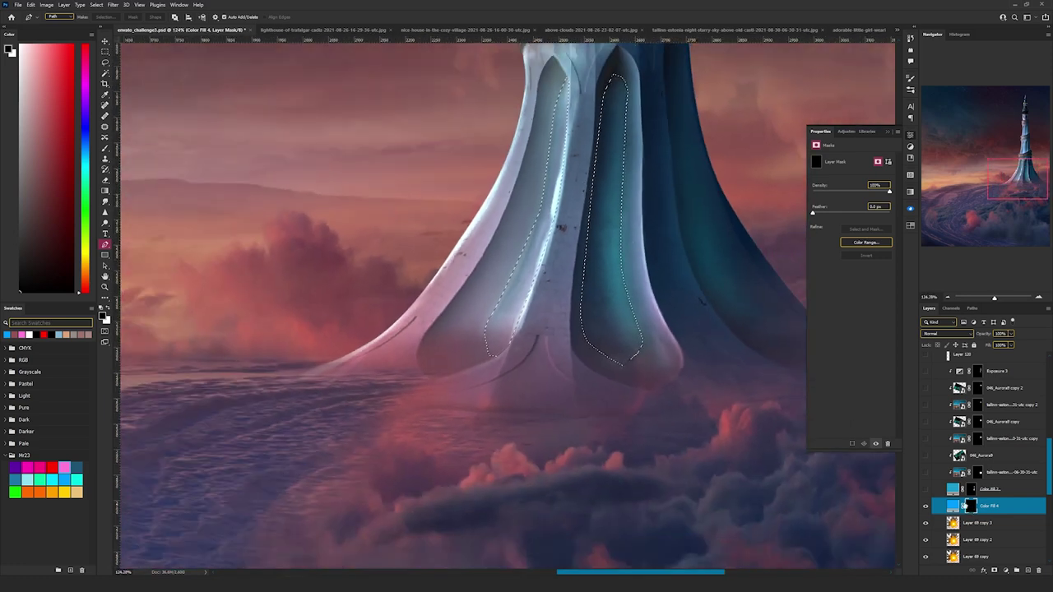
{"action": "key", "text": "alt+BackSpace"}
{"action": "key", "text": "ctrl+d"}
{"action": "scroll", "coordinate": [681, 243], "scroll_direction": "down", "scroll_amount": 3}
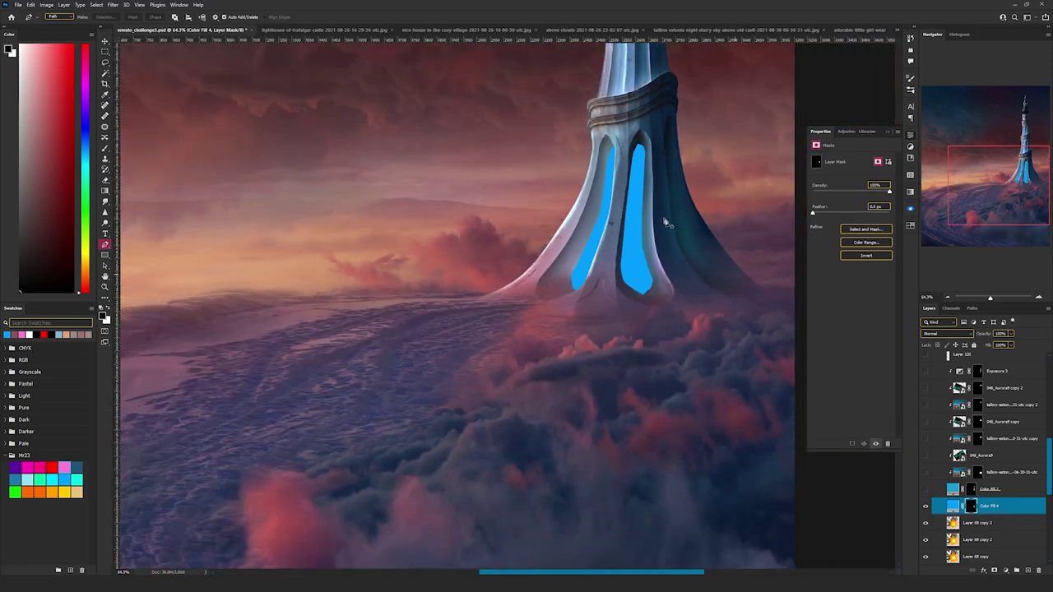
Step: Delete the Color Fill 4 layer and show the existing Color Fill 2 layer in all the tower's arched windows
{"action": "scroll", "coordinate": [667, 223], "scroll_direction": "down", "scroll_amount": 3}
{"action": "left_click_drag", "start_coordinate": [642, 151], "coordinate": [517, 311]}
{"action": "scroll", "coordinate": [517, 346], "scroll_direction": "up", "scroll_amount": 5}
{"action": "key", "text": "v"}
{"action": "key", "text": "Delete"}
{"action": "left_click", "coordinate": [925, 489]}
{"action": "left_click_drag", "start_coordinate": [480, 205], "coordinate": [455, 276]}
{"action": "left_click", "coordinate": [973, 489]}
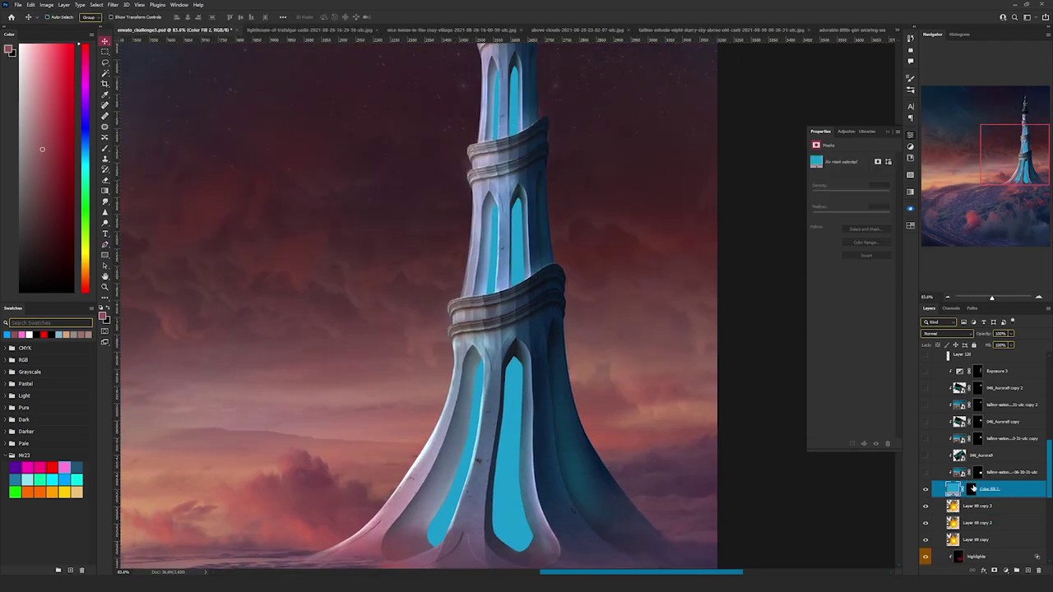
Step: Show the lowest starry-sky layer clipped to the blue window fill and check its layer mask
{"action": "left_click", "coordinate": [997, 474]}
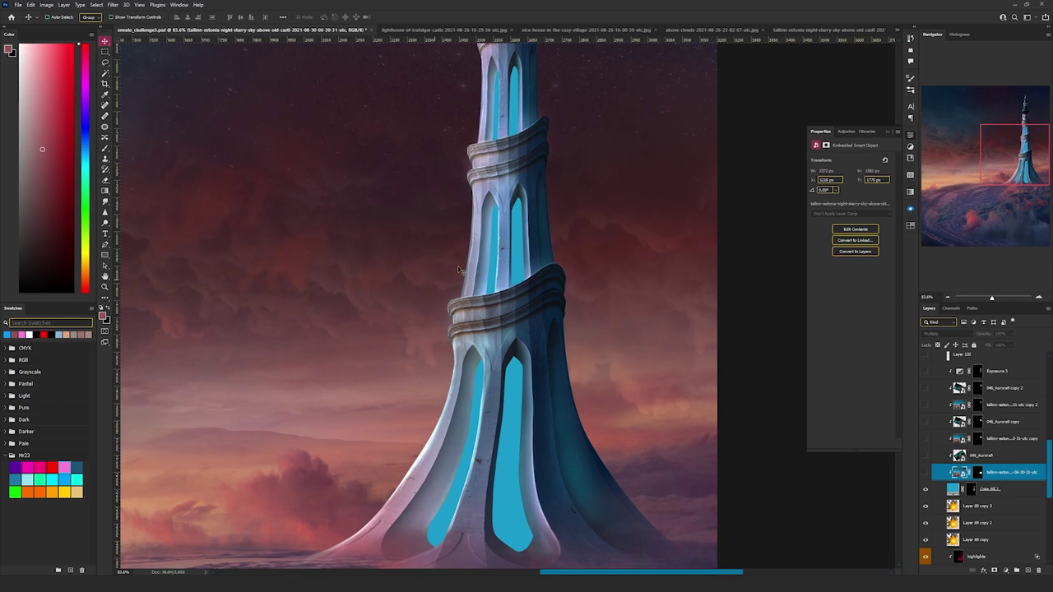
{"action": "left_click_drag", "start_coordinate": [542, 266], "coordinate": [508, 314]}
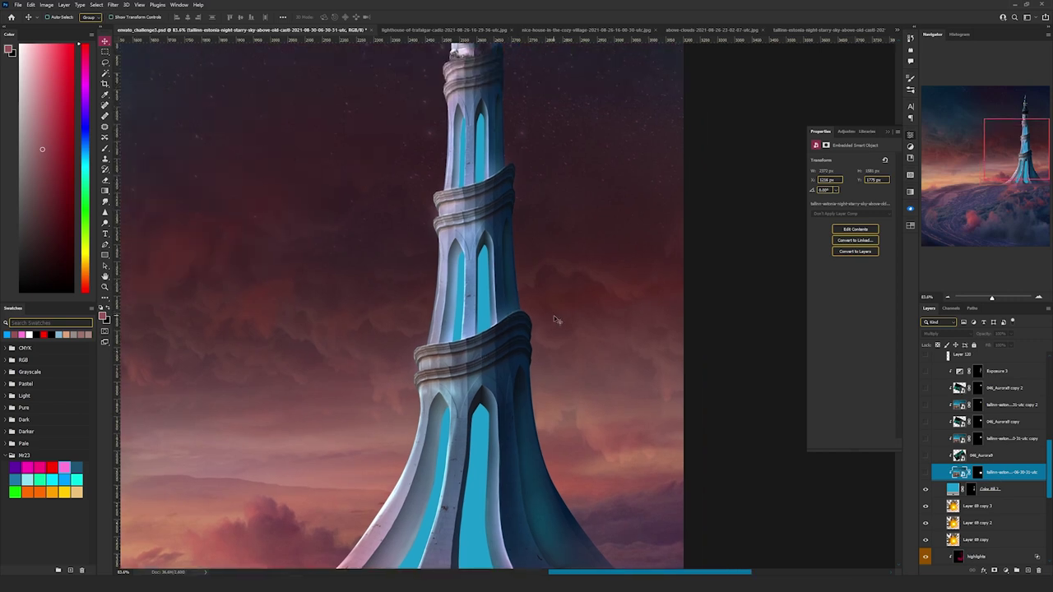
{"action": "left_click", "coordinate": [926, 474]}
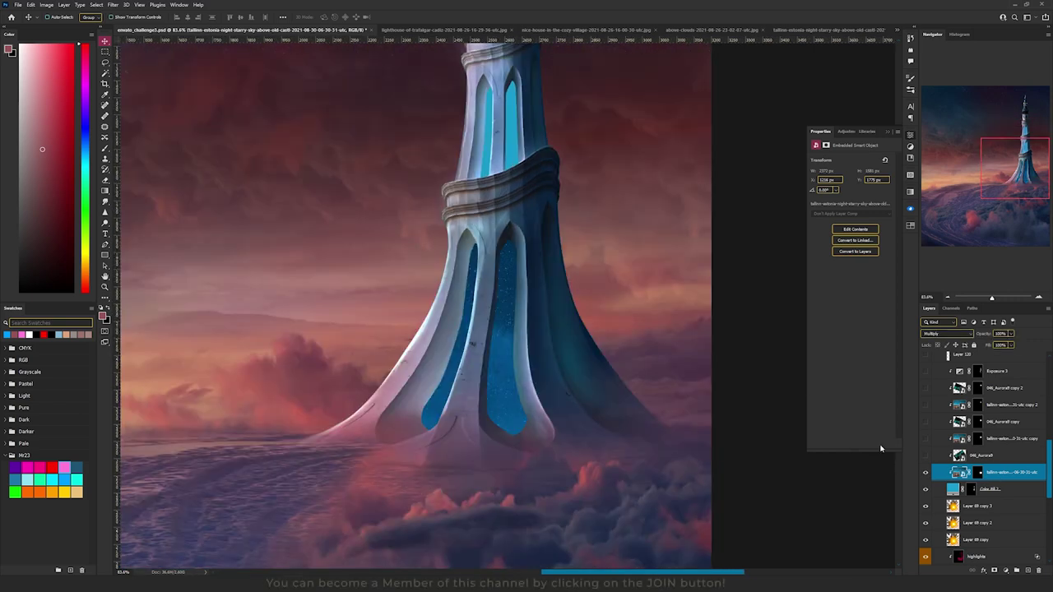
{"action": "left_click_drag", "start_coordinate": [504, 357], "coordinate": [496, 317]}
{"action": "left_click", "coordinate": [977, 473], "text": "shift"}
{"action": "left_click_drag", "start_coordinate": [547, 347], "coordinate": [530, 264]}
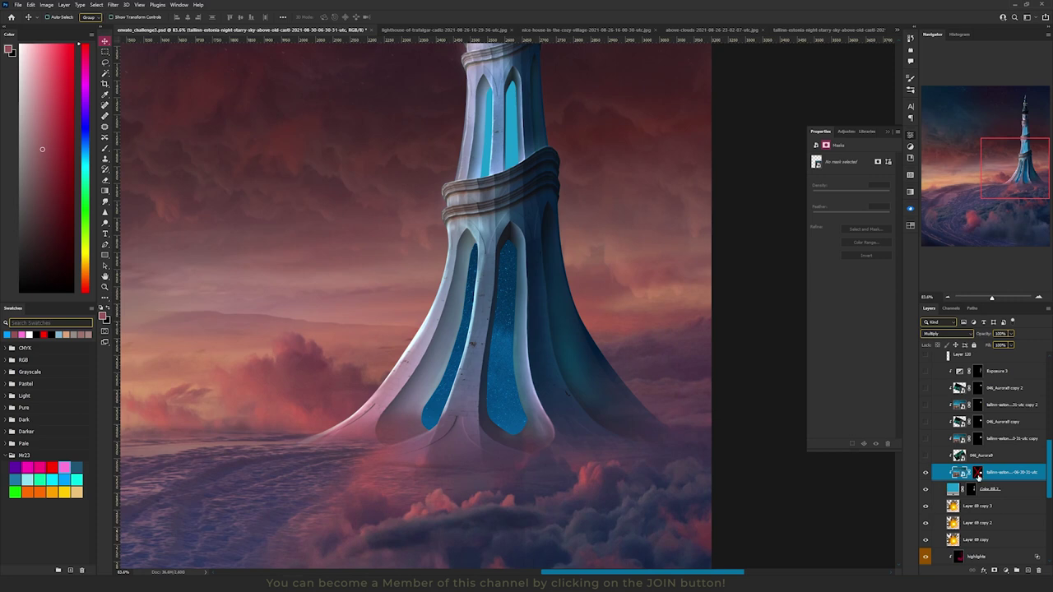
Step: Show the clipped 046_Aurora9 layer in the tower's base windows and view its original aurora image
{"action": "left_click", "coordinate": [983, 455]}
{"action": "left_click", "coordinate": [925, 455]}
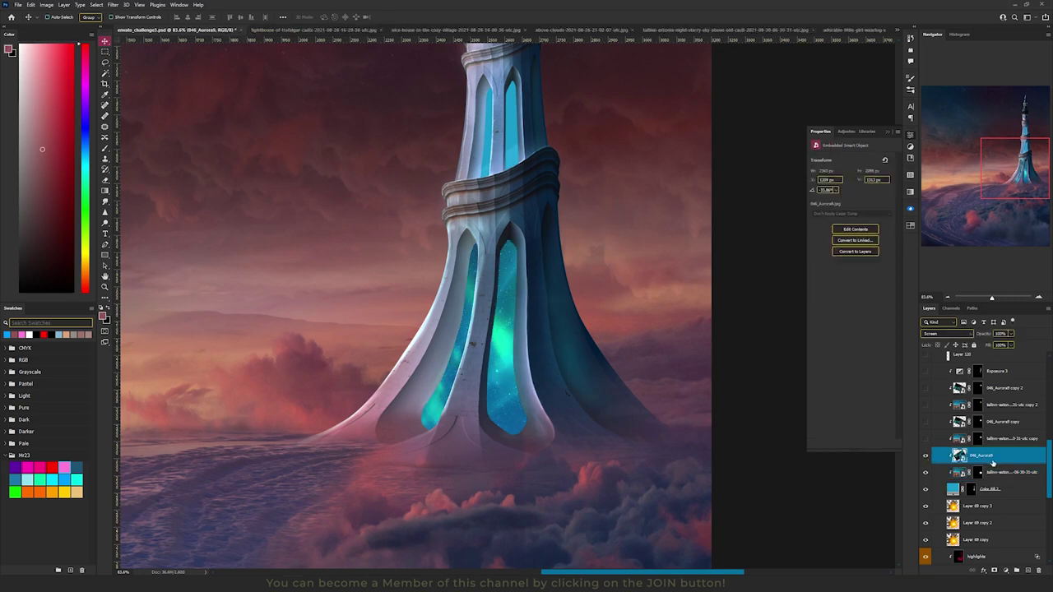
{"action": "left_click_drag", "start_coordinate": [539, 207], "coordinate": [520, 243]}
{"action": "key", "text": "ctrl+shift+Tab"}
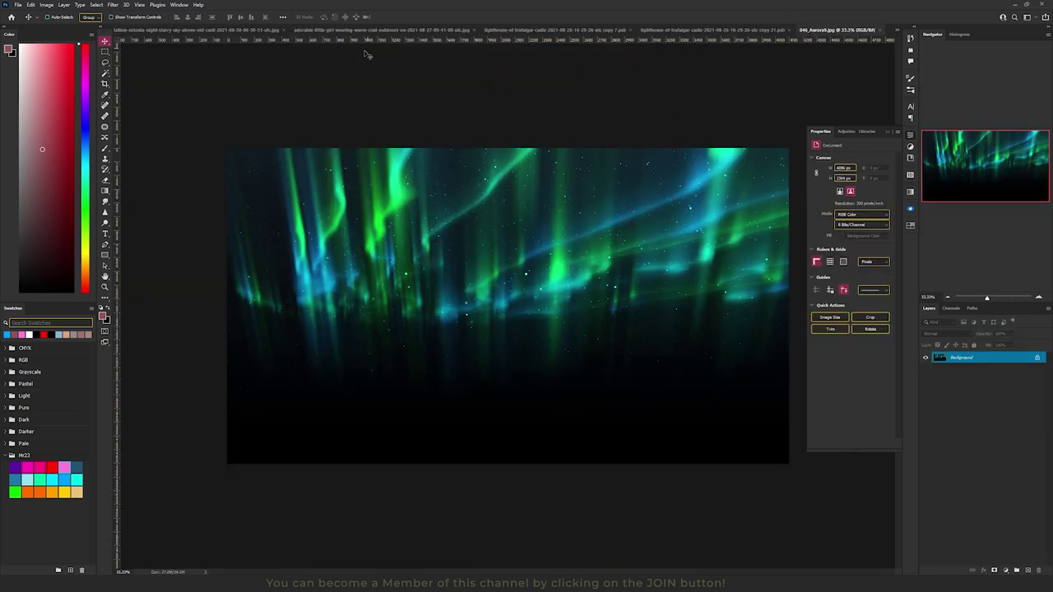
{"action": "key", "text": "ctrl+Tab"}
{"action": "left_click_drag", "start_coordinate": [657, 345], "coordinate": [680, 343]}
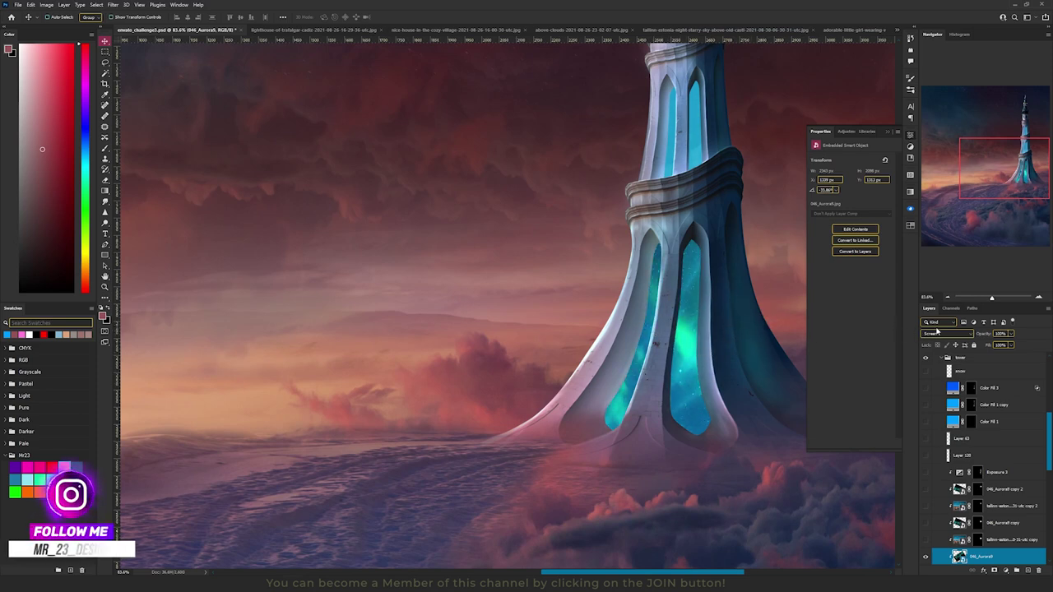
Step: Try the Normal blend mode on the 046_Aurora9 layer and return it to Screen
{"action": "left_click", "coordinate": [942, 333]}
{"action": "left_click", "coordinate": [930, 396]}
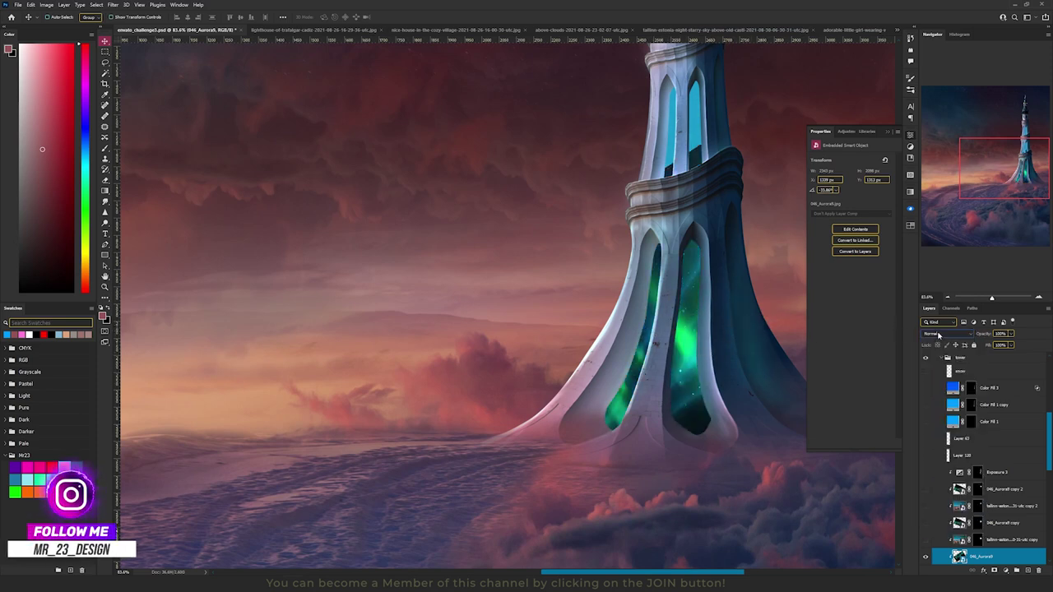
{"action": "left_click", "coordinate": [942, 333]}
{"action": "left_click", "coordinate": [939, 404]}
Step: Show the sky and aurora copies in the upper windows, the Exposure 3 adjustment and the glow layers above it
{"action": "left_click_drag", "start_coordinate": [741, 461], "coordinate": [563, 491]}
{"action": "left_click_drag", "start_coordinate": [569, 214], "coordinate": [525, 426]}
{"action": "left_click", "coordinate": [967, 485]}
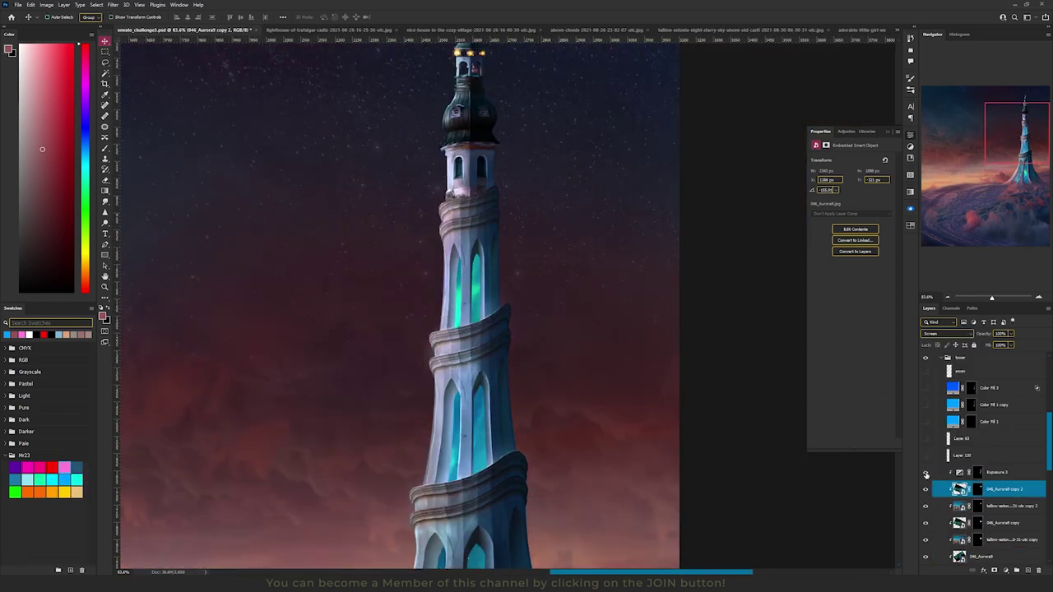
{"action": "left_click_drag", "start_coordinate": [562, 374], "coordinate": [566, 286]}
{"action": "left_click", "coordinate": [997, 473]}
{"action": "left_click_drag", "start_coordinate": [604, 435], "coordinate": [602, 473]}
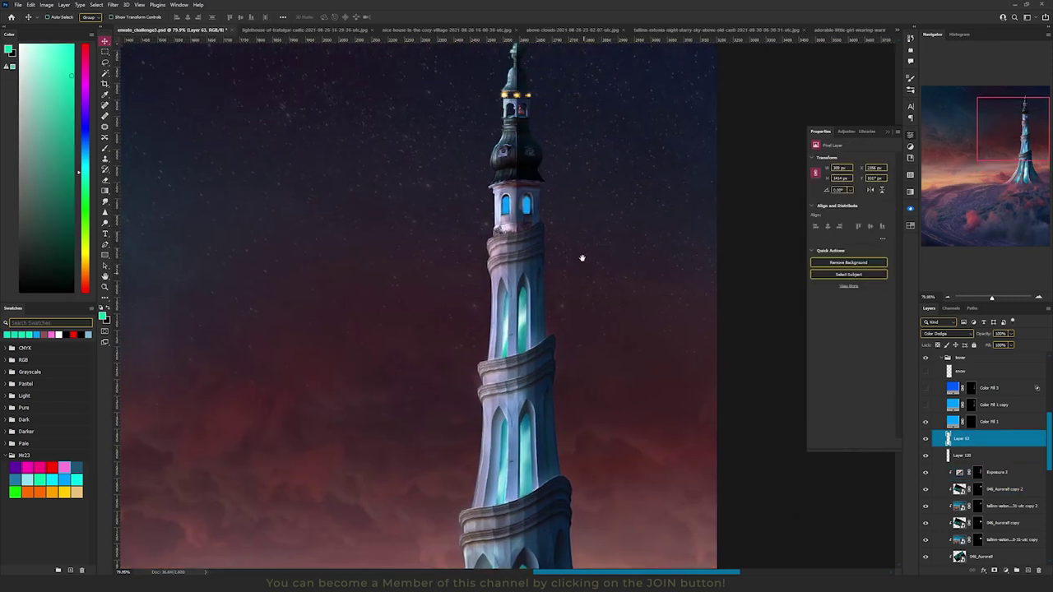
Step: Toggle the Color Fill 1 layer to compare the two small windows below the tower's dome with and without blue
{"action": "scroll", "coordinate": [578, 231], "scroll_direction": "up", "scroll_amount": 3}
{"action": "left_click", "coordinate": [926, 421]}
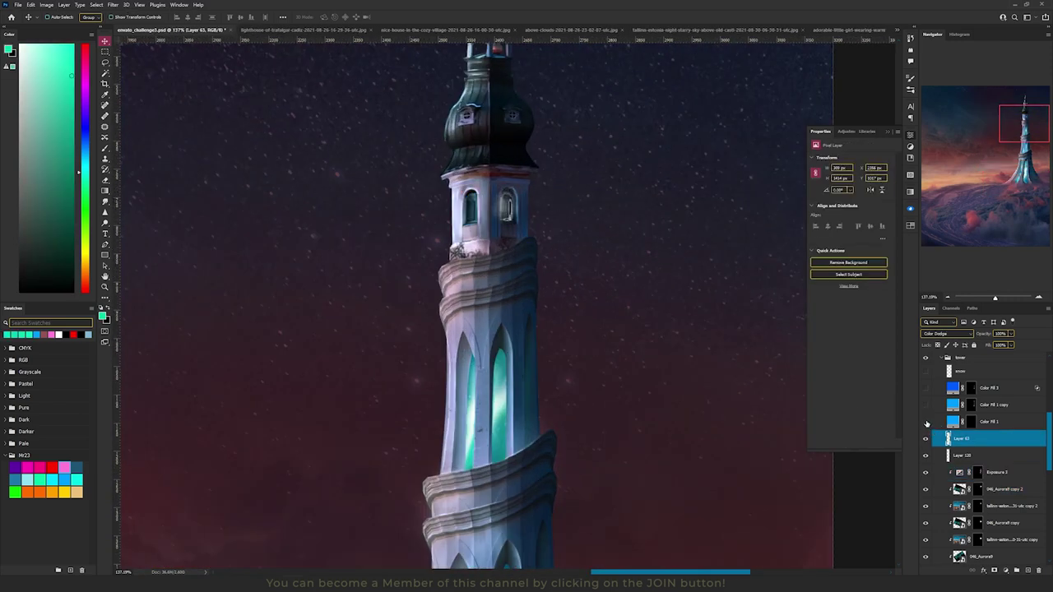
{"action": "scroll", "coordinate": [427, 201], "scroll_direction": "up", "scroll_amount": 4}
{"action": "scroll", "coordinate": [427, 201], "scroll_direction": "down", "scroll_amount": 2}
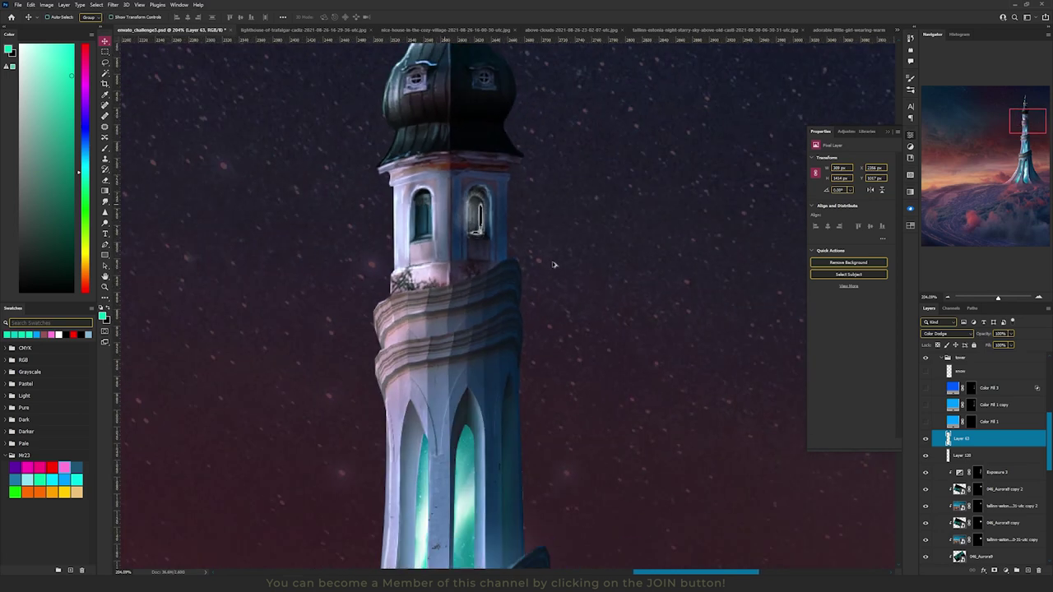
{"action": "left_click", "coordinate": [926, 421]}
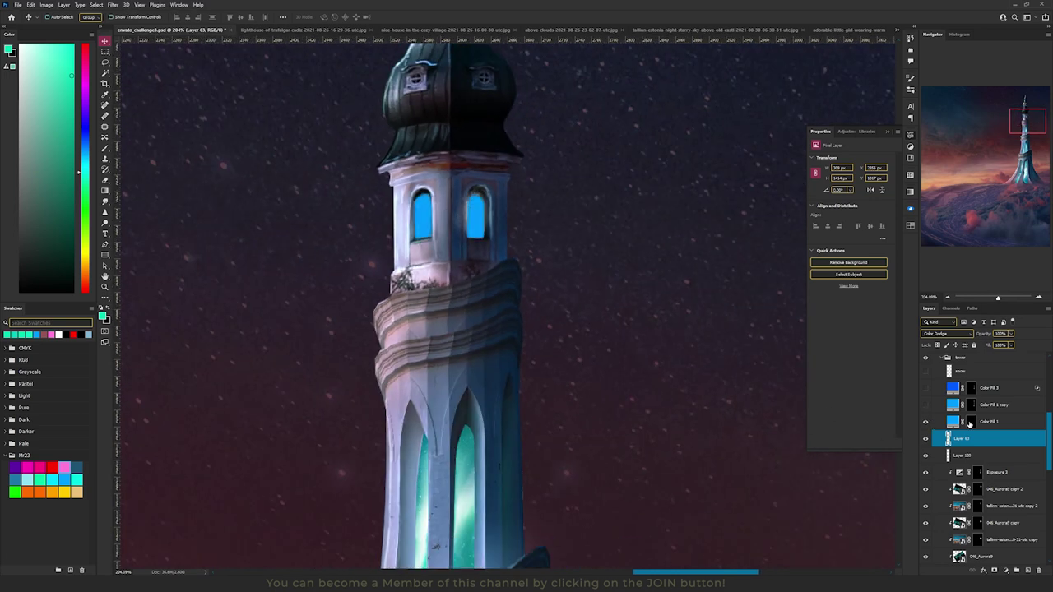
{"action": "scroll", "coordinate": [541, 189], "scroll_direction": "down", "scroll_amount": 3}
Step: Show the Linear Dodge (Add) Color Fill 1 copy layer and toggle it to compare the glow around the windows
{"action": "left_click", "coordinate": [1008, 422]}
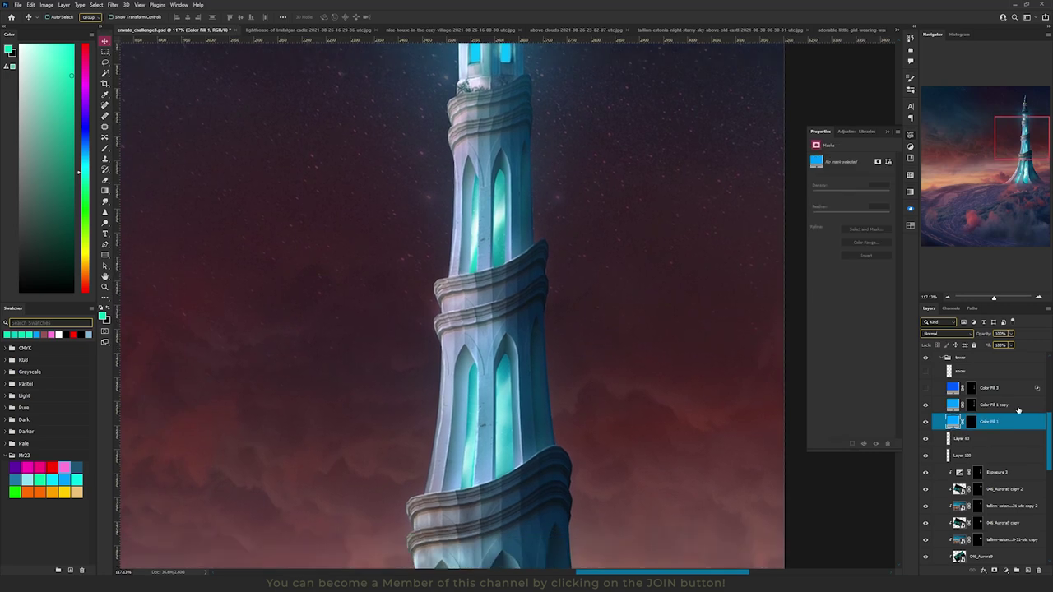
{"action": "left_click", "coordinate": [1000, 406]}
{"action": "scroll", "coordinate": [559, 382], "scroll_direction": "down", "scroll_amount": 3}
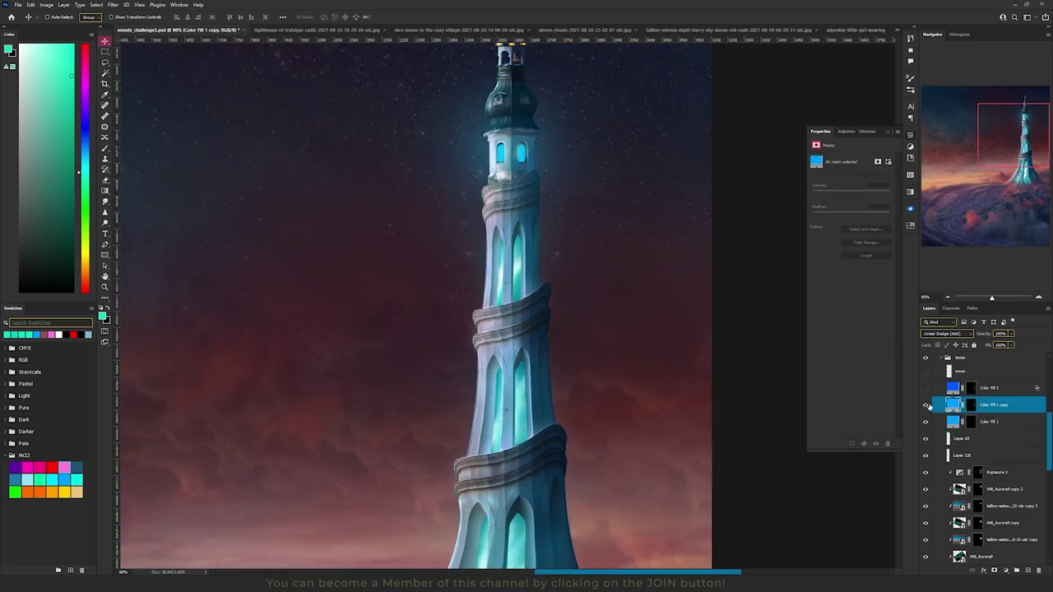
{"action": "left_click", "coordinate": [926, 405]}
{"action": "left_click", "coordinate": [926, 404]}
{"action": "scroll", "coordinate": [534, 282], "scroll_direction": "down", "scroll_amount": 2}
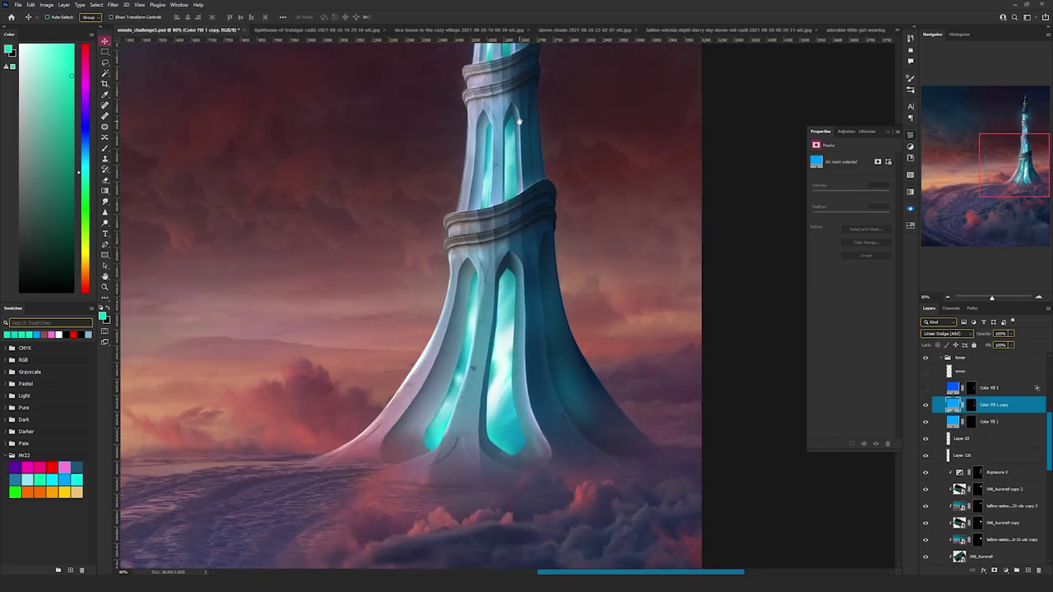
Step: Hide the Color Fill 1 copy glow and add a bright cyan solid color fill layer above it
{"action": "left_click", "coordinate": [926, 405]}
{"action": "left_click", "coordinate": [1006, 570]}
{"action": "left_click", "coordinate": [1003, 425]}
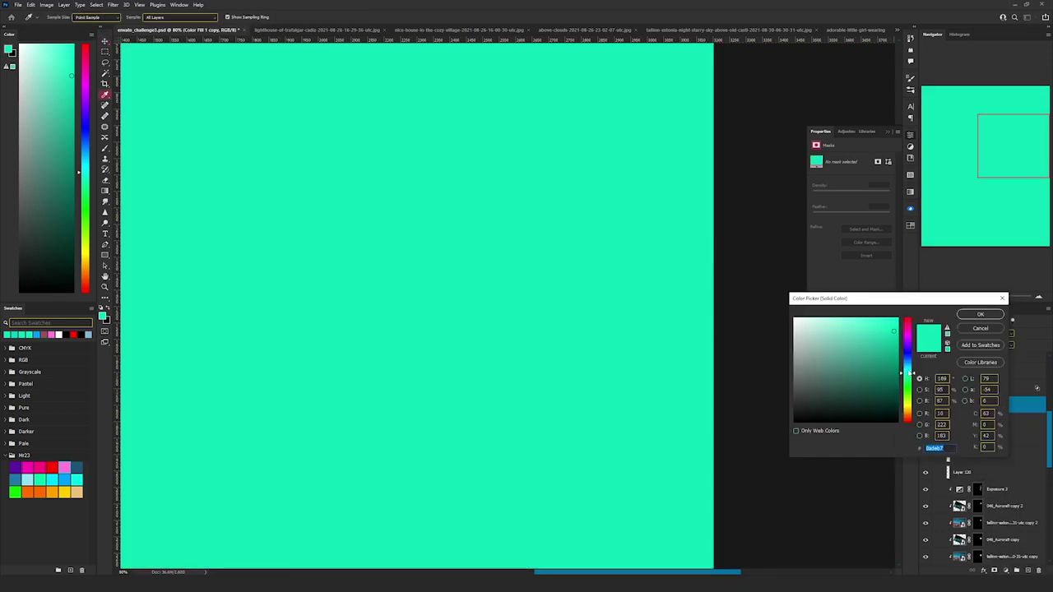
{"action": "left_click", "coordinate": [907, 367]}
{"action": "left_click_drag", "start_coordinate": [892, 336], "coordinate": [892, 320]}
{"action": "left_click", "coordinate": [980, 315]}
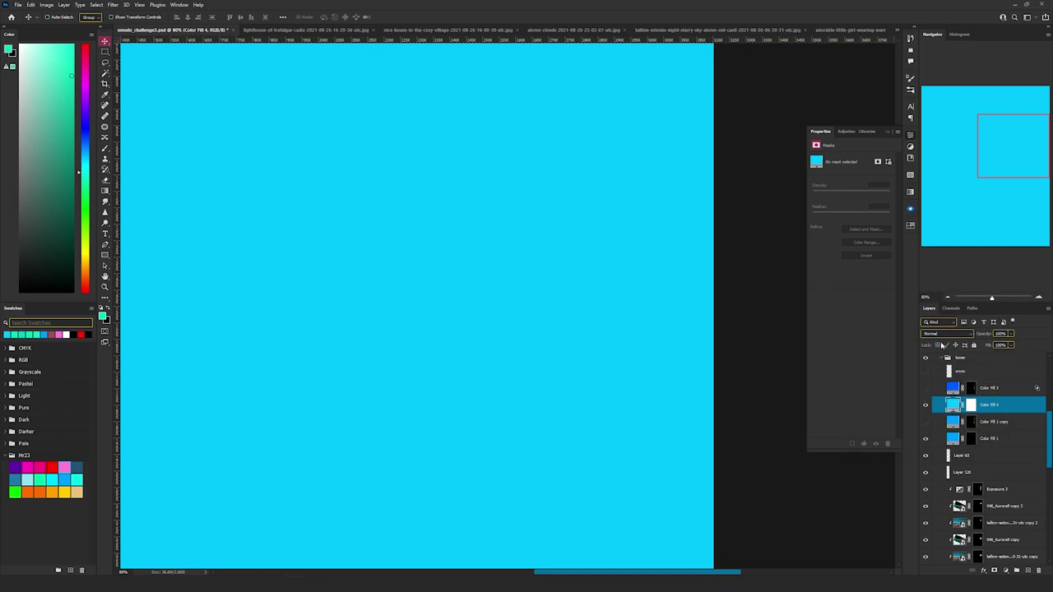
Step: Set the new cyan fill layer to Linear Dodge (Add) and invert its mask to black
{"action": "left_click", "coordinate": [943, 334]}
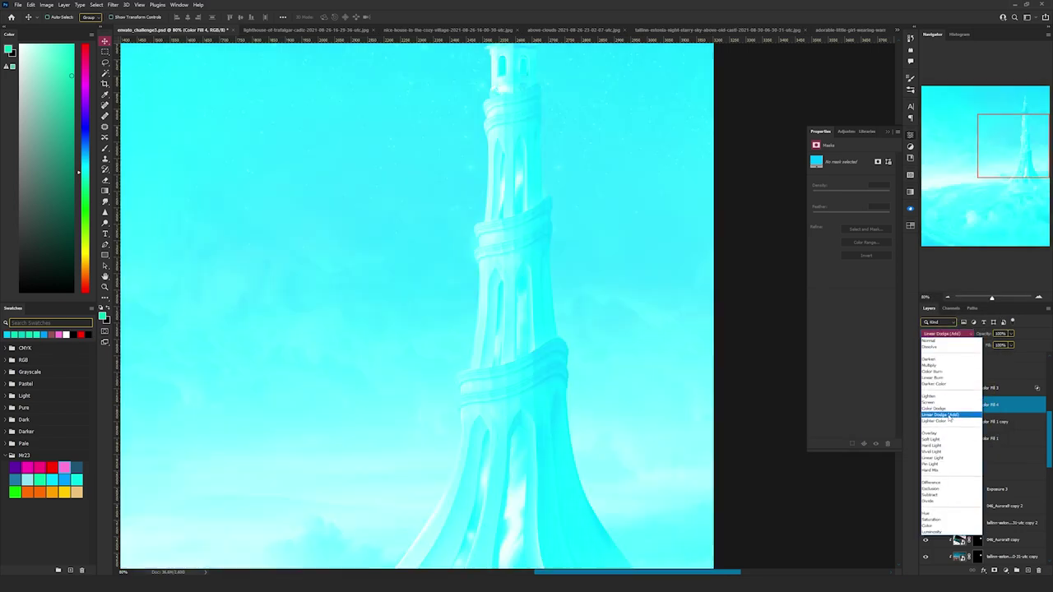
{"action": "left_click", "coordinate": [942, 412]}
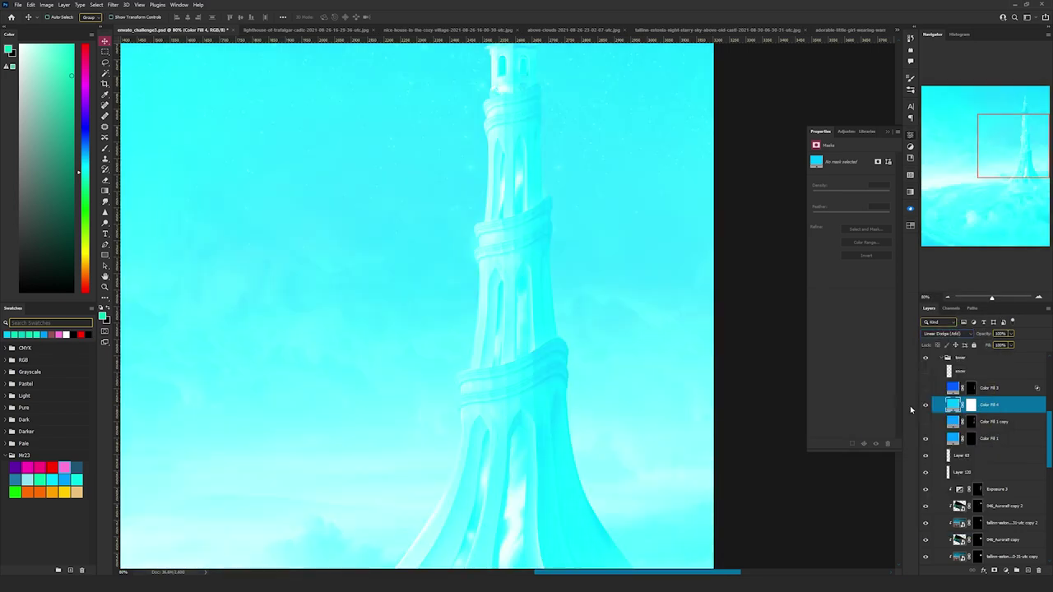
{"action": "left_click", "coordinate": [971, 405]}
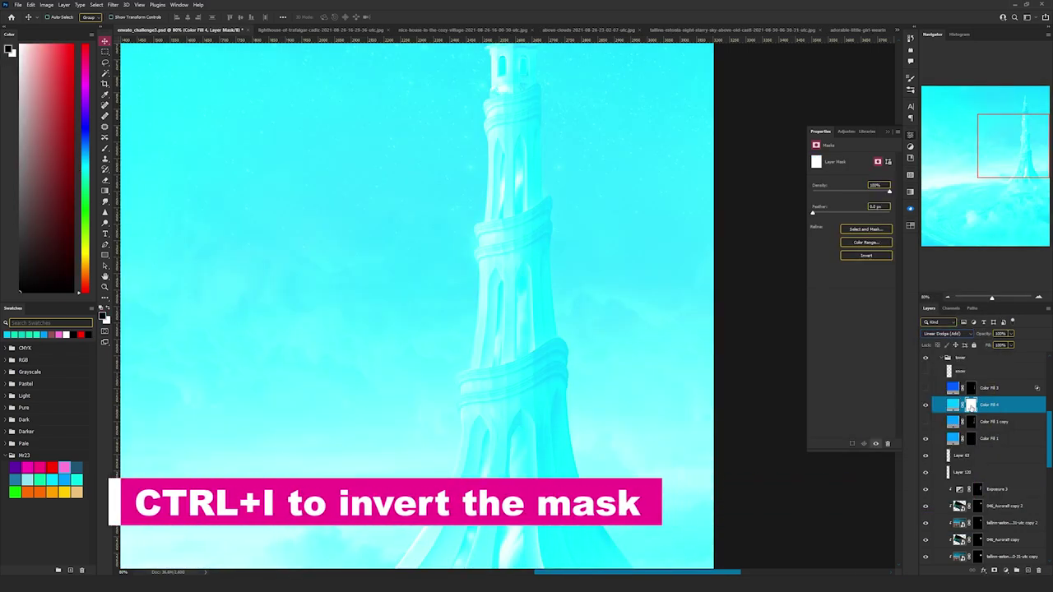
{"action": "key", "text": "ctrl+i"}
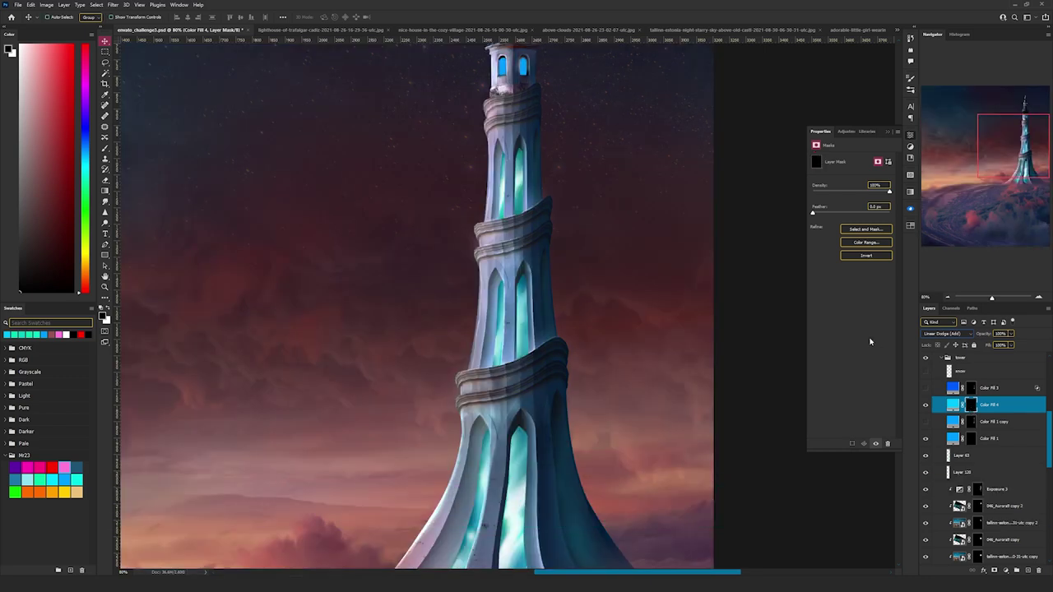
Step: Paint a soft glow over the tower's arched windows on the cyan fill's mask with an enlarged white brush
{"action": "key", "text": "b"}
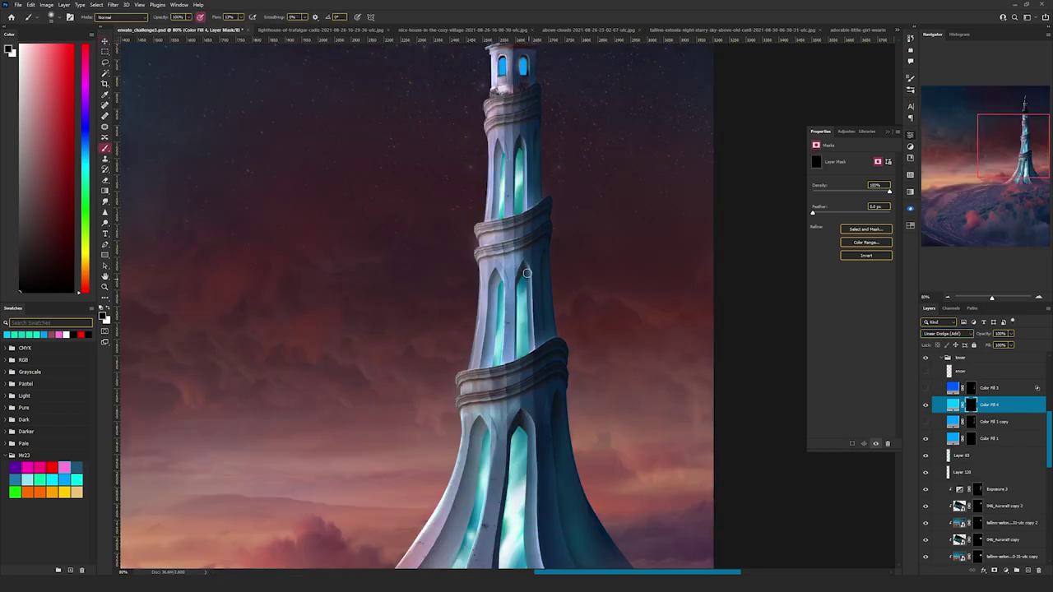
{"action": "key", "text": "x"}
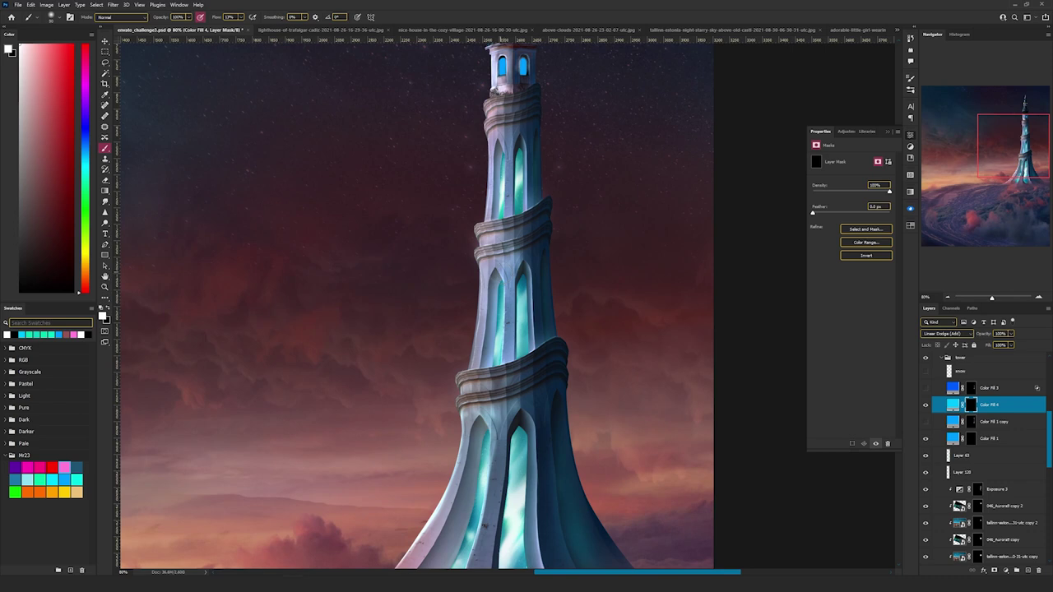
{"action": "key", "text": "bracketright"}
{"action": "key", "text": "bracketright"}
{"action": "key", "text": "bracketright"}
{"action": "key", "text": "bracketright"}
{"action": "mouse_move", "coordinate": [524, 148]}
{"action": "left_mouse_down"}
{"action": "mouse_move", "coordinate": [517, 207]}
{"action": "mouse_move", "coordinate": [507, 161]}
{"action": "mouse_move", "coordinate": [500, 215]}
{"action": "left_mouse_up"}
{"action": "mouse_move", "coordinate": [502, 285]}
{"action": "left_mouse_down"}
{"action": "mouse_move", "coordinate": [490, 364]}
{"action": "mouse_move", "coordinate": [523, 366]}
{"action": "left_mouse_up"}
{"action": "key", "text": "space"}
{"action": "mouse_move", "coordinate": [537, 411]}
{"action": "left_mouse_down"}
{"action": "mouse_move", "coordinate": [529, 253]}
{"action": "mouse_move", "coordinate": [515, 454]}
{"action": "left_mouse_up"}
{"action": "left_click_drag", "start_coordinate": [493, 304], "coordinate": [428, 445]}
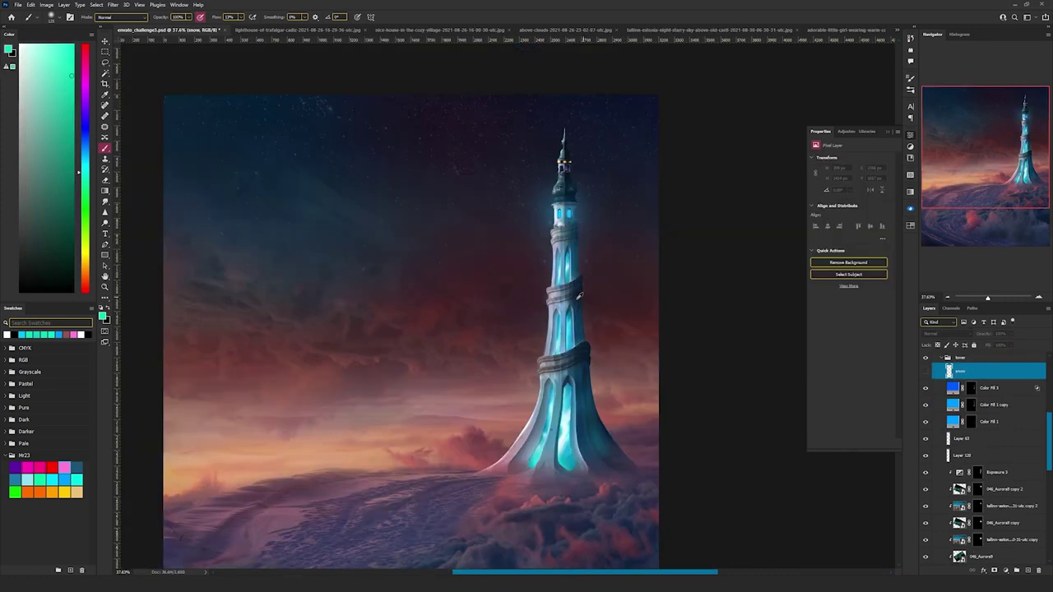
Step: Show the snow layer on the tower's ledges and check it along the tower's height
{"action": "scroll", "coordinate": [556, 370], "scroll_direction": "up", "scroll_amount": 5}
{"action": "scroll", "coordinate": [556, 369], "scroll_direction": "up", "scroll_amount": 5}
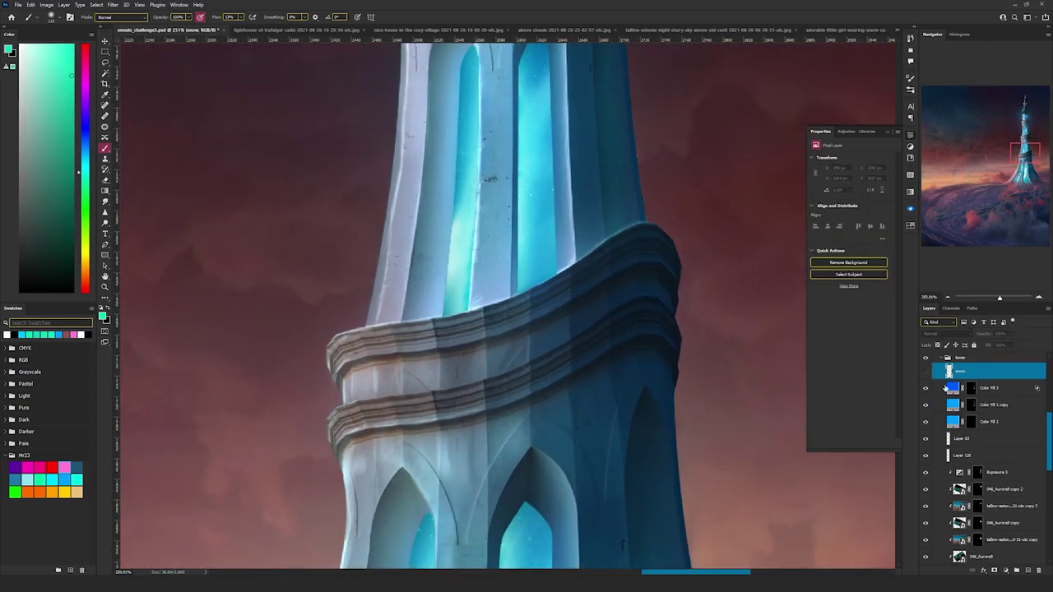
{"action": "left_click", "coordinate": [925, 374]}
{"action": "scroll", "coordinate": [531, 263], "scroll_direction": "down", "scroll_amount": 3}
{"action": "left_click_drag", "start_coordinate": [505, 157], "coordinate": [514, 446]}
{"action": "left_click_drag", "start_coordinate": [537, 229], "coordinate": [572, 216]}
{"action": "scroll", "coordinate": [577, 288], "scroll_direction": "down", "scroll_amount": 5}
Step: Show the two smaller tower copies in the distance and inspect them beside the main tower
{"action": "key", "text": "ctrl+0"}
{"action": "key", "text": "v"}
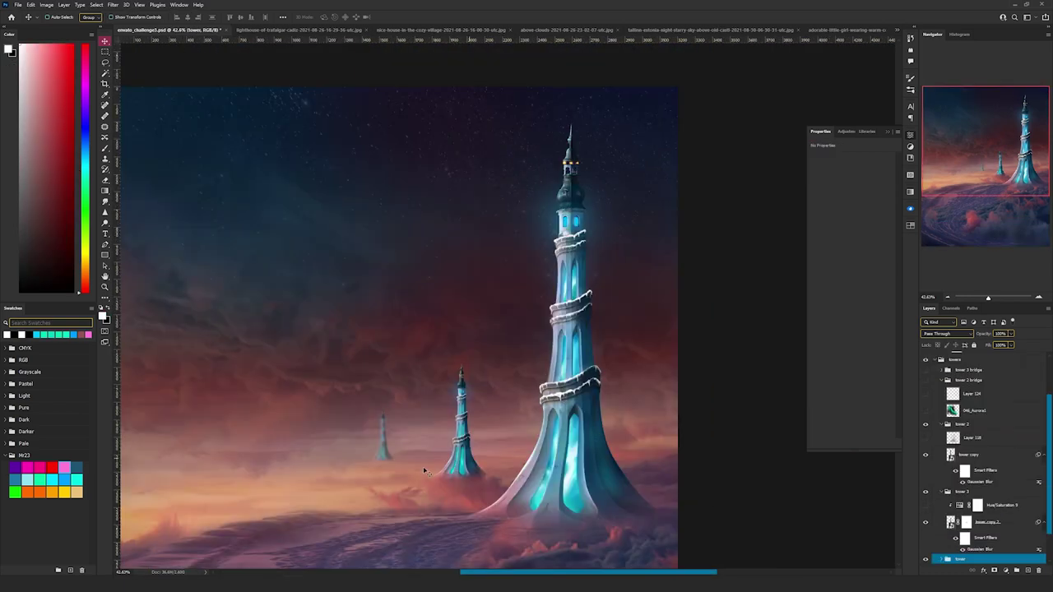
{"action": "scroll", "coordinate": [424, 471], "scroll_direction": "up", "scroll_amount": 4}
{"action": "scroll", "coordinate": [423, 471], "scroll_direction": "down", "scroll_amount": 3}
{"action": "scroll", "coordinate": [424, 471], "scroll_direction": "up", "scroll_amount": 2}
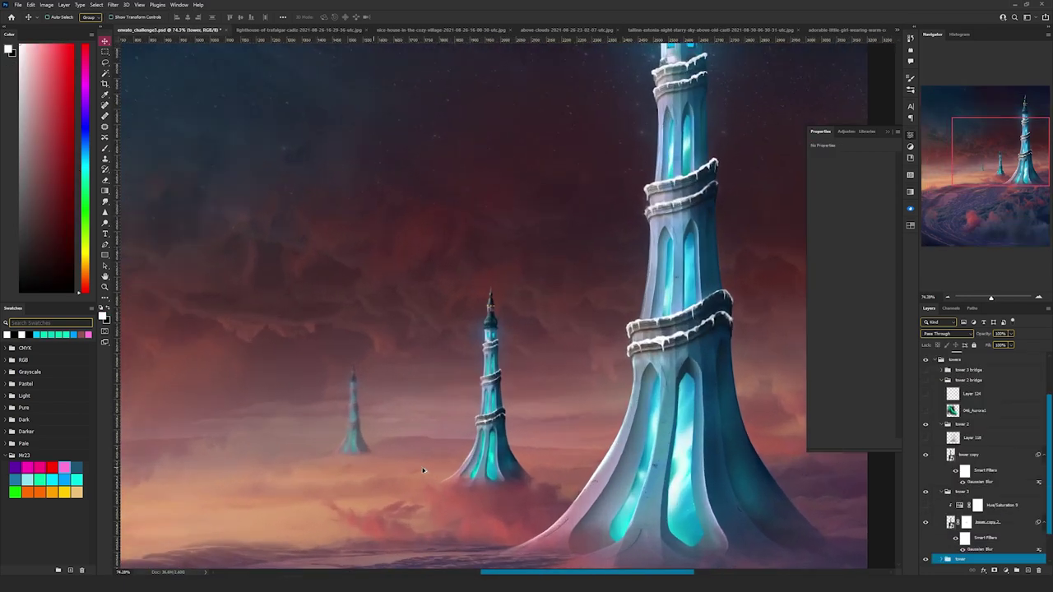
Step: Inspect the distant tower copies and the nearer one's Gaussian Blur, and set the farthest tower copy's opacity to 50%
{"action": "left_click", "coordinate": [996, 525]}
{"action": "left_click_drag", "start_coordinate": [623, 412], "coordinate": [635, 401]}
{"action": "left_click", "coordinate": [979, 455]}
{"action": "mouse_move", "coordinate": [540, 427]}
{"action": "left_mouse_down"}
{"action": "mouse_move", "coordinate": [547, 416]}
{"action": "mouse_move", "coordinate": [534, 413]}
{"action": "left_mouse_up"}
{"action": "double_click", "coordinate": [979, 482]}
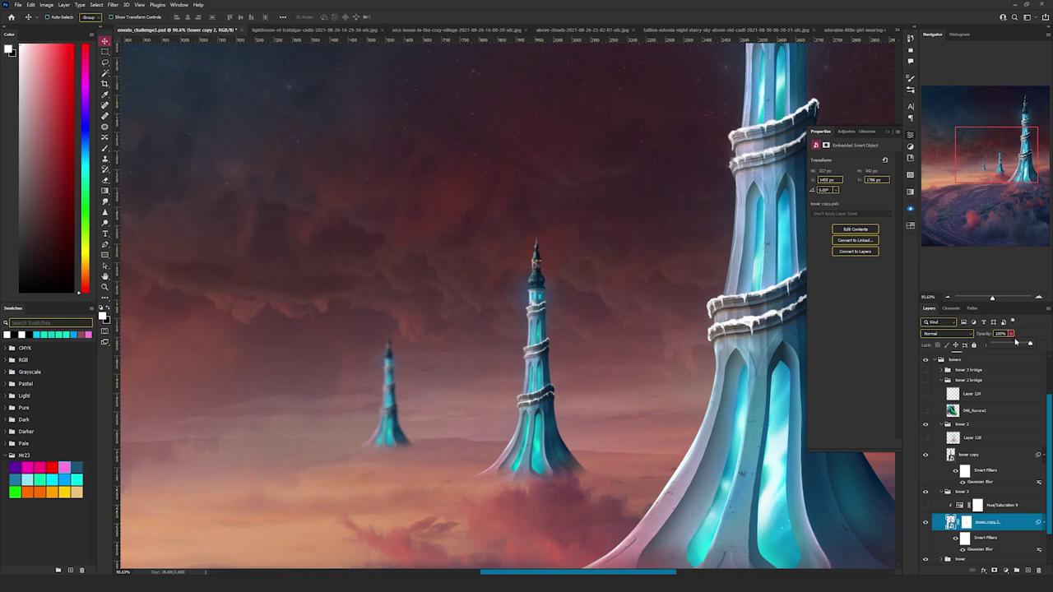
{"action": "left_click", "coordinate": [1011, 346]}
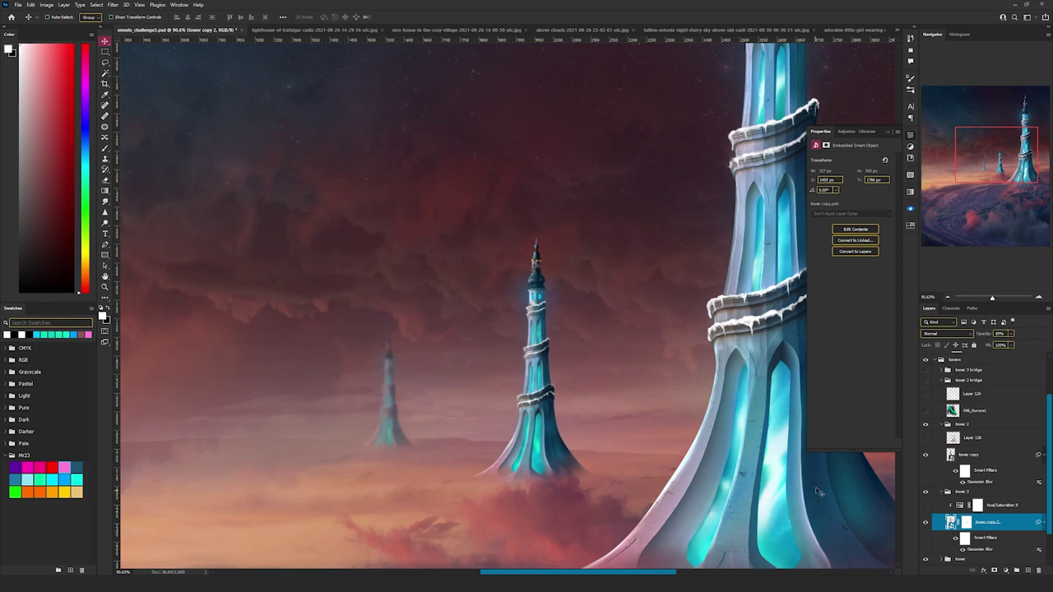
Step: Show the colorizing Hue/Saturation adjustment clipped to the farthest tower and inspect its settings and opacity
{"action": "scroll", "coordinate": [966, 526], "scroll_direction": "down", "scroll_amount": 1}
{"action": "scroll", "coordinate": [329, 425], "scroll_direction": "up", "scroll_amount": 2}
{"action": "scroll", "coordinate": [328, 424], "scroll_direction": "up", "scroll_amount": 1}
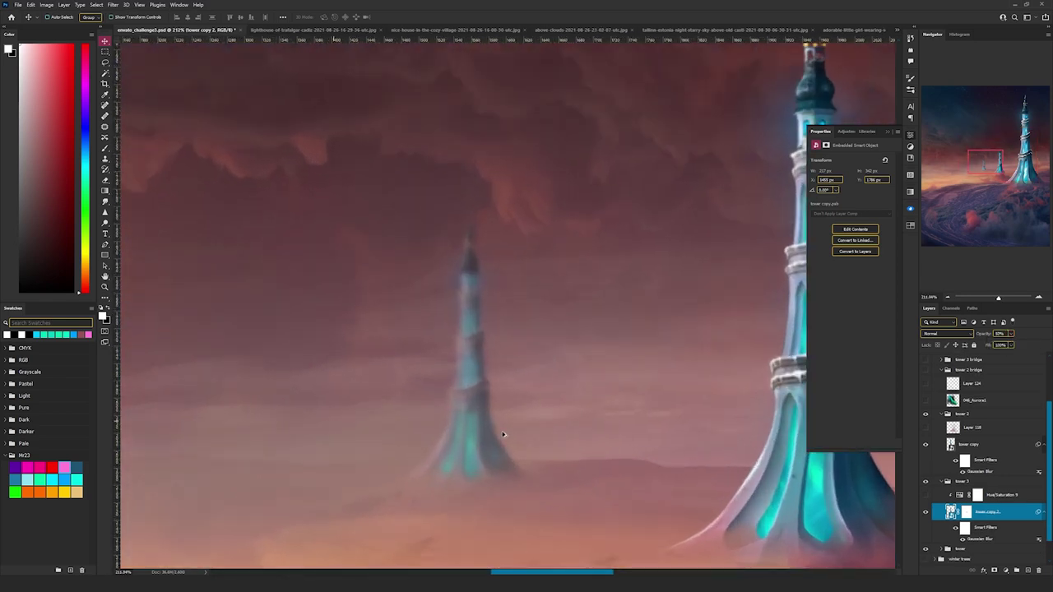
{"action": "left_click", "coordinate": [925, 494]}
{"action": "left_click", "coordinate": [958, 497]}
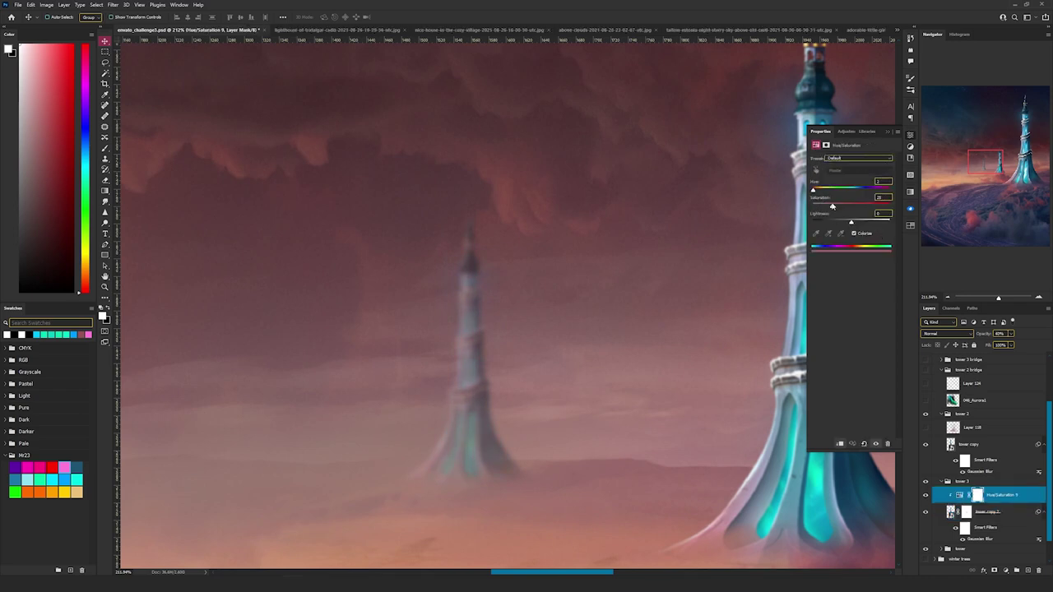
{"action": "left_click", "coordinate": [1026, 499]}
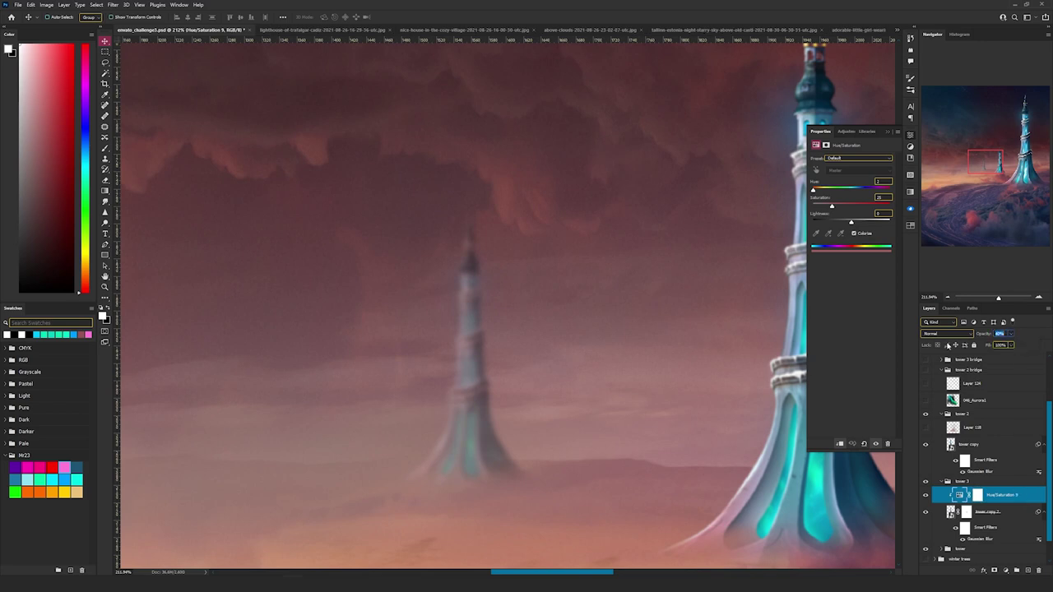
Step: Compare the distant towers with the main one and show the haze layer over the nearer distant tower's base
{"action": "scroll", "coordinate": [526, 395], "scroll_direction": "down", "scroll_amount": 3}
{"action": "scroll", "coordinate": [525, 395], "scroll_direction": "down", "scroll_amount": 2}
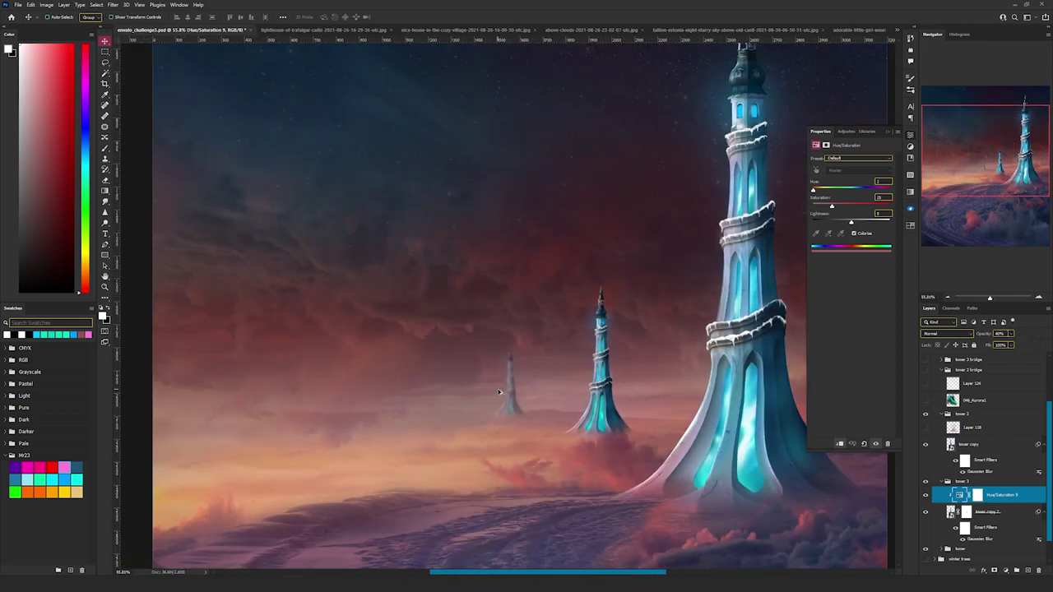
{"action": "scroll", "coordinate": [526, 393], "scroll_direction": "up", "scroll_amount": 2}
{"action": "scroll", "coordinate": [576, 374], "scroll_direction": "down", "scroll_amount": 2}
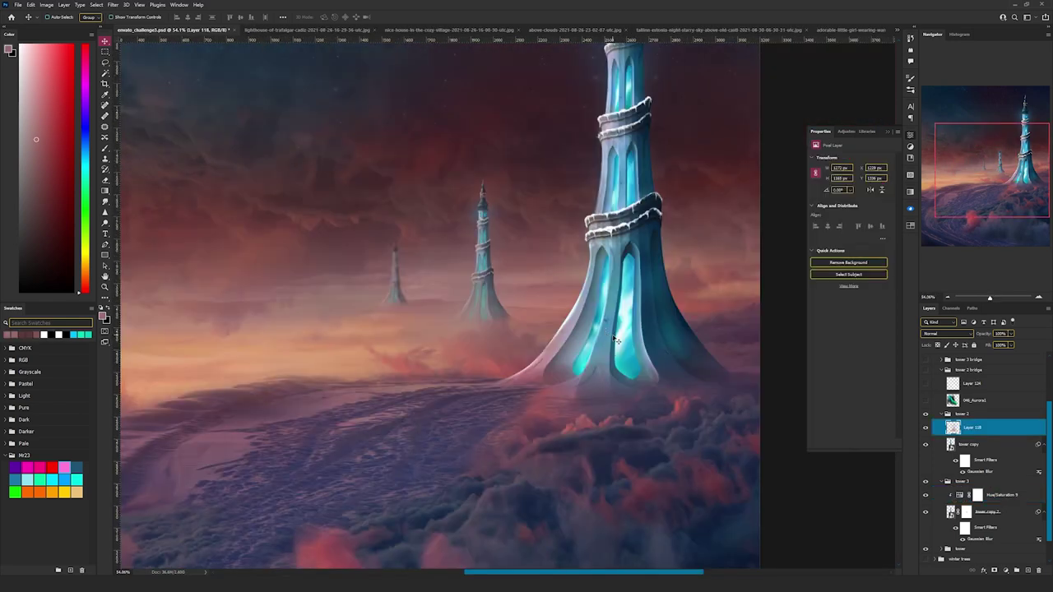
{"action": "scroll", "coordinate": [926, 398], "scroll_direction": "up", "scroll_amount": 1}
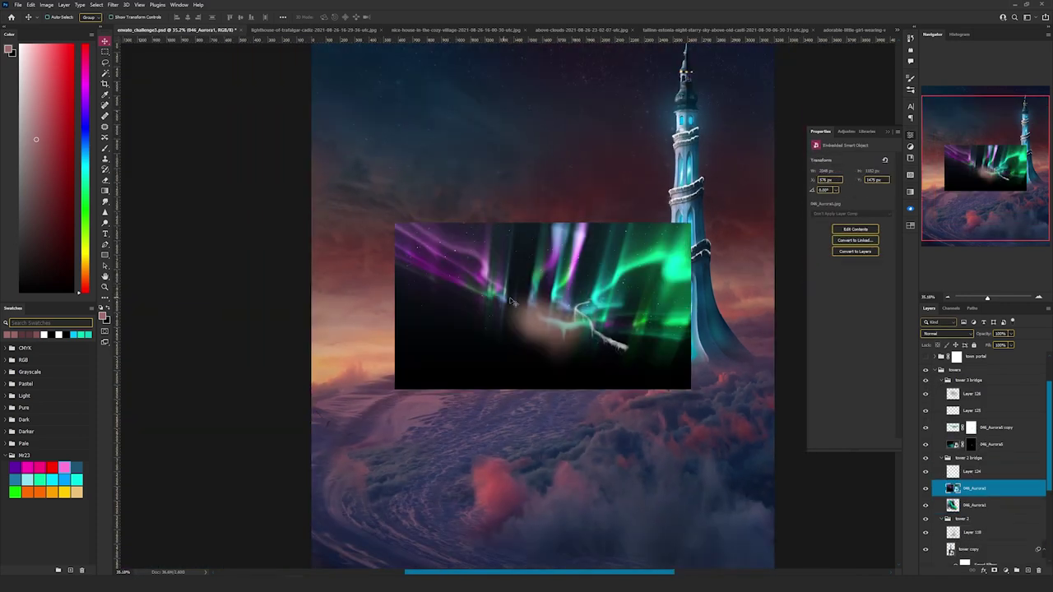
Step: Flip the aurora image vertically and place it over the open sky beside the main tower
{"action": "left_click_drag", "start_coordinate": [566, 288], "coordinate": [491, 180]}
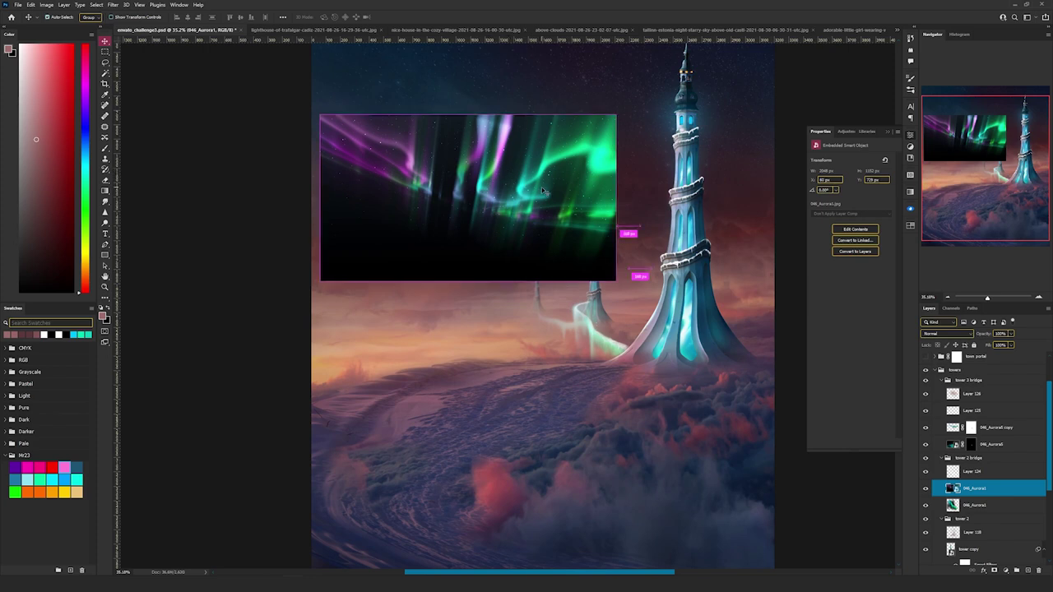
{"action": "key", "text": "ctrl+t"}
{"action": "scroll", "coordinate": [541, 191], "scroll_direction": "up", "scroll_amount": 1}
{"action": "right_click", "coordinate": [538, 241]}
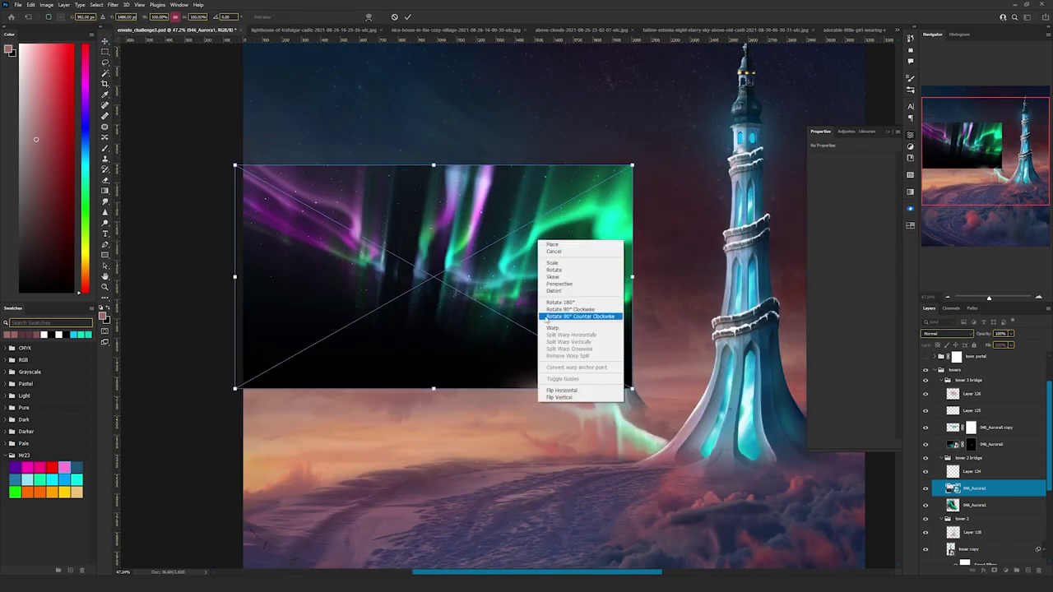
{"action": "left_click", "coordinate": [557, 397]}
{"action": "left_click_drag", "start_coordinate": [520, 343], "coordinate": [517, 262]}
{"action": "key", "text": "Return"}
{"action": "left_click_drag", "start_coordinate": [551, 216], "coordinate": [522, 230]}
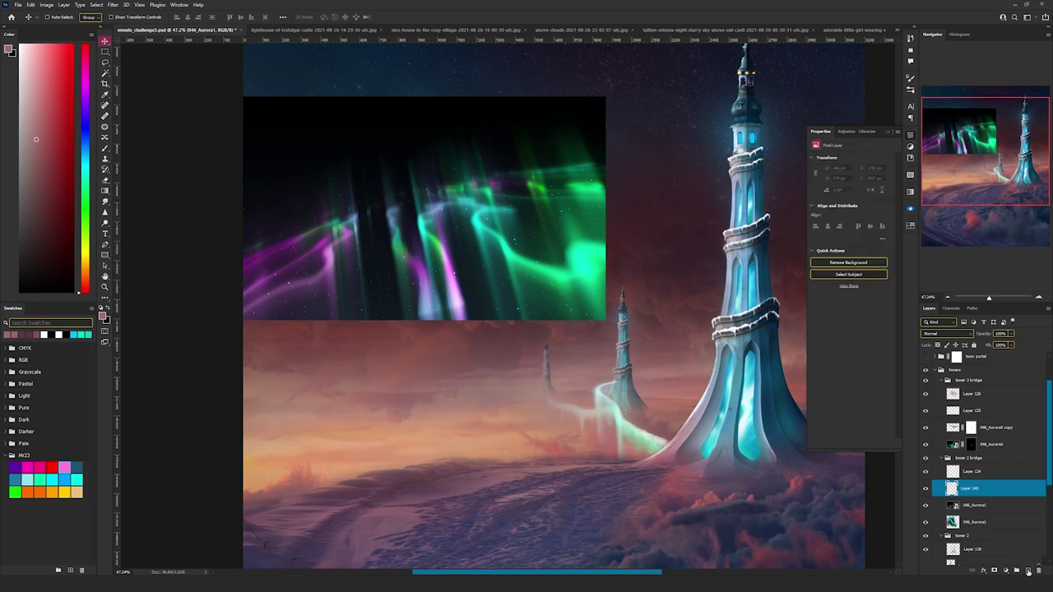
Step: Lasso the aurora's bright green ribbon, mask the image to that selection and set its blend mode to Screen
{"action": "left_click", "coordinate": [105, 62]}
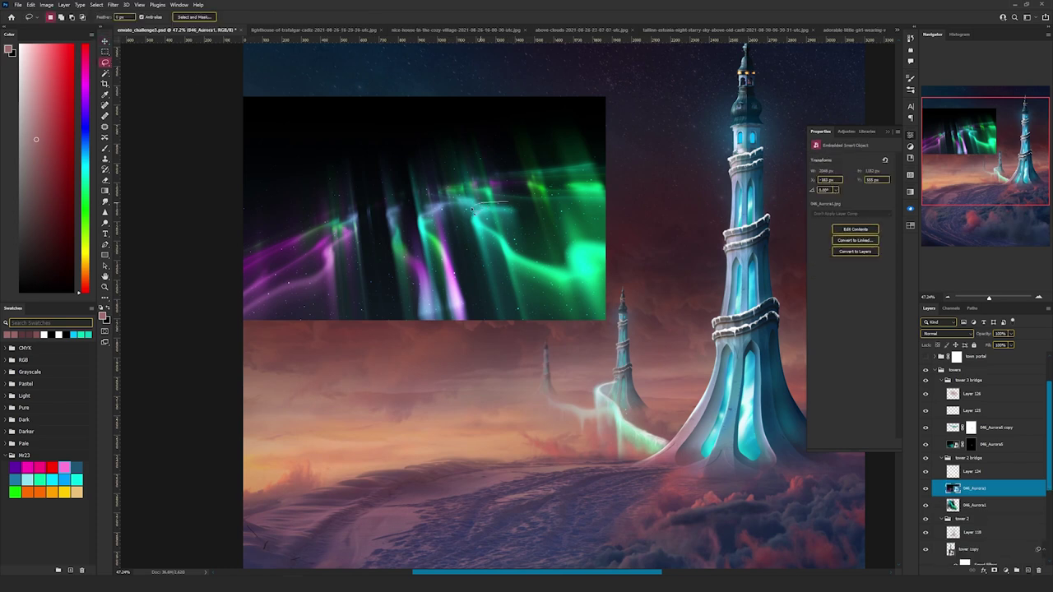
{"action": "mouse_move", "coordinate": [469, 241]}
{"action": "left_mouse_down"}
{"action": "mouse_move", "coordinate": [573, 227]}
{"action": "mouse_move", "coordinate": [512, 202]}
{"action": "left_mouse_up"}
{"action": "left_click", "coordinate": [995, 570]}
{"action": "left_click", "coordinate": [946, 334]}
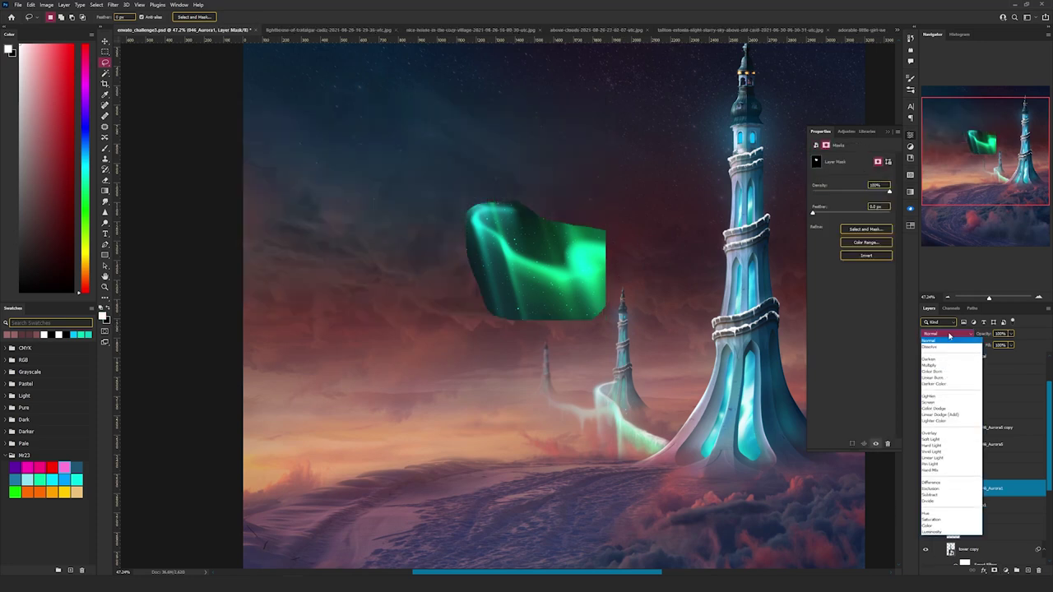
{"action": "left_click", "coordinate": [946, 402]}
Step: Darken the aurora image's shadows with Levels, raising the black input level to 57
{"action": "key", "text": "ctrl+l"}
{"action": "left_click_drag", "start_coordinate": [678, 122], "coordinate": [661, 106]}
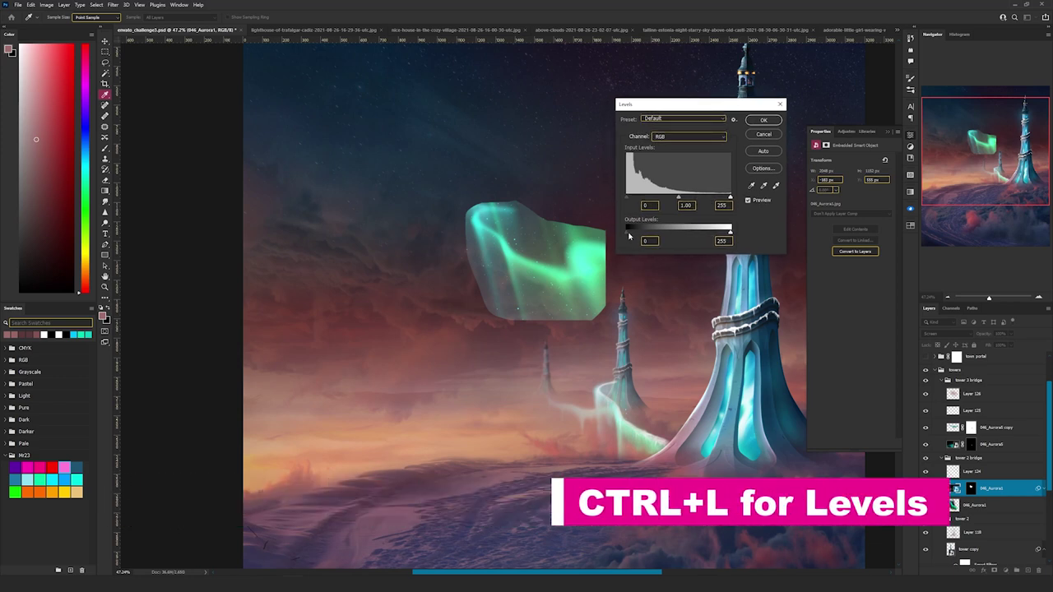
{"action": "left_click_drag", "start_coordinate": [631, 199], "coordinate": [650, 199]}
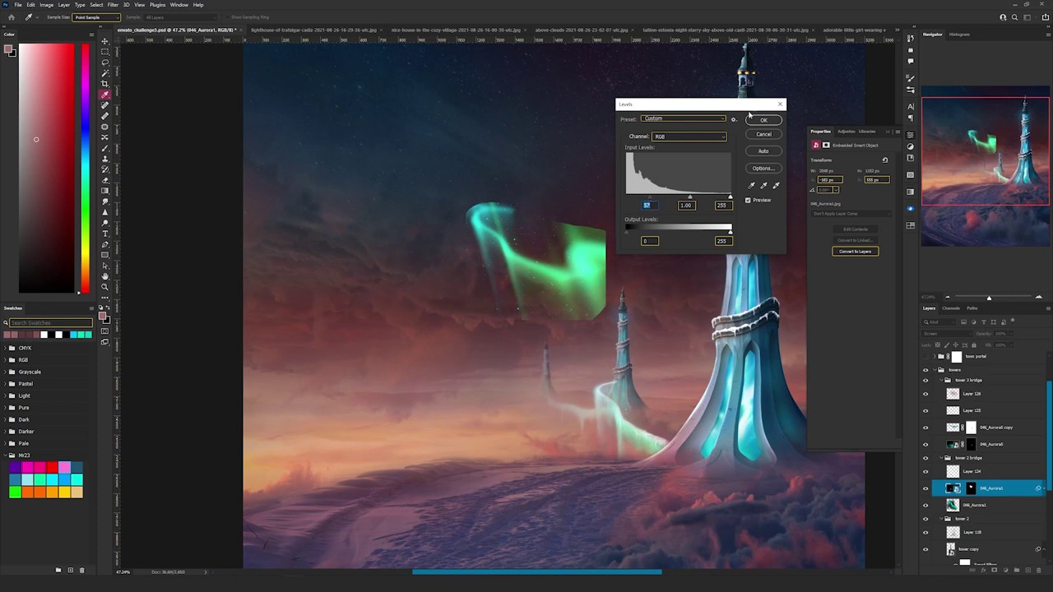
{"action": "key", "text": "Return"}
Step: Paint black on the aurora's mask to soften the hard cut edges around the green ribbon
{"action": "key", "text": "b"}
{"action": "mouse_move", "coordinate": [605, 240]}
{"action": "left_mouse_down"}
{"action": "mouse_move", "coordinate": [562, 227]}
{"action": "mouse_move", "coordinate": [648, 270]}
{"action": "mouse_move", "coordinate": [622, 308]}
{"action": "mouse_move", "coordinate": [524, 320]}
{"action": "left_mouse_up"}
{"action": "left_click_drag", "start_coordinate": [475, 188], "coordinate": [474, 203]}
{"action": "key", "text": "bracketleft"}
{"action": "key", "text": "bracketleft"}
{"action": "key", "text": "bracketleft"}
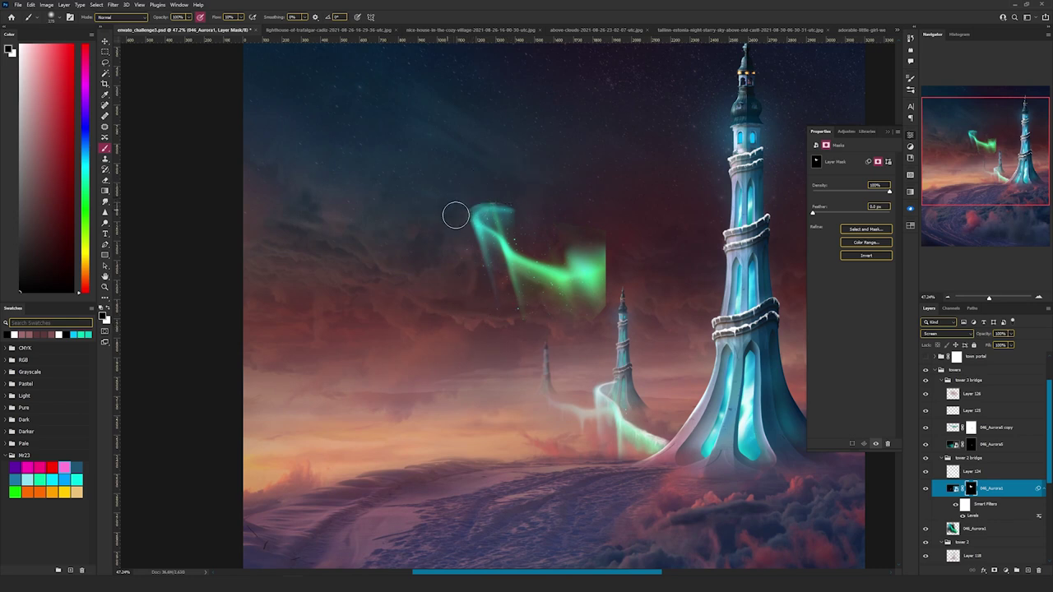
Step: Add a Hue/Saturation adjustment clipped to the aurora and colorize the ribbon turquoise with hue 173
{"action": "key", "text": "v"}
{"action": "left_click", "coordinate": [1007, 571]}
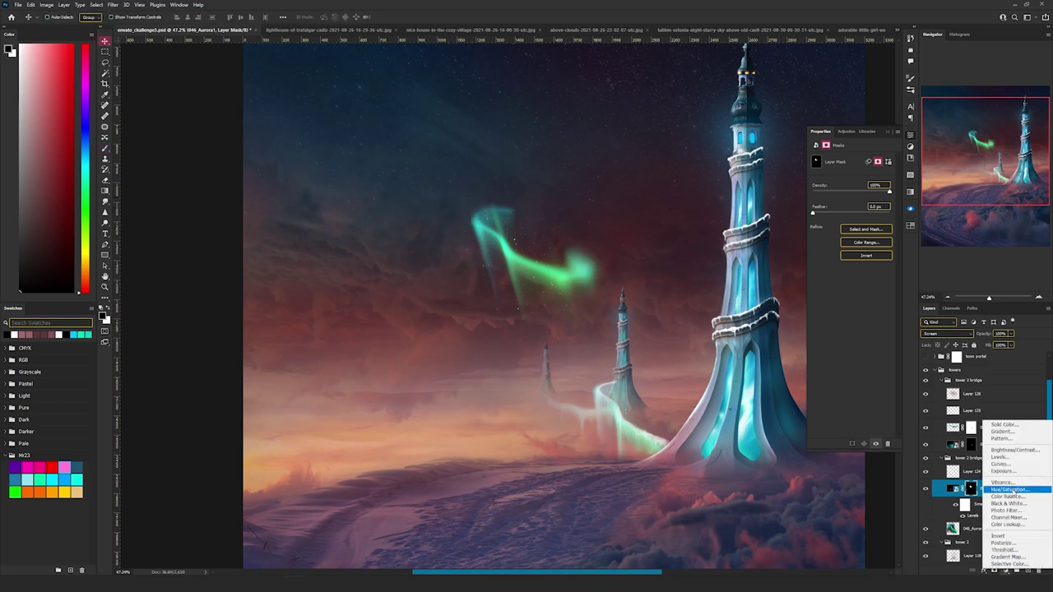
{"action": "left_click", "coordinate": [1012, 491]}
{"action": "left_click", "coordinate": [842, 445]}
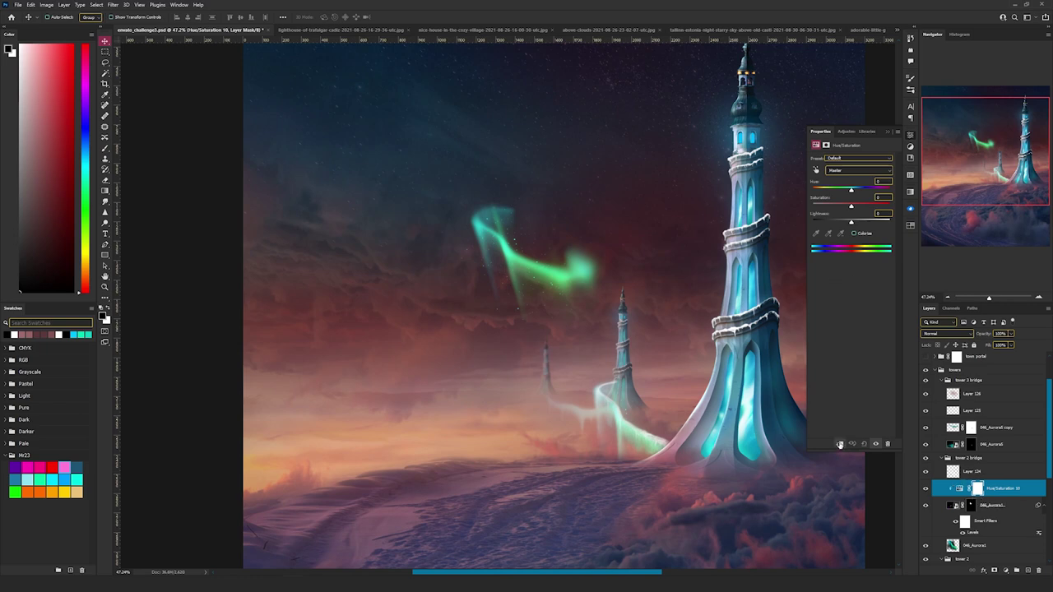
{"action": "left_click", "coordinate": [854, 233]}
{"action": "left_click", "coordinate": [848, 190]}
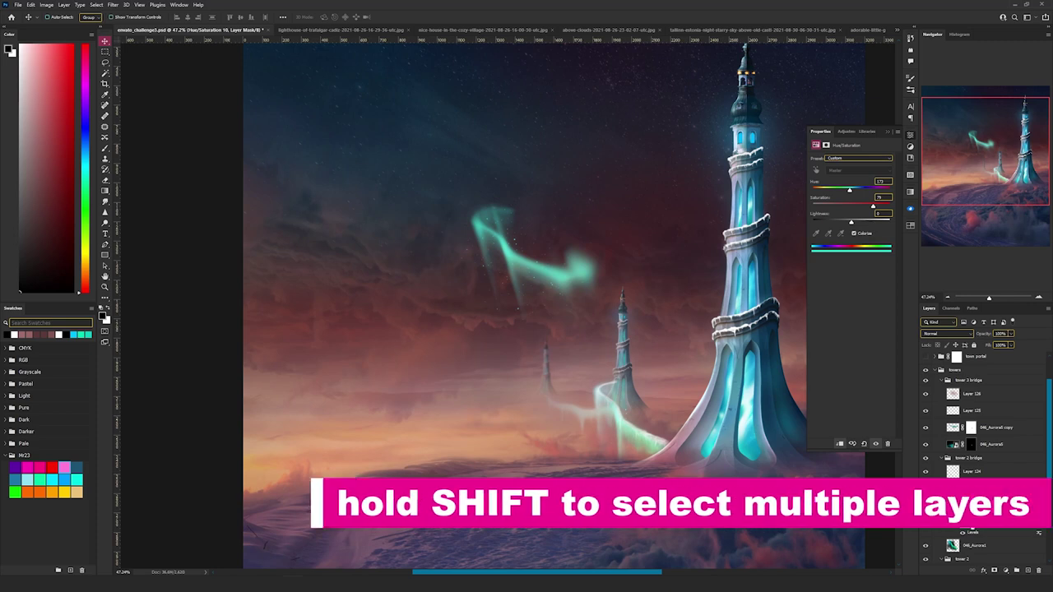
Step: Merge the aurora layer with its Hue/Saturation adjustment and set the merged layer's blend mode to Screen
{"action": "left_click", "coordinate": [1015, 508], "text": "shift"}
{"action": "left_click_drag", "start_coordinate": [621, 280], "coordinate": [583, 265]}
{"action": "key", "text": "ctrl+z"}
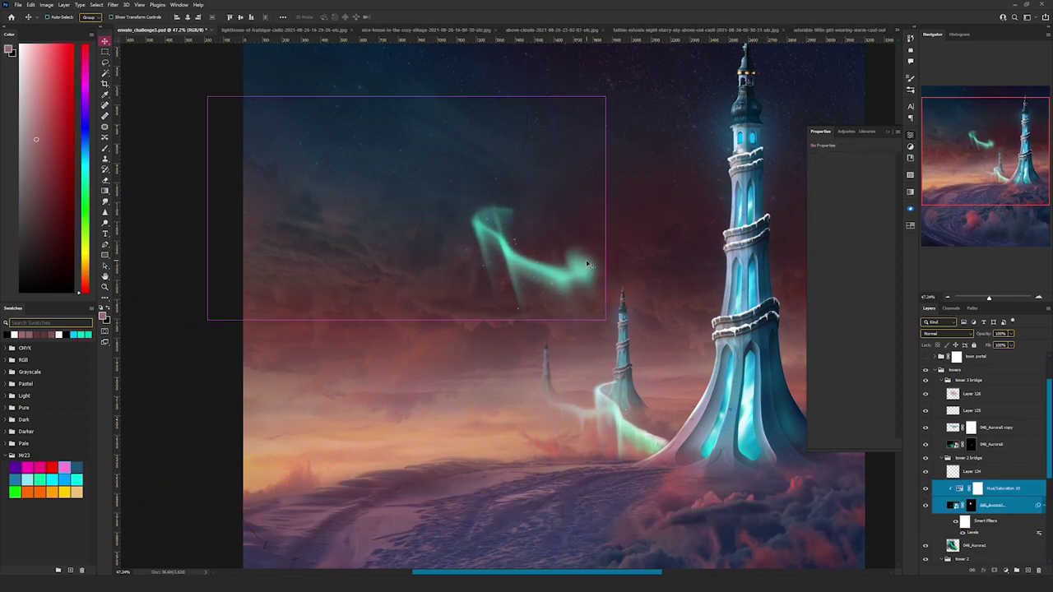
{"action": "key", "text": "ctrl+e"}
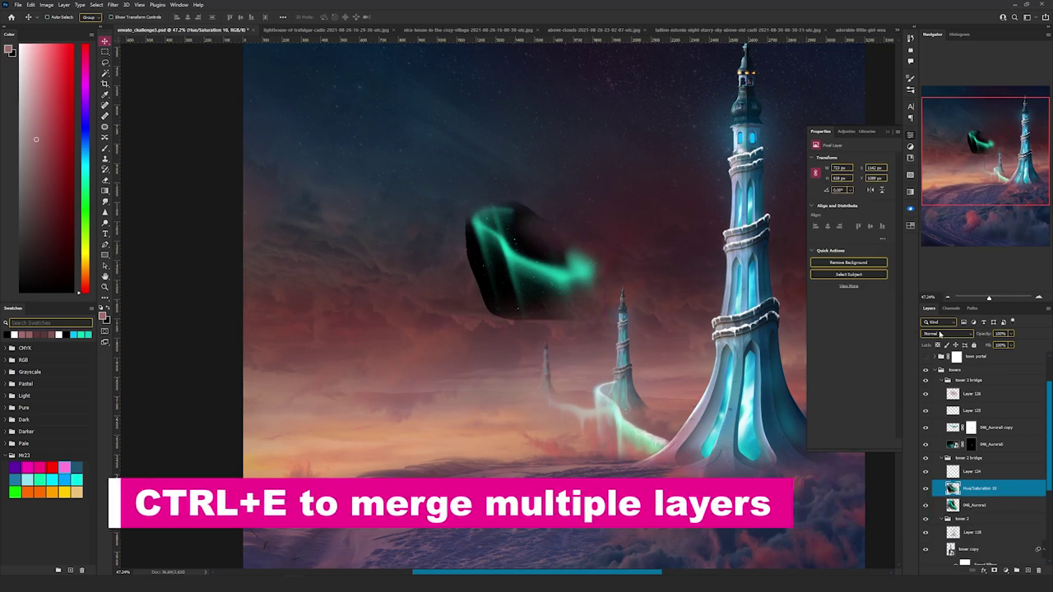
{"action": "left_click", "coordinate": [940, 334]}
{"action": "left_click", "coordinate": [943, 394]}
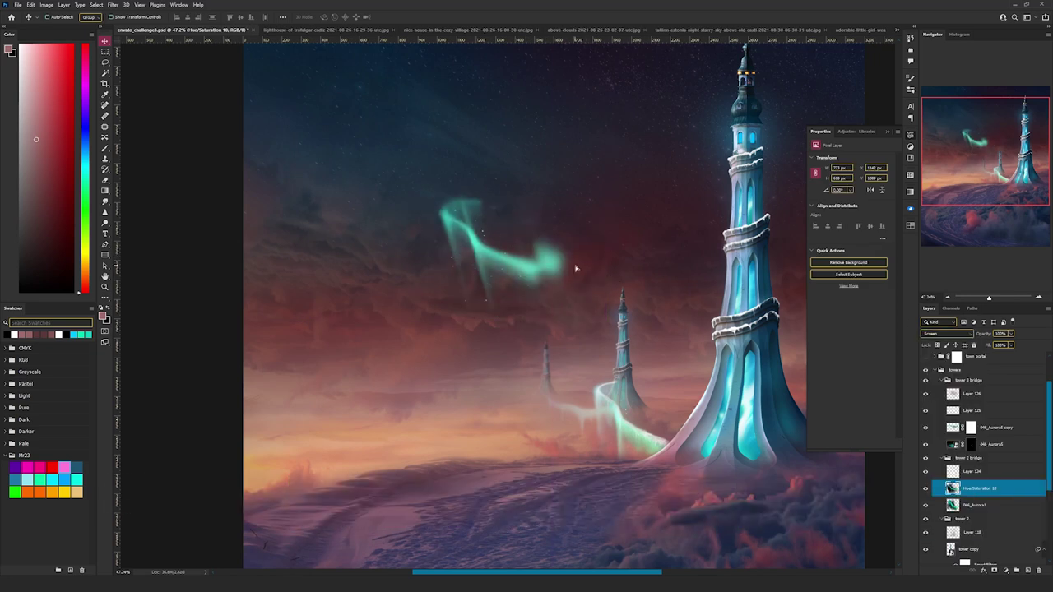
Step: Move the turquoise ribbon between the main tower's base and the nearer distant tower, scaling it down to fit
{"action": "left_click_drag", "start_coordinate": [539, 262], "coordinate": [646, 424]}
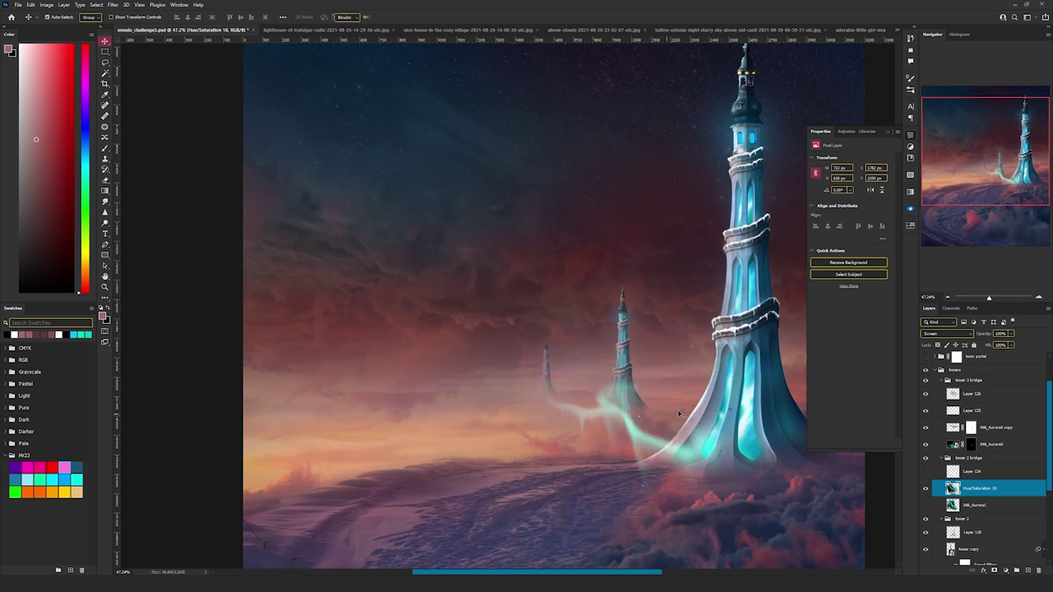
{"action": "key", "text": "ctrl+t"}
{"action": "left_click_drag", "start_coordinate": [729, 497], "coordinate": [700, 472]}
{"action": "left_click_drag", "start_coordinate": [626, 392], "coordinate": [620, 395]}
{"action": "key", "text": "Return"}
Step: Smudge the turquoise ribbon into soft wisps near the nearer distant tower's base
{"action": "scroll", "coordinate": [640, 393], "scroll_direction": "up", "scroll_amount": 5}
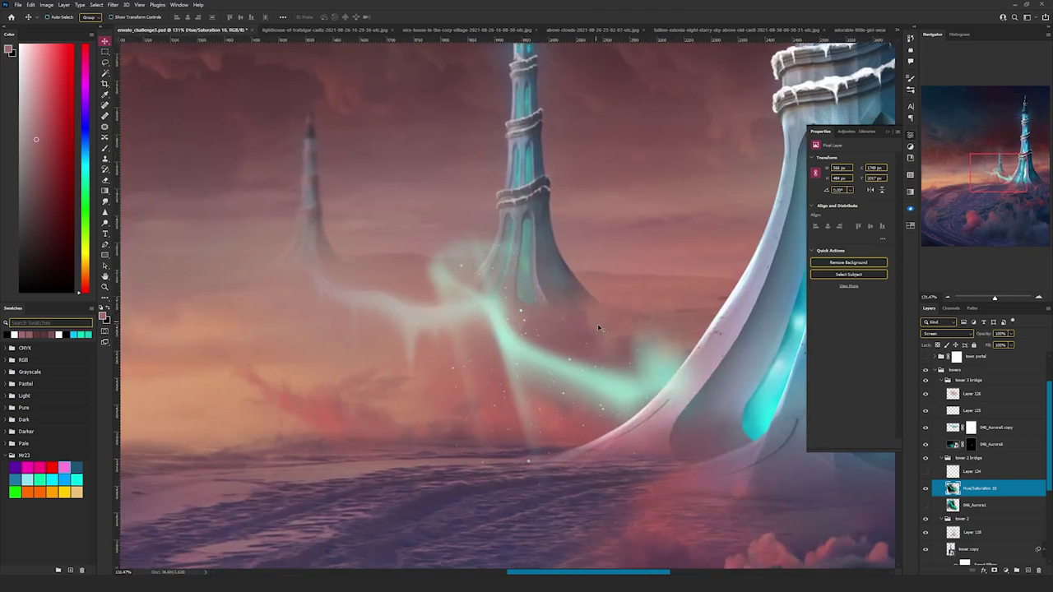
{"action": "left_click", "coordinate": [105, 201]}
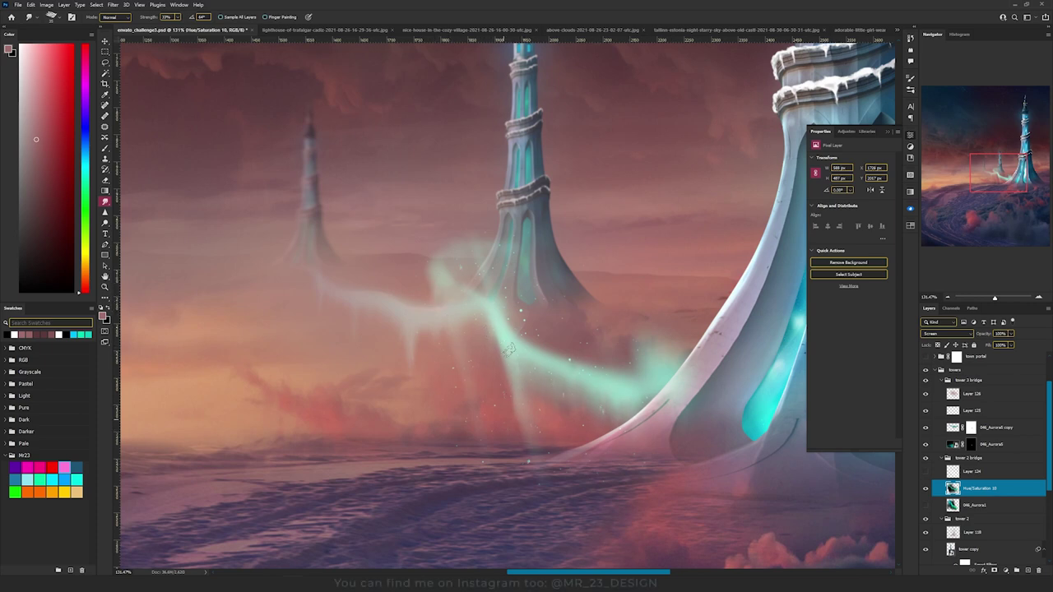
{"action": "key", "text": "v"}
Step: Add a new layer and brush white highlight strands along the ribbon and its loop around the nearer distant tower
{"action": "left_click", "coordinate": [1029, 571]}
{"action": "key", "text": "b"}
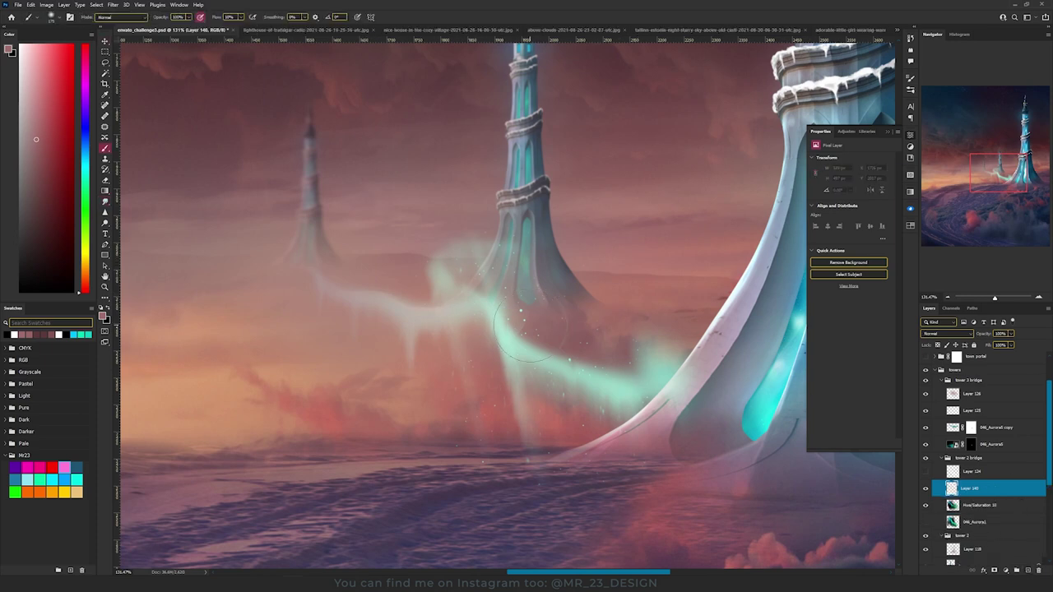
{"action": "key", "text": "d"}
{"action": "key", "text": "x"}
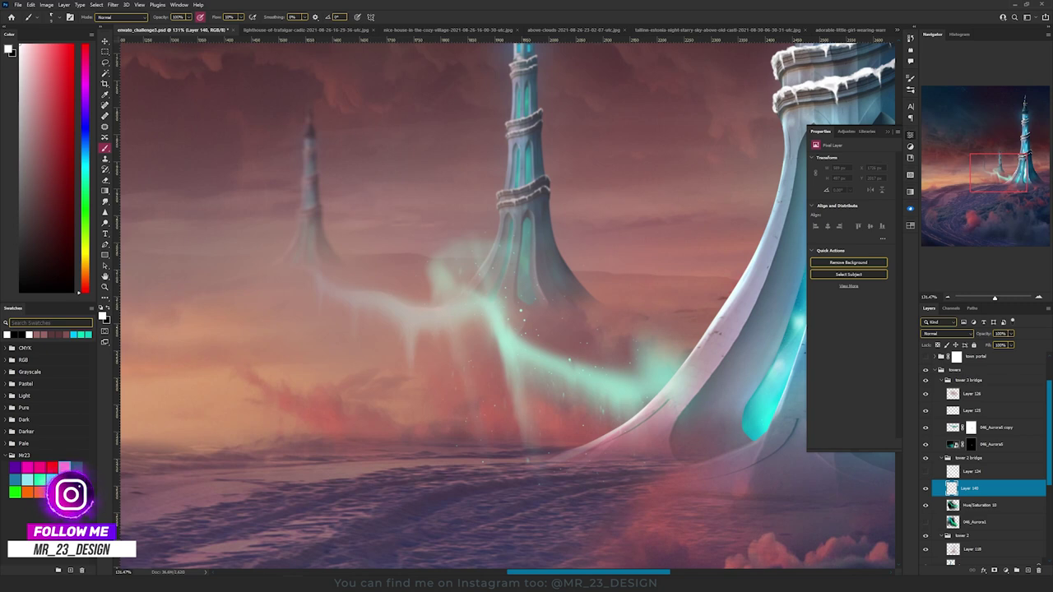
{"action": "key", "text": "bracketright"}
{"action": "left_click_drag", "start_coordinate": [645, 387], "coordinate": [506, 316]}
{"action": "left_click_drag", "start_coordinate": [473, 250], "coordinate": [443, 266]}
{"action": "left_click_drag", "start_coordinate": [560, 383], "coordinate": [647, 391]}
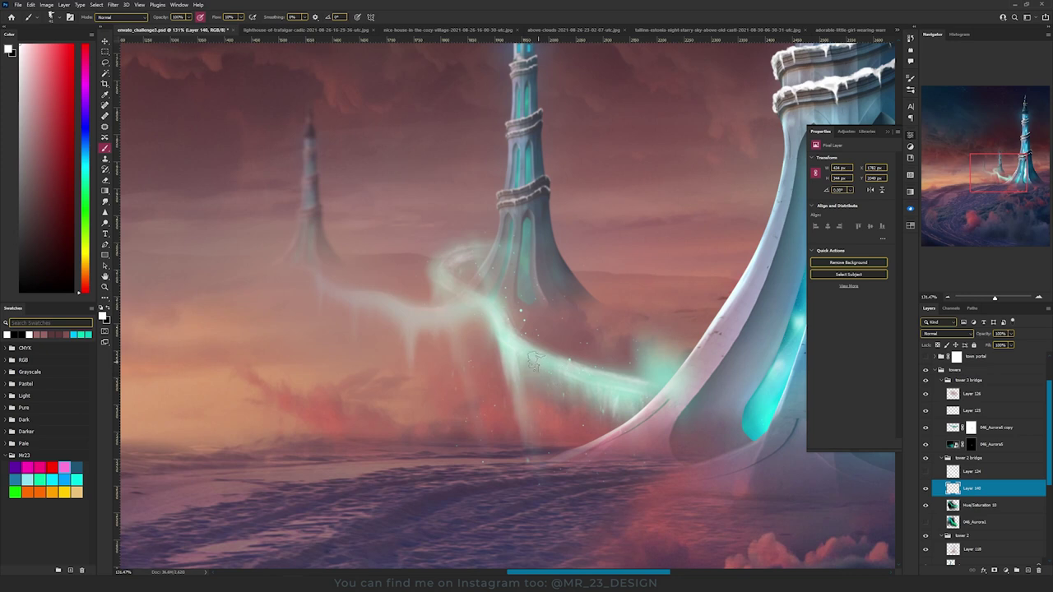
Step: Smudge the painted white strands so they blend into the aurora ribbon
{"action": "key", "text": "v"}
{"action": "key", "text": "r"}
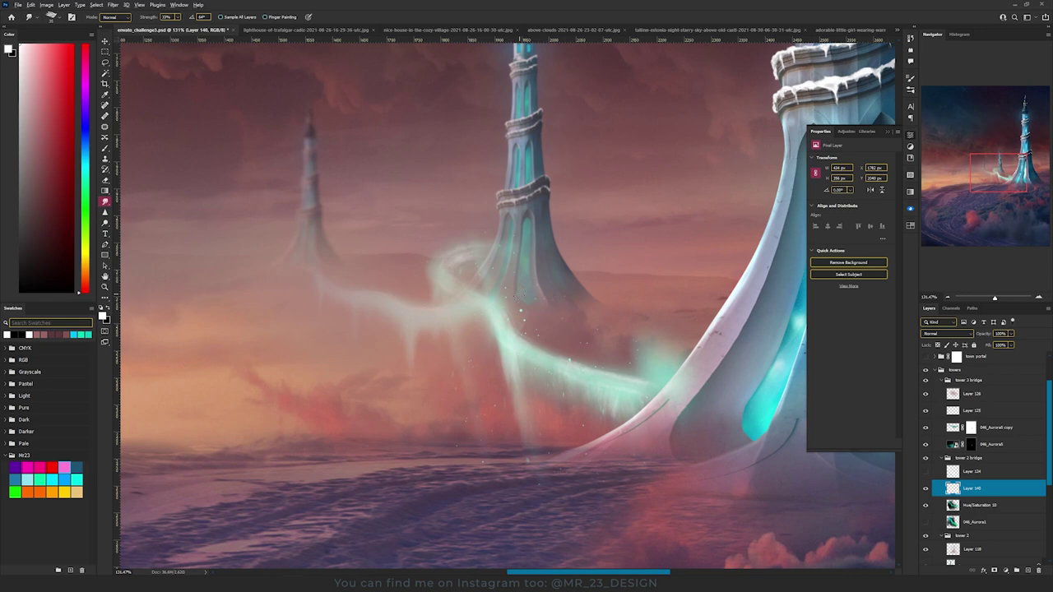
{"action": "scroll", "coordinate": [426, 271], "scroll_direction": "down", "scroll_amount": 5}
{"action": "key", "text": "v"}
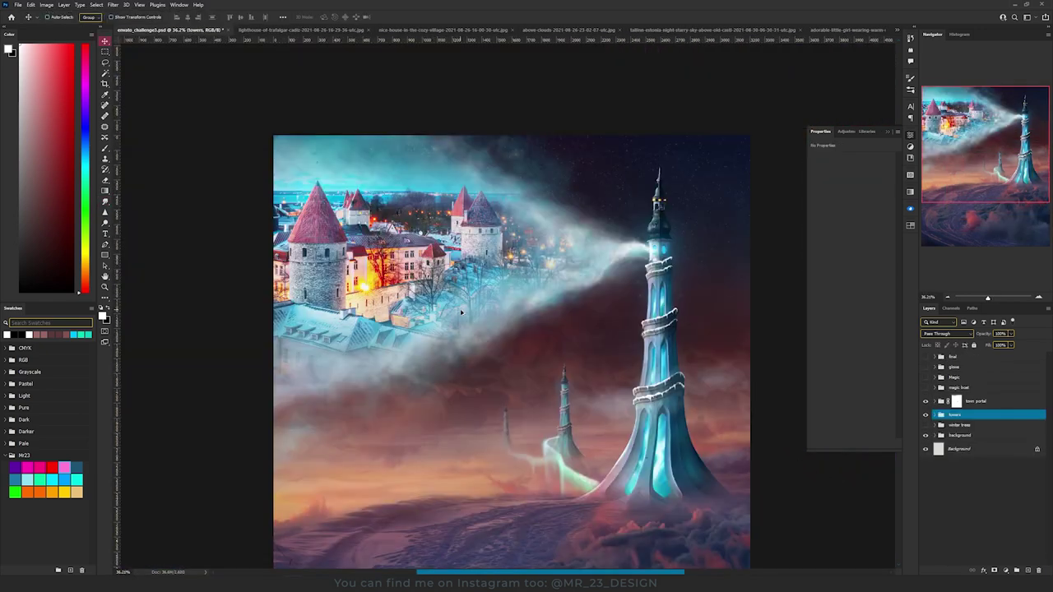
Step: Expand the town portal group and examine the cloud layer with its mask switched off and on again
{"action": "left_click", "coordinate": [935, 402]}
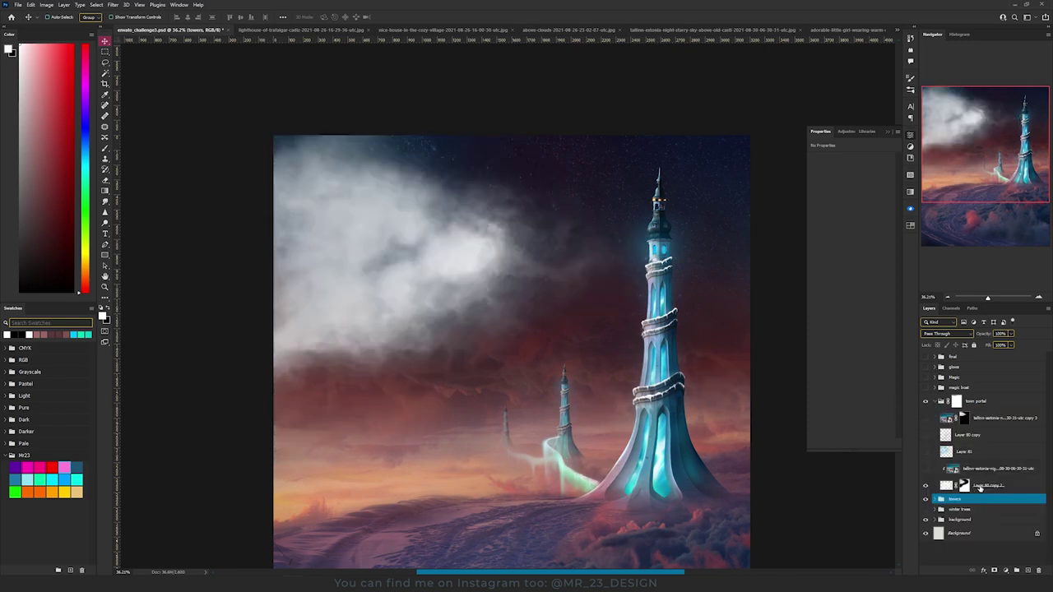
{"action": "left_click", "coordinate": [981, 487]}
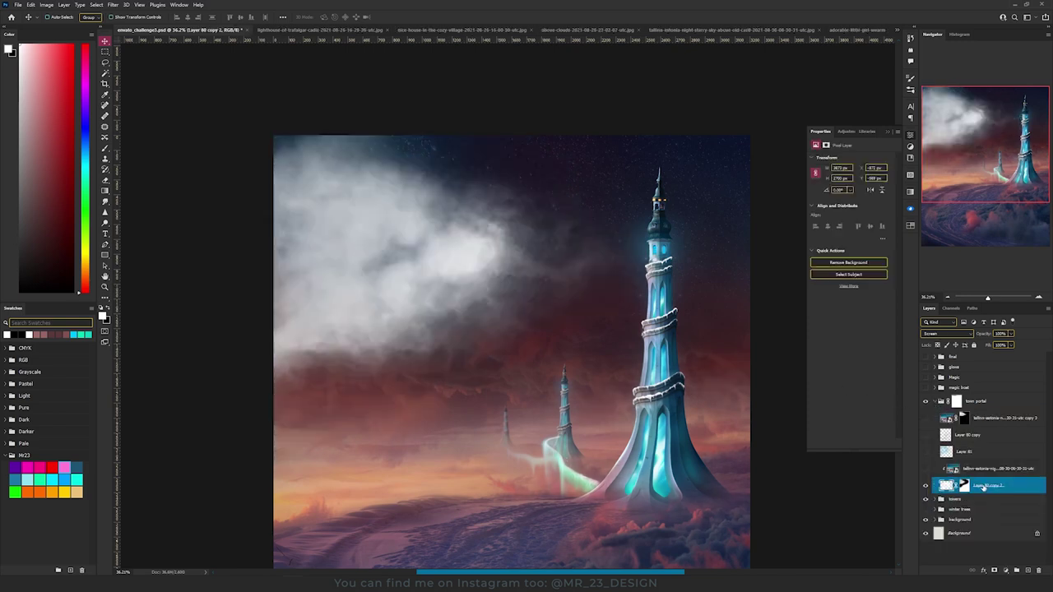
{"action": "left_click", "coordinate": [965, 487], "text": "shift"}
{"action": "left_click_drag", "start_coordinate": [624, 256], "coordinate": [630, 285]}
{"action": "key", "text": "ctrl+z"}
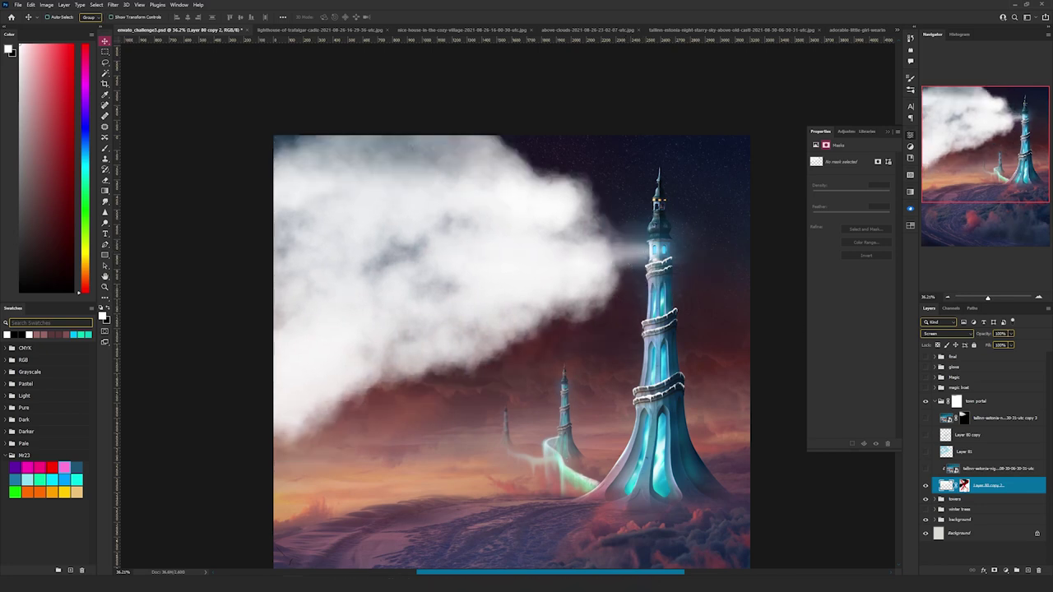
{"action": "left_click", "coordinate": [965, 487], "text": "shift"}
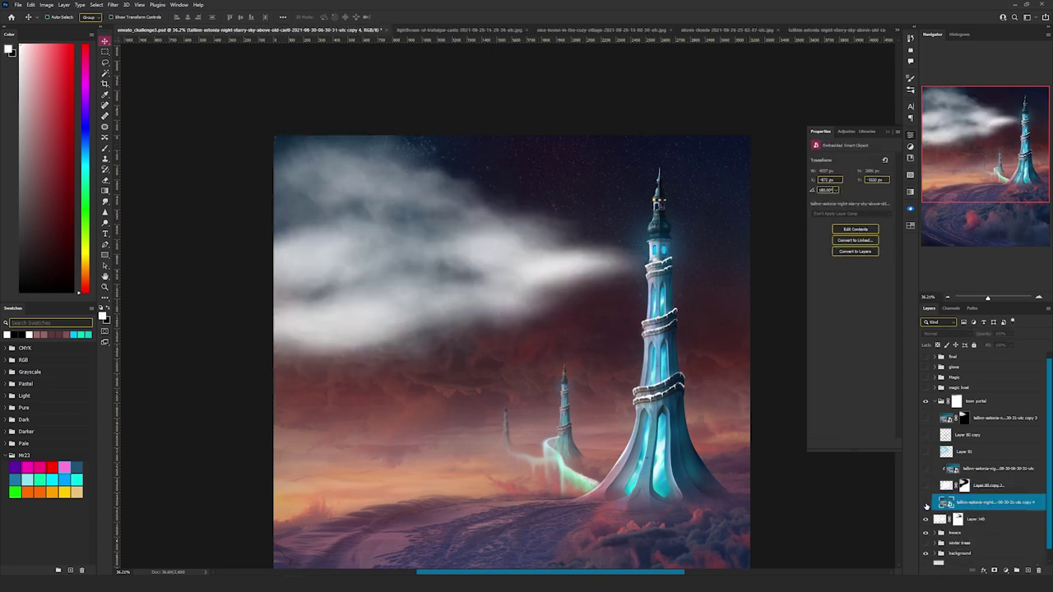
Step: Show the town photo copy and clip it to the masked cloud layer beneath it
{"action": "left_click", "coordinate": [925, 502]}
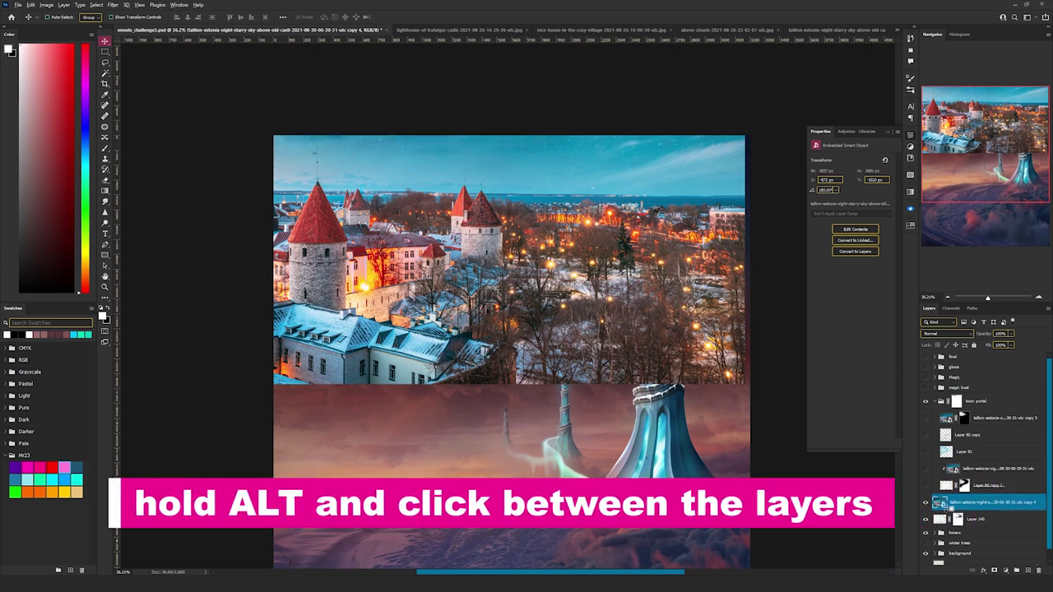
{"action": "left_click", "coordinate": [938, 511], "text": "alt"}
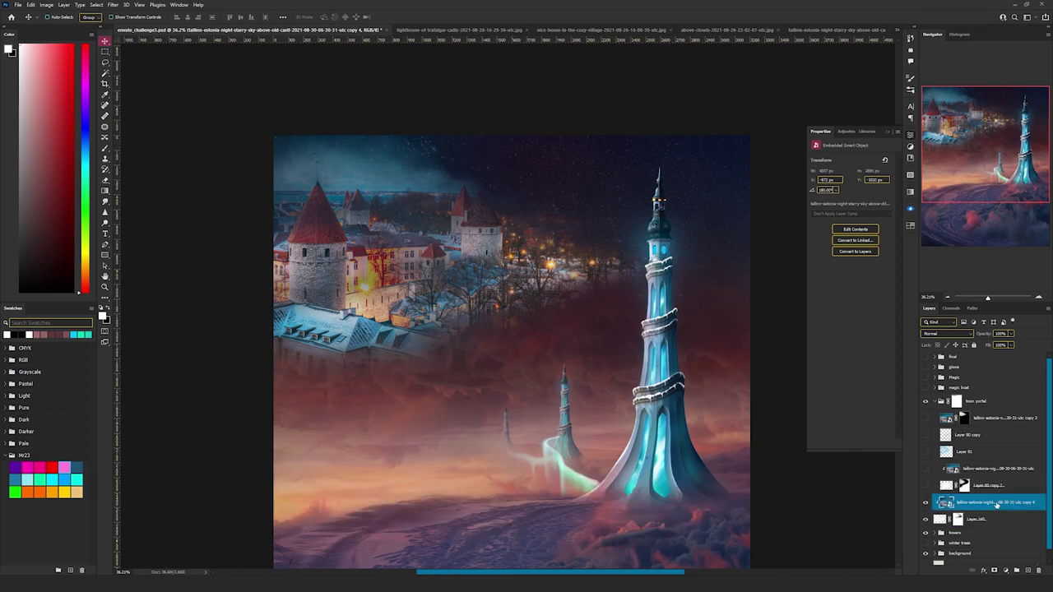
Step: Add a new layer with a lightening blend mode and brush cyan and white mist around the town and toward the main tower
{"action": "left_click", "coordinate": [1027, 570]}
{"action": "key", "text": "b"}
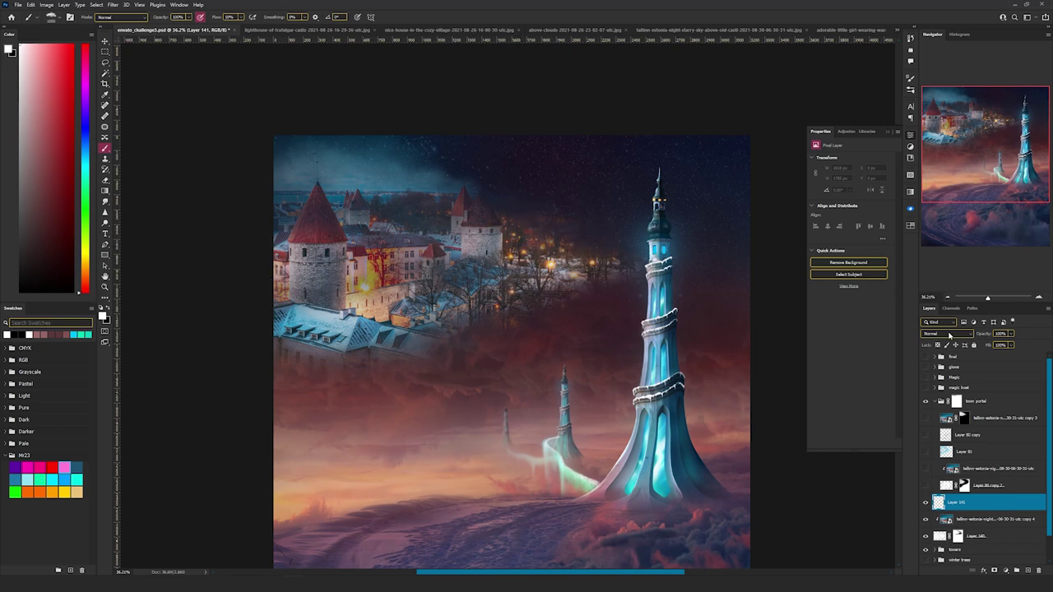
{"action": "left_click", "coordinate": [947, 334]}
{"action": "left_click", "coordinate": [947, 407]}
{"action": "left_click", "coordinate": [82, 334]}
{"action": "left_click", "coordinate": [56, 44]}
{"action": "mouse_move", "coordinate": [370, 156]}
{"action": "left_mouse_down"}
{"action": "mouse_move", "coordinate": [559, 278]}
{"action": "mouse_move", "coordinate": [426, 334]}
{"action": "mouse_move", "coordinate": [400, 375]}
{"action": "left_mouse_up"}
{"action": "left_click", "coordinate": [21, 335]}
{"action": "mouse_move", "coordinate": [329, 360]}
{"action": "left_mouse_down"}
{"action": "mouse_move", "coordinate": [478, 356]}
{"action": "mouse_move", "coordinate": [568, 272]}
{"action": "left_mouse_up"}
Step: Duplicate the clipped town photo above the mist layer and set the duplicate's blend mode to Overlay
{"action": "scroll", "coordinate": [659, 382], "scroll_direction": "down", "scroll_amount": 4}
{"action": "key", "text": "v"}
{"action": "left_click", "coordinate": [994, 519]}
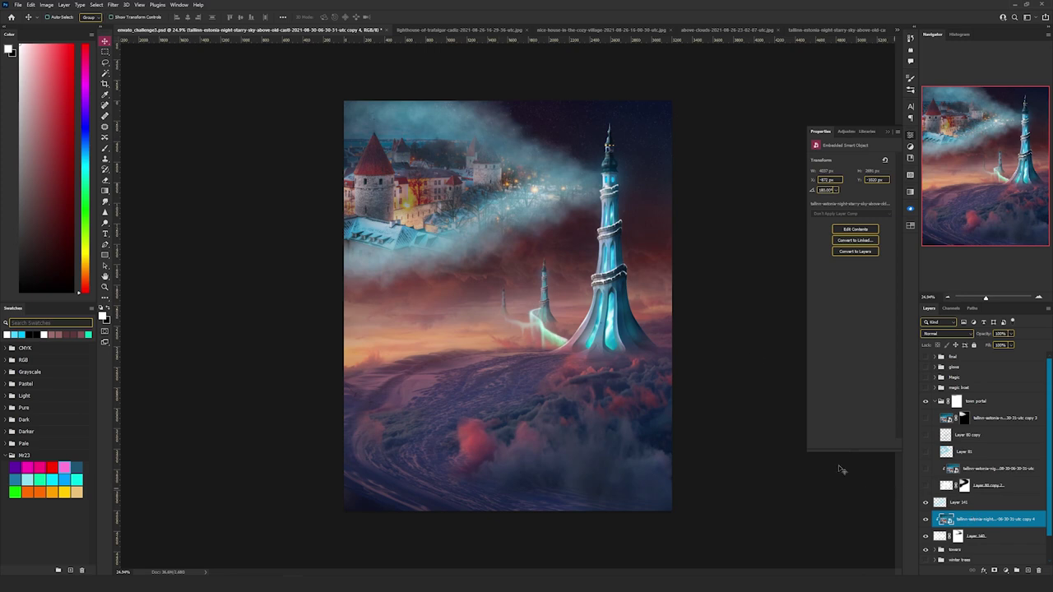
{"action": "left_click_drag", "start_coordinate": [516, 239], "coordinate": [566, 317]}
{"action": "key", "text": "ctrl+z"}
{"action": "left_click_drag", "start_coordinate": [967, 519], "coordinate": [966, 499]}
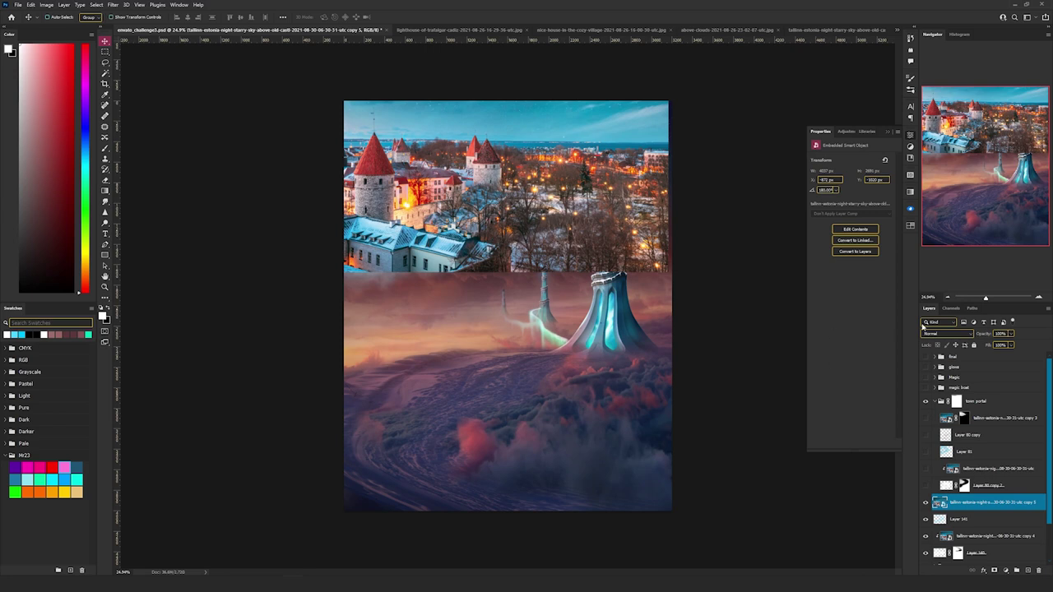
{"action": "left_click", "coordinate": [938, 334]}
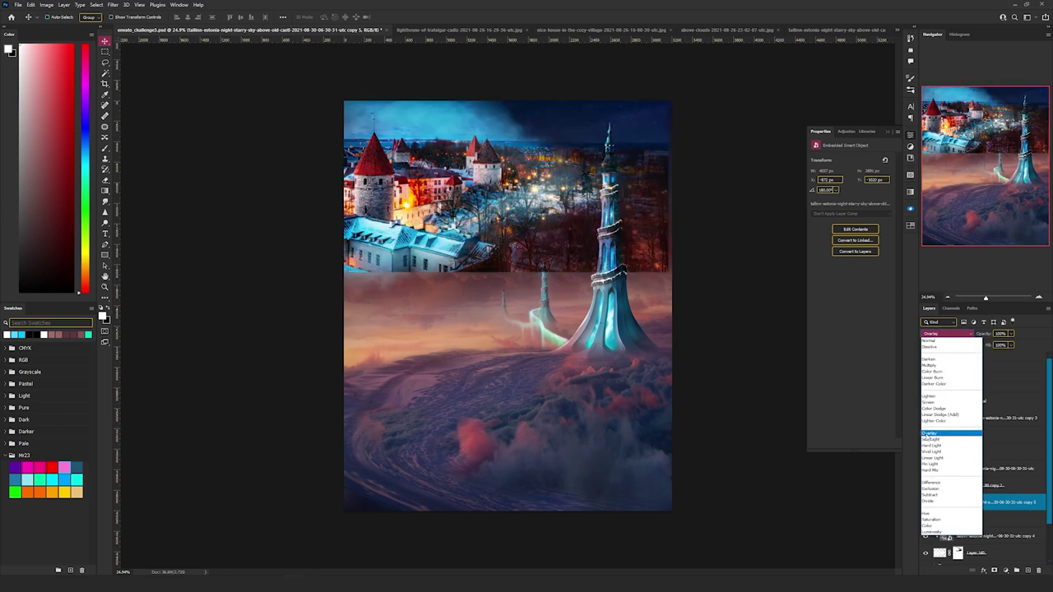
{"action": "left_click", "coordinate": [927, 437]}
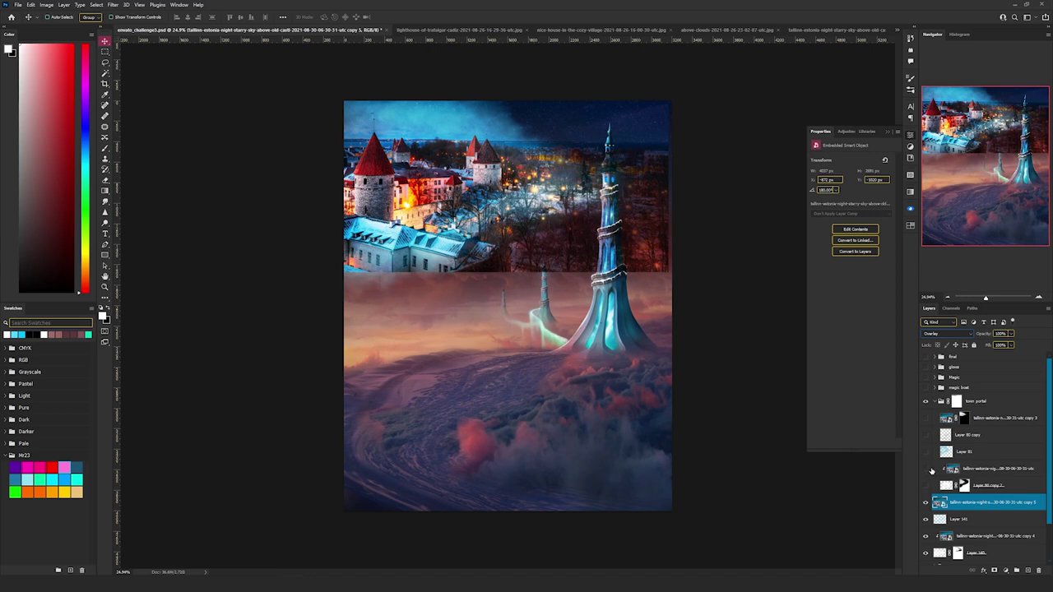
Step: Add a mask to the Overlay town copy and paint black over its edges around the tower, lower haze and sky
{"action": "left_click", "coordinate": [994, 570]}
{"action": "key", "text": "b"}
{"action": "left_click_drag", "start_coordinate": [609, 255], "coordinate": [714, 231]}
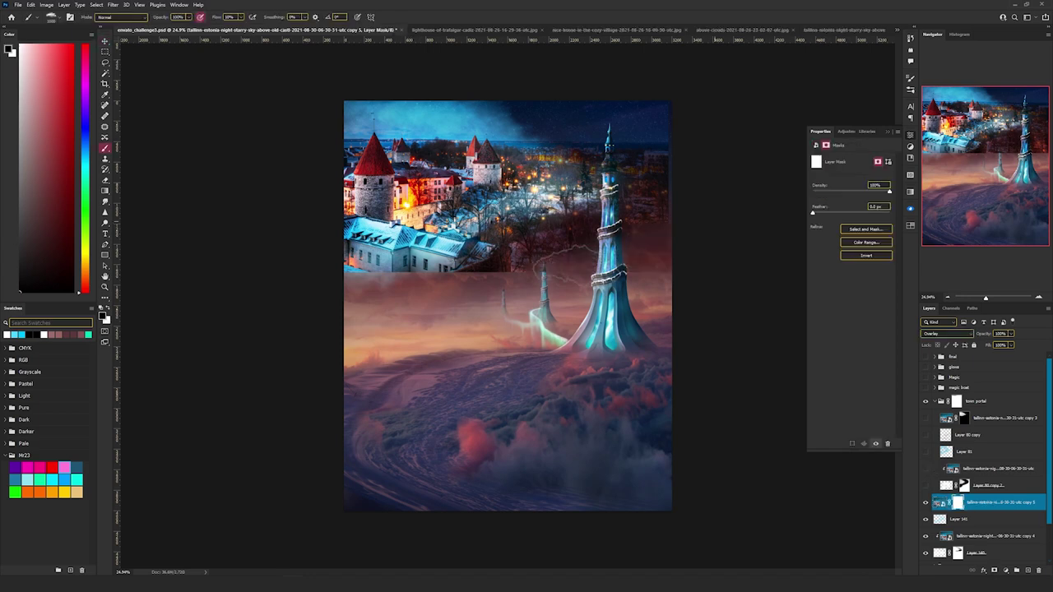
{"action": "left_click_drag", "start_coordinate": [689, 198], "coordinate": [461, 253]}
{"action": "left_click_drag", "start_coordinate": [618, 173], "coordinate": [559, 136]}
{"action": "left_click_drag", "start_coordinate": [576, 177], "coordinate": [472, 105]}
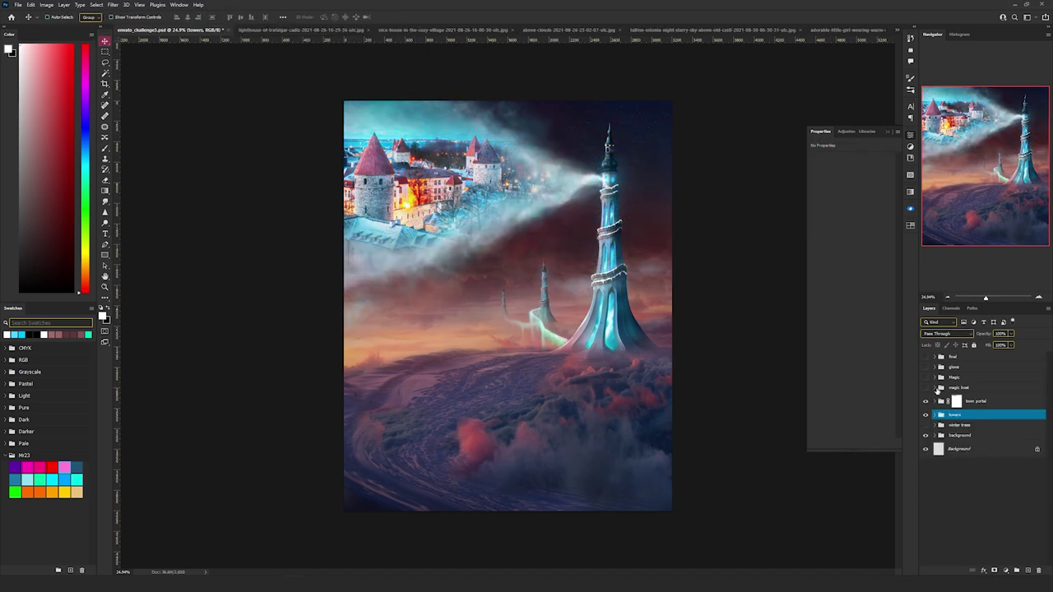
Step: Show and expand the magic boat group and examine the snowman and girl in the boat up close
{"action": "left_click", "coordinate": [935, 388]}
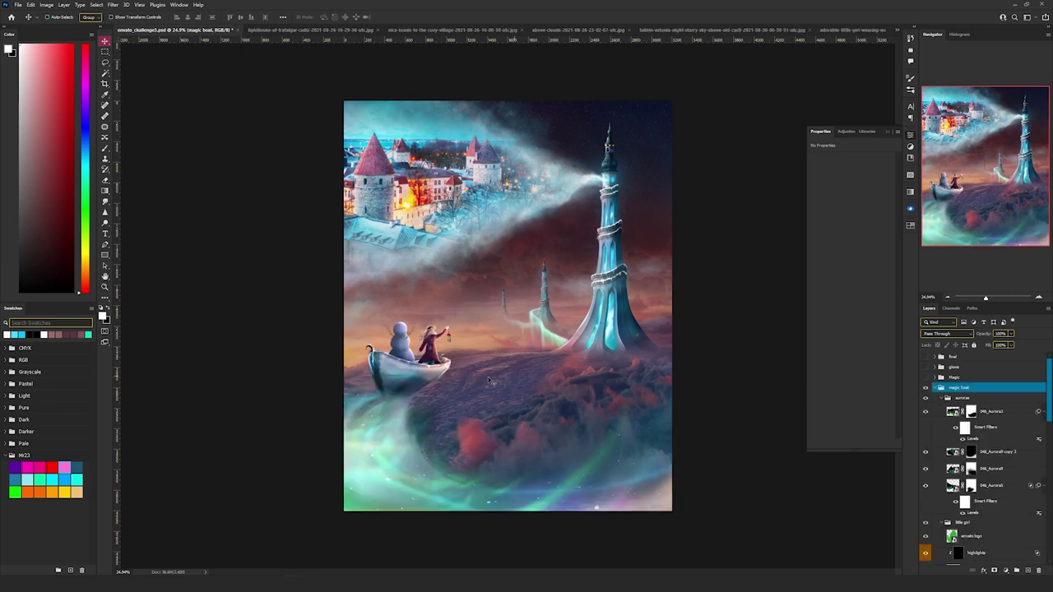
{"action": "scroll", "coordinate": [489, 379], "scroll_direction": "up", "scroll_amount": 4}
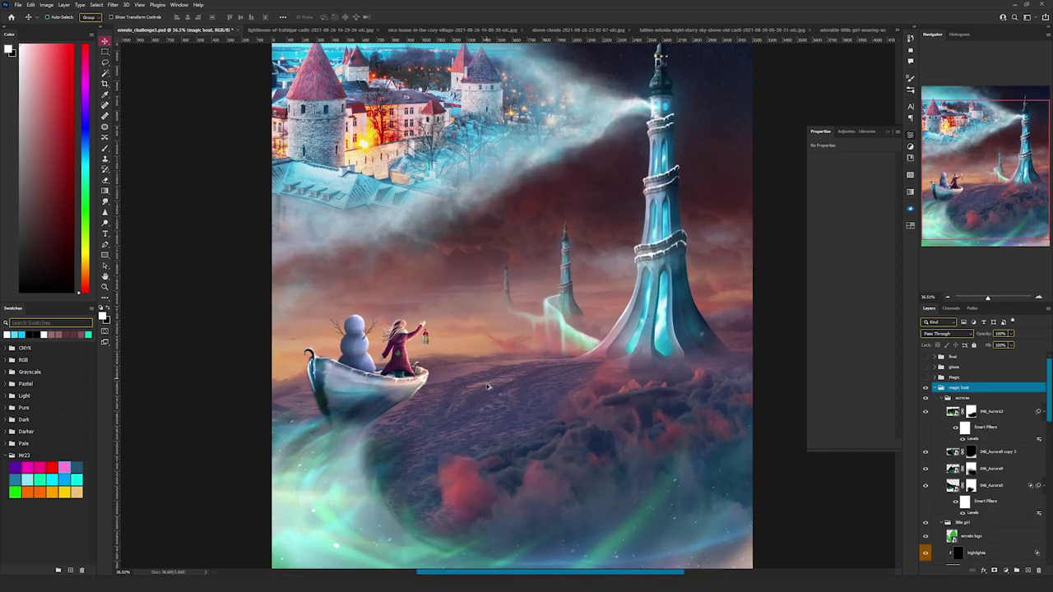
{"action": "scroll", "coordinate": [341, 362], "scroll_direction": "up", "scroll_amount": 12}
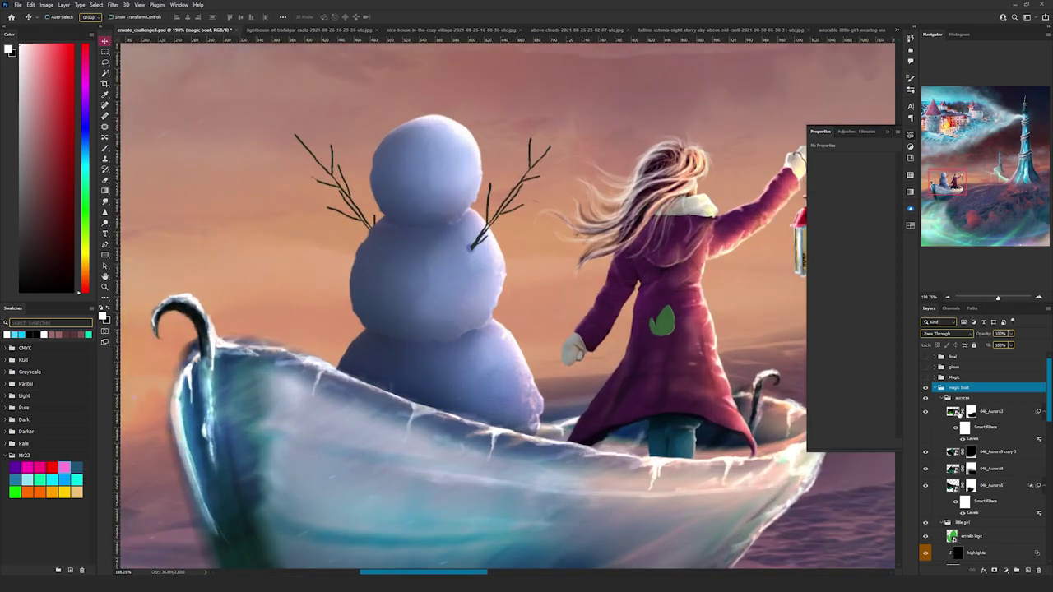
{"action": "scroll", "coordinate": [957, 414], "scroll_direction": "down", "scroll_amount": 5}
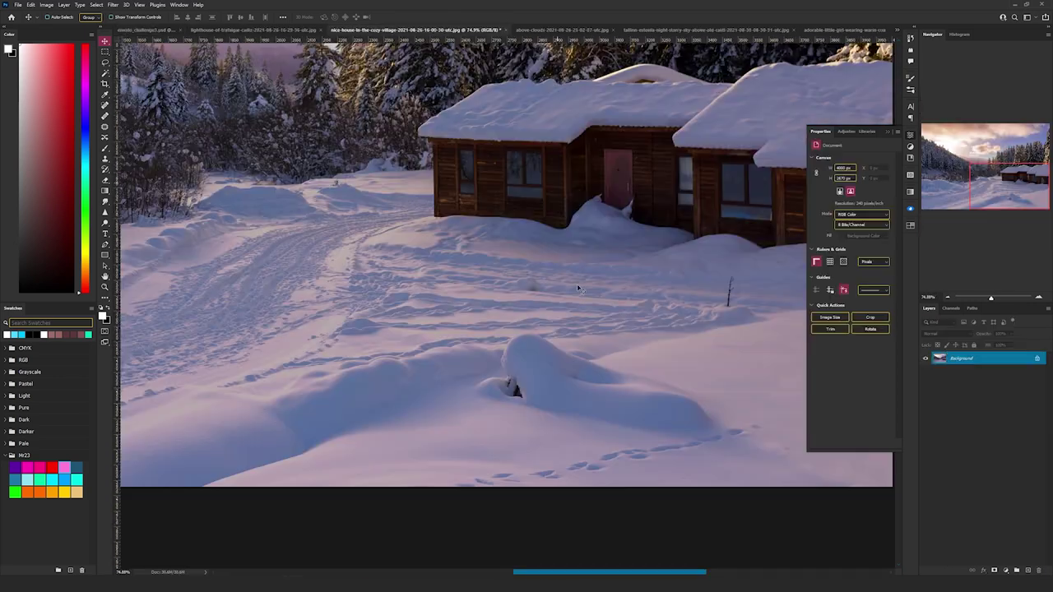
Step: In the cozy village photo, trace the rounded snow mound with the Pen tool and copy the selection to a new layer
{"action": "scroll", "coordinate": [579, 293], "scroll_direction": "up", "scroll_amount": 6}
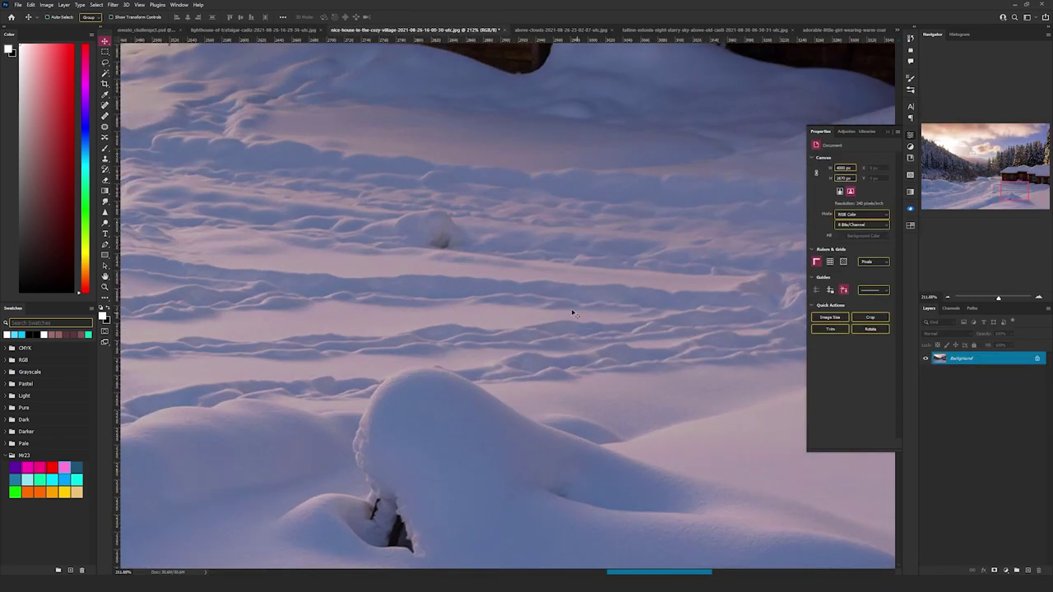
{"action": "left_click_drag", "start_coordinate": [471, 378], "coordinate": [459, 302]}
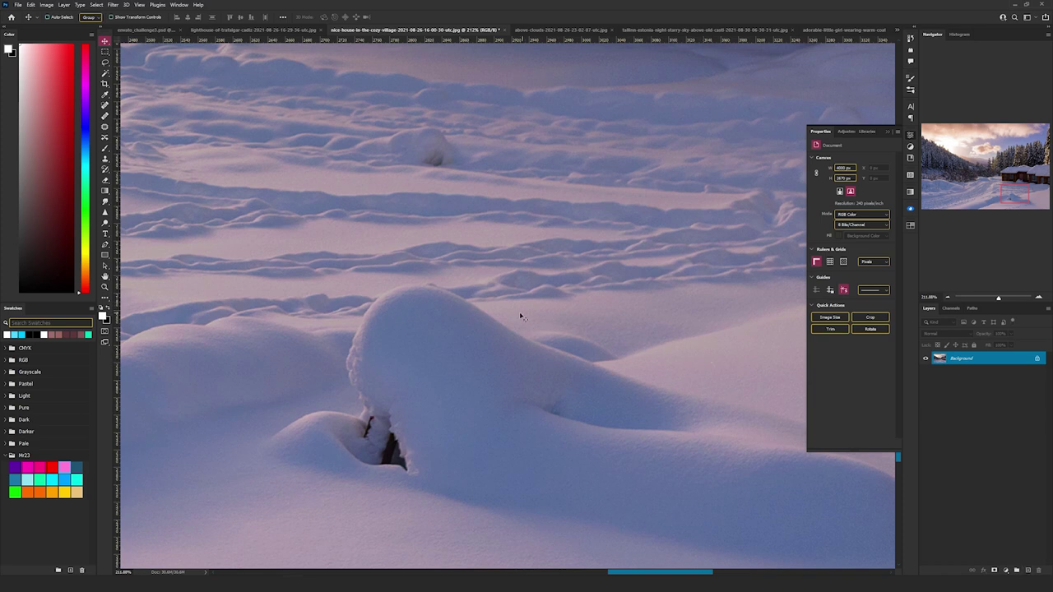
{"action": "key", "text": "p"}
{"action": "left_click", "coordinate": [364, 317]}
{"action": "left_click_drag", "start_coordinate": [390, 298], "coordinate": [484, 318]}
{"action": "left_click", "coordinate": [374, 412]}
{"action": "key", "text": "ctrl+Return"}
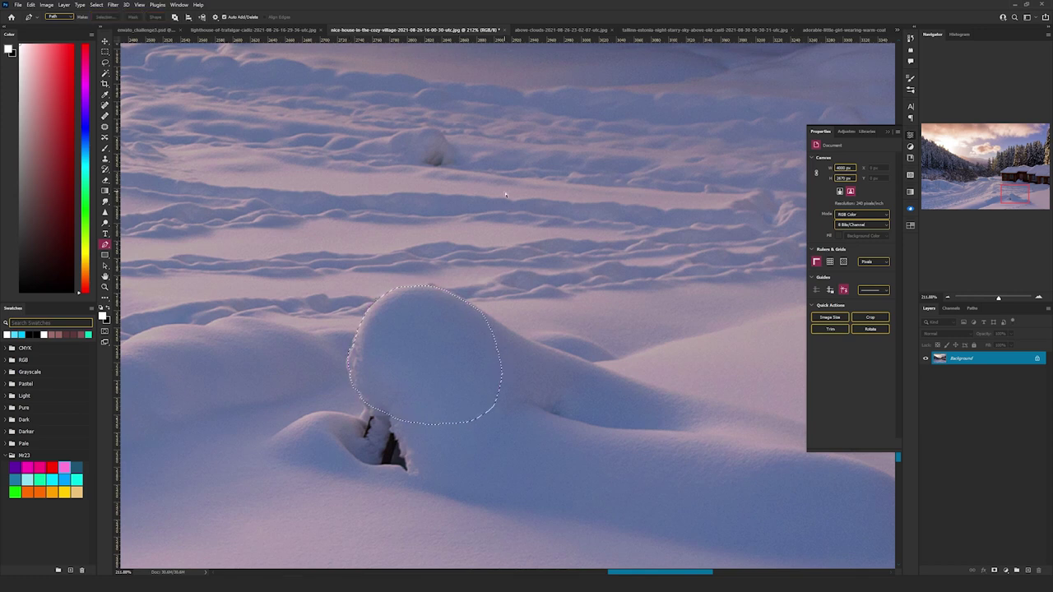
{"action": "key", "text": "ctrl+j"}
Step: Move the snowball onto the open snow and stack a slightly smaller duplicate on top as the snowman's middle
{"action": "key", "text": "v"}
{"action": "left_click_drag", "start_coordinate": [456, 328], "coordinate": [301, 198]}
{"action": "scroll", "coordinate": [301, 197], "scroll_direction": "down", "scroll_amount": 2}
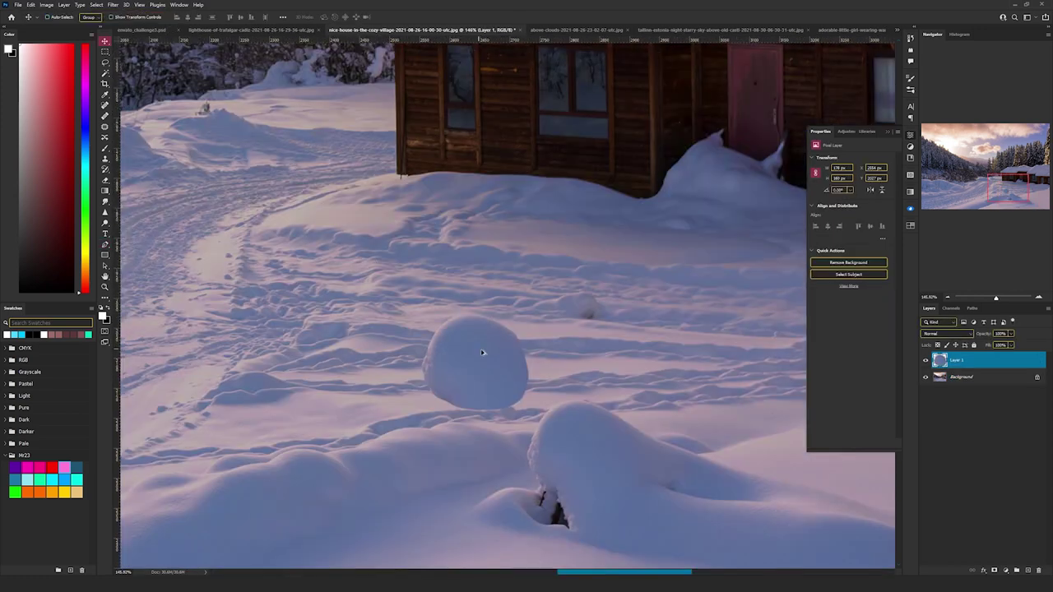
{"action": "left_click_drag", "start_coordinate": [485, 353], "coordinate": [488, 276]}
{"action": "key", "text": "ctrl+t"}
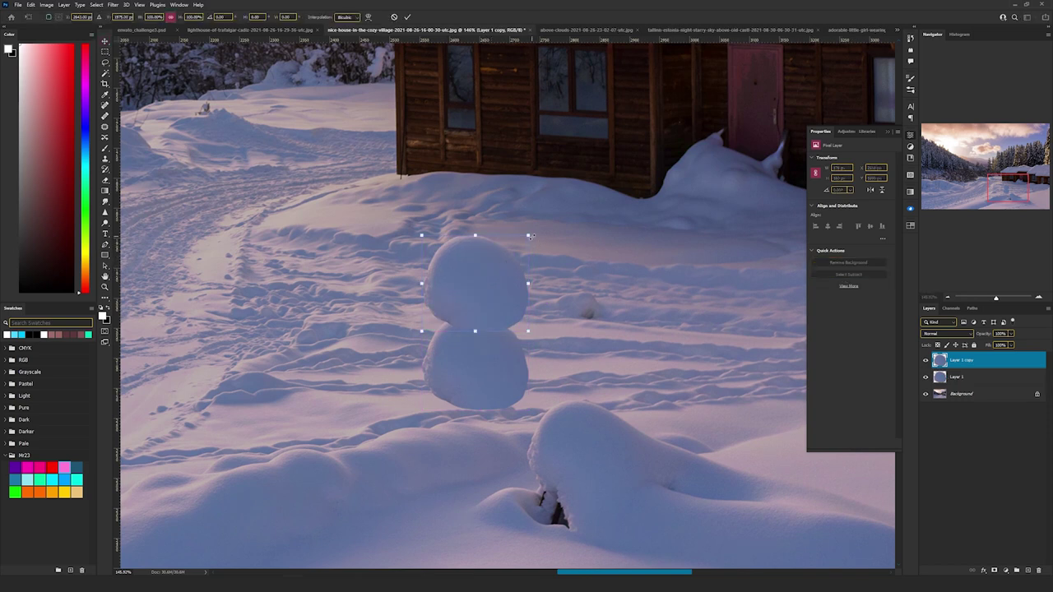
{"action": "left_click_drag", "start_coordinate": [530, 236], "coordinate": [526, 249]}
{"action": "key", "text": "Return"}
Step: Duplicate the middle snowball upward and scale it down as the snowman's head
{"action": "left_click_drag", "start_coordinate": [494, 289], "coordinate": [496, 223]}
{"action": "key", "text": "ctrl+t"}
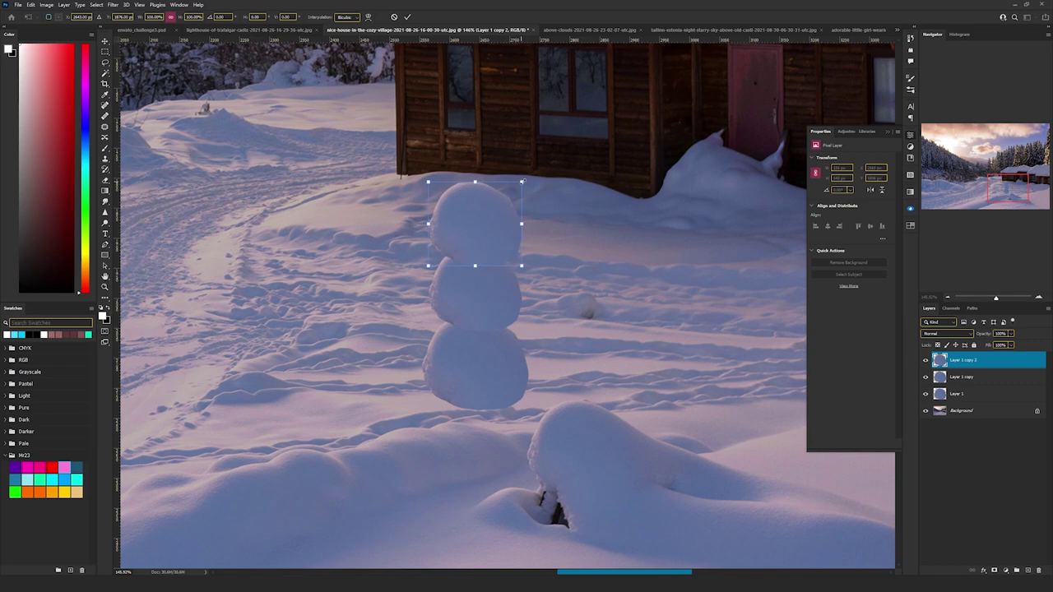
{"action": "left_click_drag", "start_coordinate": [518, 178], "coordinate": [511, 192]}
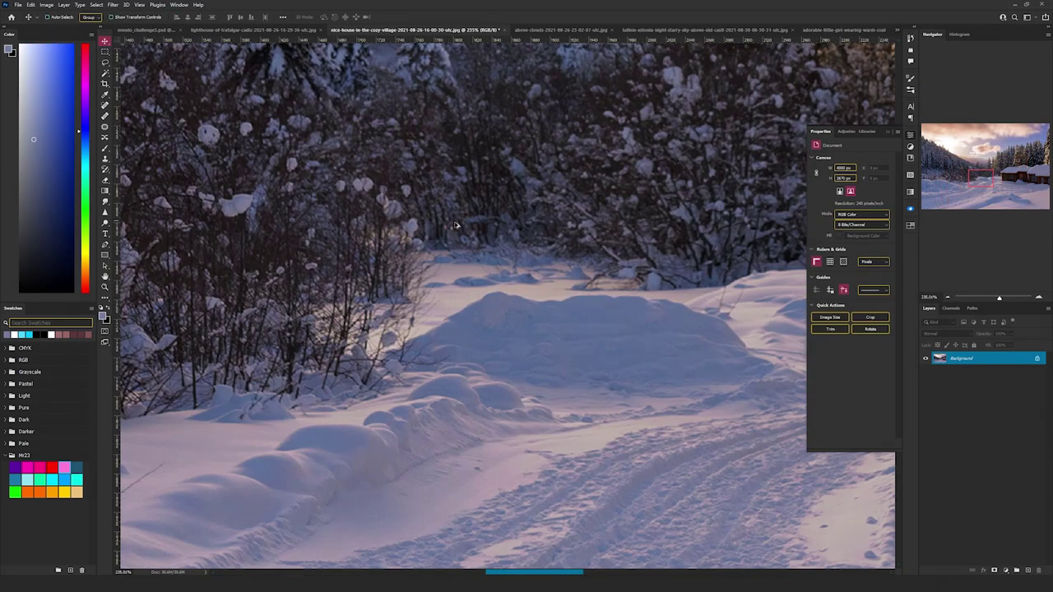
Step: Select the small bare twig on the snowbank with the Object Selection tool and copy it to its own layer
{"action": "scroll", "coordinate": [522, 298], "scroll_direction": "up", "scroll_amount": 8}
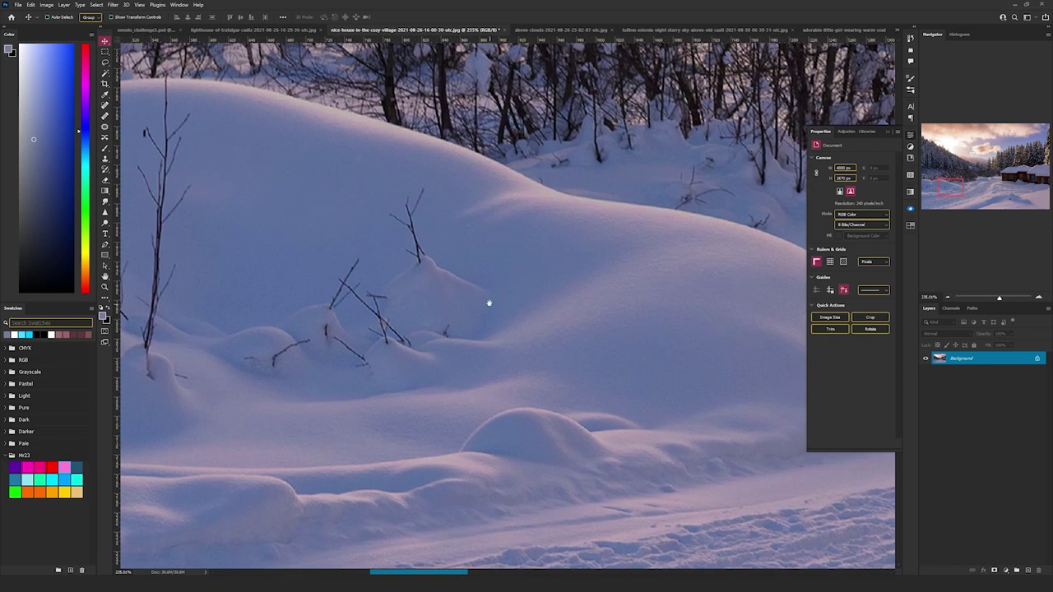
{"action": "scroll", "coordinate": [401, 200], "scroll_direction": "down", "scroll_amount": 4}
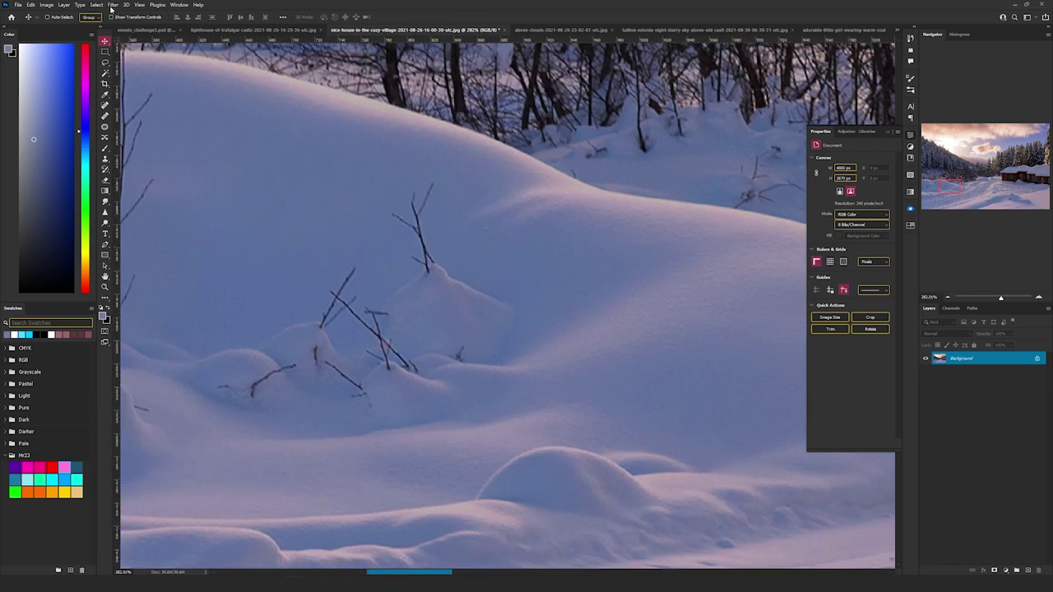
{"action": "left_click", "coordinate": [105, 72]}
{"action": "left_click", "coordinate": [148, 90]}
{"action": "left_click_drag", "start_coordinate": [373, 179], "coordinate": [466, 283]}
{"action": "key", "text": "ctrl+j"}
{"action": "key", "text": "v"}
{"action": "left_click_drag", "start_coordinate": [483, 247], "coordinate": [691, 240]}
{"action": "left_click_drag", "start_coordinate": [345, 329], "coordinate": [597, 385]}
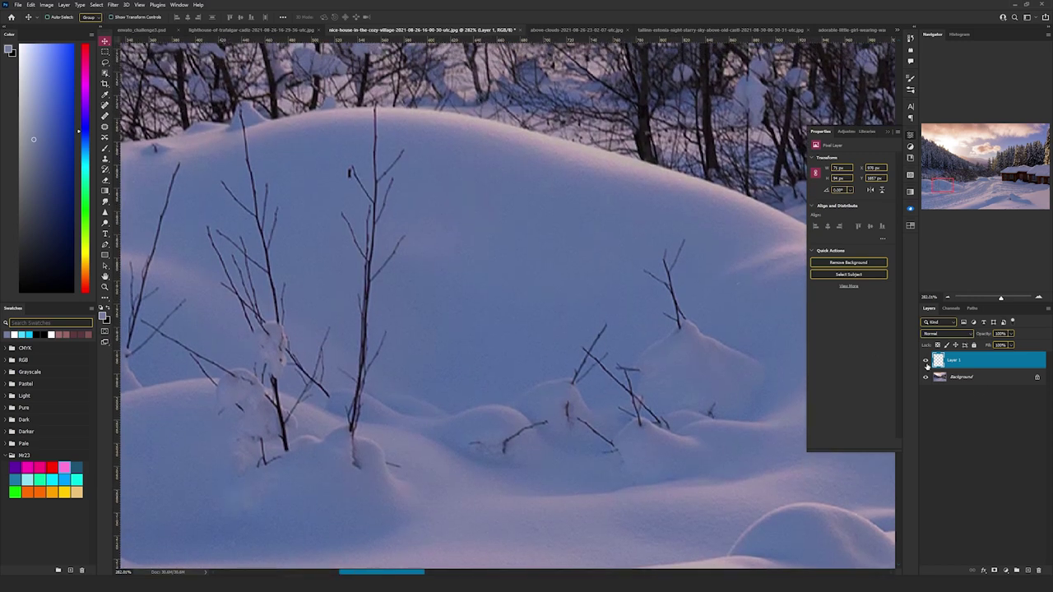
Step: Select the tall bare branch on the Background layer, copy it to its own layer and move the copy aside
{"action": "left_click", "coordinate": [978, 378]}
{"action": "key", "text": "w"}
{"action": "left_click_drag", "start_coordinate": [329, 108], "coordinate": [414, 380]}
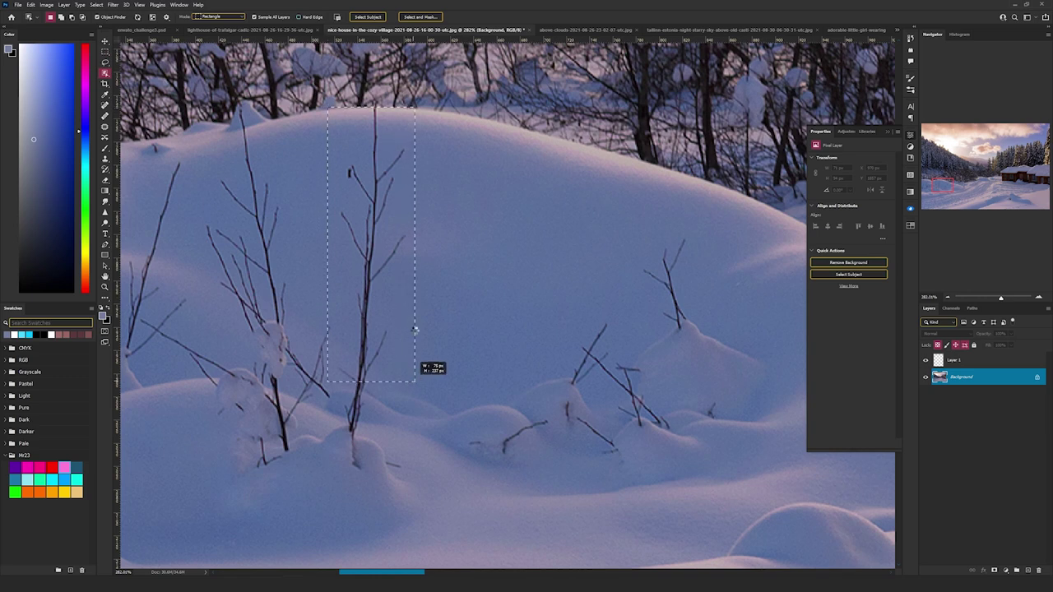
{"action": "left_click_drag", "start_coordinate": [414, 329], "coordinate": [416, 330]}
{"action": "key", "text": "ctrl+j"}
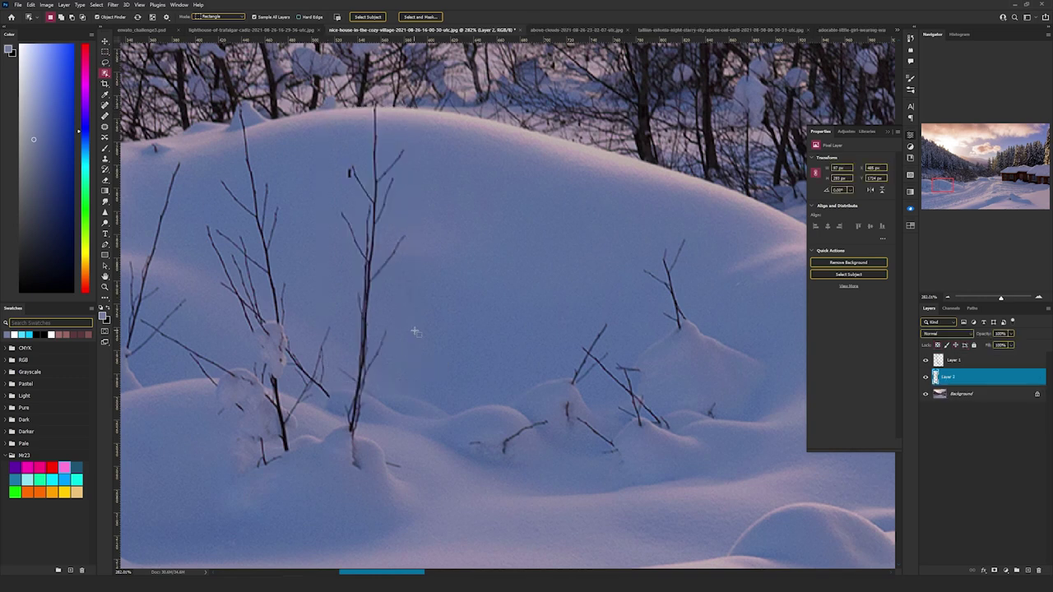
{"action": "scroll", "coordinate": [416, 331], "scroll_direction": "down", "scroll_amount": 3}
{"action": "key", "text": "v"}
{"action": "left_click_drag", "start_coordinate": [437, 309], "coordinate": [771, 398]}
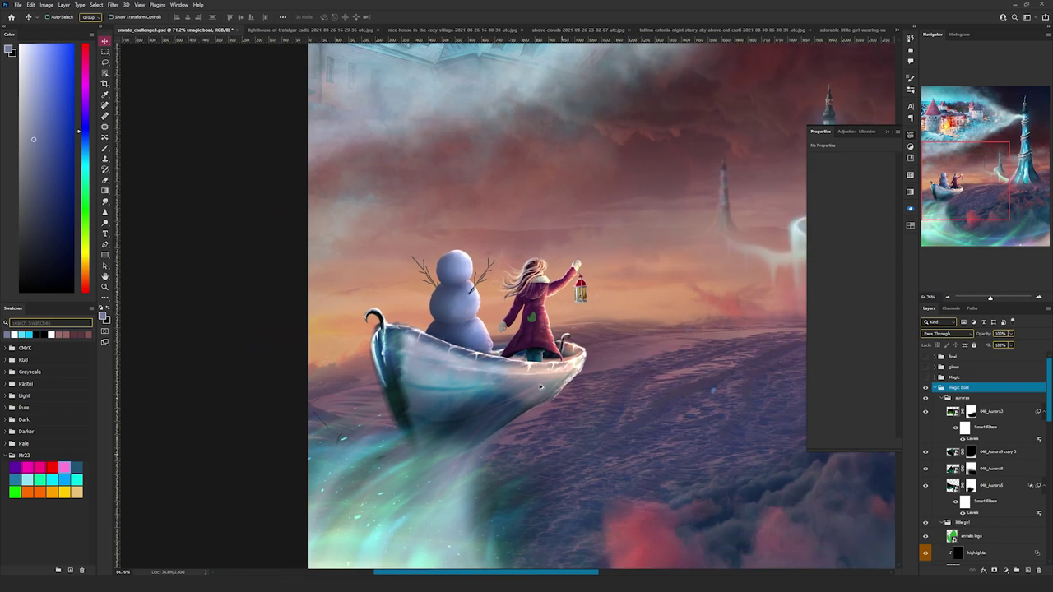
{"action": "scroll", "coordinate": [488, 389], "scroll_direction": "up", "scroll_amount": 3}
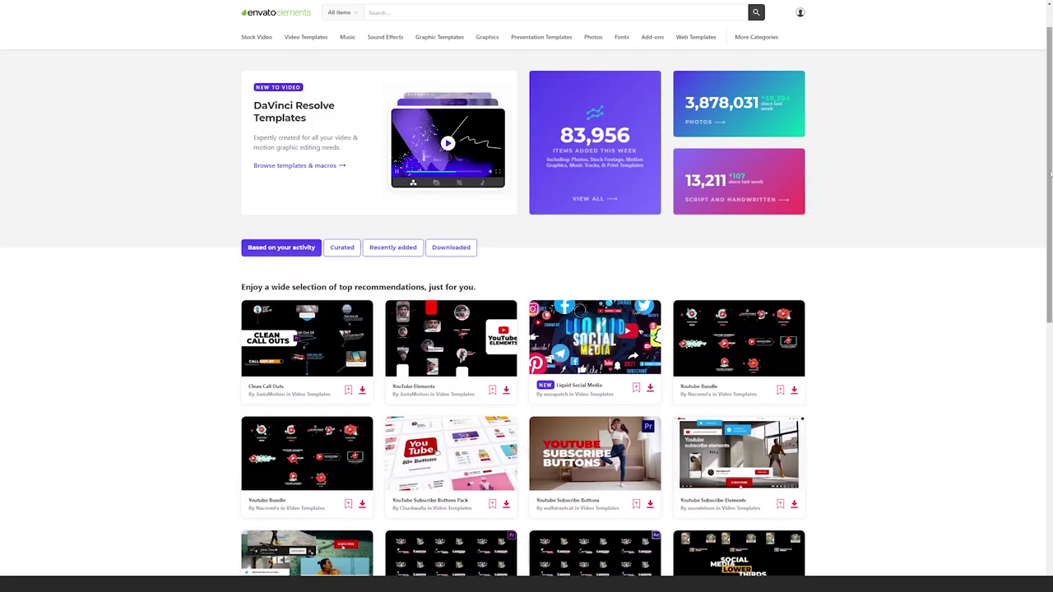
Step: Switch to the Envato Elements site, browse its 3D objects and inspect the Road Bike and Man Running 360 renders
{"action": "scroll", "coordinate": [1018, 174], "scroll_direction": "down", "scroll_amount": 6}
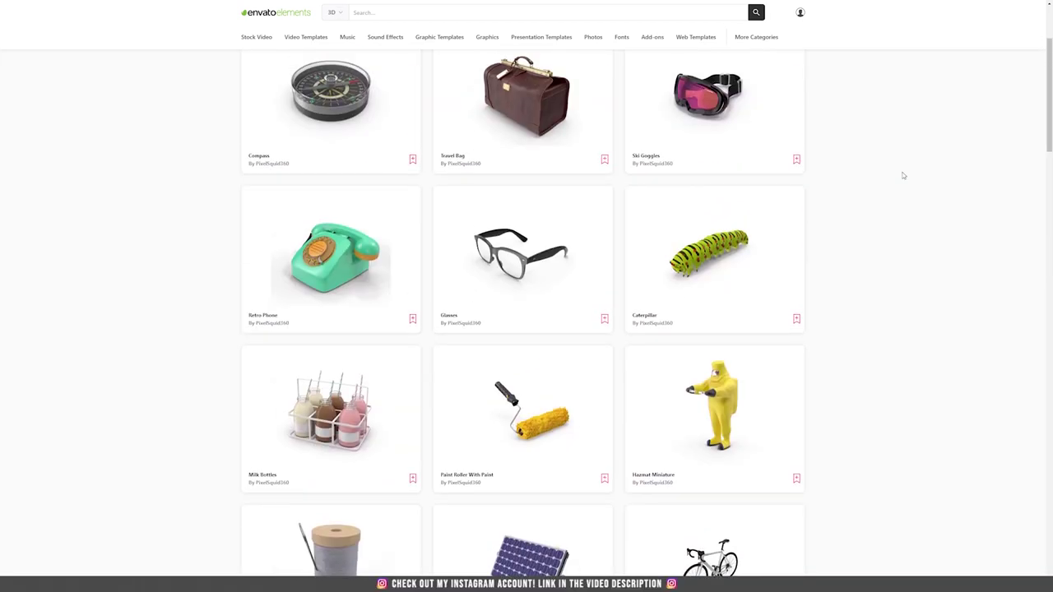
{"action": "scroll", "coordinate": [903, 176], "scroll_direction": "down", "scroll_amount": 5}
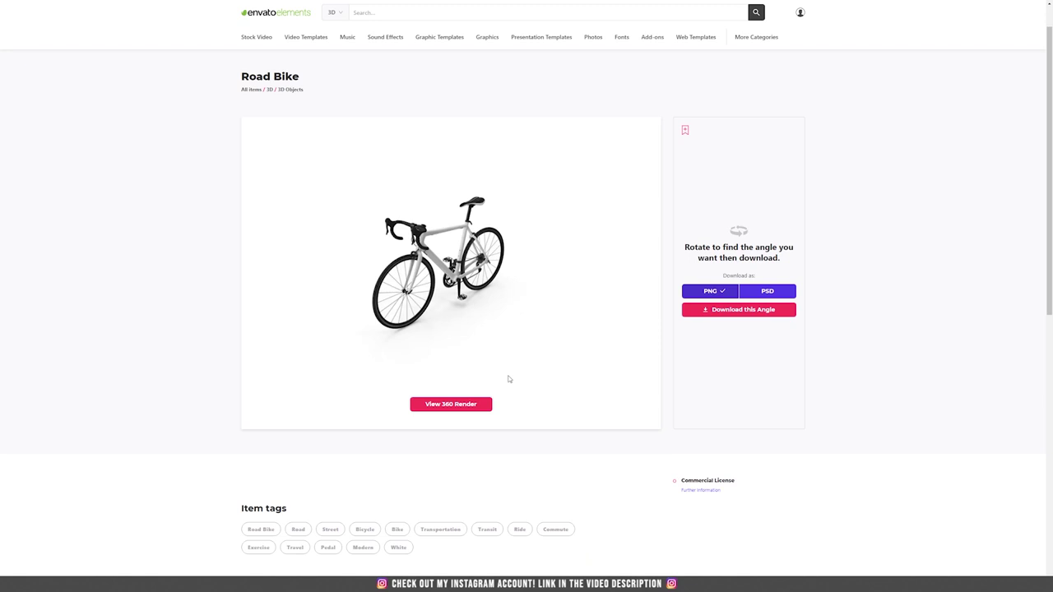
{"action": "left_click", "coordinate": [451, 404]}
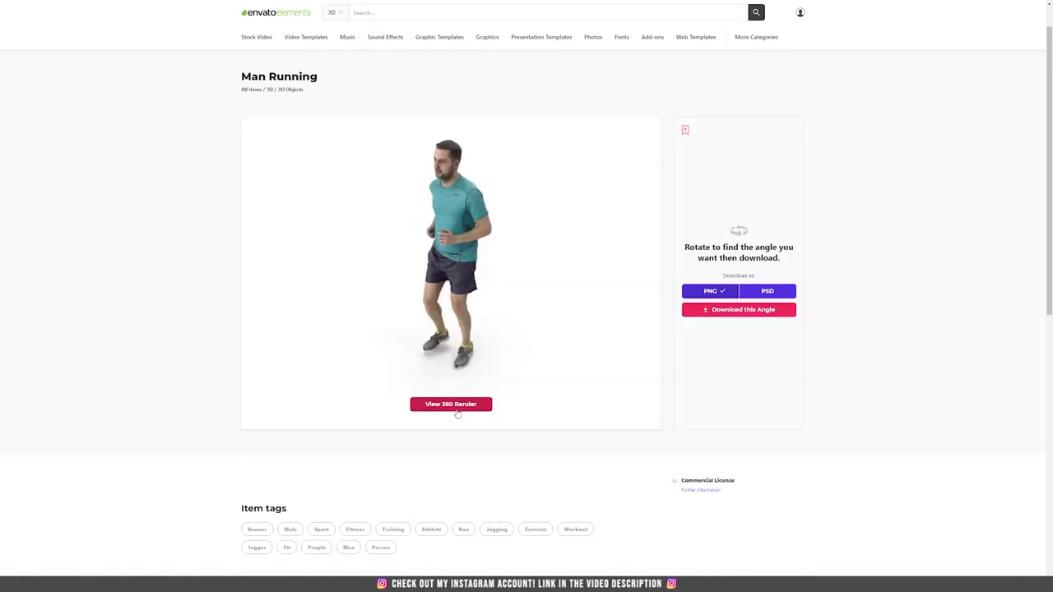
{"action": "left_click", "coordinate": [457, 406]}
{"action": "left_click_drag", "start_coordinate": [467, 236], "coordinate": [375, 22]}
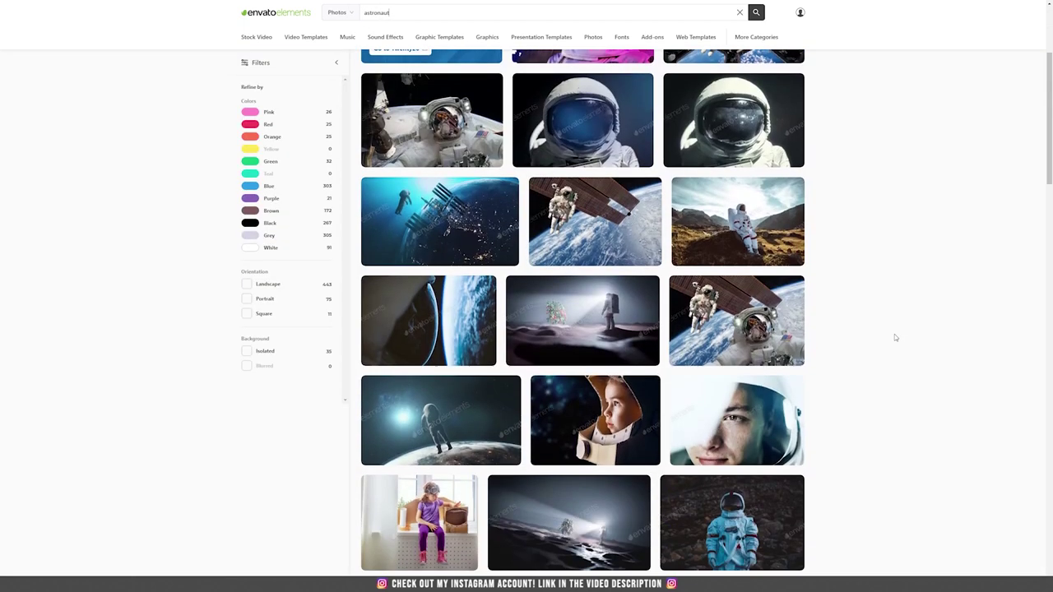
Step: Browse the astronaut photo results and the font catalogue
{"action": "scroll", "coordinate": [895, 335], "scroll_direction": "down", "scroll_amount": 3}
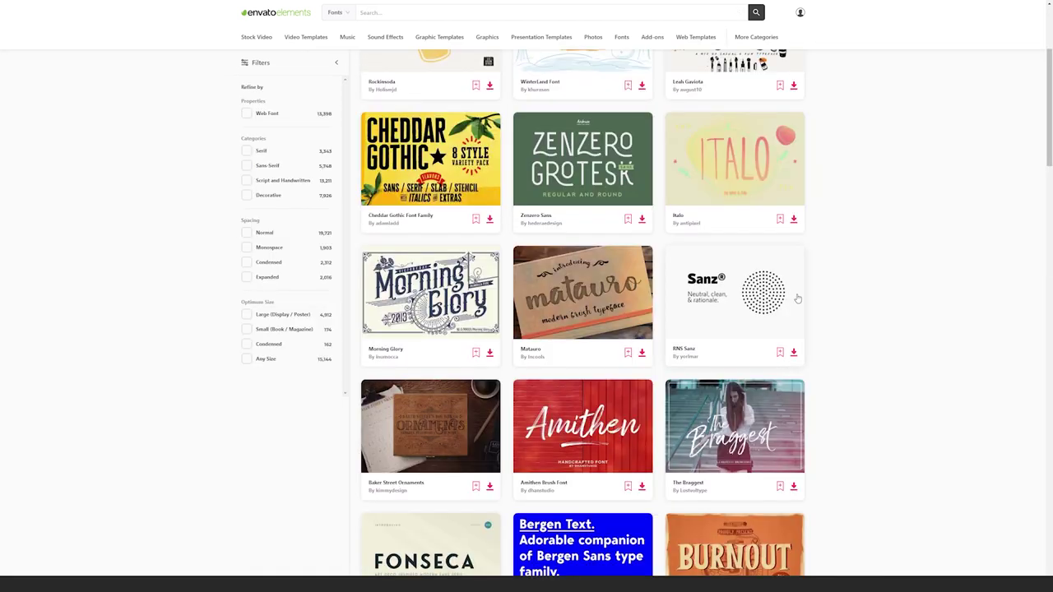
{"action": "scroll", "coordinate": [582, 329], "scroll_direction": "down", "scroll_amount": 3}
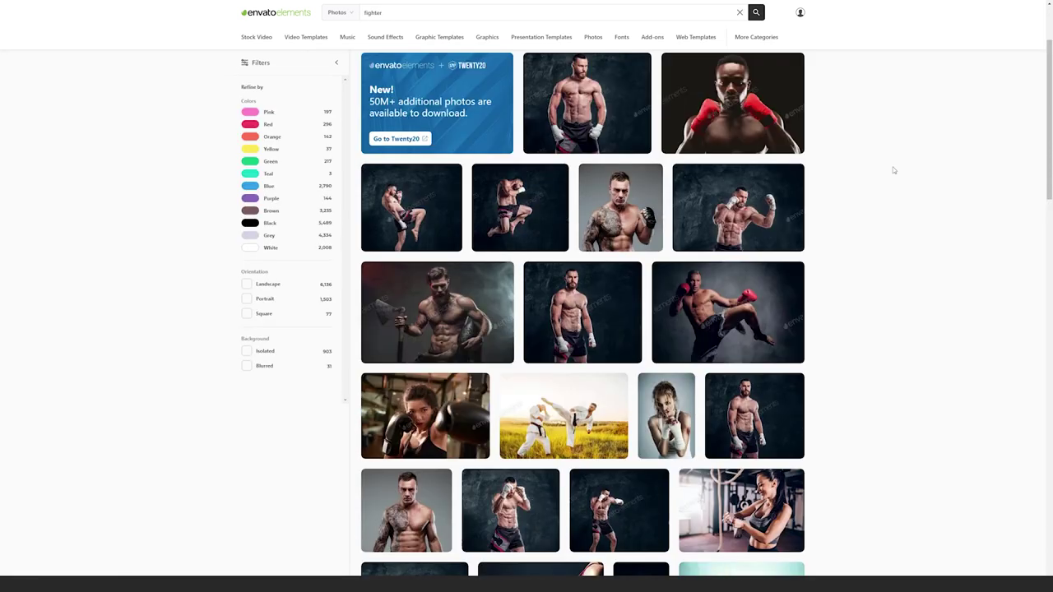
Step: Look through the first page of photo results for fighter
{"action": "scroll", "coordinate": [892, 170], "scroll_direction": "down", "scroll_amount": 2}
{"action": "scroll", "coordinate": [894, 170], "scroll_direction": "down", "scroll_amount": 6}
{"action": "scroll", "coordinate": [893, 172], "scroll_direction": "down", "scroll_amount": 7}
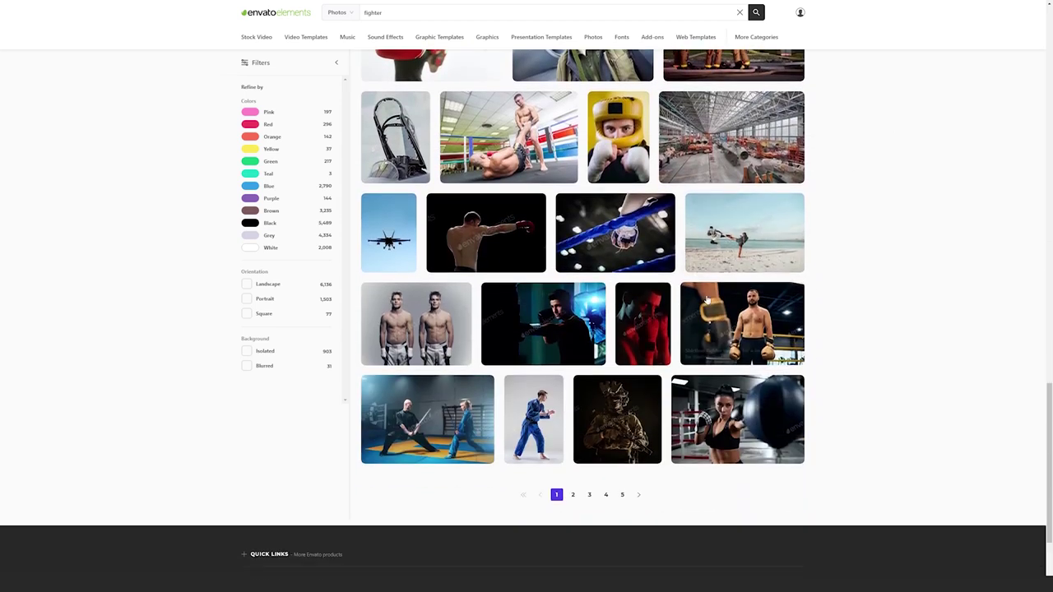
{"action": "scroll", "coordinate": [706, 301], "scroll_direction": "up", "scroll_amount": 6}
{"action": "scroll", "coordinate": [712, 299], "scroll_direction": "down", "scroll_amount": 5}
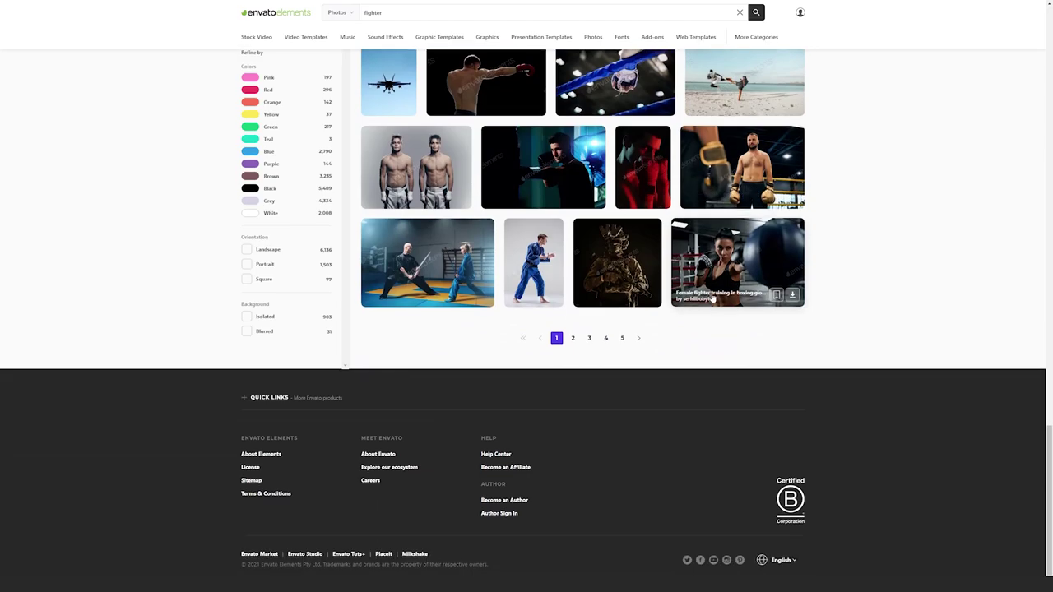
Step: Open the Fire Embers Vector Overlays item and read its description and specifications
{"action": "left_click", "coordinate": [802, 241]}
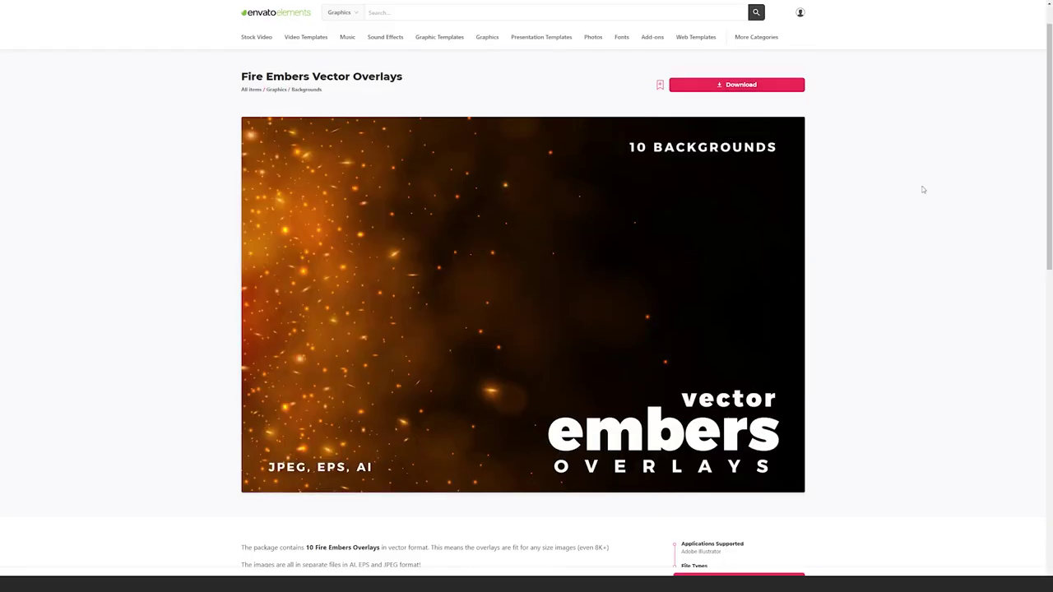
{"action": "scroll", "coordinate": [858, 247], "scroll_direction": "down", "scroll_amount": 4}
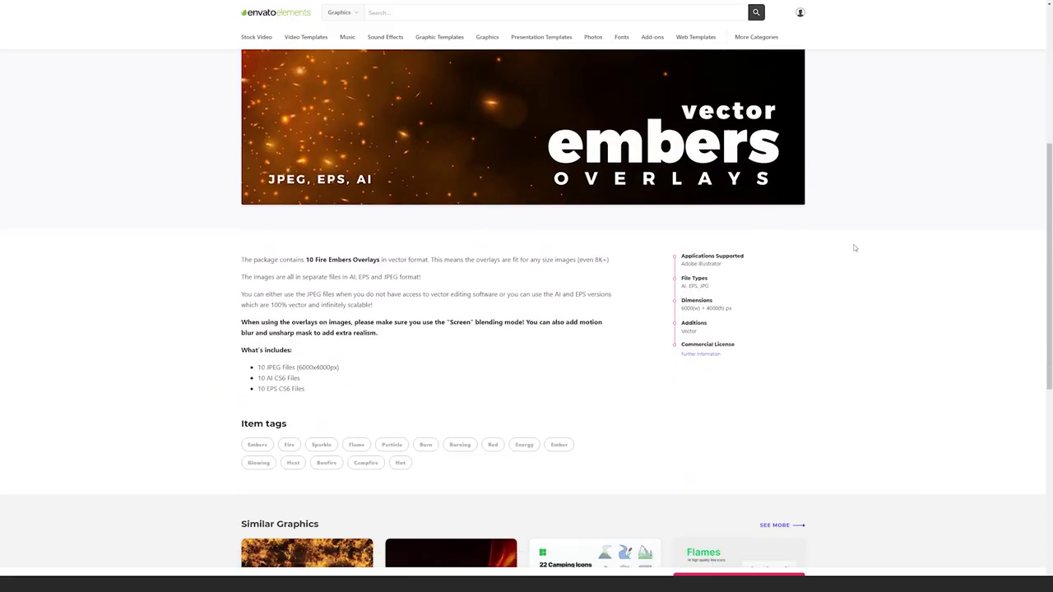
Step: Return to the page start and enter waterm as a new graphics search term
{"action": "scroll", "coordinate": [855, 247], "scroll_direction": "up", "scroll_amount": 4}
{"action": "left_click", "coordinate": [401, 14]}
{"action": "type", "text": "waterm"}
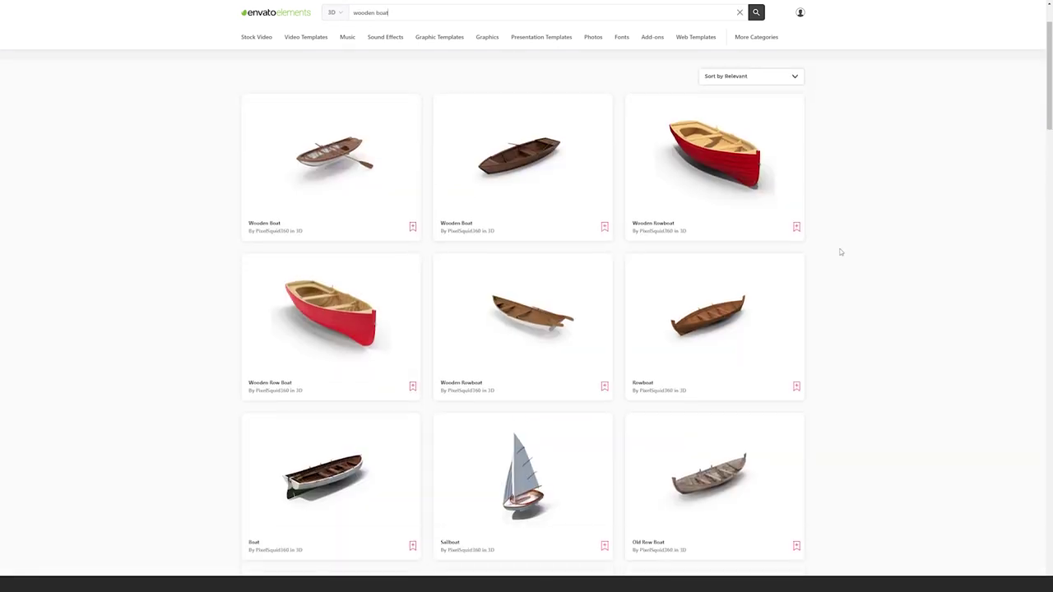
Step: Browse the 3D results for wooden boat and rotate the Old Row Boat's 360 render
{"action": "scroll", "coordinate": [843, 276], "scroll_direction": "down", "scroll_amount": 2}
{"action": "scroll", "coordinate": [843, 280], "scroll_direction": "down", "scroll_amount": 11}
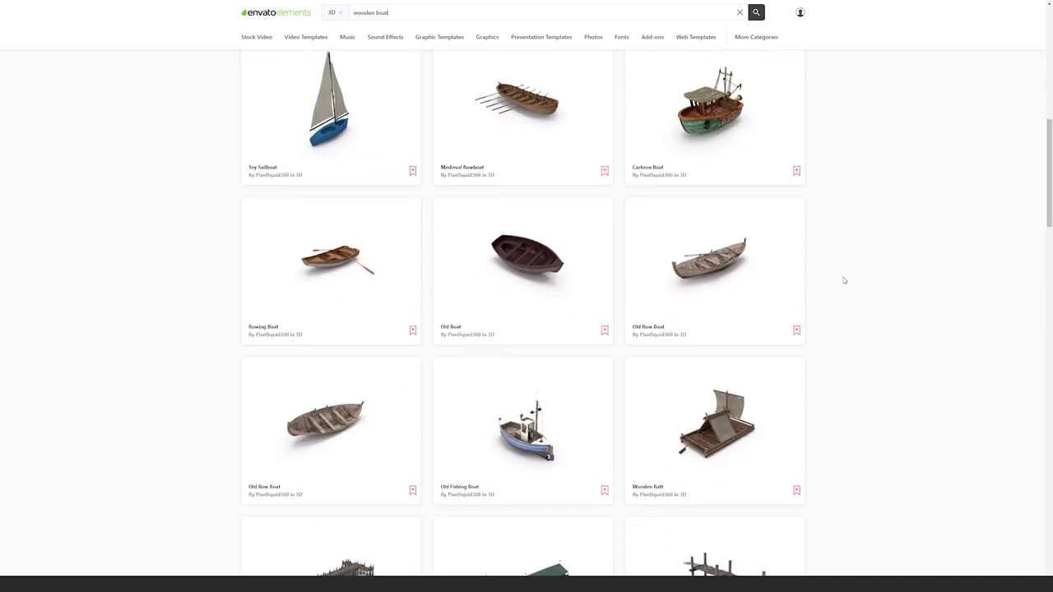
{"action": "scroll", "coordinate": [844, 280], "scroll_direction": "down", "scroll_amount": 9}
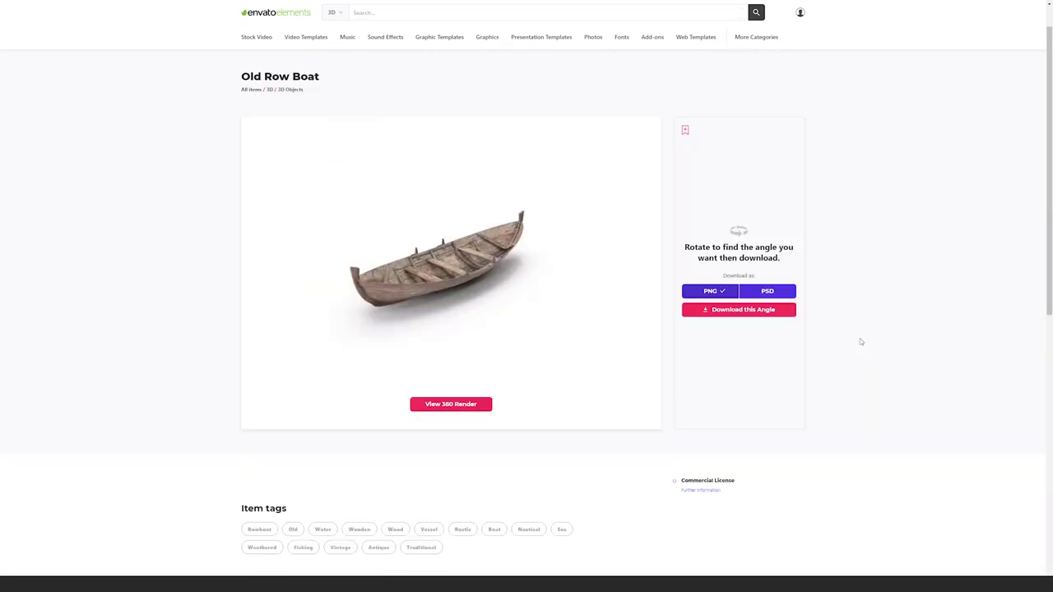
{"action": "left_click", "coordinate": [458, 404]}
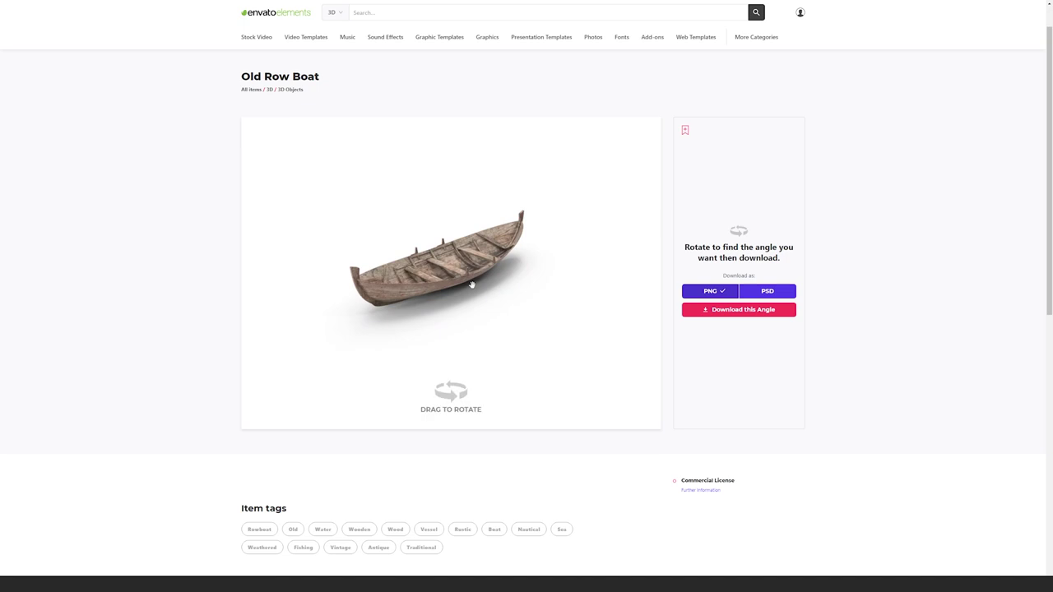
{"action": "left_click_drag", "start_coordinate": [473, 267], "coordinate": [442, 265]}
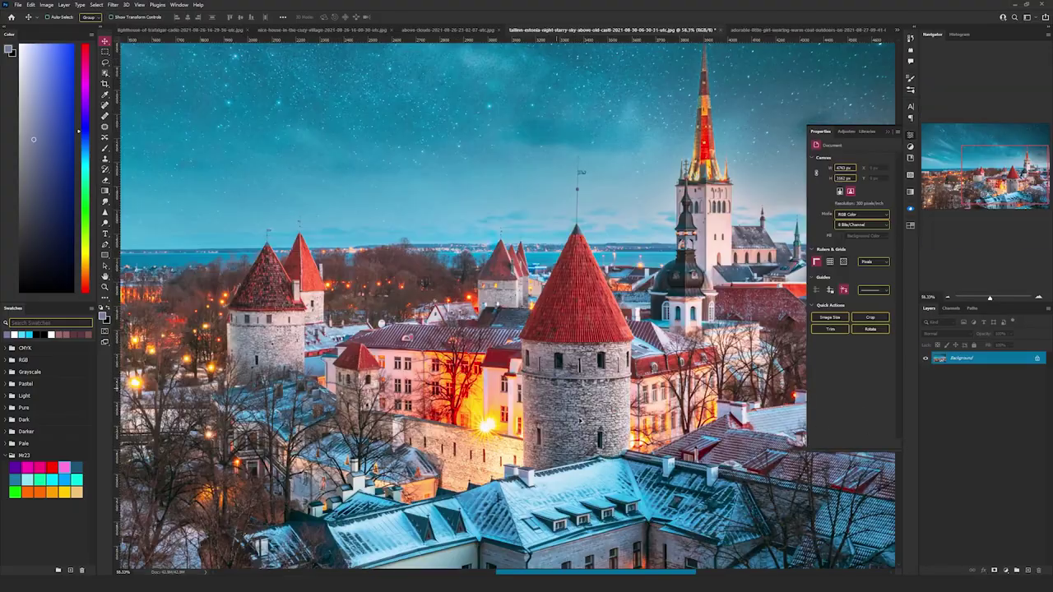
Step: Outline a slanted panel of the snowy roof in the Tallinn photo with the Pen tool and convert the path to a selection
{"action": "scroll", "coordinate": [288, 377], "scroll_direction": "up", "scroll_amount": 5}
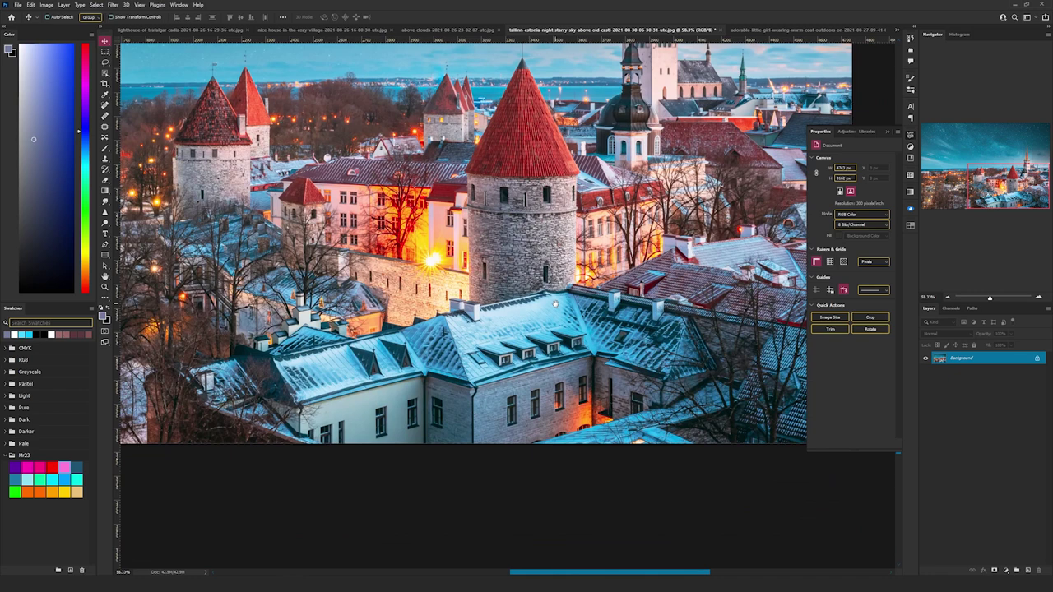
{"action": "scroll", "coordinate": [288, 377], "scroll_direction": "up", "scroll_amount": 5}
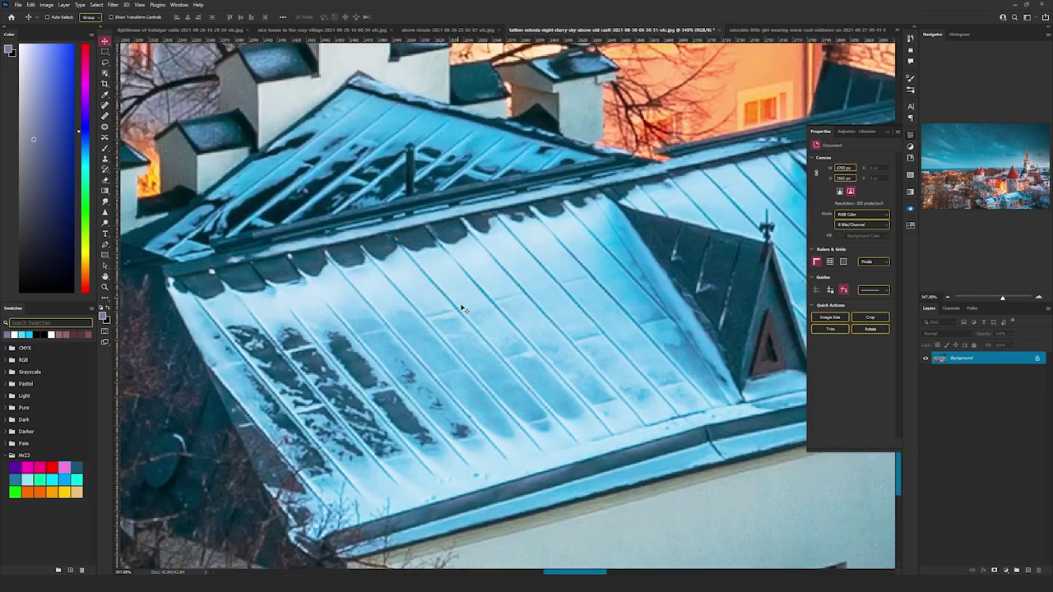
{"action": "scroll", "coordinate": [464, 309], "scroll_direction": "up", "scroll_amount": 2}
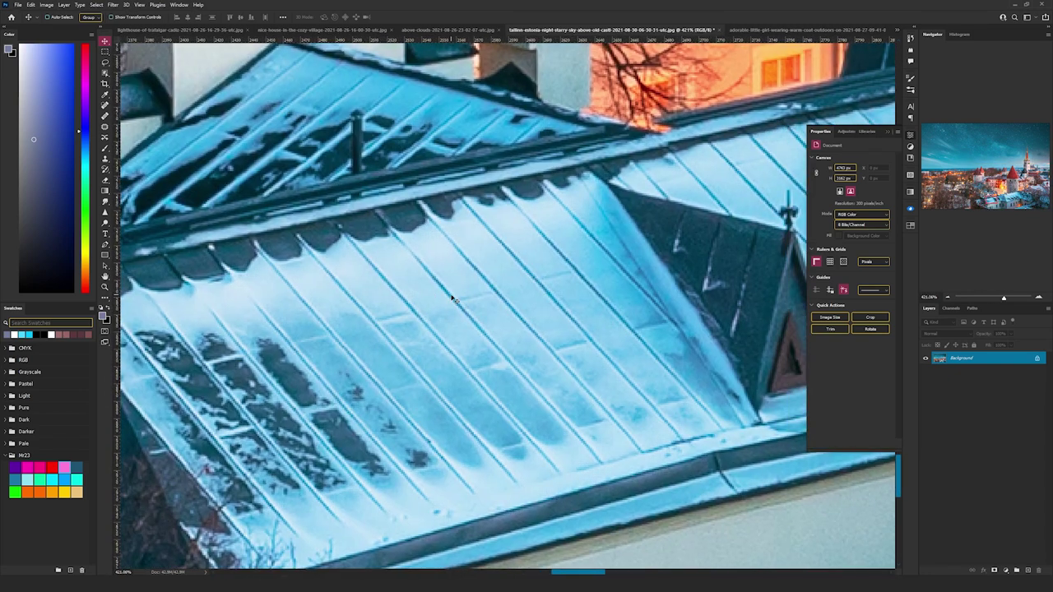
{"action": "key", "text": "p"}
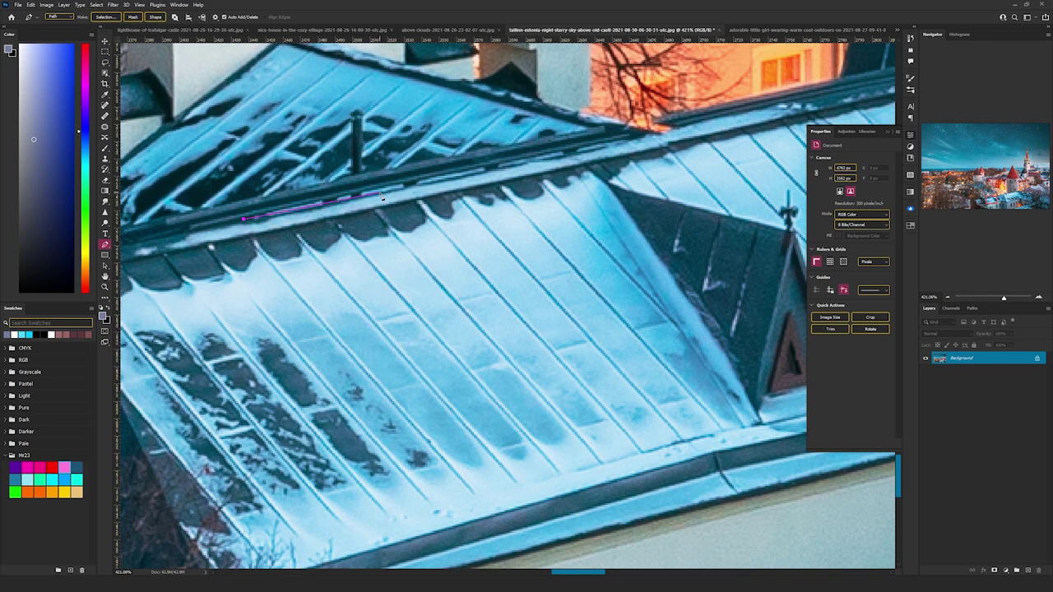
{"action": "left_click", "coordinate": [383, 198]}
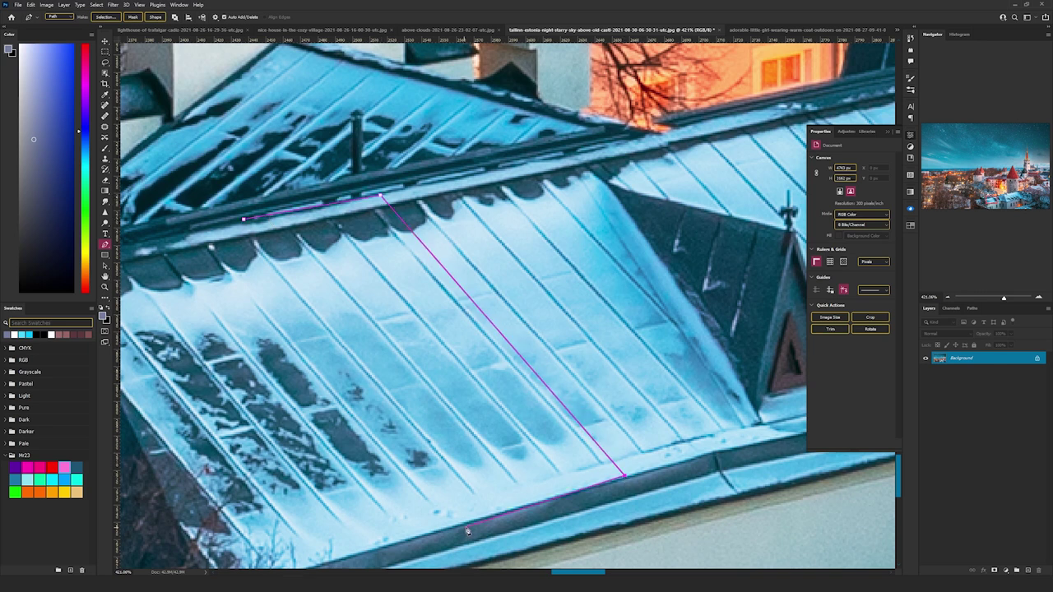
{"action": "left_click", "coordinate": [243, 219]}
{"action": "key", "text": "ctrl+Return"}
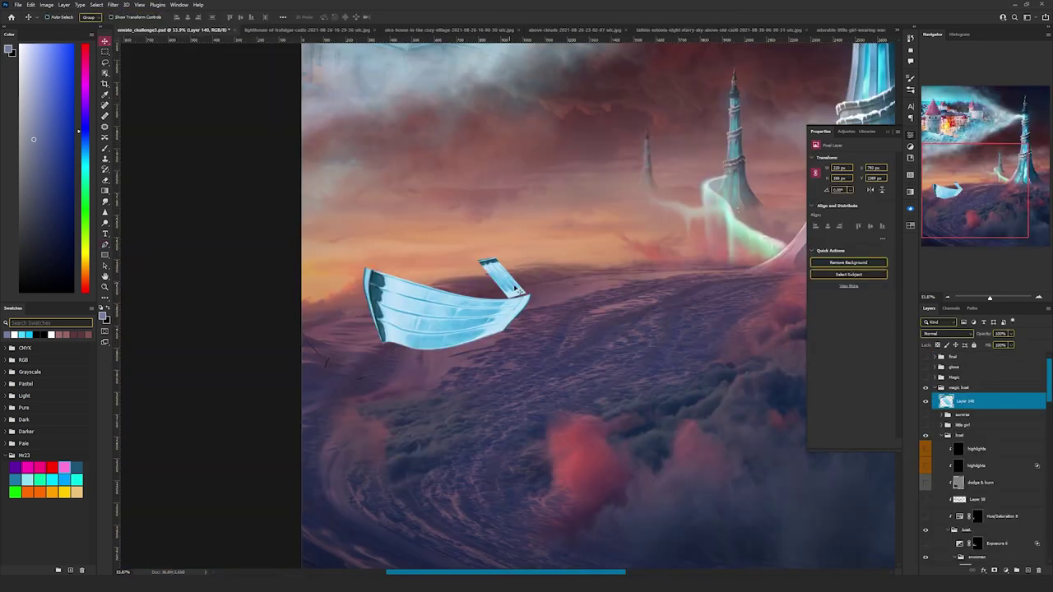
Step: Place the roof piece beside the boat in the composite, and rotate and scale it to a roughly horizontal plank section
{"action": "left_click_drag", "start_coordinate": [479, 248], "coordinate": [729, 273]}
{"action": "key", "text": "ctrl+t"}
{"action": "key", "text": "Return"}
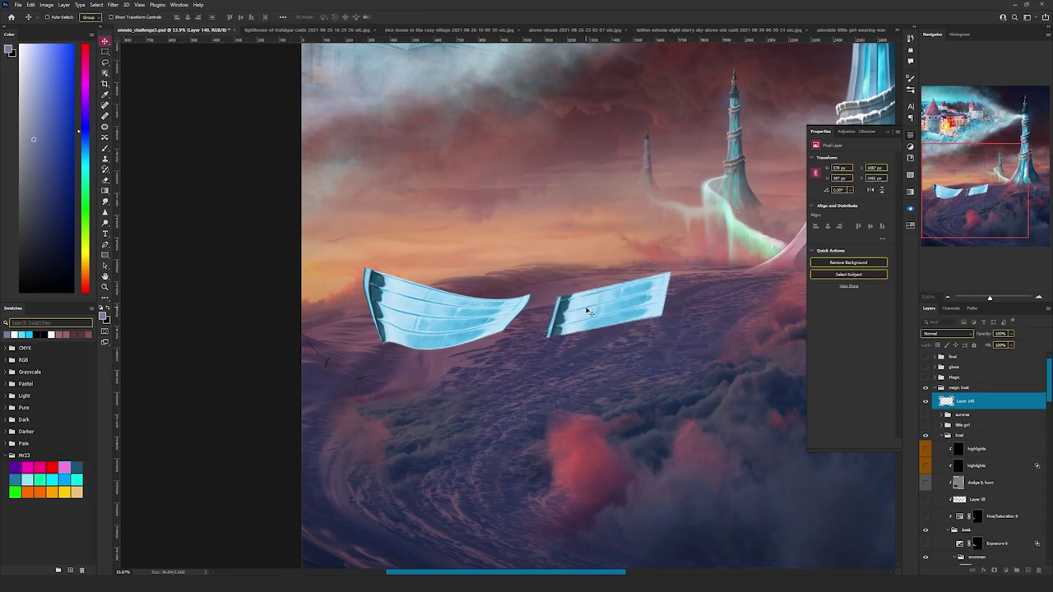
Step: Warp the roof piece beside the boat, bending its ends and edges into a curved hull side
{"action": "scroll", "coordinate": [617, 305], "scroll_direction": "up", "scroll_amount": 2}
{"action": "key", "text": "ctrl+t"}
{"action": "key", "text": "ctrl+t"}
{"action": "right_click", "coordinate": [607, 314]}
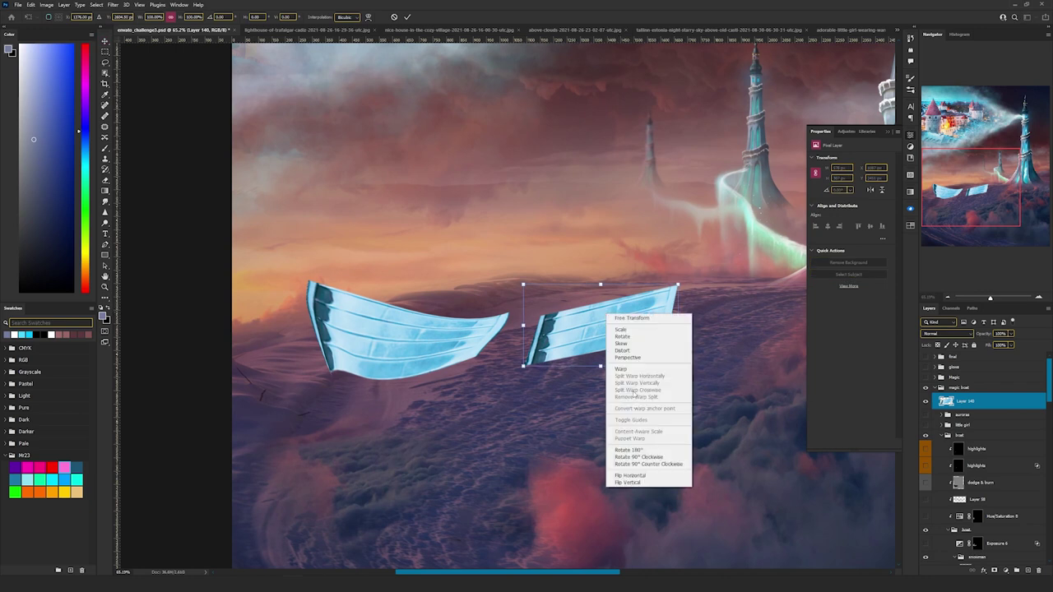
{"action": "left_click", "coordinate": [621, 370]}
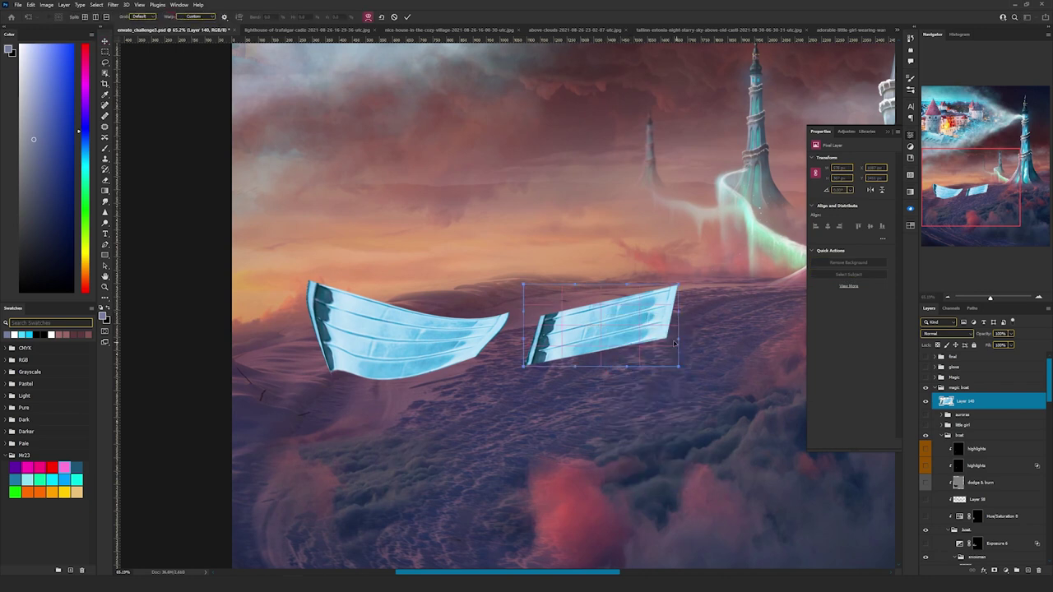
{"action": "left_click_drag", "start_coordinate": [668, 337], "coordinate": [656, 325]}
{"action": "left_click_drag", "start_coordinate": [554, 324], "coordinate": [528, 308]}
{"action": "left_click_drag", "start_coordinate": [525, 367], "coordinate": [532, 391]}
{"action": "left_click_drag", "start_coordinate": [536, 339], "coordinate": [527, 336]}
{"action": "left_click_drag", "start_coordinate": [597, 302], "coordinate": [603, 319]}
{"action": "left_click_drag", "start_coordinate": [678, 285], "coordinate": [669, 291]}
{"action": "left_click_drag", "start_coordinate": [543, 382], "coordinate": [599, 324]}
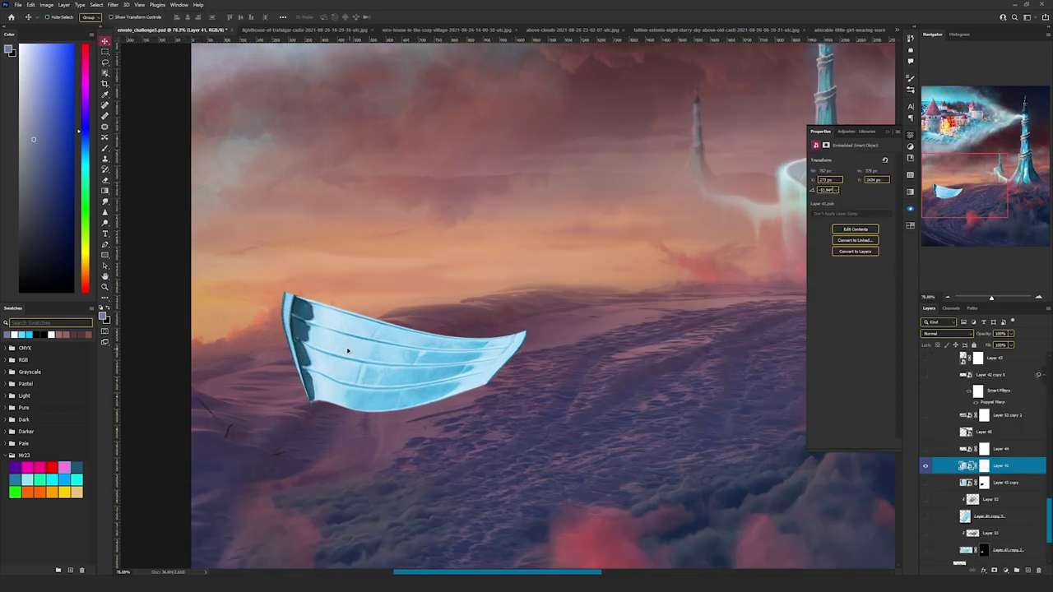
Step: Select the boat's bow piece, Layer 41 copy, and try shifting it
{"action": "scroll", "coordinate": [348, 352], "scroll_direction": "up", "scroll_amount": 2}
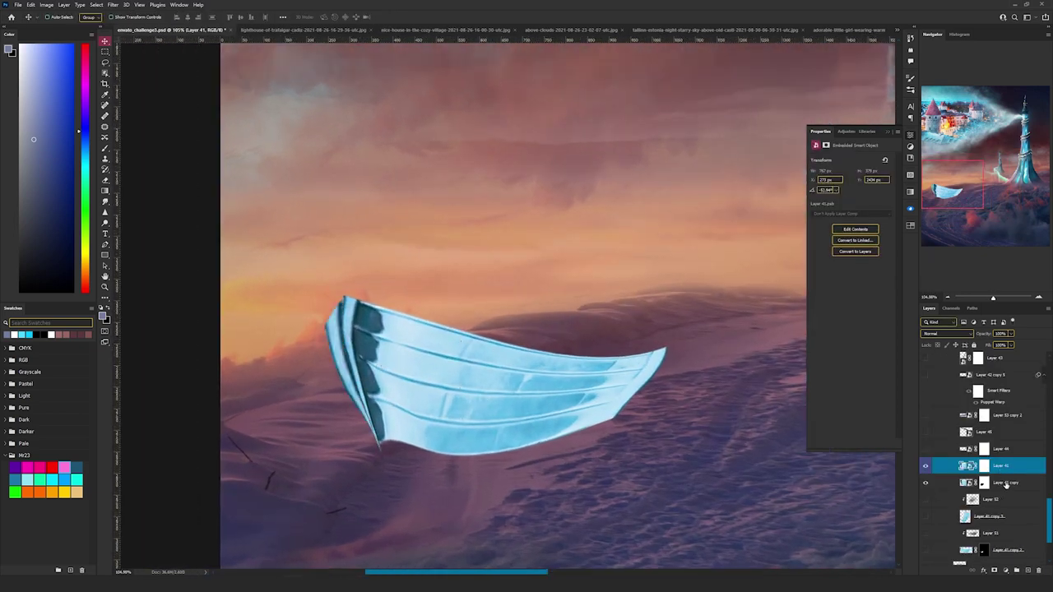
{"action": "left_click", "coordinate": [1006, 484]}
{"action": "left_click_drag", "start_coordinate": [570, 370], "coordinate": [536, 352]}
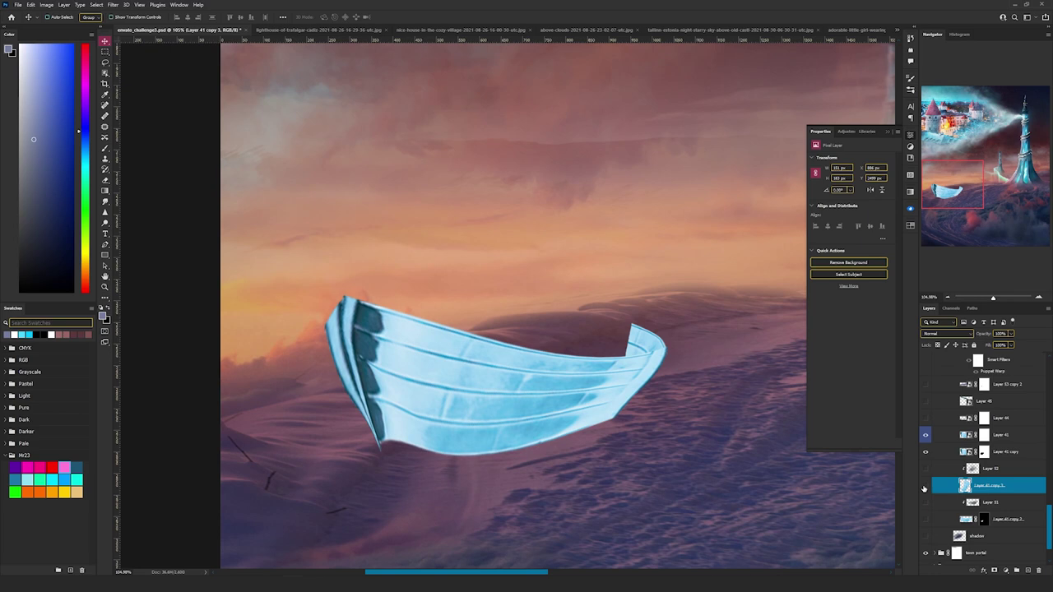
Step: Show the boat's stern piece and far-side hull layer, trying a move of the stern piece and undoing it
{"action": "left_click", "coordinate": [925, 487]}
{"action": "left_click", "coordinate": [925, 487]}
{"action": "left_click_drag", "start_coordinate": [707, 344], "coordinate": [674, 282]}
{"action": "key", "text": "ctrl+z"}
{"action": "left_click", "coordinate": [925, 519]}
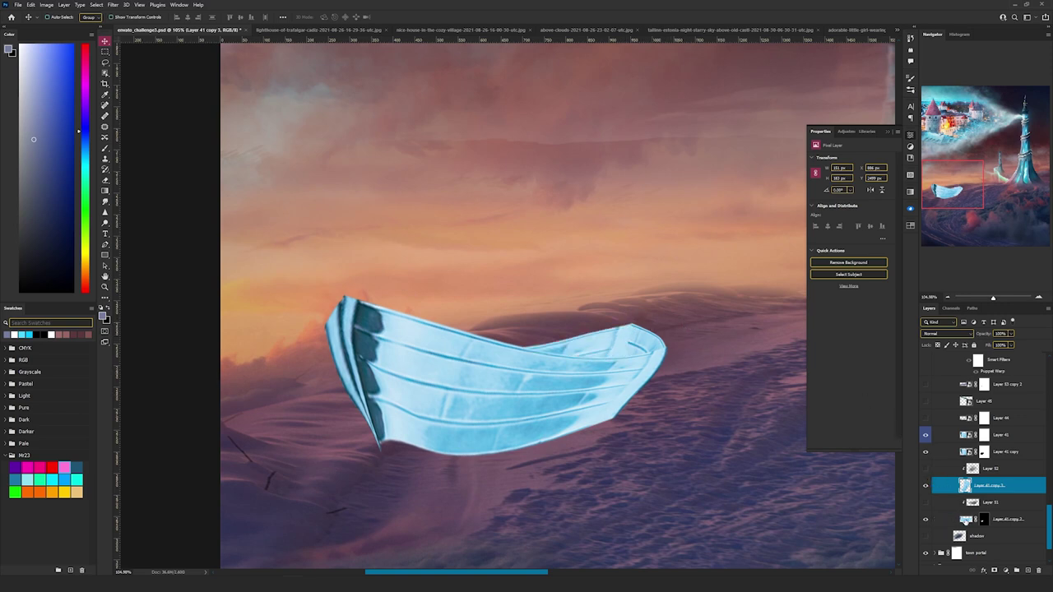
Step: Lift the far-side hull piece above the boat and circle it and the matching near-side hull section in red
{"action": "left_click", "coordinate": [965, 520]}
{"action": "left_click_drag", "start_coordinate": [693, 379], "coordinate": [672, 266]}
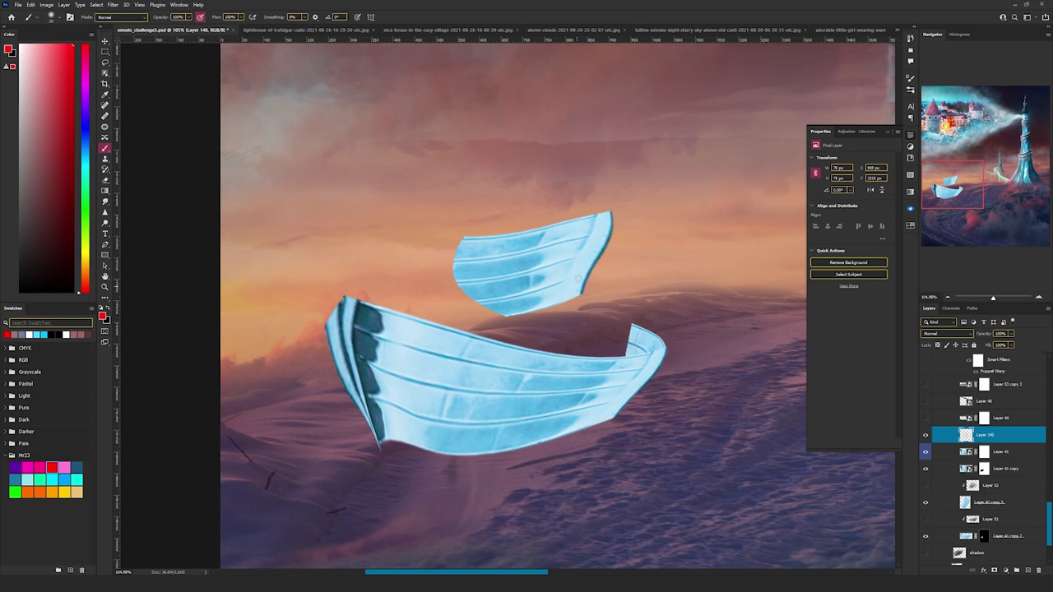
{"action": "mouse_move", "coordinate": [502, 219]}
{"action": "left_mouse_down"}
{"action": "mouse_move", "coordinate": [552, 306]}
{"action": "mouse_move", "coordinate": [535, 187]}
{"action": "left_mouse_up"}
{"action": "mouse_move", "coordinate": [634, 349]}
{"action": "left_mouse_down"}
{"action": "mouse_move", "coordinate": [514, 431]}
{"action": "mouse_move", "coordinate": [519, 331]}
{"action": "left_mouse_up"}
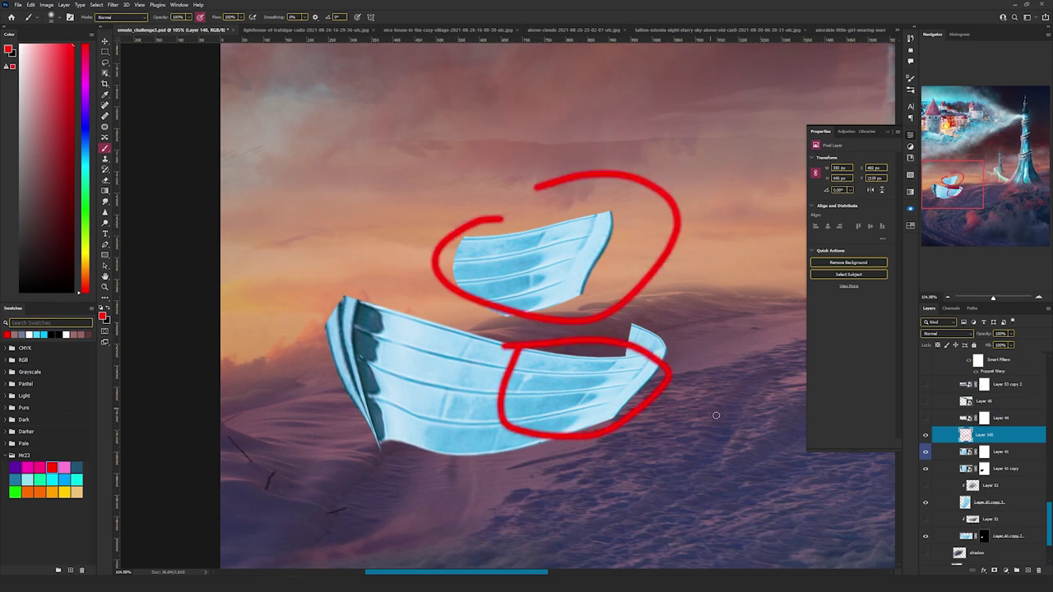
{"action": "key", "text": "v"}
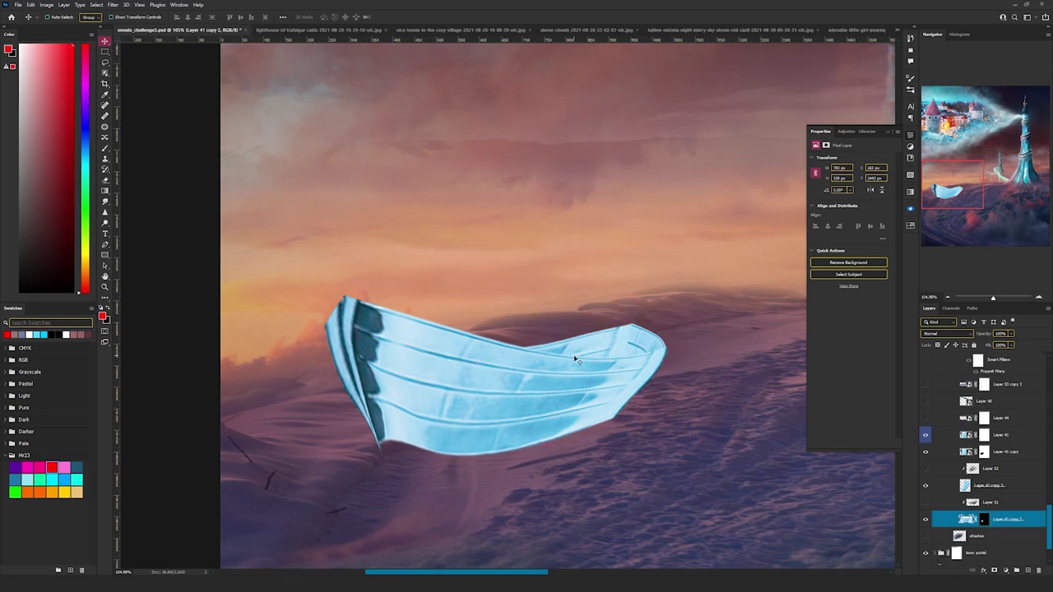
Step: Show the stern's clipped shading layer, Layer 52, and try moving the stern piece, undoing the move
{"action": "scroll", "coordinate": [575, 359], "scroll_direction": "down", "scroll_amount": 5}
{"action": "scroll", "coordinate": [525, 356], "scroll_direction": "up", "scroll_amount": 5}
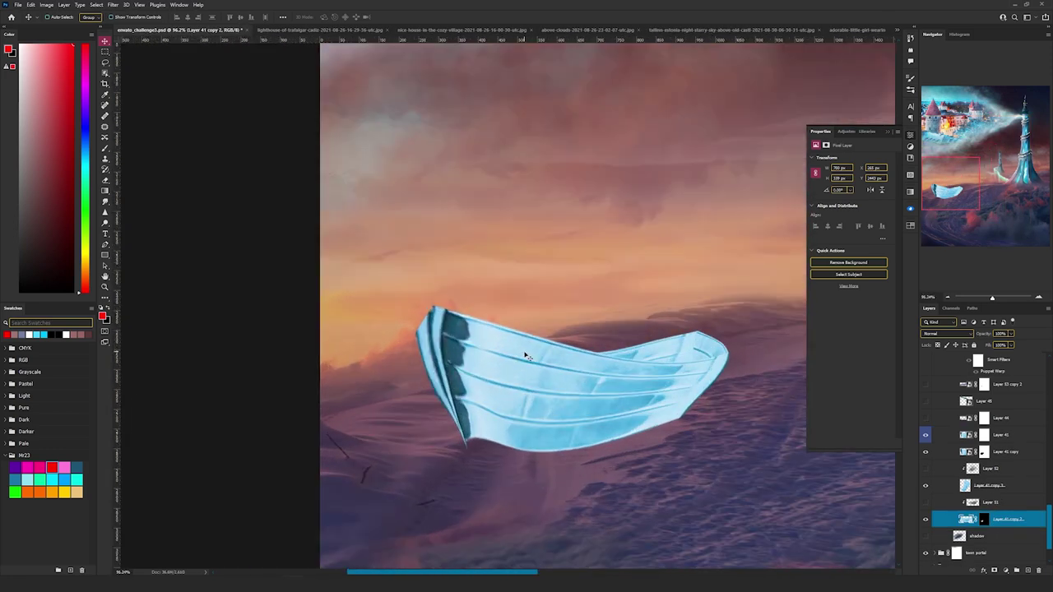
{"action": "left_click_drag", "start_coordinate": [596, 352], "coordinate": [526, 398]}
{"action": "left_click", "coordinate": [928, 469]}
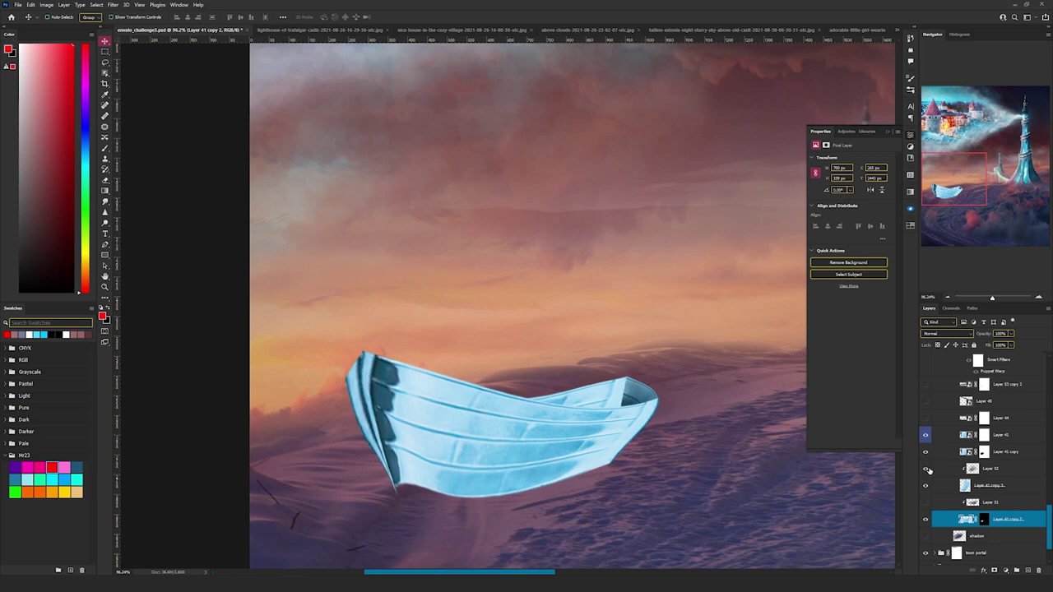
{"action": "left_click", "coordinate": [991, 470]}
{"action": "left_click", "coordinate": [988, 485]}
{"action": "left_click_drag", "start_coordinate": [670, 394], "coordinate": [693, 335]}
{"action": "key", "text": "ctrl+z"}
Step: Check the blend mode of Layer 52, and show and select Layer 51, the shading clipped to the far-side hull
{"action": "left_click", "coordinate": [1022, 470]}
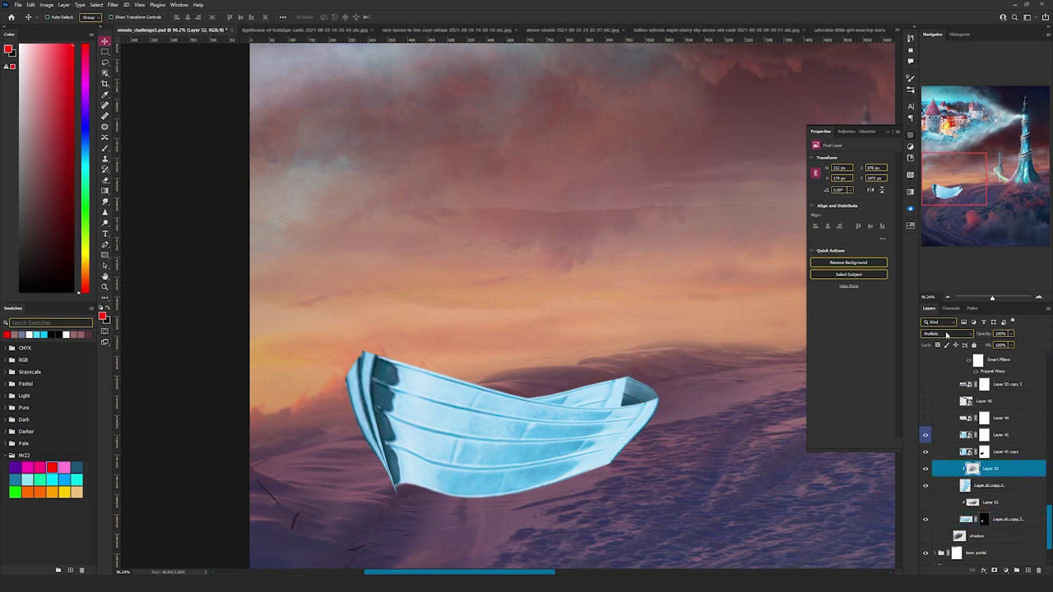
{"action": "left_click", "coordinate": [947, 335]}
{"action": "left_click", "coordinate": [940, 336]}
{"action": "left_click", "coordinate": [988, 503]}
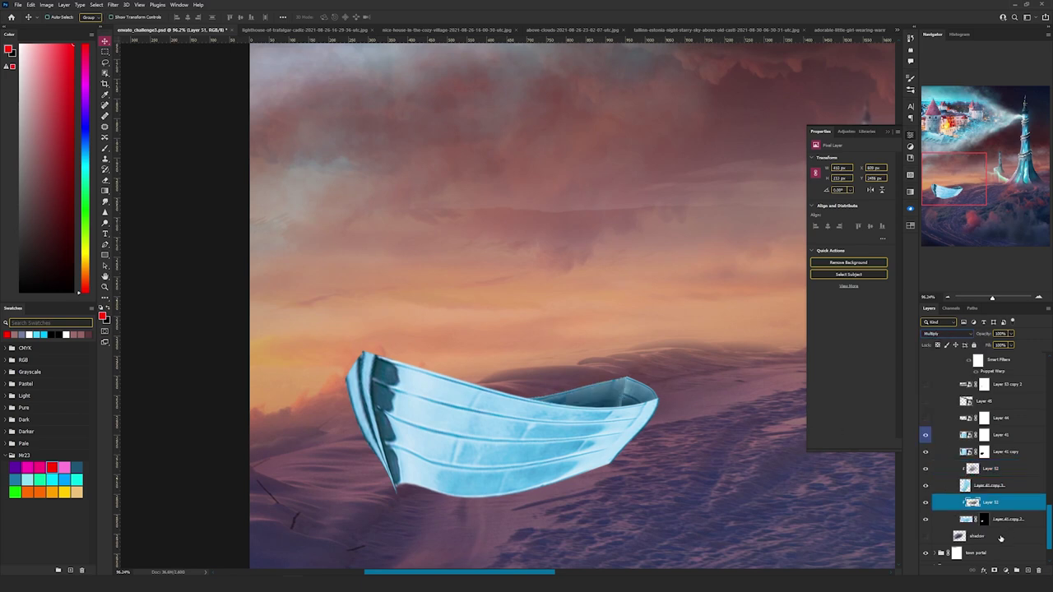
Step: Show the shadow layer beneath the boat and select it, toggling it and the Layer 51 shading to compare the effect
{"action": "left_click", "coordinate": [926, 536]}
{"action": "left_click_drag", "start_coordinate": [714, 489], "coordinate": [689, 287]}
{"action": "left_click", "coordinate": [928, 503]}
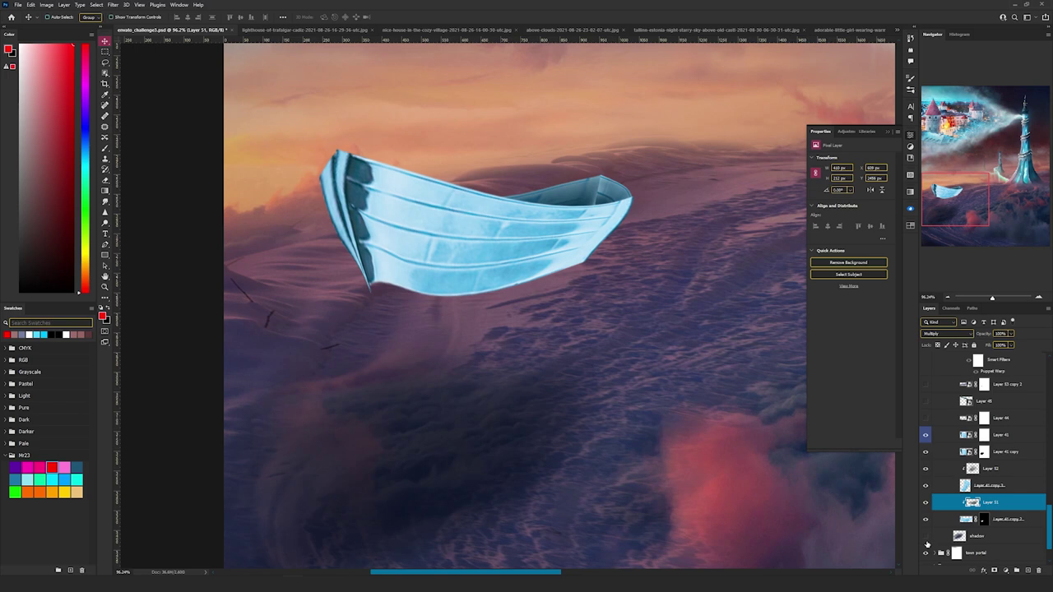
{"action": "left_click", "coordinate": [928, 503]}
{"action": "left_click", "coordinate": [927, 538]}
{"action": "left_click", "coordinate": [996, 540]}
{"action": "left_click", "coordinate": [926, 537]}
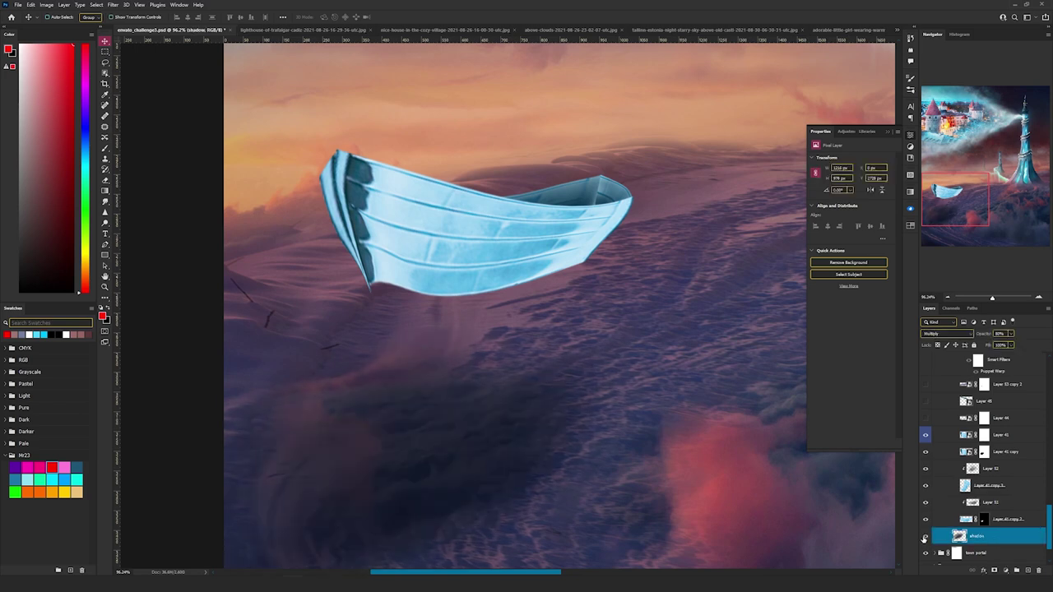
Step: Examine the blue boat and the shadow on the ground beneath it, up close and within the whole scene
{"action": "left_click_drag", "start_coordinate": [658, 428], "coordinate": [674, 404]}
{"action": "scroll", "coordinate": [674, 404], "scroll_direction": "down", "scroll_amount": 4}
{"action": "scroll", "coordinate": [629, 399], "scroll_direction": "up", "scroll_amount": 4}
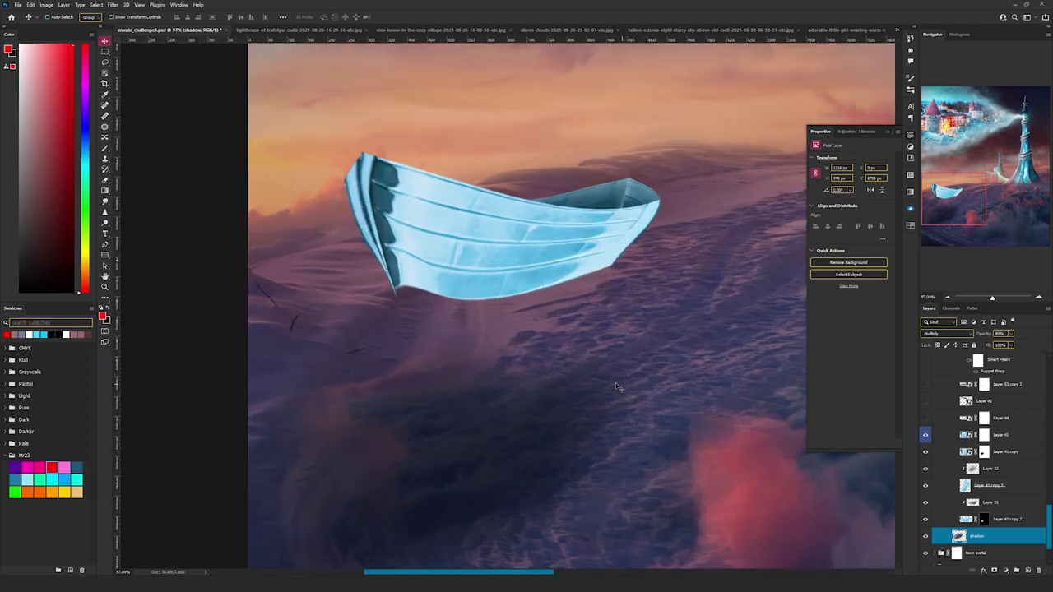
{"action": "scroll", "coordinate": [586, 280], "scroll_direction": "down", "scroll_amount": 5}
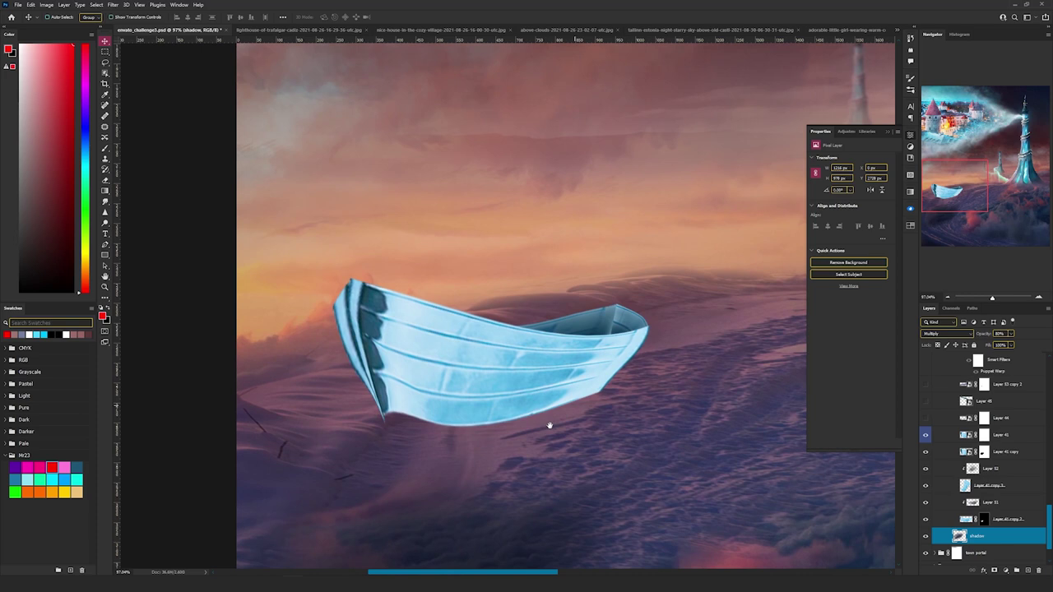
{"action": "scroll", "coordinate": [405, 409], "scroll_direction": "up", "scroll_amount": 3}
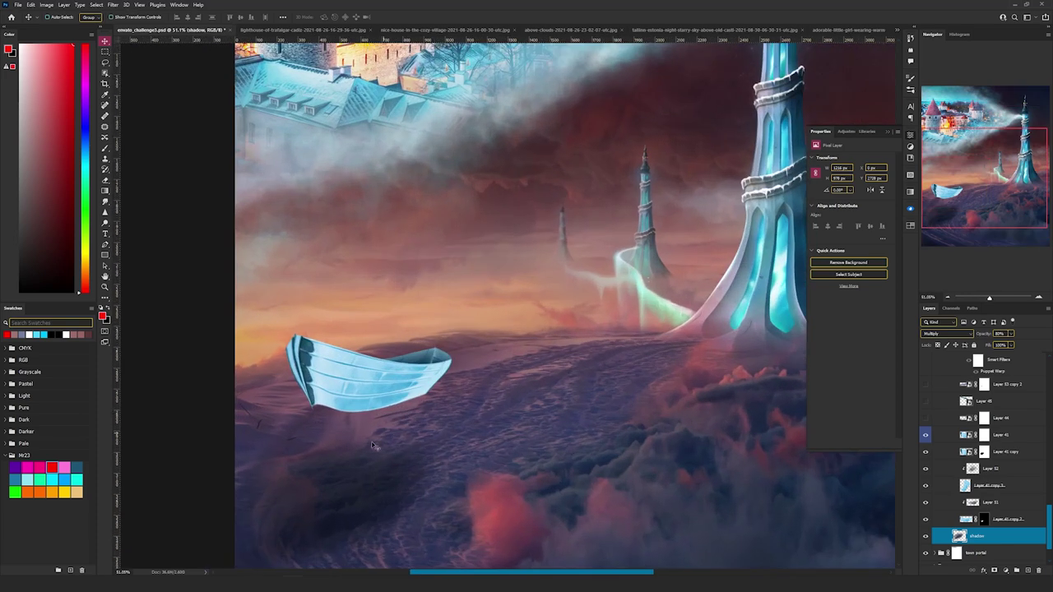
{"action": "scroll", "coordinate": [392, 410], "scroll_direction": "up", "scroll_amount": 2}
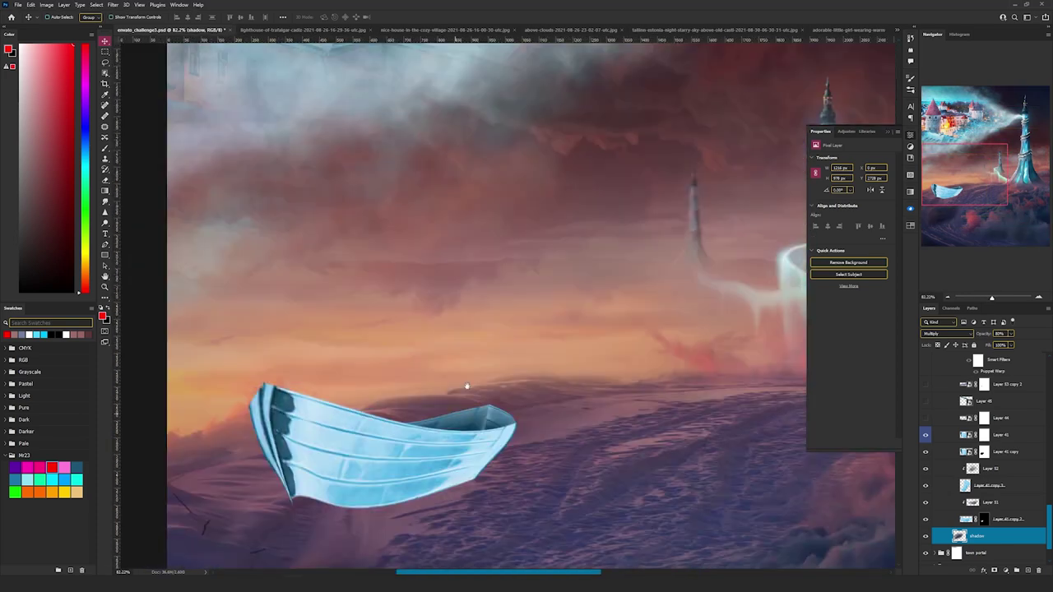
{"action": "scroll", "coordinate": [461, 395], "scroll_direction": "up", "scroll_amount": 1}
Step: Show and select Layer 44, the thin dark strip above the boat
{"action": "left_click_drag", "start_coordinate": [502, 445], "coordinate": [524, 319]}
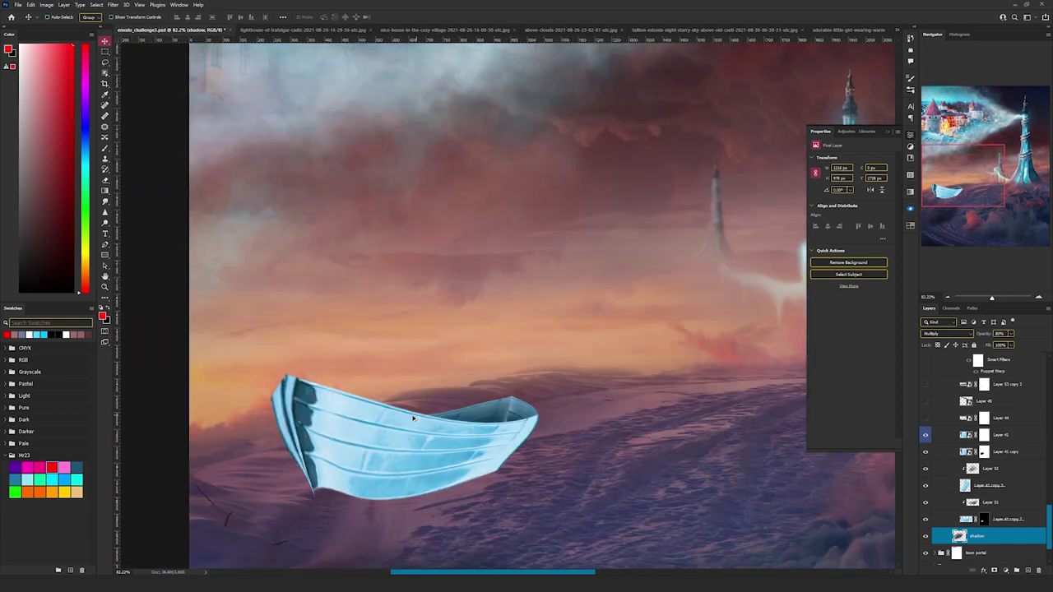
{"action": "scroll", "coordinate": [413, 419], "scroll_direction": "up", "scroll_amount": 2}
{"action": "left_click", "coordinate": [997, 418]}
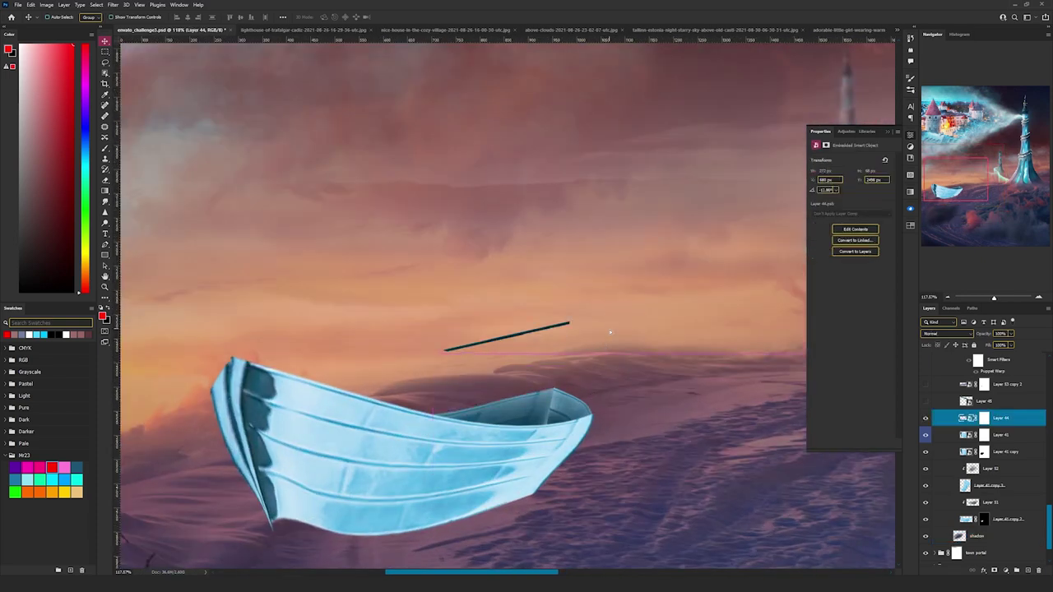
Step: In the Tallinn old castle photo, outline the long thin dark roof strip with the Pen tool and convert the path to a selection
{"action": "left_click", "coordinate": [730, 30]}
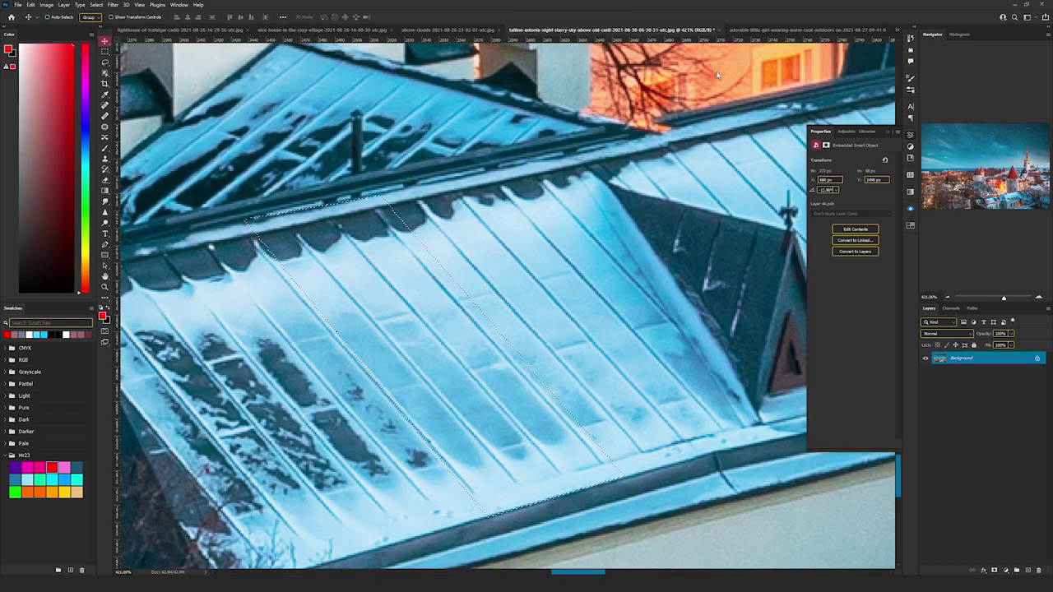
{"action": "scroll", "coordinate": [354, 322], "scroll_direction": "up", "scroll_amount": 2}
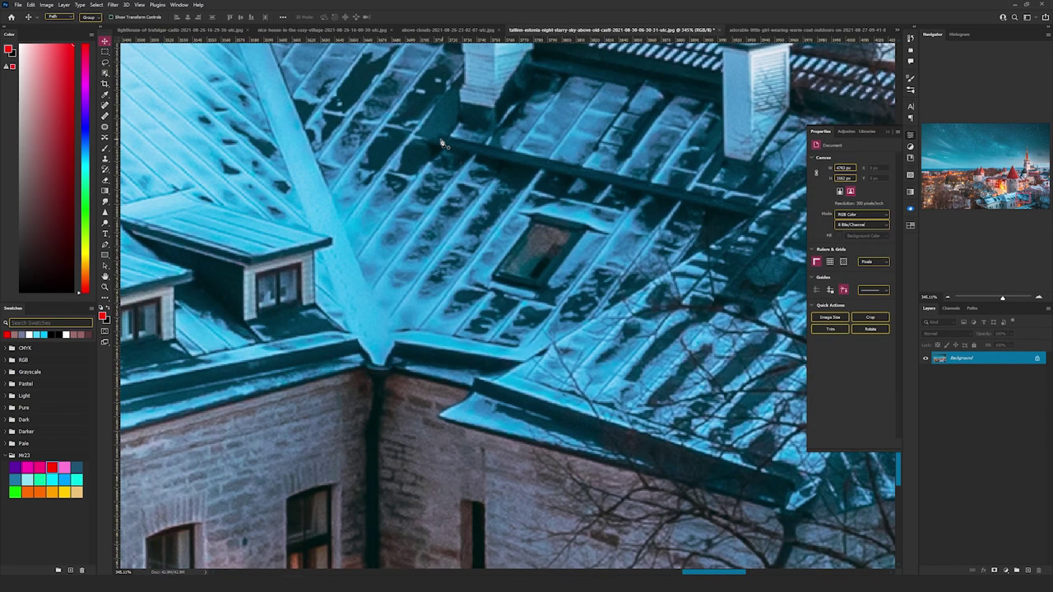
{"action": "key", "text": "p"}
{"action": "left_click", "coordinate": [437, 139]}
{"action": "left_click", "coordinate": [428, 141]}
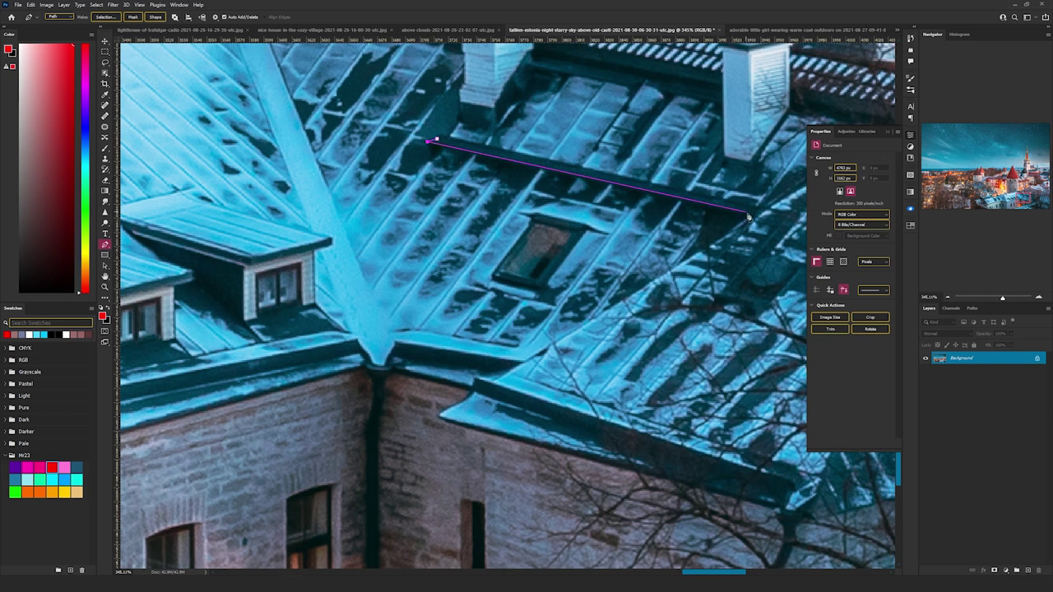
{"action": "left_click", "coordinate": [751, 212]}
{"action": "left_click", "coordinate": [440, 141]}
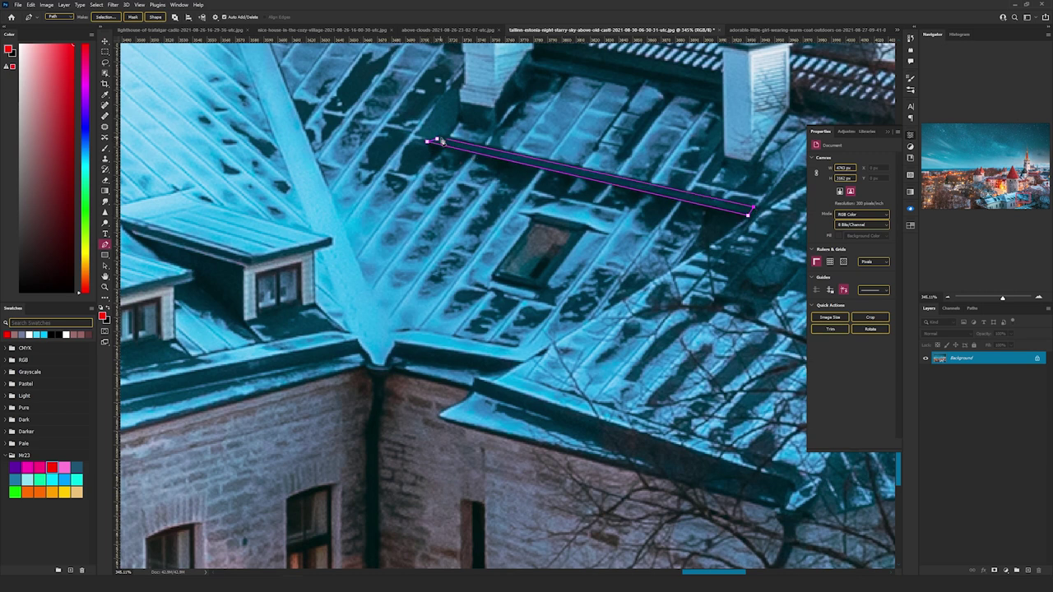
{"action": "key", "text": "ctrl+Return"}
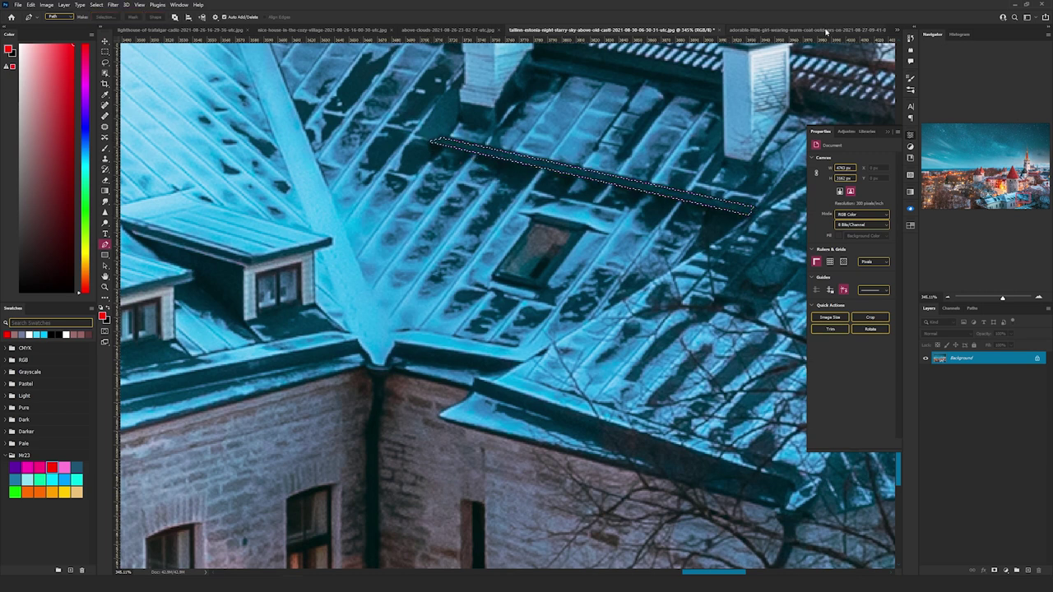
Step: Bring the selected roof strip into the boat composite and transform it to lie along the boat's far rim
{"action": "left_click", "coordinate": [897, 30]}
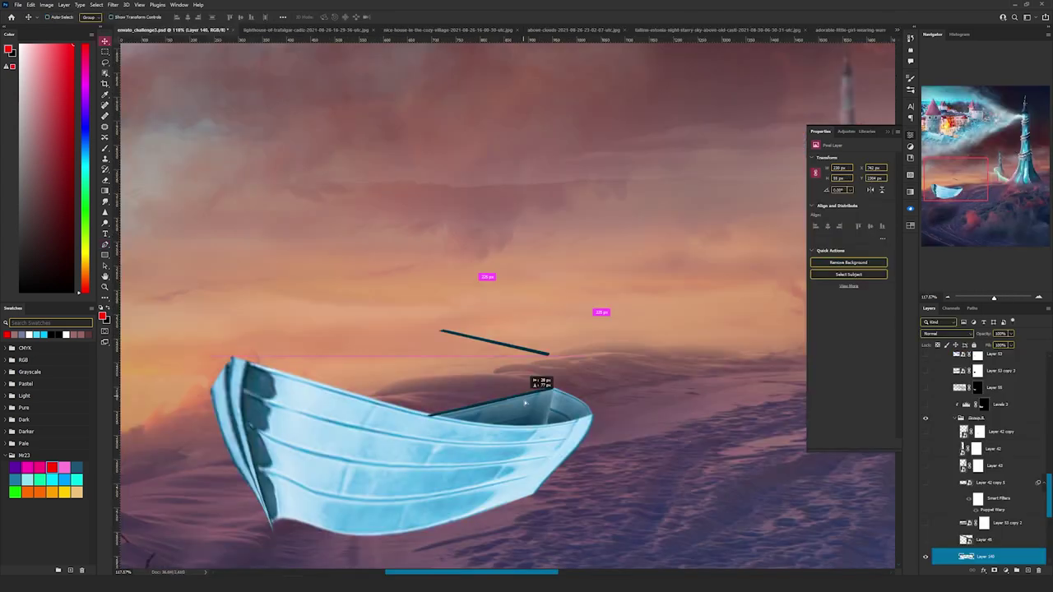
{"action": "left_click_drag", "start_coordinate": [526, 403], "coordinate": [586, 359]}
{"action": "key", "text": "ctrl+t"}
{"action": "left_click_drag", "start_coordinate": [487, 371], "coordinate": [559, 388]}
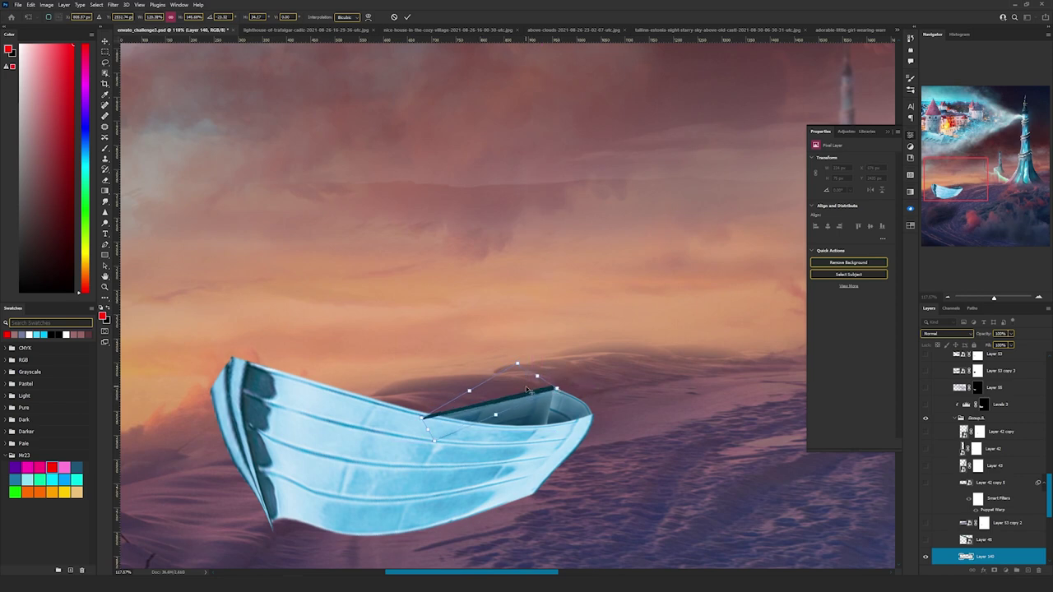
{"action": "key", "text": "Return"}
Step: Place the dark roof strip beside the boat's rear end and warp it into a curve matching the rounded rim
{"action": "left_click_drag", "start_coordinate": [548, 330], "coordinate": [669, 441]}
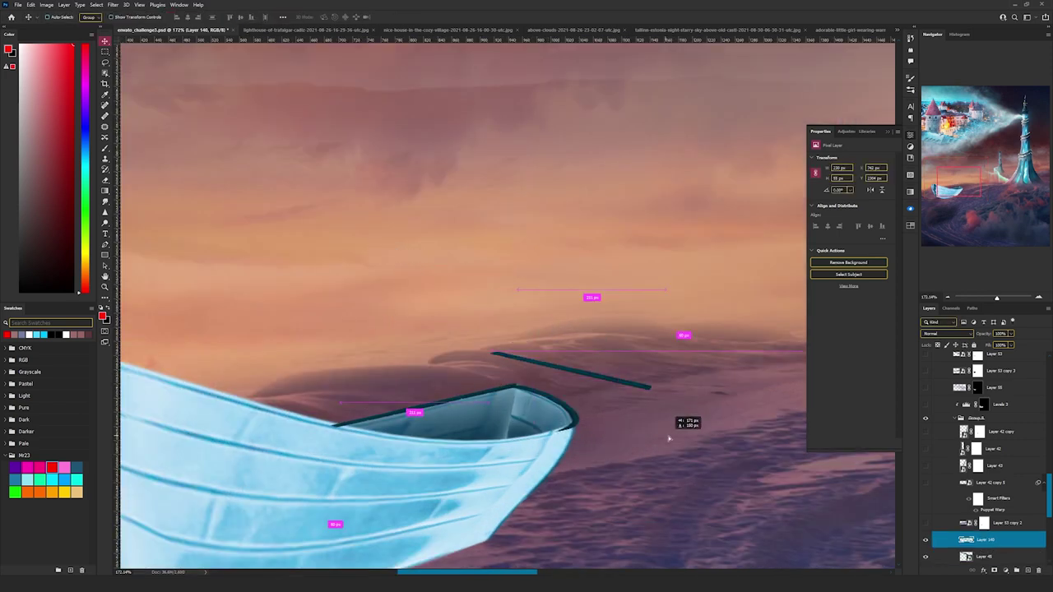
{"action": "scroll", "coordinate": [607, 423], "scroll_direction": "up", "scroll_amount": 3}
{"action": "key", "text": "ctrl+t"}
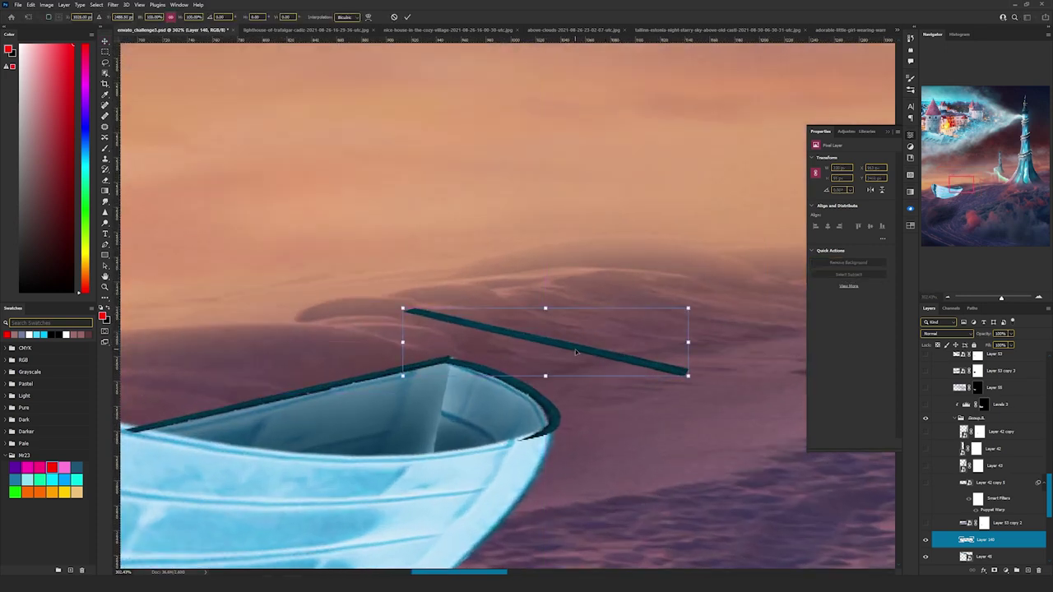
{"action": "right_click", "coordinate": [575, 351]}
{"action": "left_click", "coordinate": [591, 406]}
{"action": "left_click_drag", "start_coordinate": [679, 373], "coordinate": [582, 419]}
{"action": "mouse_move", "coordinate": [419, 311]}
{"action": "left_mouse_down"}
{"action": "mouse_move", "coordinate": [458, 352]}
{"action": "mouse_move", "coordinate": [437, 319]}
{"action": "left_mouse_up"}
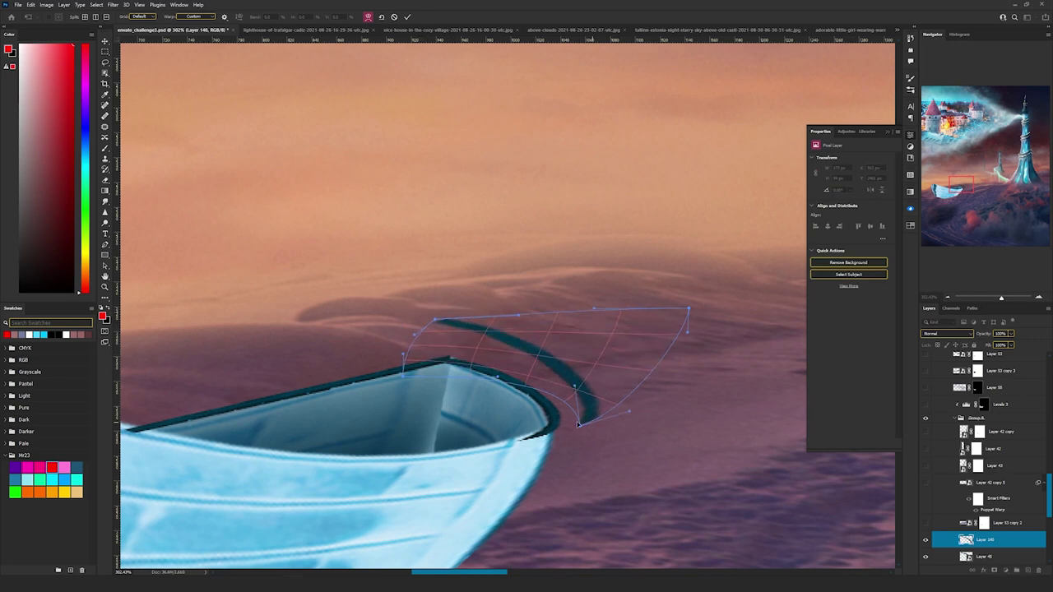
{"action": "left_click_drag", "start_coordinate": [576, 427], "coordinate": [568, 422]}
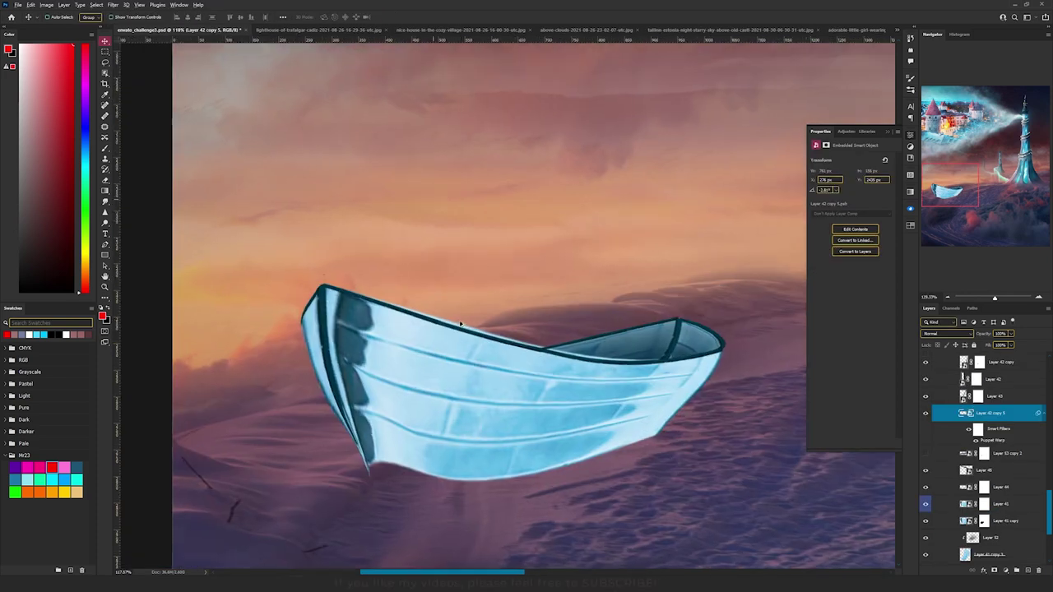
Step: Show and select Layer 53 copy 2, the snow layer along the boat's inner side
{"action": "scroll", "coordinate": [460, 324], "scroll_direction": "up", "scroll_amount": 2}
{"action": "scroll", "coordinate": [461, 324], "scroll_direction": "down", "scroll_amount": 3}
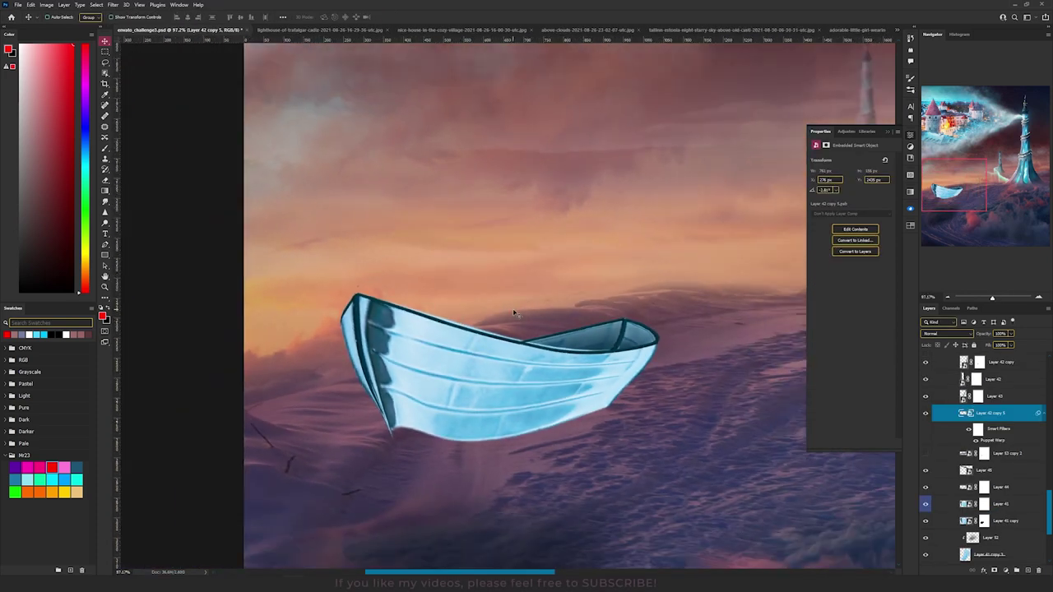
{"action": "scroll", "coordinate": [1018, 438], "scroll_direction": "up", "scroll_amount": 3}
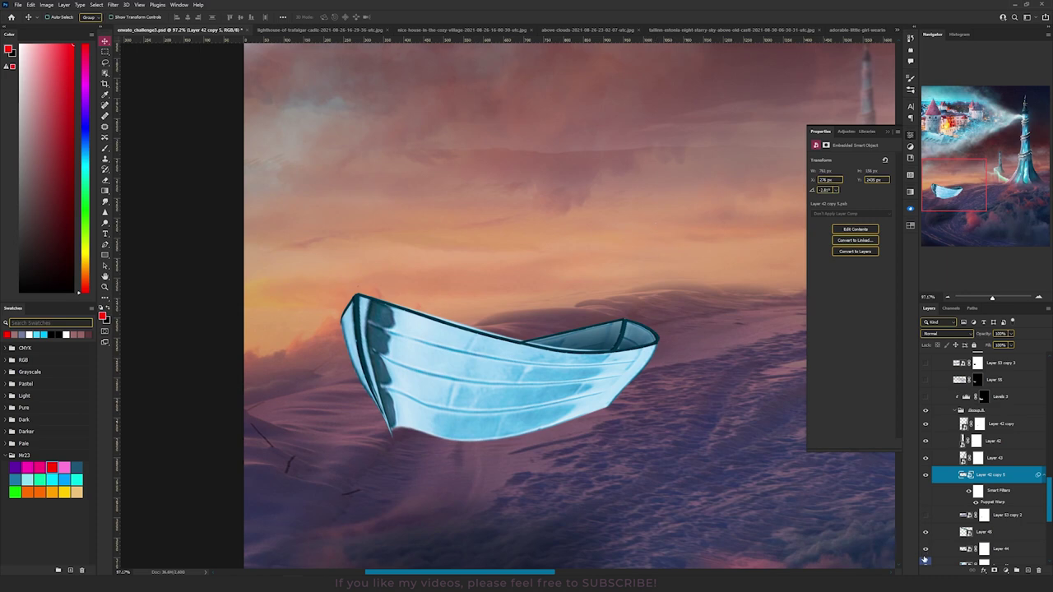
{"action": "left_click", "coordinate": [927, 517]}
{"action": "left_click", "coordinate": [998, 521]}
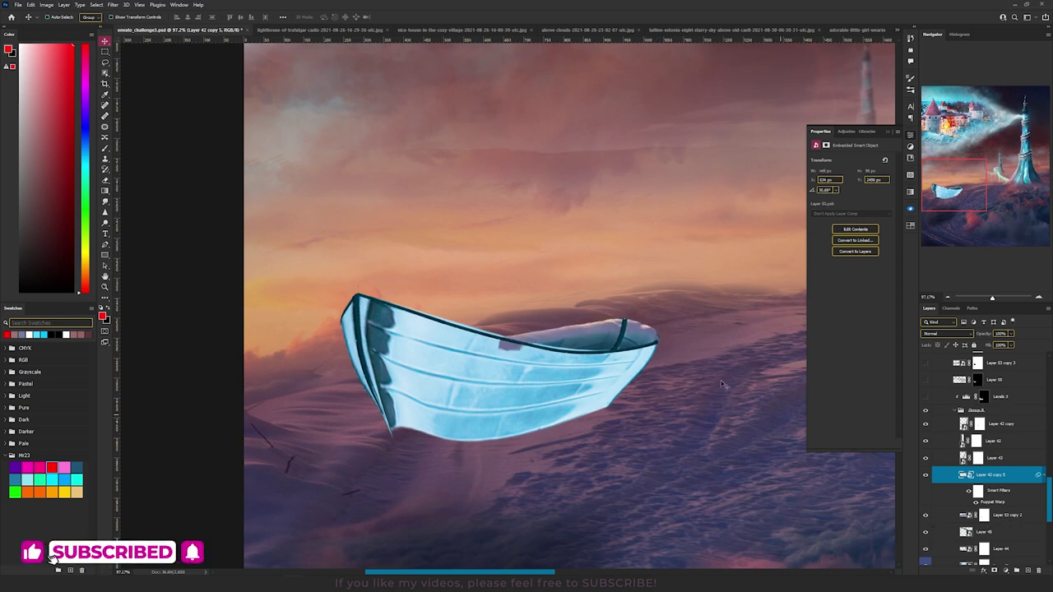
{"action": "left_click_drag", "start_coordinate": [722, 383], "coordinate": [714, 316]}
{"action": "key", "text": "ctrl+z"}
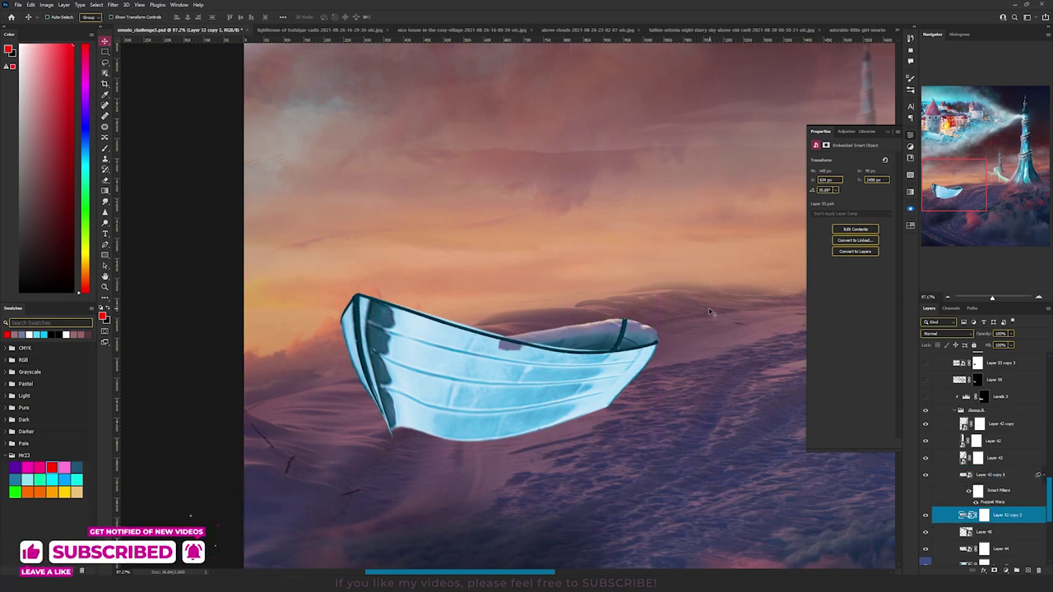
Step: In the cozy village house photo, outline the snowy edge of the nearer roof with the Pen tool and make it a selection
{"action": "left_click", "coordinate": [444, 30]}
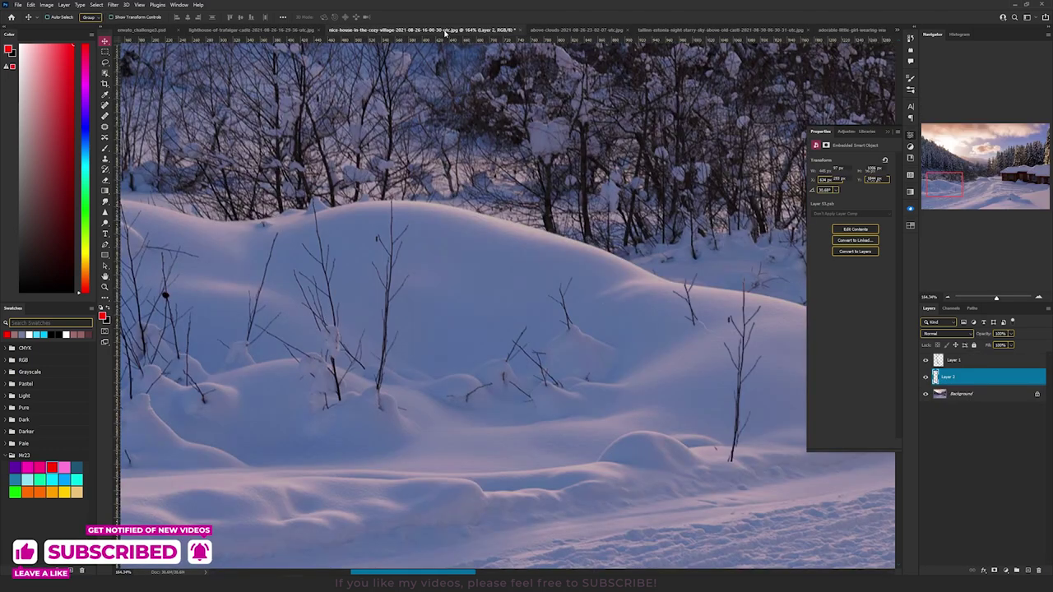
{"action": "key", "text": "ctrl+0"}
{"action": "scroll", "coordinate": [716, 354], "scroll_direction": "up", "scroll_amount": 8}
{"action": "left_click_drag", "start_coordinate": [710, 341], "coordinate": [426, 352]}
{"action": "key", "text": "p"}
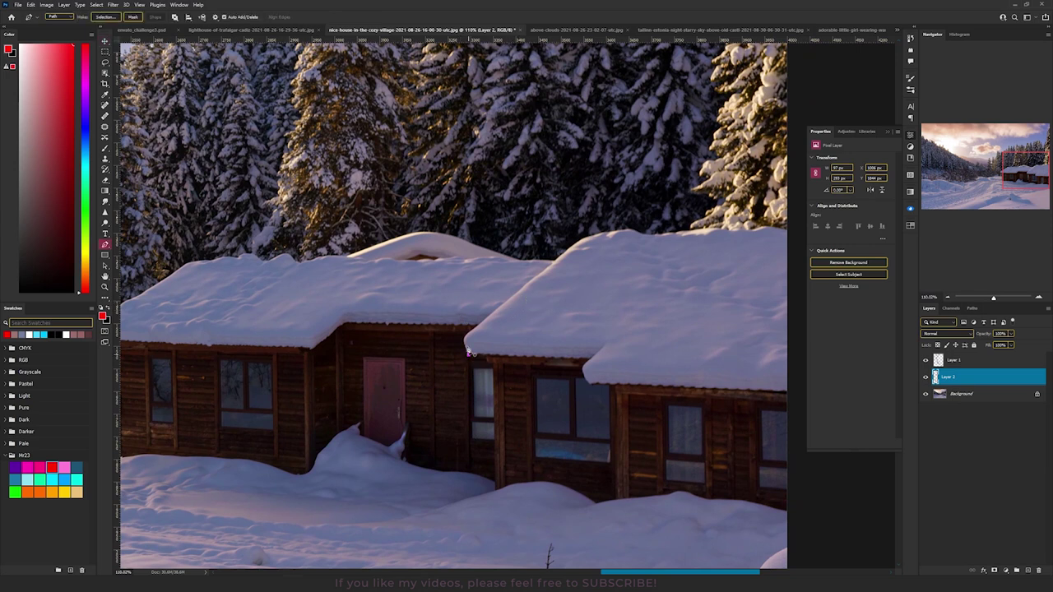
{"action": "left_click", "coordinate": [497, 313]}
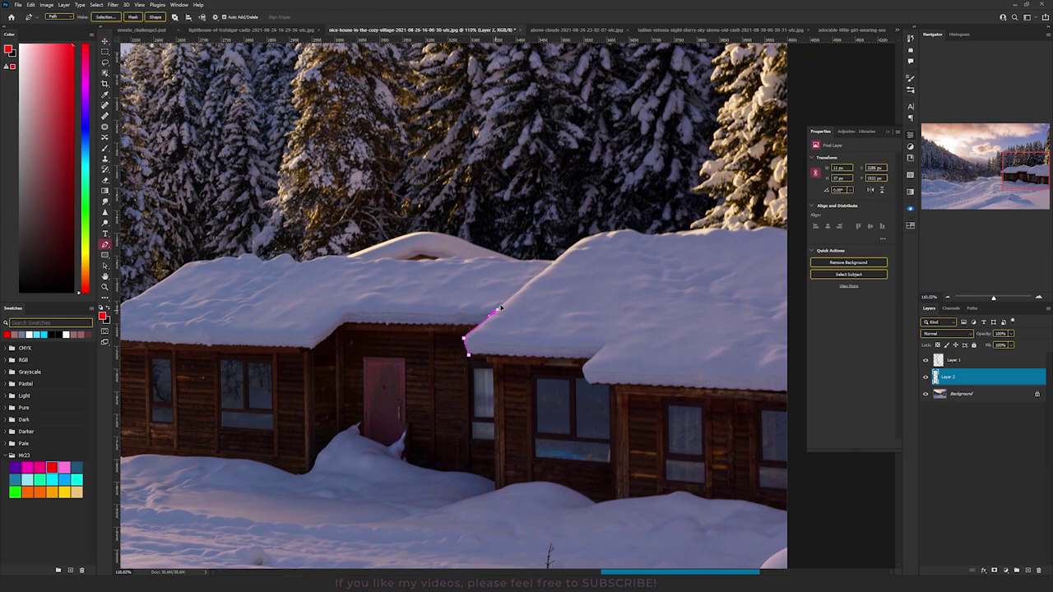
{"action": "left_click", "coordinate": [561, 257]}
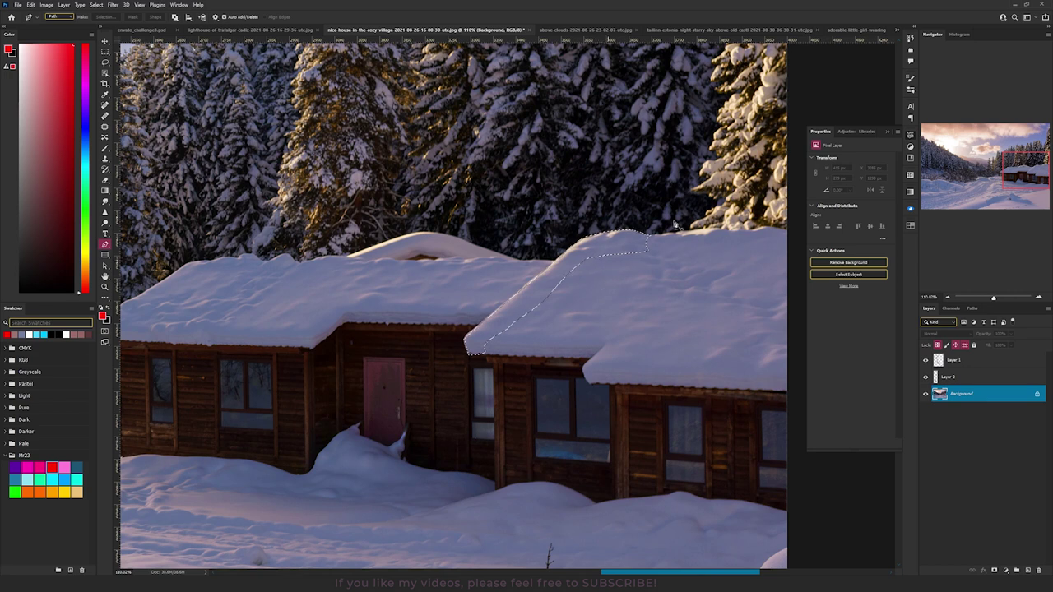
Step: Bring the selected roof snow into the boat composite and rotate and position it along the boat's far rim
{"action": "key", "text": "v"}
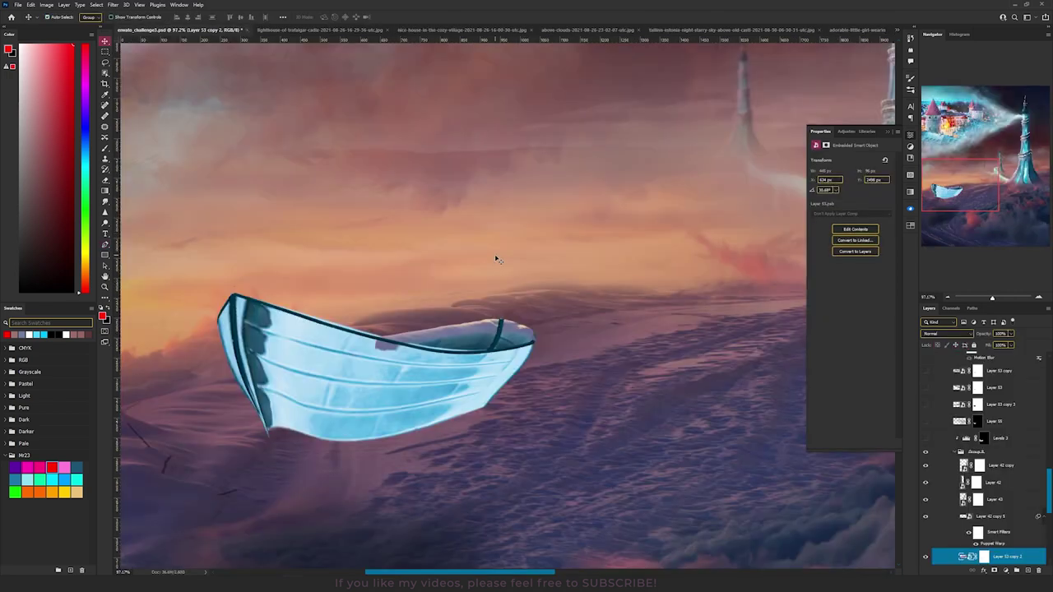
{"action": "key", "text": "ctrl+v"}
{"action": "left_click_drag", "start_coordinate": [539, 296], "coordinate": [504, 274]}
{"action": "key", "text": "ctrl+t"}
{"action": "left_click_drag", "start_coordinate": [590, 317], "coordinate": [556, 376]}
{"action": "left_click_drag", "start_coordinate": [499, 289], "coordinate": [477, 348]}
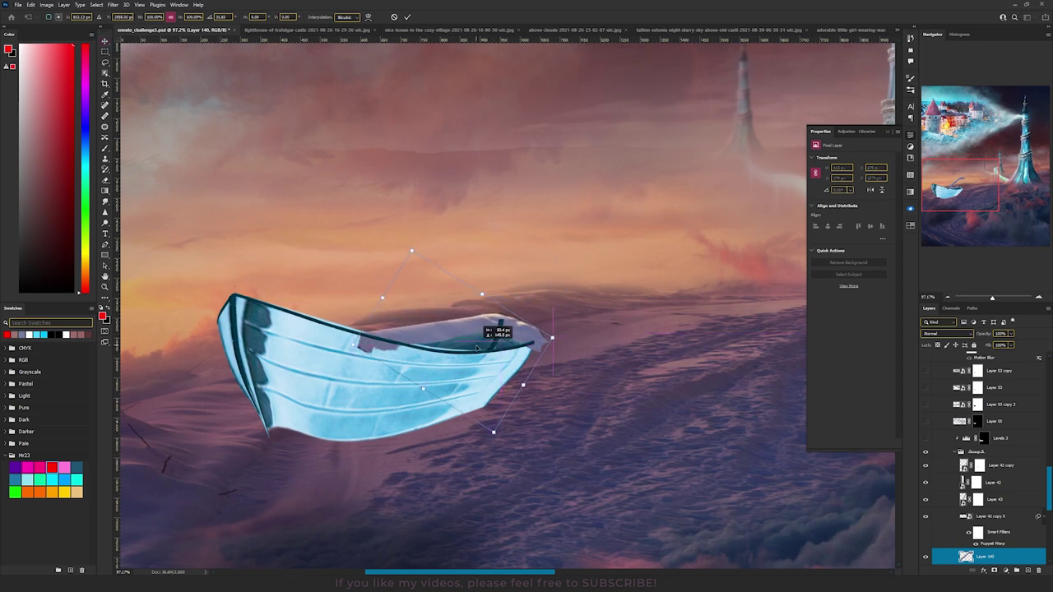
{"action": "left_click_drag", "start_coordinate": [553, 338], "coordinate": [544, 338]}
{"action": "key", "text": "Return"}
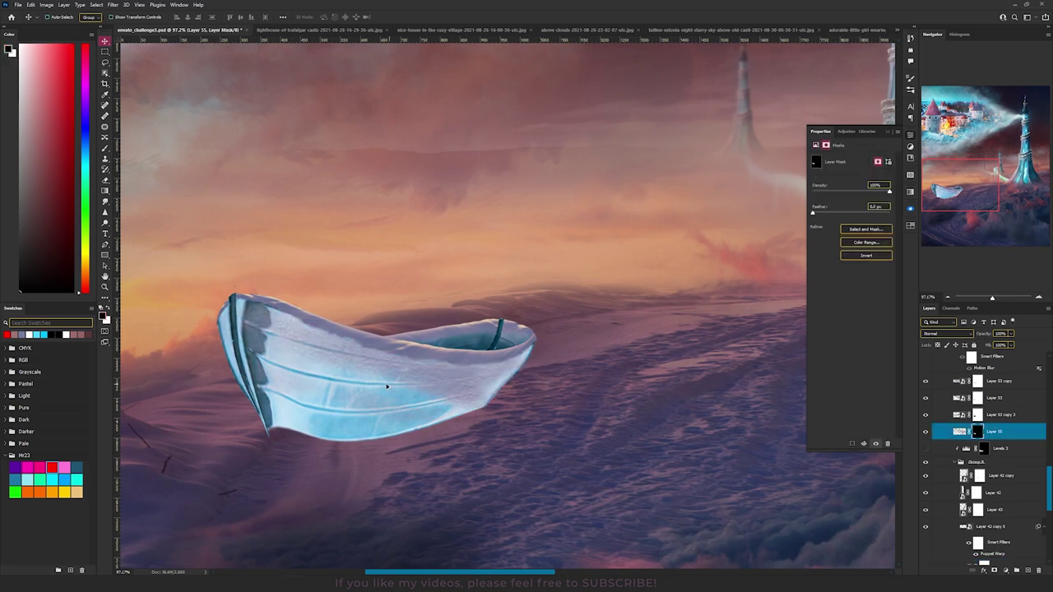
Step: Examine the snow texture covering the boat's rim and hull at different magnifications
{"action": "scroll", "coordinate": [388, 386], "scroll_direction": "up", "scroll_amount": 5}
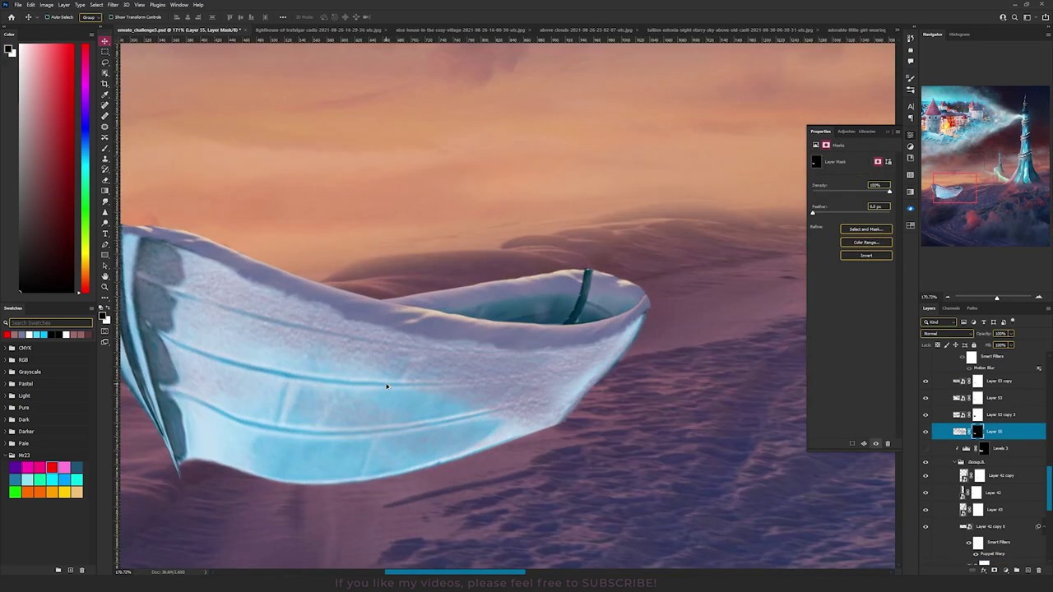
{"action": "scroll", "coordinate": [391, 386], "scroll_direction": "down", "scroll_amount": 4}
{"action": "scroll", "coordinate": [391, 386], "scroll_direction": "up", "scroll_amount": 3}
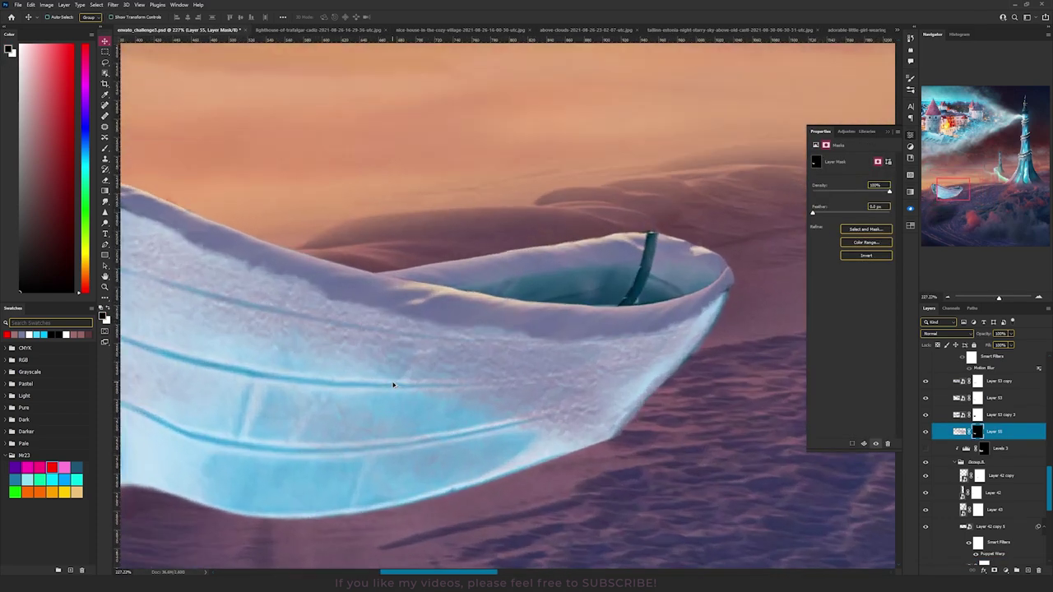
{"action": "scroll", "coordinate": [395, 378], "scroll_direction": "down", "scroll_amount": 5}
{"action": "scroll", "coordinate": [398, 362], "scroll_direction": "up", "scroll_amount": 4}
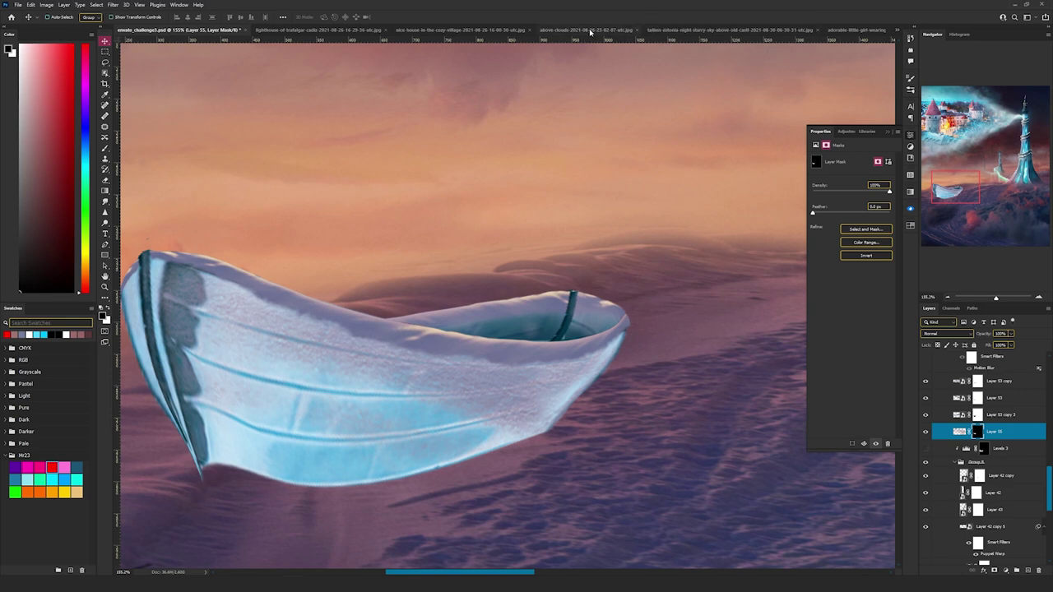
Step: In the cozy village house photo, sample the foreground snow with Color Range at a fuzziness of 21
{"action": "left_click", "coordinate": [494, 31]}
{"action": "scroll", "coordinate": [503, 349], "scroll_direction": "down", "scroll_amount": 4}
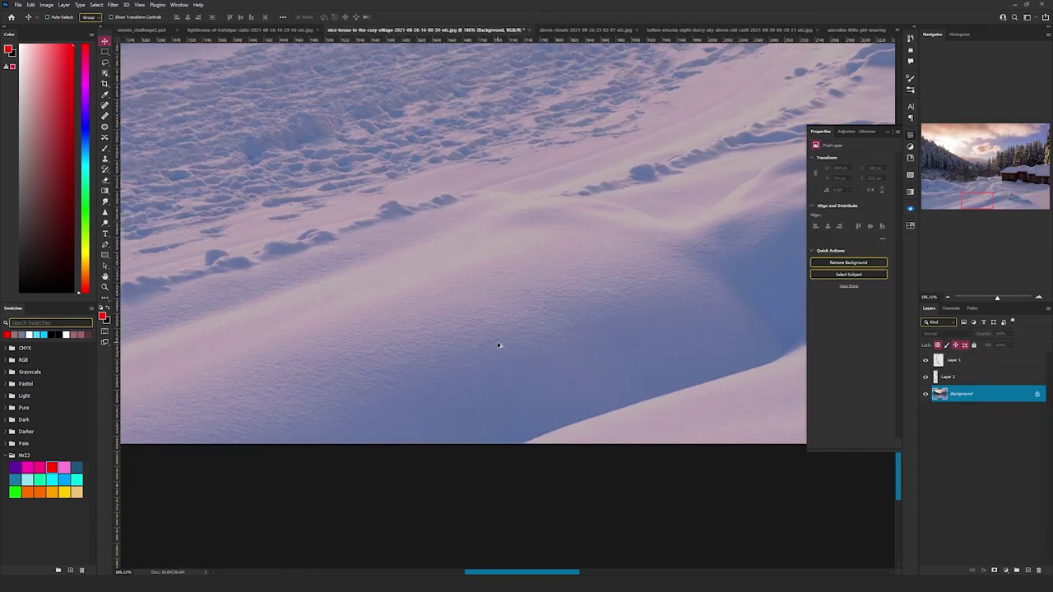
{"action": "scroll", "coordinate": [498, 345], "scroll_direction": "up", "scroll_amount": 1}
{"action": "scroll", "coordinate": [517, 306], "scroll_direction": "up", "scroll_amount": 2}
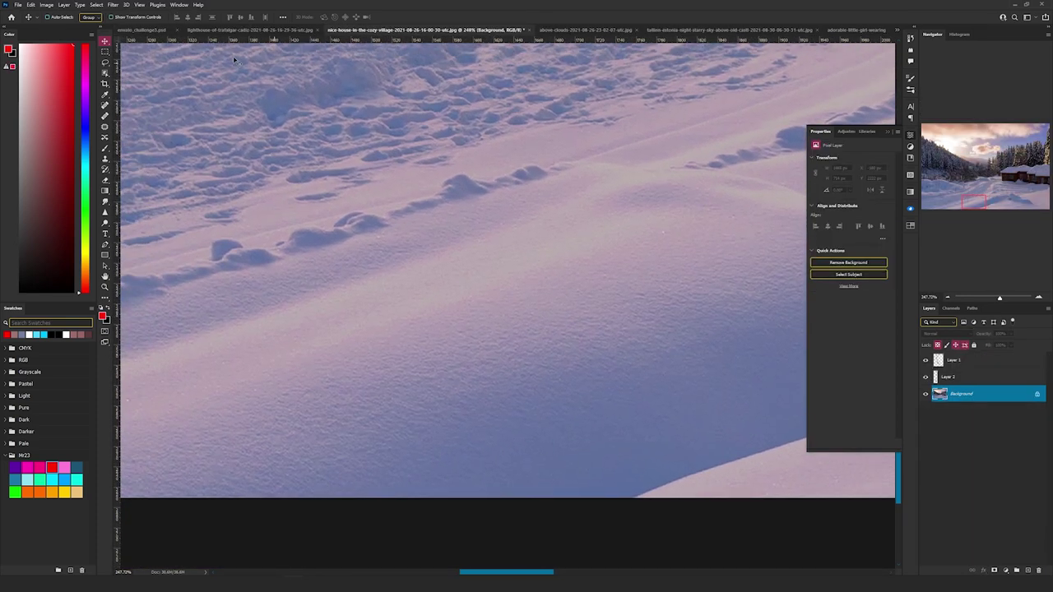
{"action": "left_click", "coordinate": [96, 5]}
{"action": "left_click", "coordinate": [115, 85]}
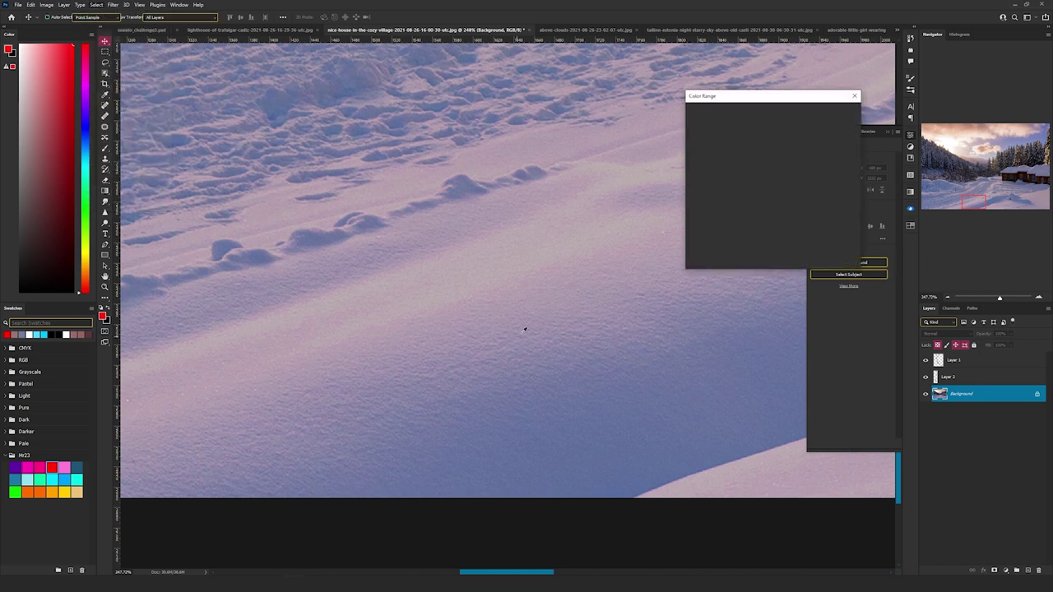
{"action": "left_click", "coordinate": [527, 320]}
{"action": "type", "text": "21"}
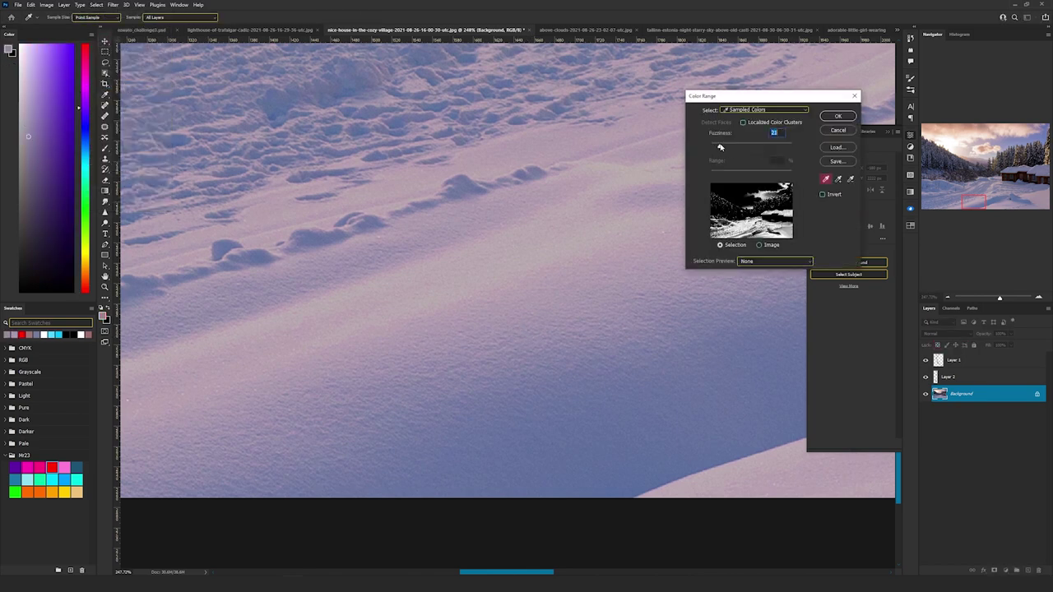
Step: Try several snow tones on the shaded slope as the Color Range sample and confirm the selection
{"action": "left_click", "coordinate": [578, 360]}
{"action": "left_click", "coordinate": [537, 368]}
{"action": "left_click", "coordinate": [545, 395]}
{"action": "left_click", "coordinate": [557, 401]}
{"action": "left_click", "coordinate": [567, 409]}
{"action": "left_click", "coordinate": [525, 370]}
{"action": "key", "text": "Return"}
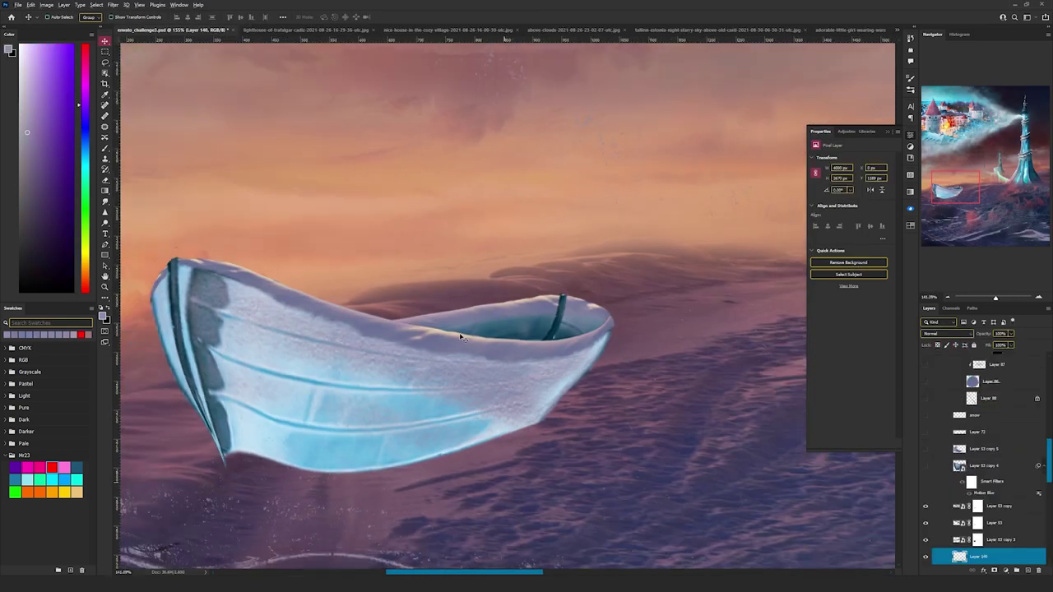
Step: Place the selected snow texture over the boat in the composite and warp it to follow the curve of the hull
{"action": "scroll", "coordinate": [623, 409], "scroll_direction": "down", "scroll_amount": 3}
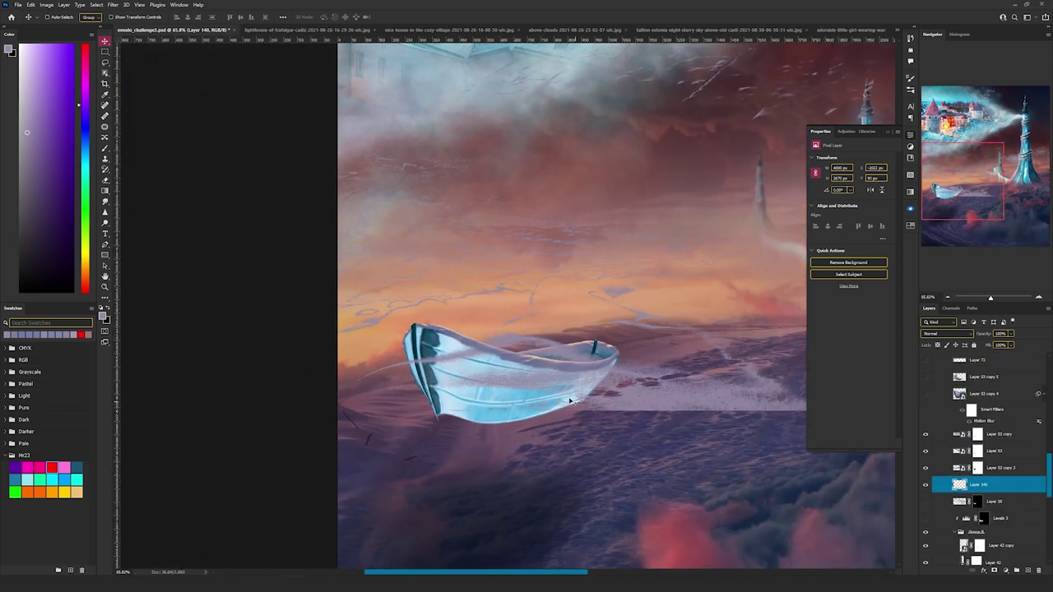
{"action": "key", "text": "ctrl+t"}
{"action": "right_click", "coordinate": [536, 363]}
{"action": "left_click", "coordinate": [552, 418]}
{"action": "left_click_drag", "start_coordinate": [558, 390], "coordinate": [579, 436]}
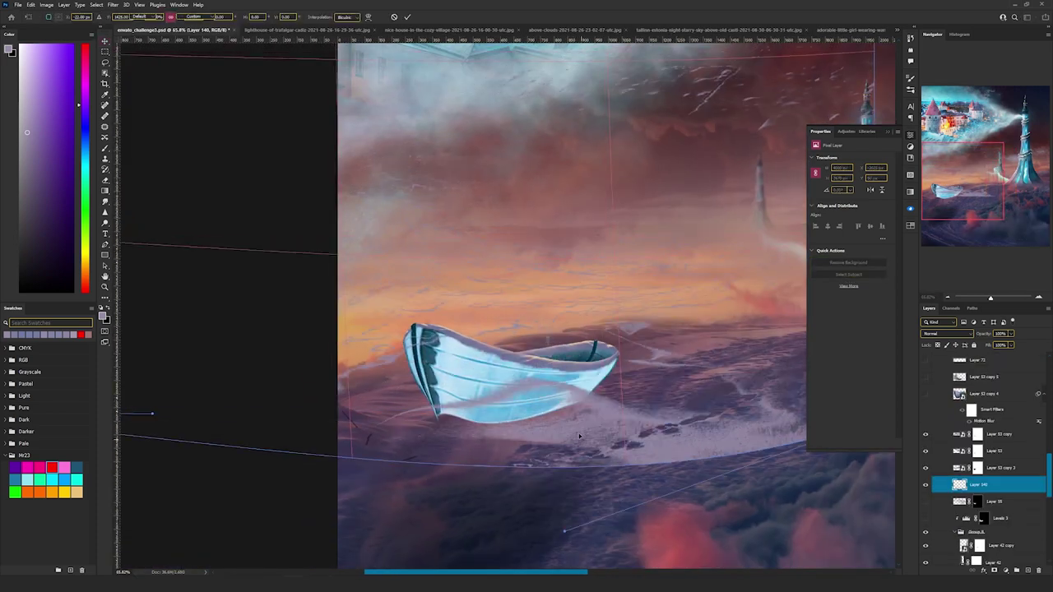
{"action": "left_click_drag", "start_coordinate": [683, 465], "coordinate": [659, 418]}
{"action": "left_click_drag", "start_coordinate": [585, 399], "coordinate": [535, 404]}
{"action": "left_click_drag", "start_coordinate": [628, 417], "coordinate": [646, 415]}
{"action": "left_click_drag", "start_coordinate": [366, 322], "coordinate": [395, 295]}
{"action": "left_click_drag", "start_coordinate": [639, 413], "coordinate": [641, 436]}
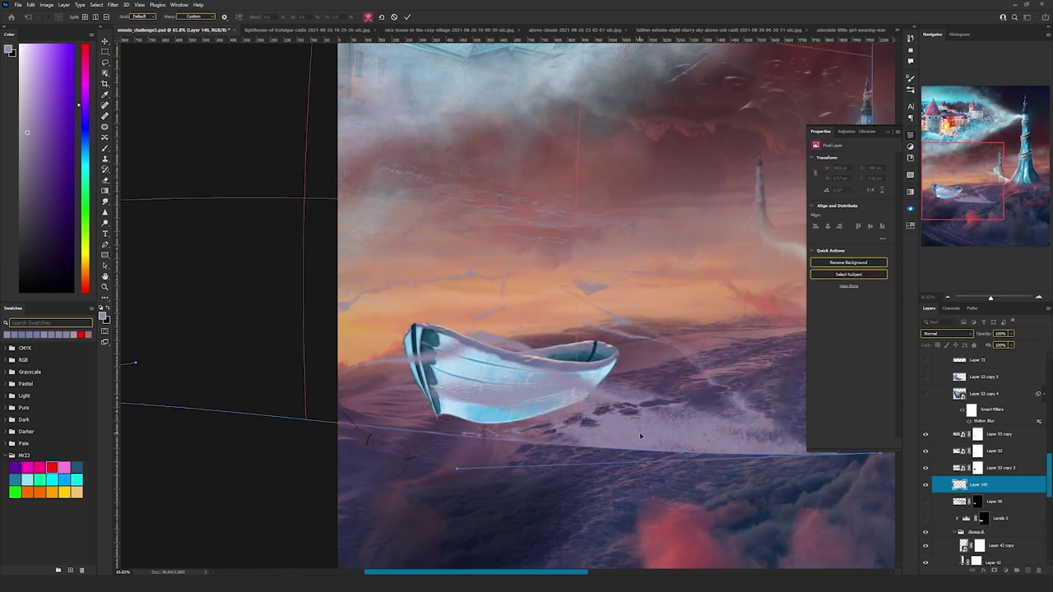
{"action": "left_click_drag", "start_coordinate": [391, 333], "coordinate": [389, 319]}
{"action": "key", "text": "Return"}
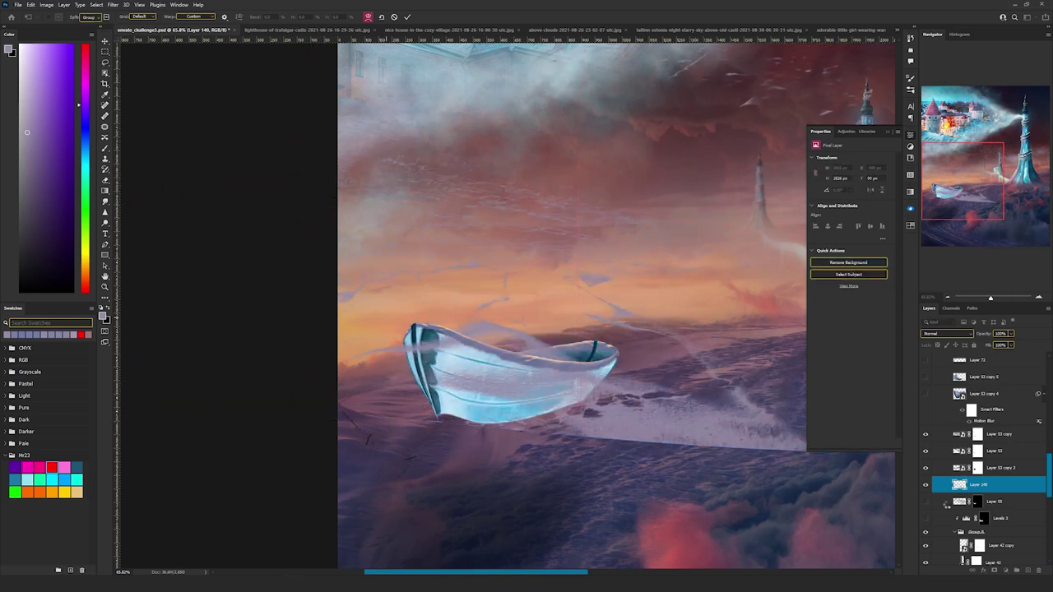
Step: Outline the boat's hull freehand, mask Layer 140's snow to that area and check the texture
{"action": "key", "text": "m"}
{"action": "left_click_drag", "start_coordinate": [420, 333], "coordinate": [627, 425]}
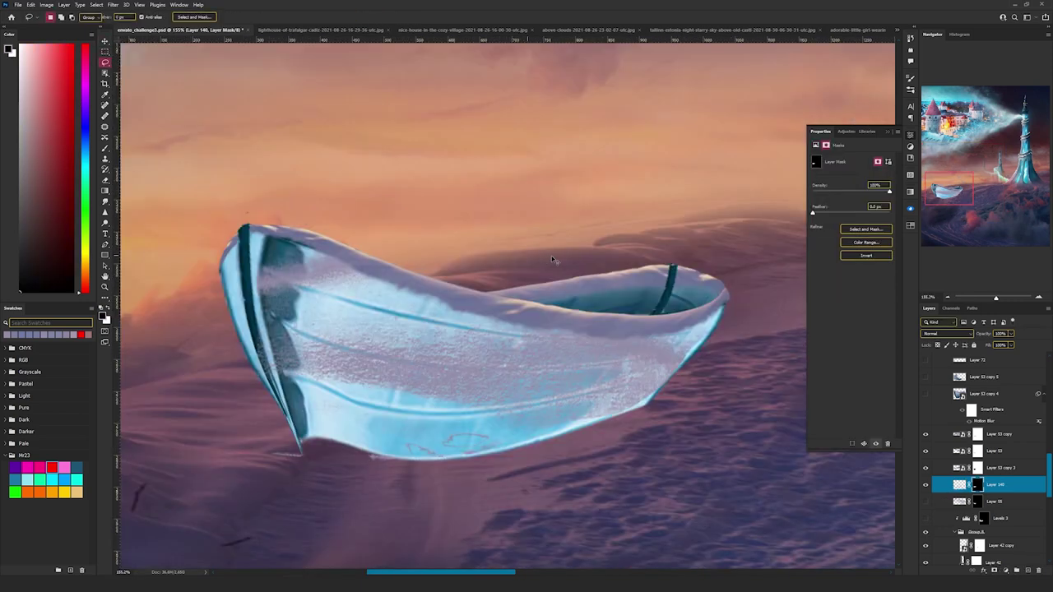
{"action": "key", "text": "v"}
{"action": "scroll", "coordinate": [510, 332], "scroll_direction": "down", "scroll_amount": 3}
{"action": "scroll", "coordinate": [509, 332], "scroll_direction": "up", "scroll_amount": 6}
{"action": "scroll", "coordinate": [521, 330], "scroll_direction": "down", "scroll_amount": 3}
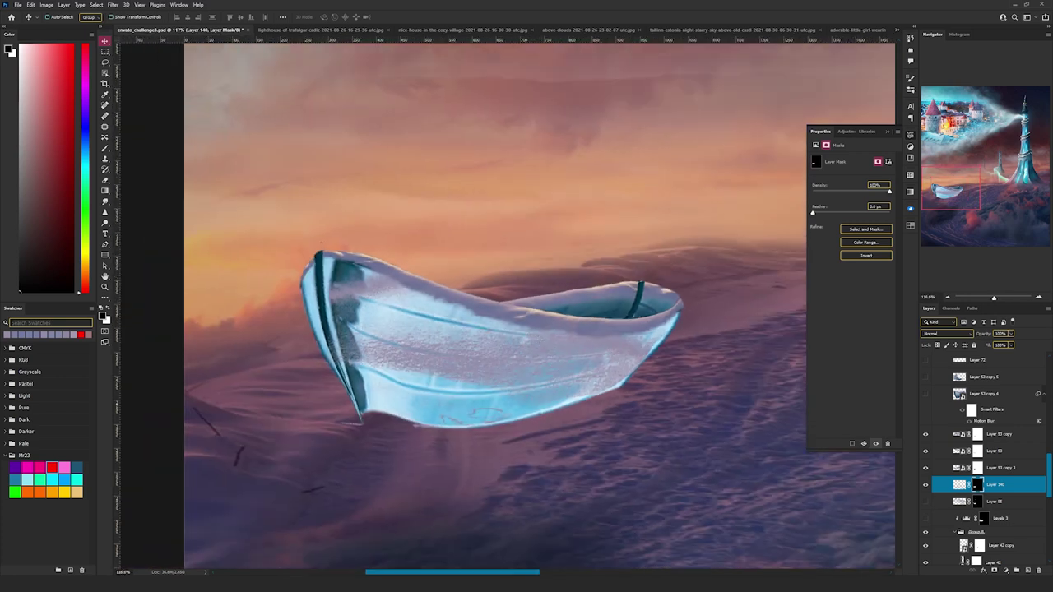
Step: Delete Layer 140, show Layer 55's snow and turn on the Levels 3 adjustment that darkens the boat
{"action": "left_click", "coordinate": [1039, 571]}
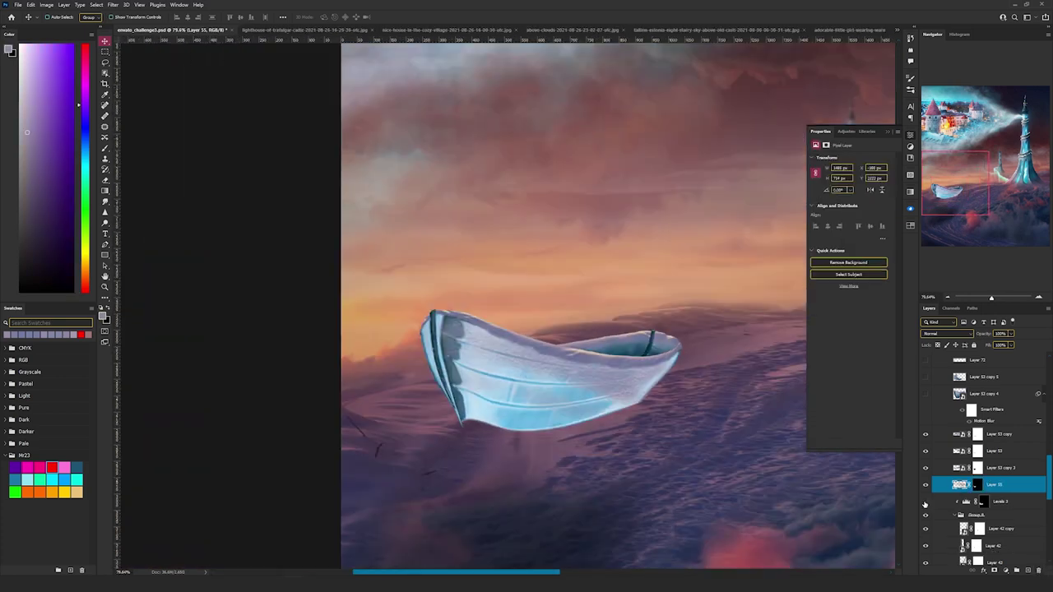
{"action": "left_click", "coordinate": [1002, 501]}
{"action": "scroll", "coordinate": [586, 406], "scroll_direction": "up", "scroll_amount": 4}
{"action": "scroll", "coordinate": [586, 406], "scroll_direction": "up", "scroll_amount": 2}
{"action": "left_click", "coordinate": [967, 502]}
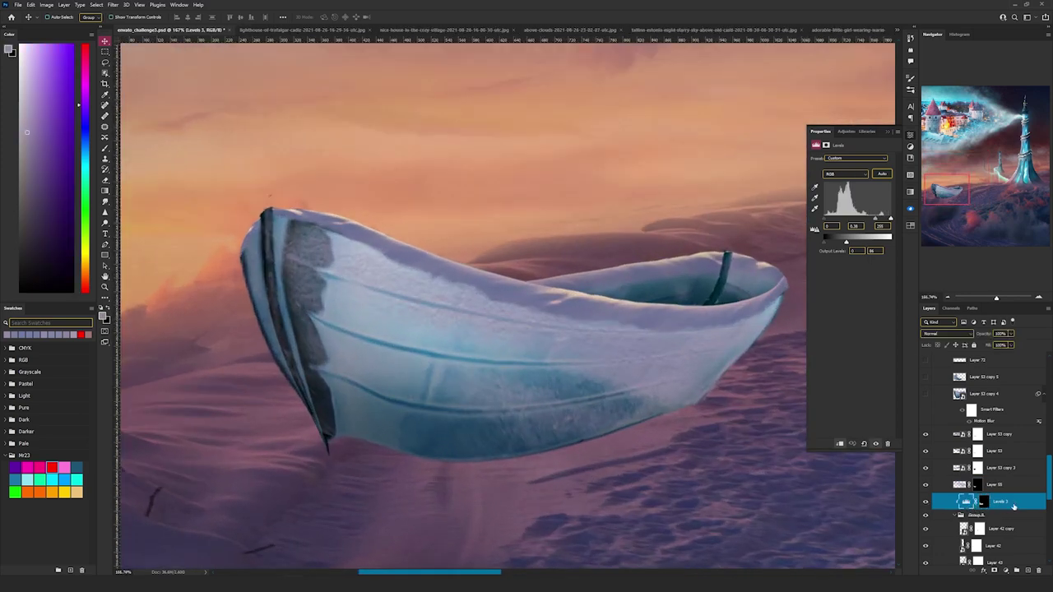
Step: Select all the boat's layers, from Layer 53 copy down to the boat's layer group
{"action": "scroll", "coordinate": [679, 415], "scroll_direction": "down", "scroll_amount": 5}
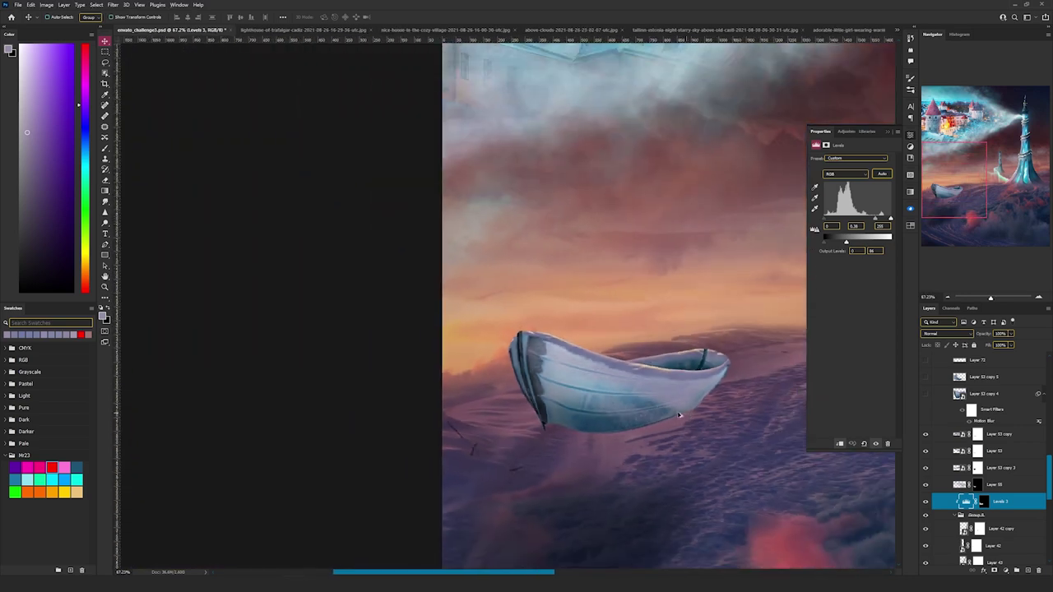
{"action": "left_click_drag", "start_coordinate": [558, 394], "coordinate": [313, 349]}
{"action": "scroll", "coordinate": [407, 375], "scroll_direction": "up", "scroll_amount": 5}
{"action": "scroll", "coordinate": [314, 349], "scroll_direction": "down", "scroll_amount": 3}
{"action": "scroll", "coordinate": [1001, 463], "scroll_direction": "up", "scroll_amount": 2}
{"action": "left_click", "coordinate": [980, 461]}
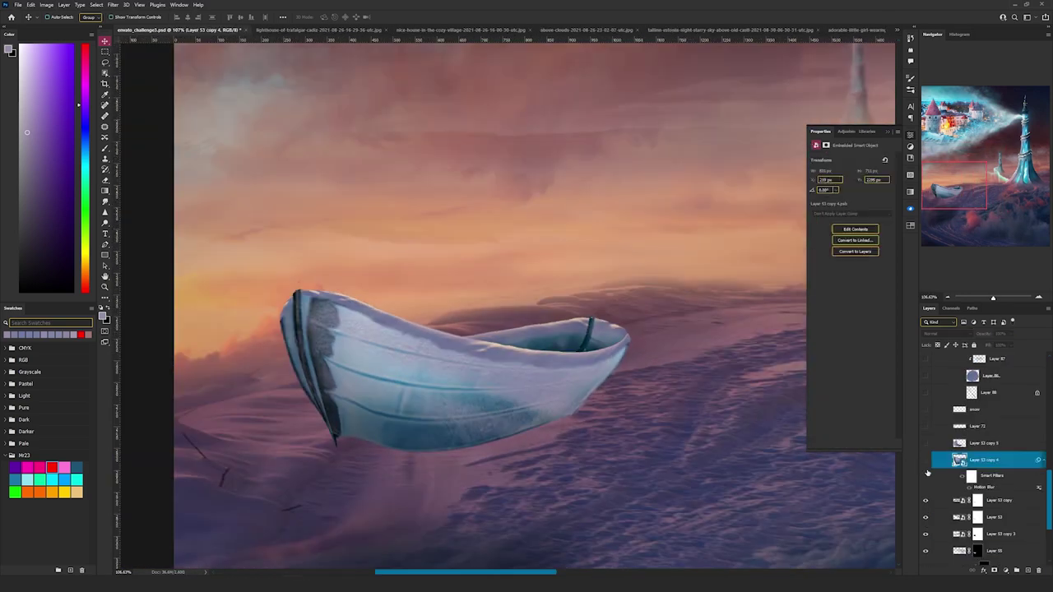
{"action": "left_click", "coordinate": [1016, 500]}
{"action": "scroll", "coordinate": [1008, 502], "scroll_direction": "down", "scroll_amount": 3}
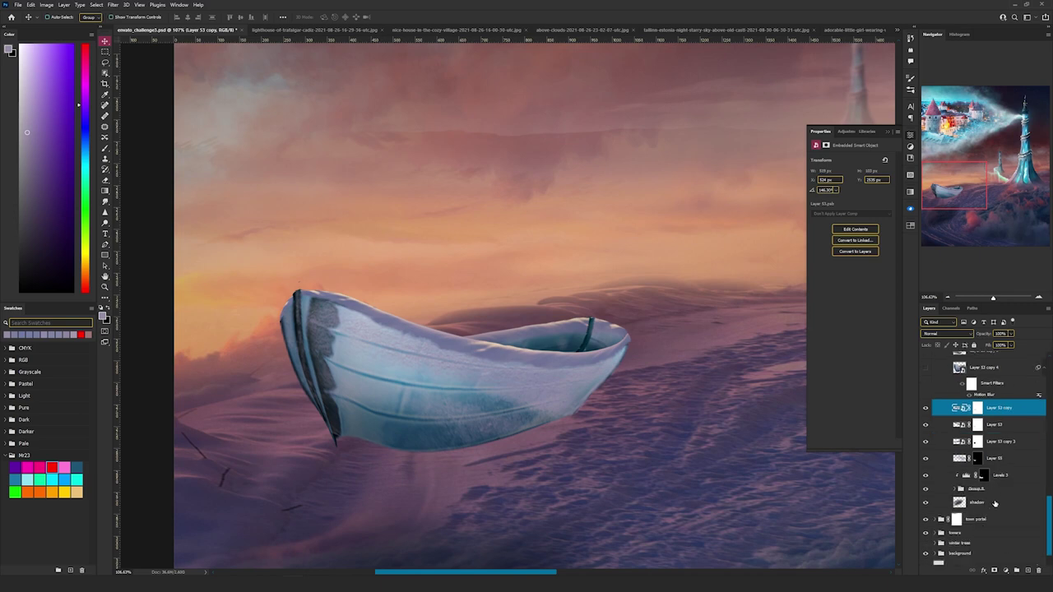
{"action": "left_click", "coordinate": [1004, 490], "text": "shift"}
Step: Duplicate the selected boat layers and merge the copies into a single layer
{"action": "left_click_drag", "start_coordinate": [516, 367], "coordinate": [529, 219]}
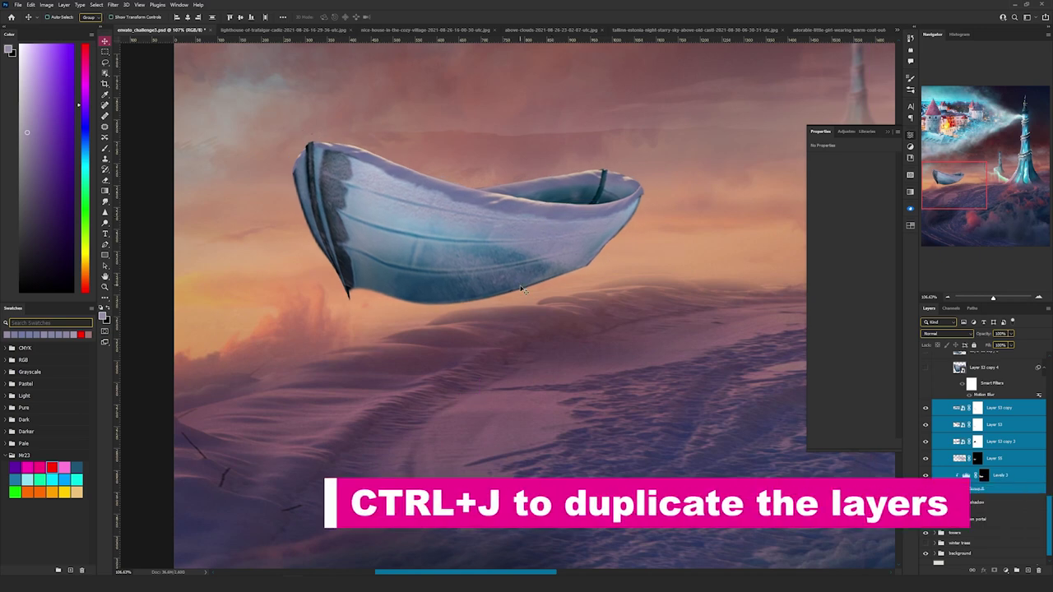
{"action": "key", "text": "ctrl+z"}
{"action": "left_click_drag", "start_coordinate": [413, 354], "coordinate": [547, 229]}
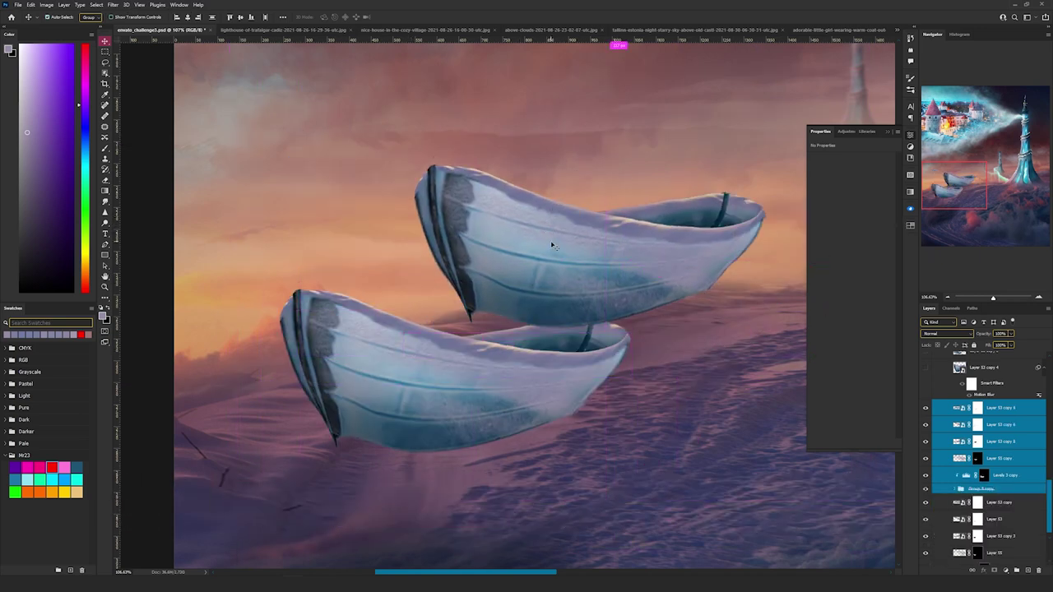
{"action": "key", "text": "ctrl+e"}
{"action": "left_click_drag", "start_coordinate": [554, 238], "coordinate": [622, 352]}
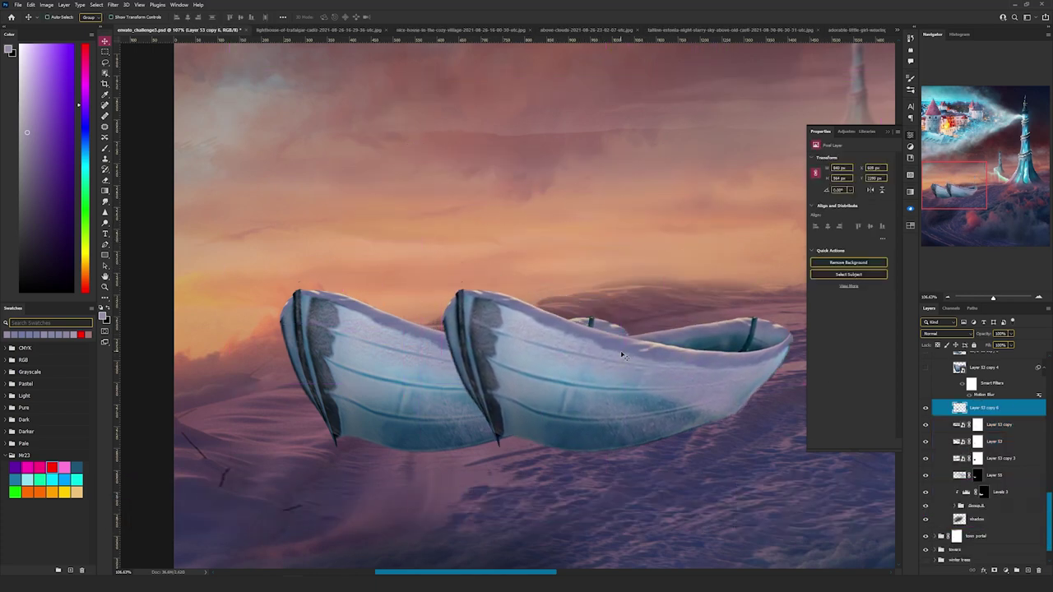
Step: Convert the merged boat to a smart object and warp it over the original, stretching the lower bow downward and raising the rim slightly
{"action": "right_click", "coordinate": [1019, 410]}
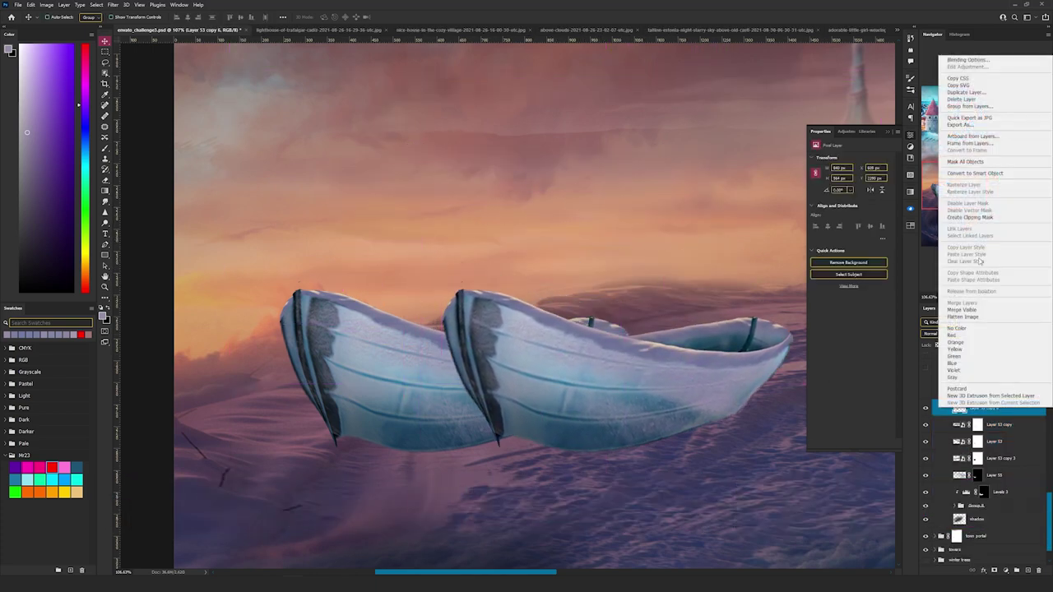
{"action": "left_click", "coordinate": [987, 177]}
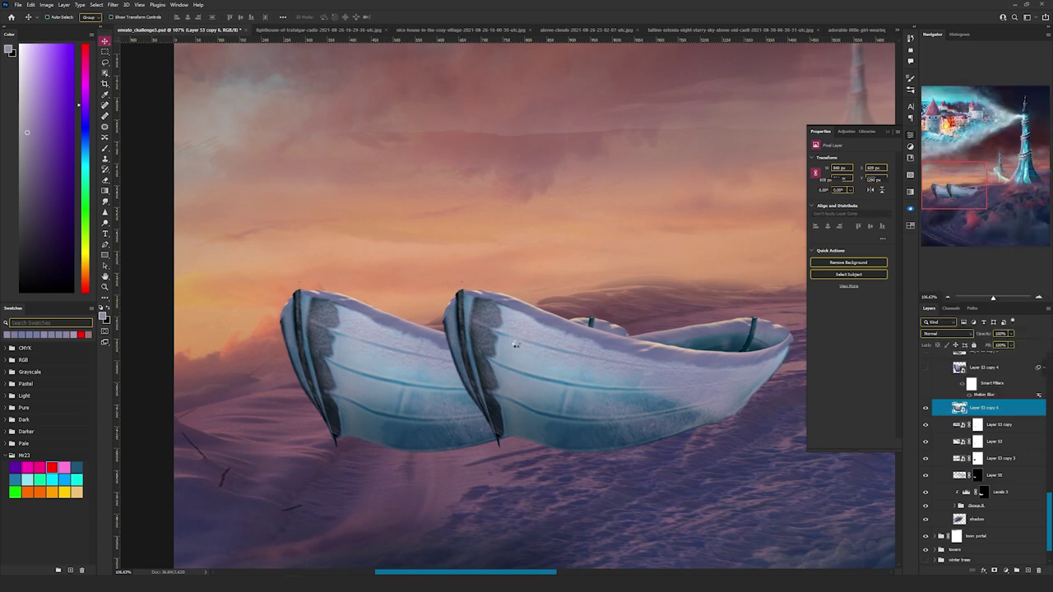
{"action": "key", "text": "ctrl+t"}
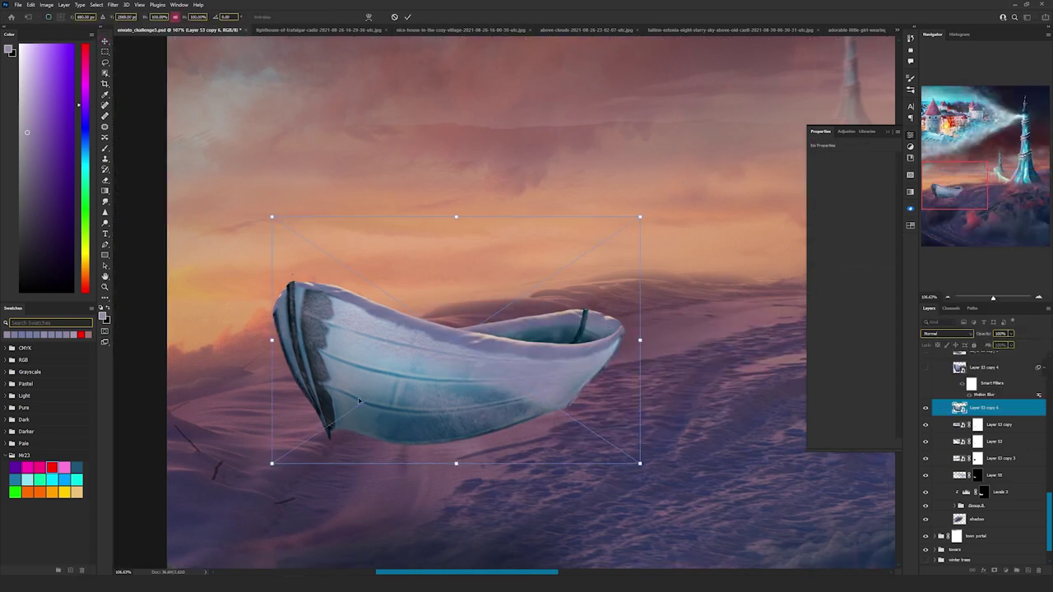
{"action": "right_click", "coordinate": [463, 376]}
{"action": "left_click", "coordinate": [490, 465]}
{"action": "left_click_drag", "start_coordinate": [301, 428], "coordinate": [295, 545]}
{"action": "left_click_drag", "start_coordinate": [288, 297], "coordinate": [284, 272]}
{"action": "mouse_move", "coordinate": [633, 313]}
{"action": "left_mouse_down"}
{"action": "mouse_move", "coordinate": [626, 326]}
{"action": "mouse_move", "coordinate": [634, 315]}
{"action": "left_mouse_up"}
{"action": "left_click_drag", "start_coordinate": [340, 367], "coordinate": [349, 384]}
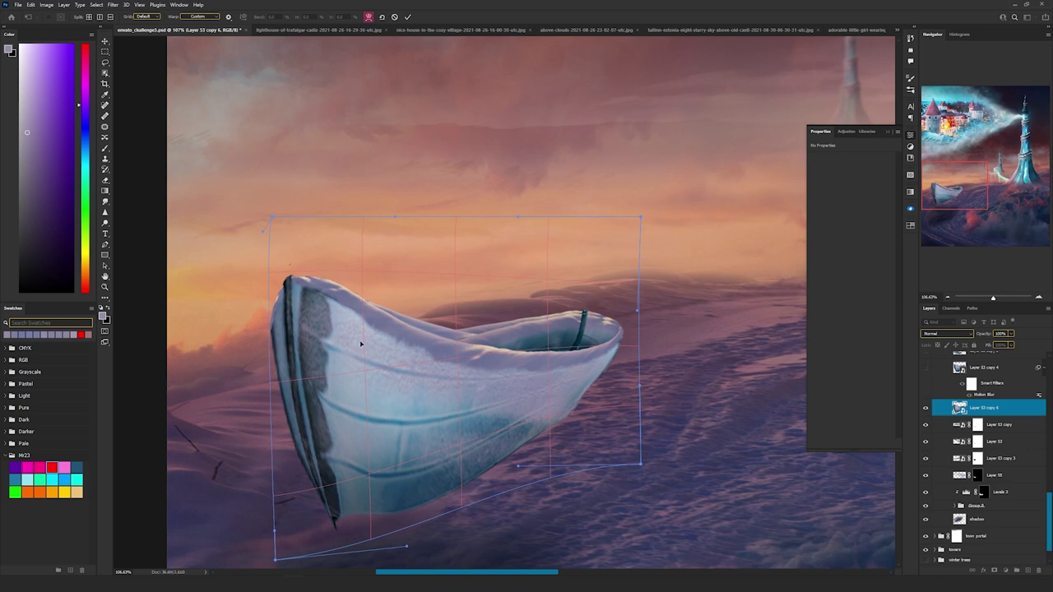
{"action": "left_click_drag", "start_coordinate": [361, 344], "coordinate": [358, 340]}
{"action": "left_click_drag", "start_coordinate": [628, 333], "coordinate": [630, 328]}
{"action": "key", "text": "Return"}
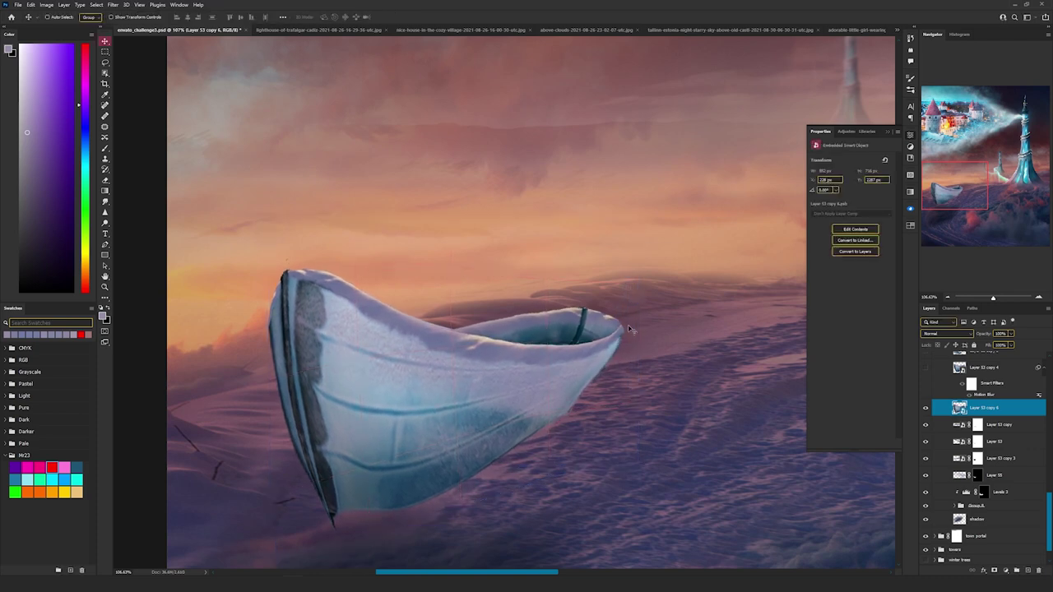
Step: Apply a Motion Blur to the warped boat with an angle of 31° and a distance of 24 pixels
{"action": "scroll", "coordinate": [629, 328], "scroll_direction": "down", "scroll_amount": 3}
{"action": "scroll", "coordinate": [626, 330], "scroll_direction": "up", "scroll_amount": 3}
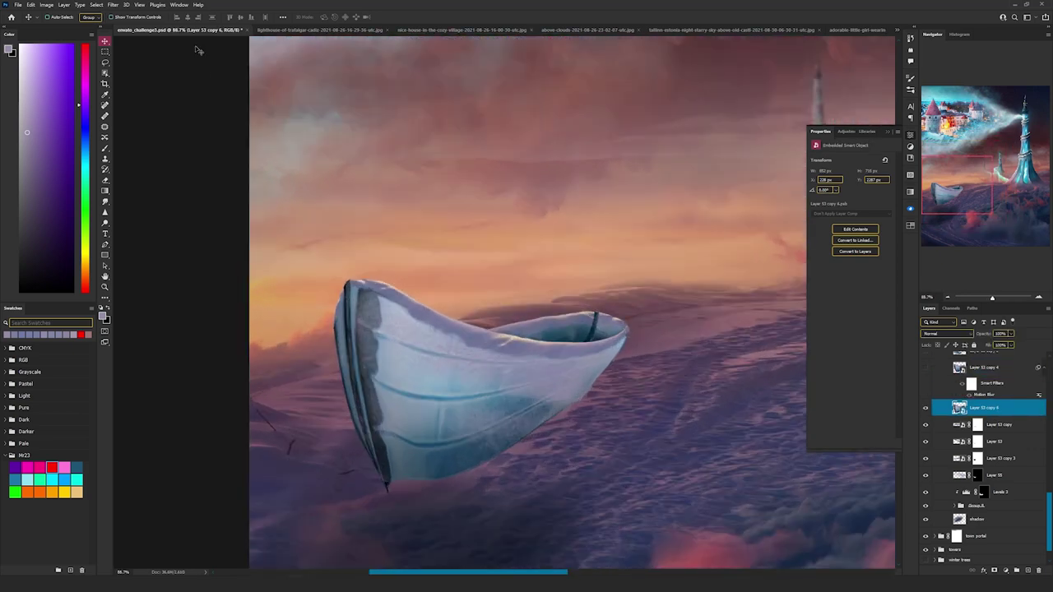
{"action": "left_click", "coordinate": [114, 5]}
{"action": "mouse_move", "coordinate": [129, 112]}
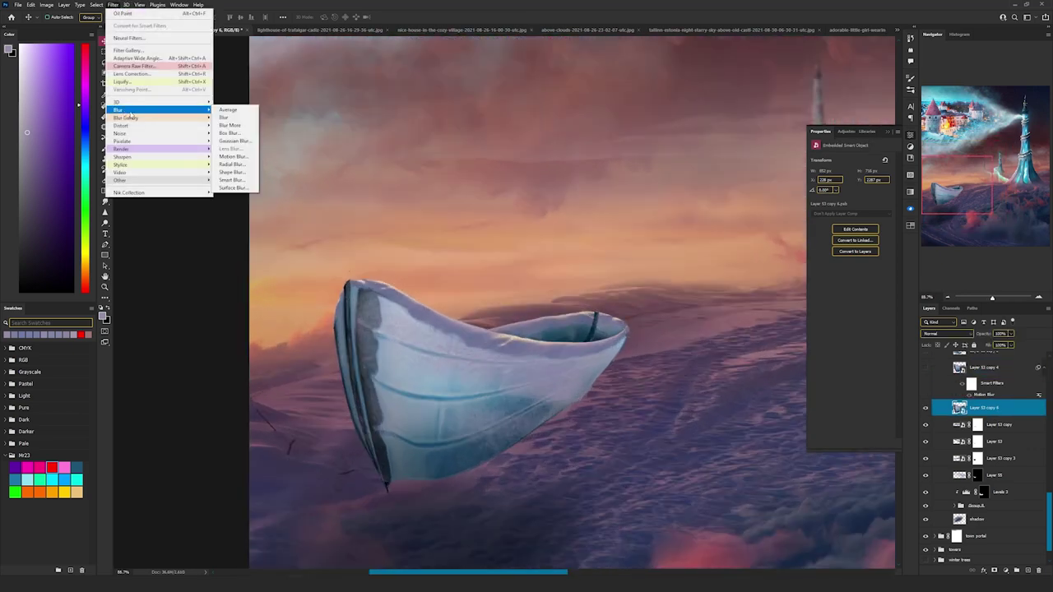
{"action": "left_click", "coordinate": [233, 156]}
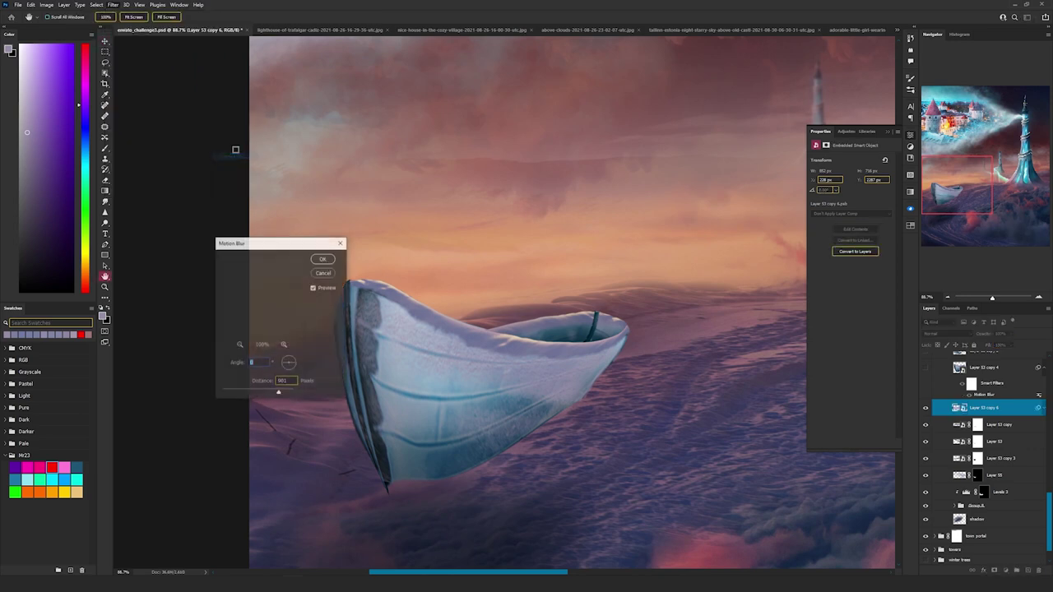
{"action": "type", "text": "31"}
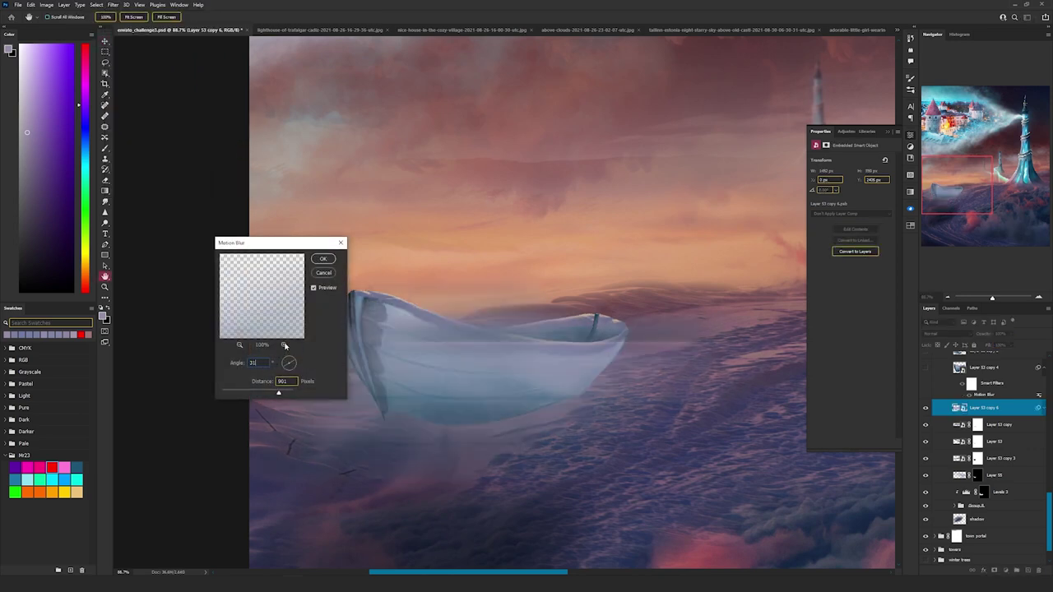
{"action": "key", "text": "Tab"}
{"action": "type", "text": "24"}
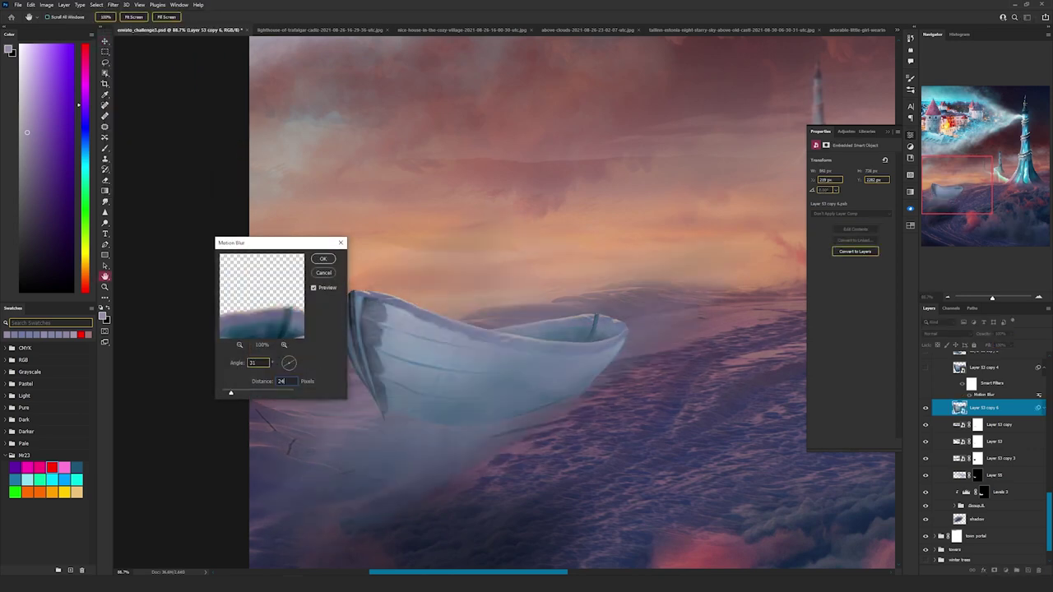
{"action": "key", "text": "Return"}
{"action": "scroll", "coordinate": [604, 310], "scroll_direction": "down", "scroll_amount": 4}
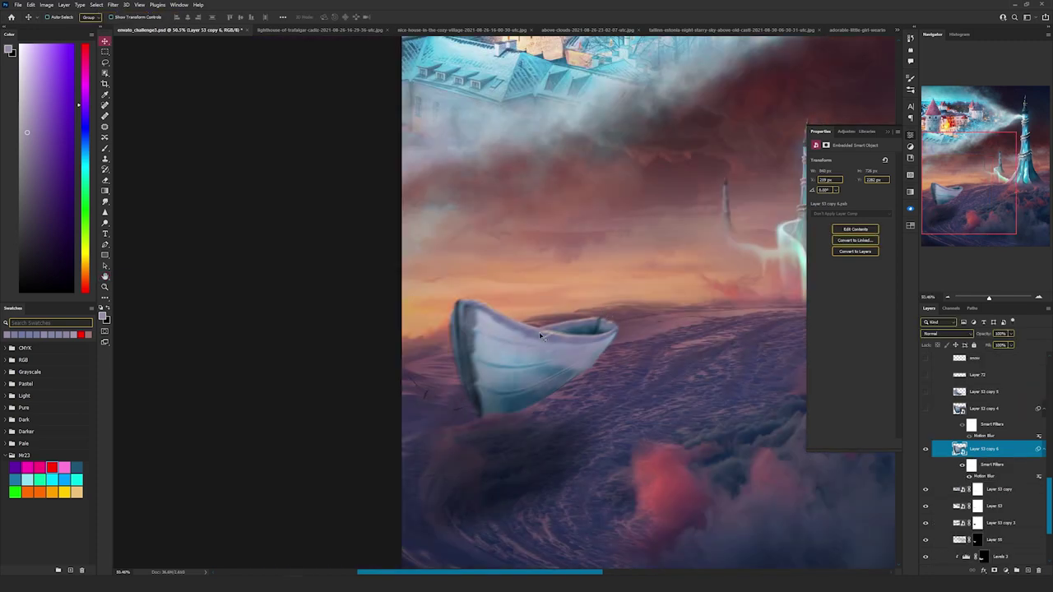
Step: Duplicate the blurred boat beside the original and rasterize the copy
{"action": "left_click_drag", "start_coordinate": [532, 341], "coordinate": [651, 348]}
{"action": "right_click", "coordinate": [1015, 453]}
{"action": "left_click", "coordinate": [965, 247]}
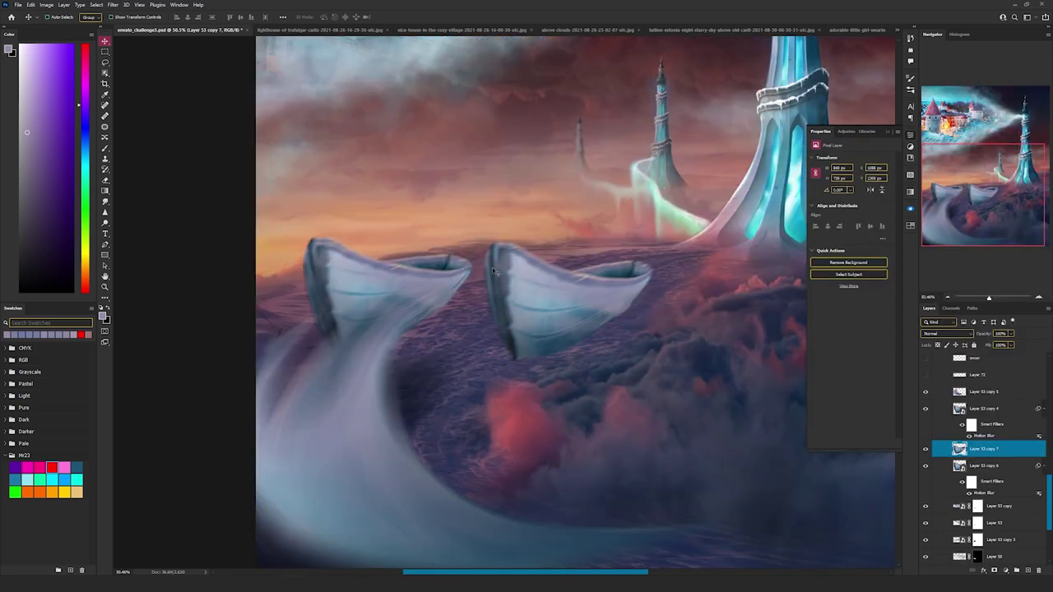
Step: Apply a Motion Blur to the rasterized boat copy with an angle of 31° and a distance of 215 pixels
{"action": "left_click", "coordinate": [112, 4]}
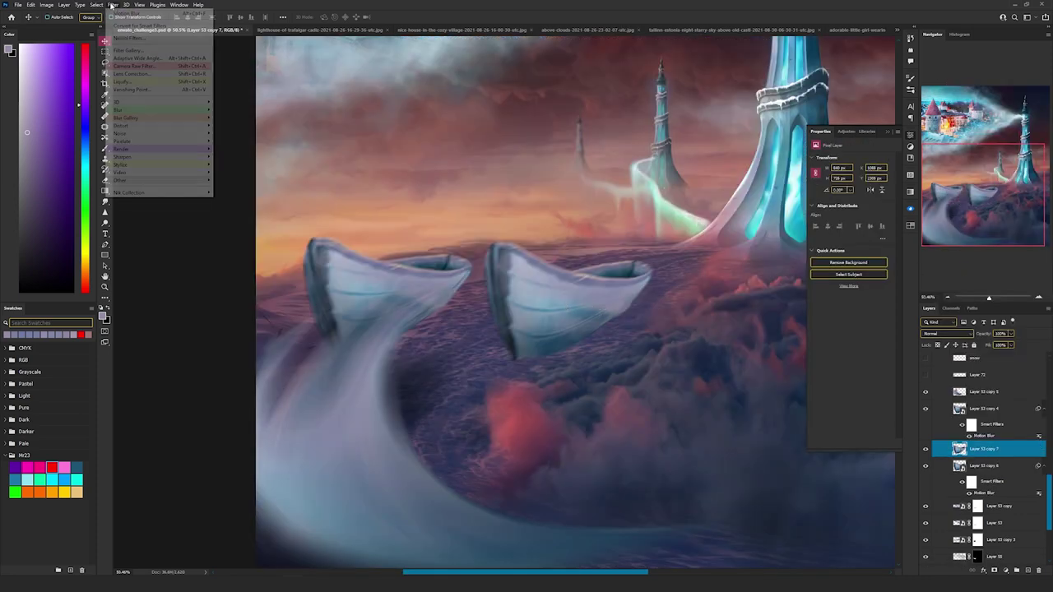
{"action": "mouse_move", "coordinate": [165, 110]}
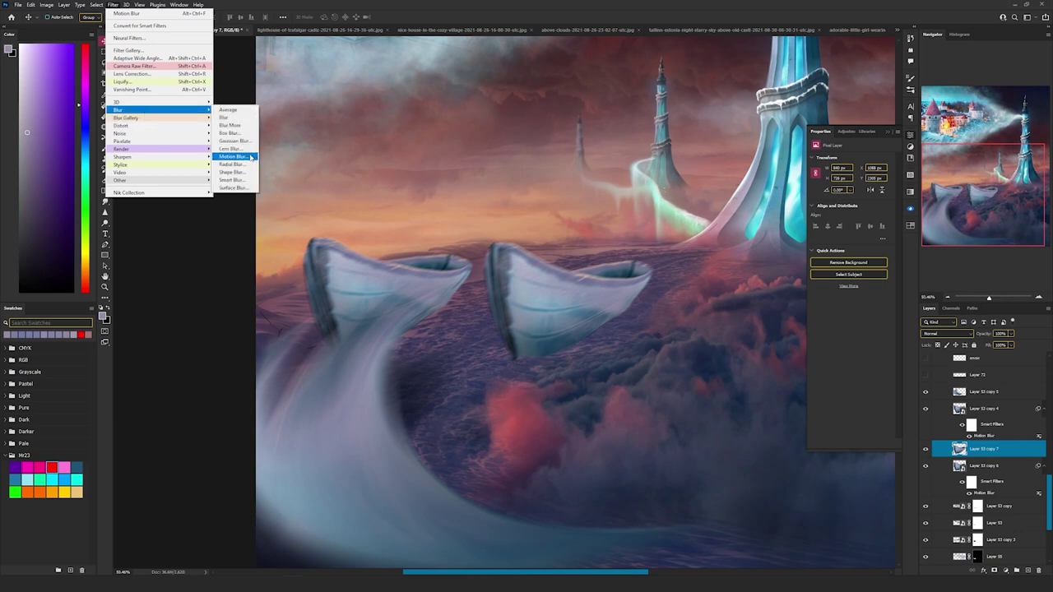
{"action": "left_click", "coordinate": [232, 156]}
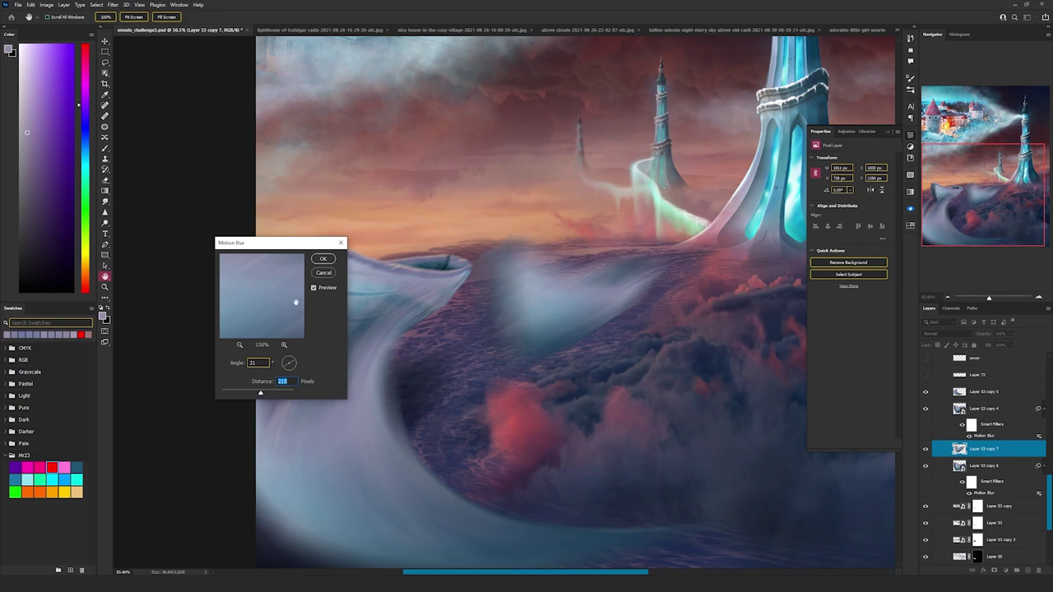
{"action": "left_click", "coordinate": [334, 259]}
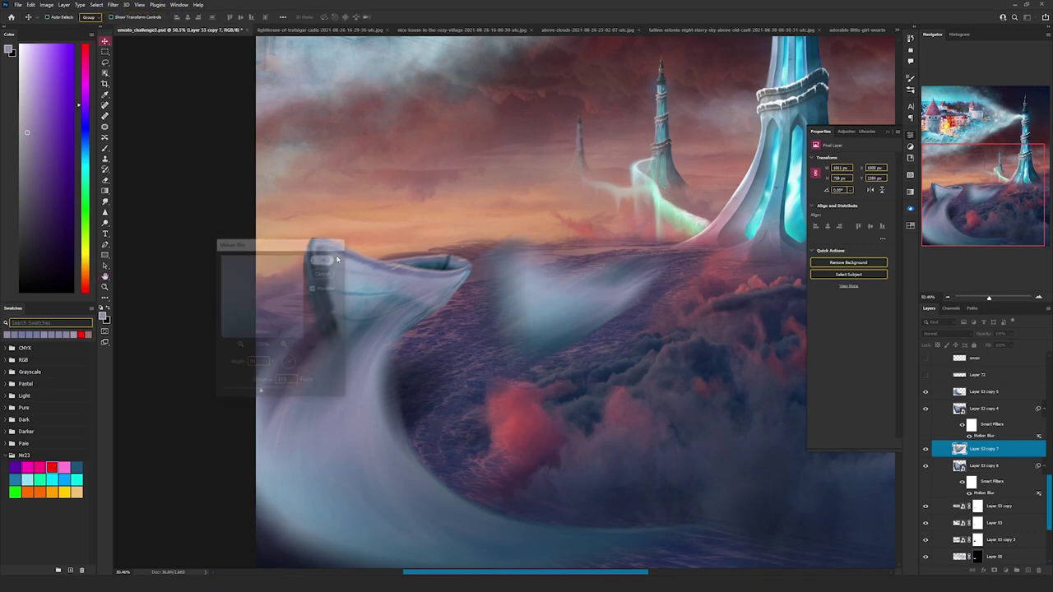
Step: Warp the motion-blurred boat copy, pulling it downward into a curved streak that flows beneath the boat
{"action": "key", "text": "ctrl+t"}
{"action": "right_click", "coordinate": [550, 303]}
{"action": "left_click", "coordinate": [565, 358]}
{"action": "left_click_drag", "start_coordinate": [464, 377], "coordinate": [393, 499]}
{"action": "left_click_drag", "start_coordinate": [505, 363], "coordinate": [490, 290]}
{"action": "left_click_drag", "start_coordinate": [525, 467], "coordinate": [466, 398]}
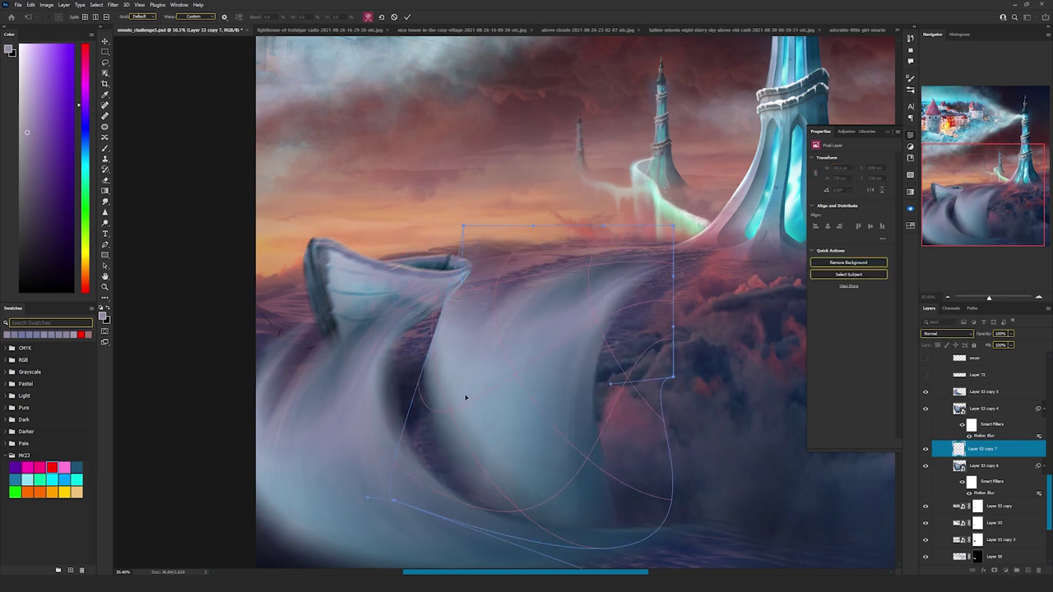
{"action": "left_click_drag", "start_coordinate": [619, 496], "coordinate": [766, 518]}
{"action": "left_click_drag", "start_coordinate": [537, 402], "coordinate": [486, 419]}
{"action": "left_click_drag", "start_coordinate": [550, 284], "coordinate": [675, 365]}
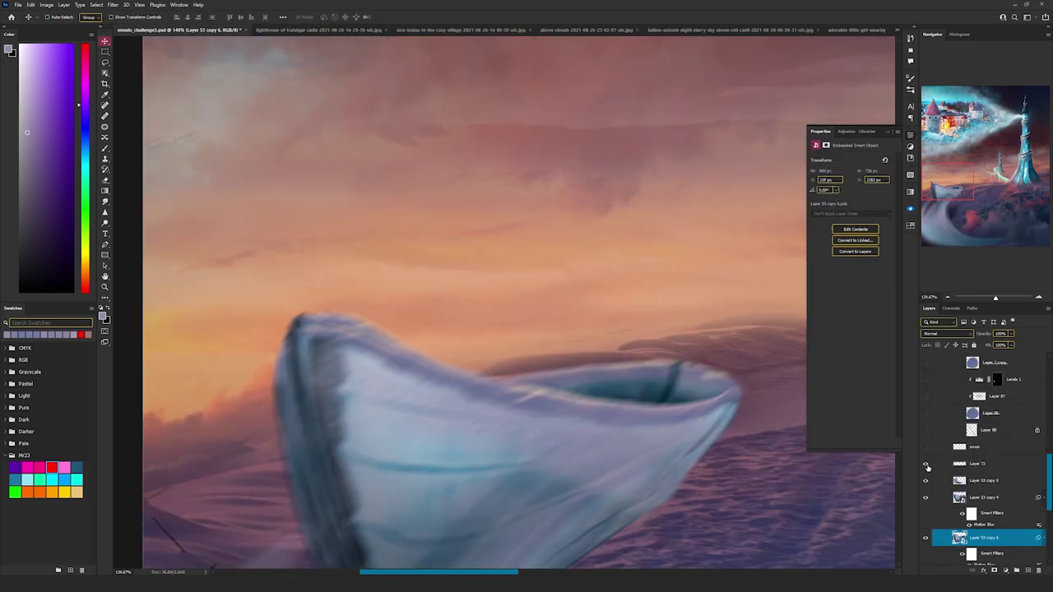
Step: Show Layer 72 with the curled hooks on the boat and hide the three blurred boat copies
{"action": "left_click", "coordinate": [926, 466]}
{"action": "scroll", "coordinate": [680, 380], "scroll_direction": "down", "scroll_amount": 4}
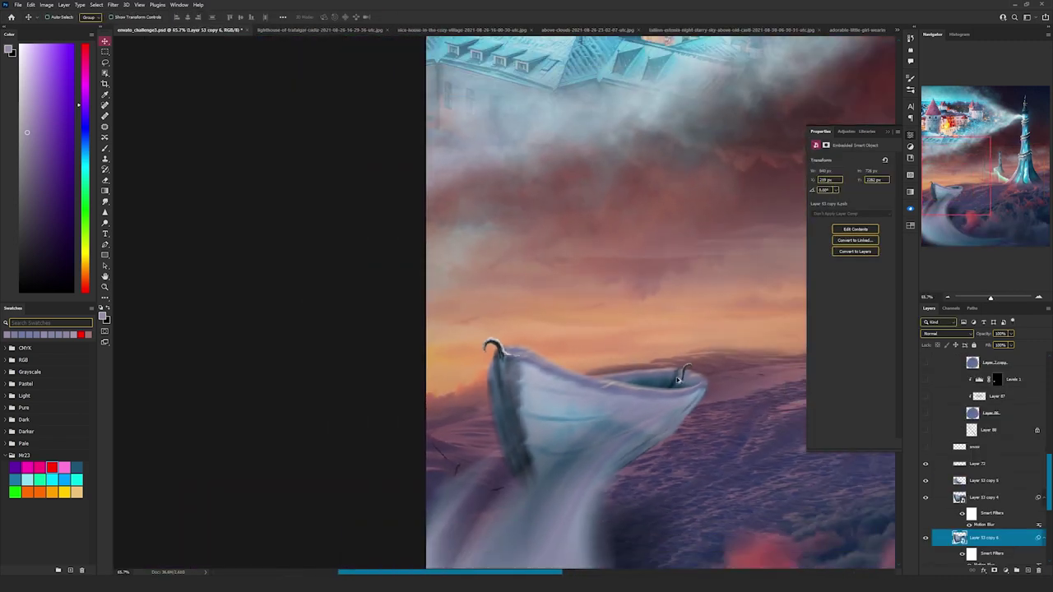
{"action": "scroll", "coordinate": [625, 379], "scroll_direction": "up", "scroll_amount": 3}
{"action": "scroll", "coordinate": [924, 465], "scroll_direction": "down", "scroll_amount": 1}
{"action": "left_click_drag", "start_coordinate": [925, 440], "coordinate": [929, 499]}
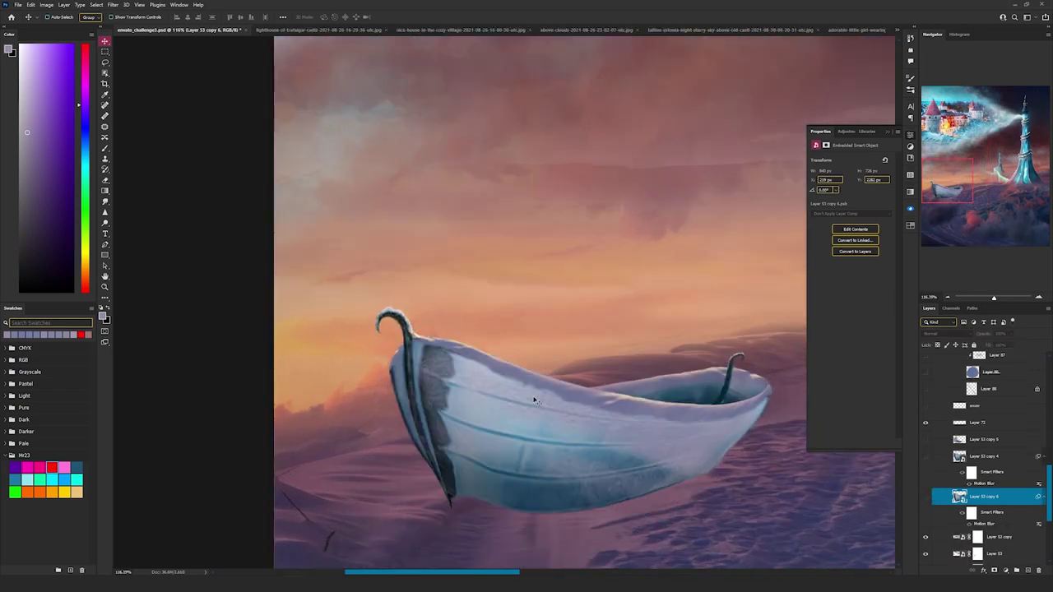
{"action": "scroll", "coordinate": [534, 401], "scroll_direction": "up", "scroll_amount": 2}
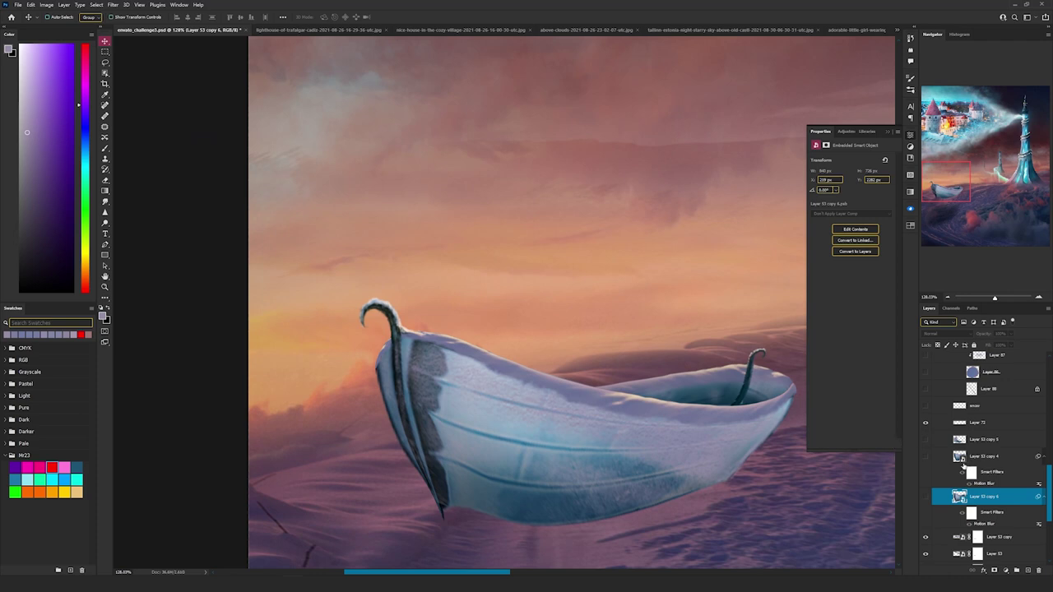
{"action": "left_click", "coordinate": [924, 424]}
{"action": "left_click", "coordinate": [924, 424]}
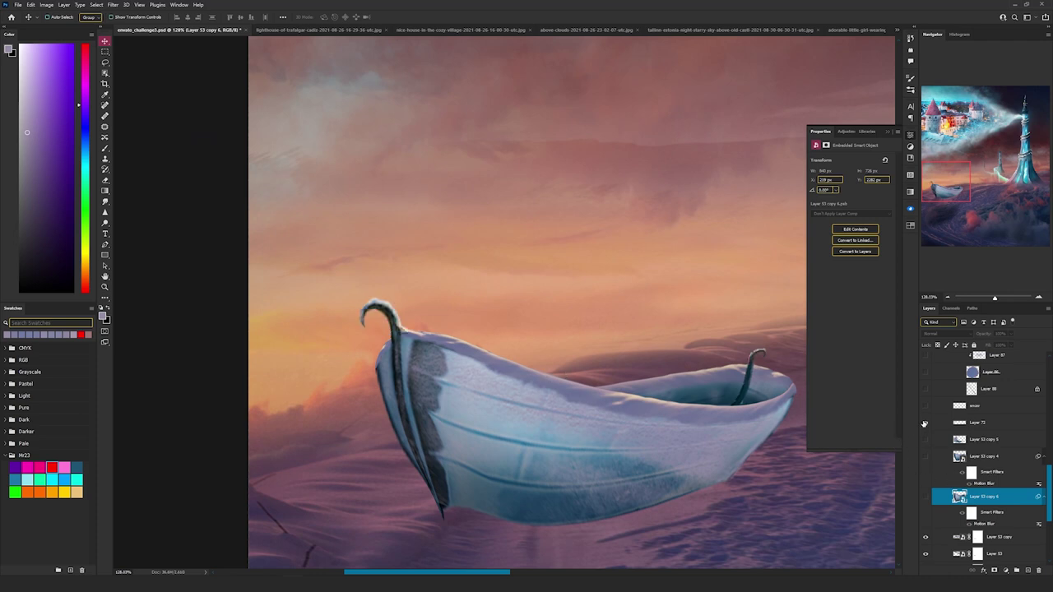
Step: Show the snow layer on the boat and the snowman layers with their adjustments above it
{"action": "left_click", "coordinate": [973, 409]}
{"action": "left_click_drag", "start_coordinate": [728, 434], "coordinate": [685, 474]}
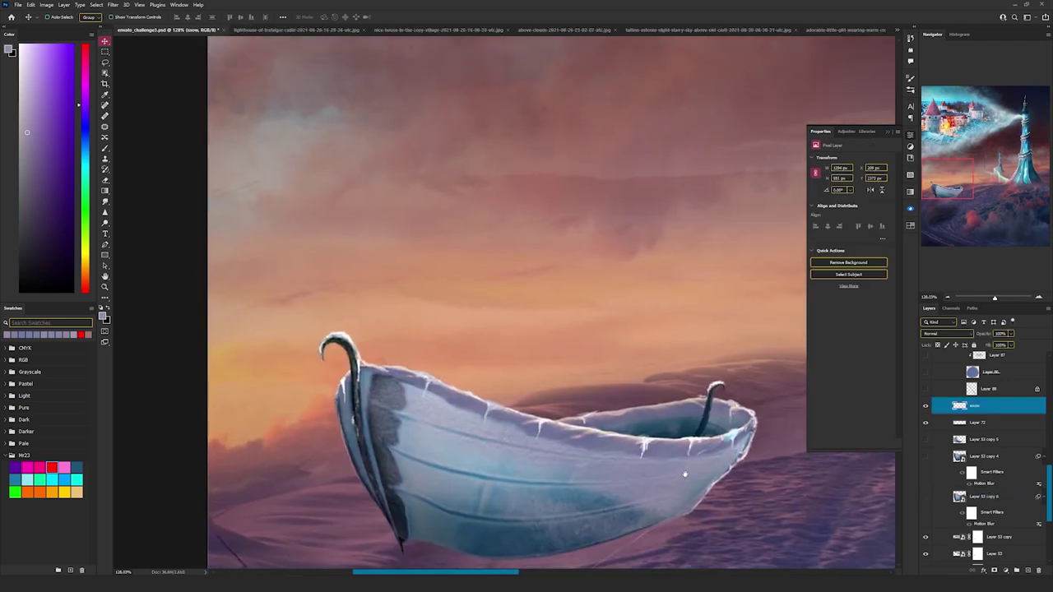
{"action": "scroll", "coordinate": [932, 481], "scroll_direction": "up", "scroll_amount": 3}
{"action": "left_click_drag", "start_coordinate": [925, 479], "coordinate": [922, 360]}
{"action": "scroll", "coordinate": [950, 398], "scroll_direction": "up", "scroll_amount": 4}
{"action": "left_click_drag", "start_coordinate": [925, 467], "coordinate": [925, 374]}
{"action": "left_click", "coordinate": [1000, 375]}
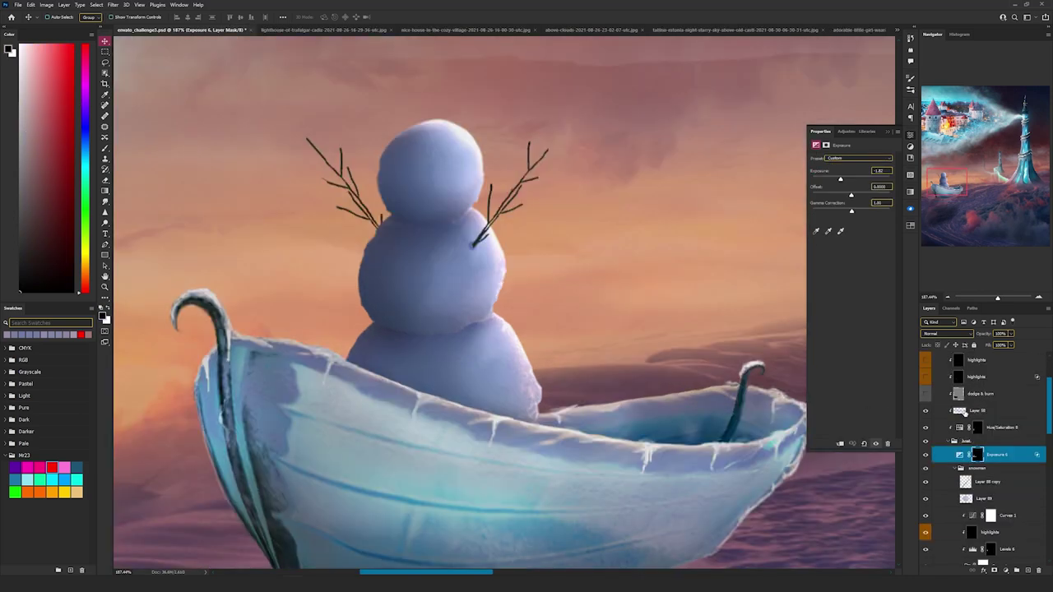
Step: Try shifting the Color Dodge glow on Layer 58 across the boat and undo the move
{"action": "left_click", "coordinate": [971, 411]}
{"action": "left_click_drag", "start_coordinate": [528, 477], "coordinate": [584, 490]}
{"action": "key", "text": "ctrl+z"}
{"action": "scroll", "coordinate": [536, 471], "scroll_direction": "down", "scroll_amount": 3}
{"action": "scroll", "coordinate": [538, 472], "scroll_direction": "up", "scroll_amount": 3}
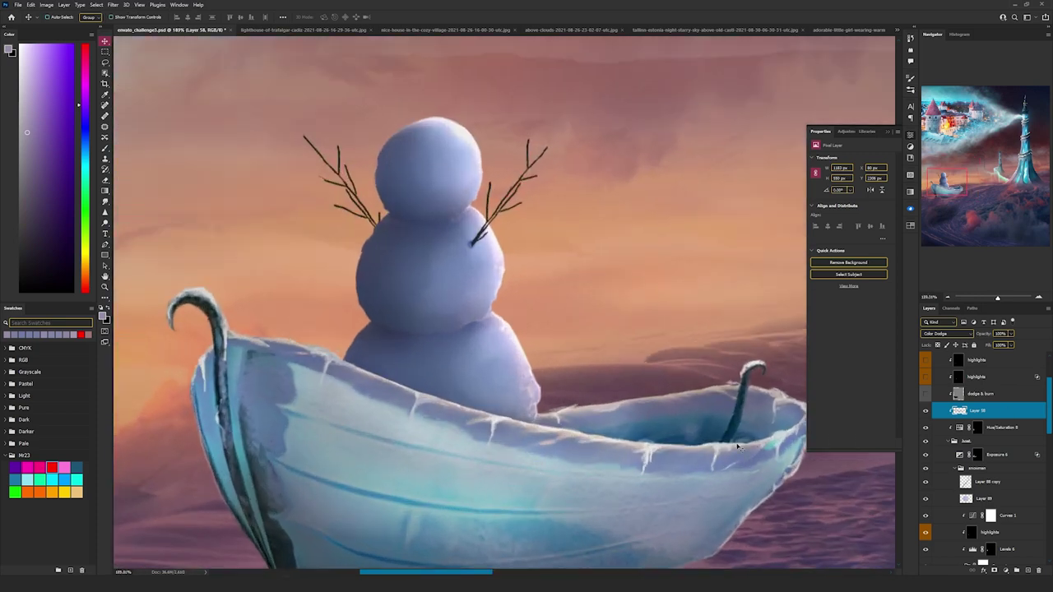
Step: Show and select the Soft Light dodge & burn layer that shades the boat
{"action": "left_click", "coordinate": [927, 394]}
{"action": "left_click", "coordinate": [991, 398]}
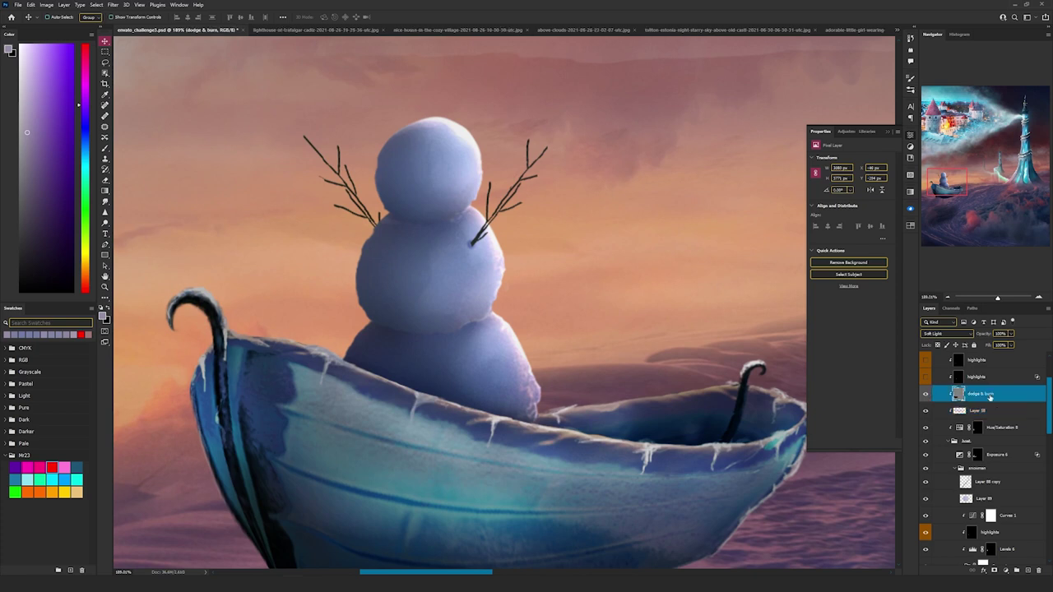
{"action": "scroll", "coordinate": [599, 408], "scroll_direction": "down", "scroll_amount": 3}
{"action": "scroll", "coordinate": [598, 408], "scroll_direction": "up", "scroll_amount": 1}
{"action": "scroll", "coordinate": [598, 409], "scroll_direction": "up", "scroll_amount": 1}
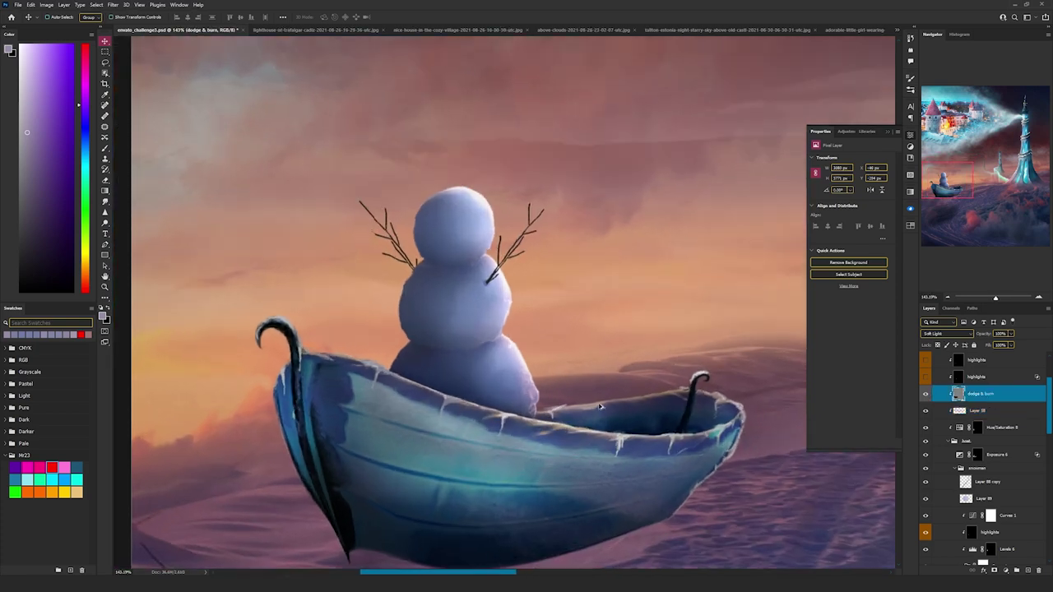
Step: Show both Linear Dodge (Add) highlights layers above the dodge & burn layer on the boat
{"action": "left_click", "coordinate": [927, 377]}
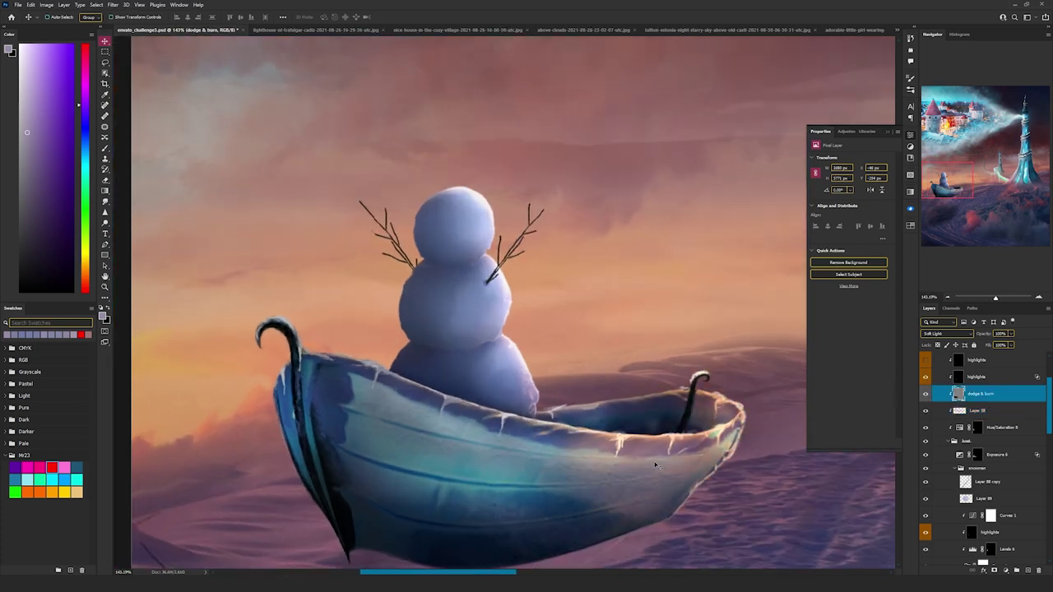
{"action": "scroll", "coordinate": [656, 466], "scroll_direction": "up", "scroll_amount": 3}
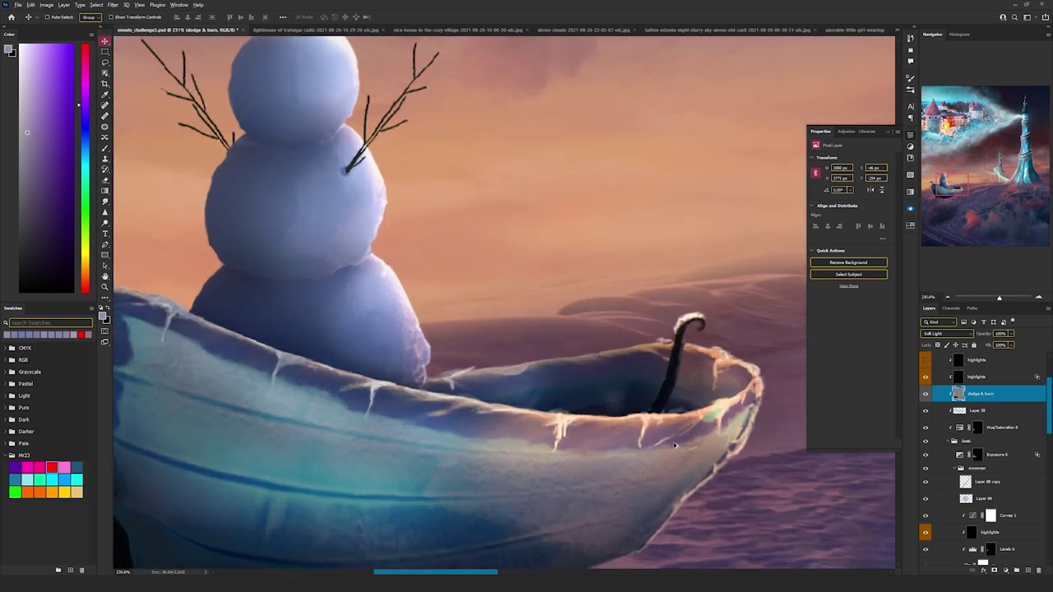
{"action": "scroll", "coordinate": [675, 445], "scroll_direction": "down", "scroll_amount": 4}
{"action": "scroll", "coordinate": [675, 446], "scroll_direction": "up", "scroll_amount": 2}
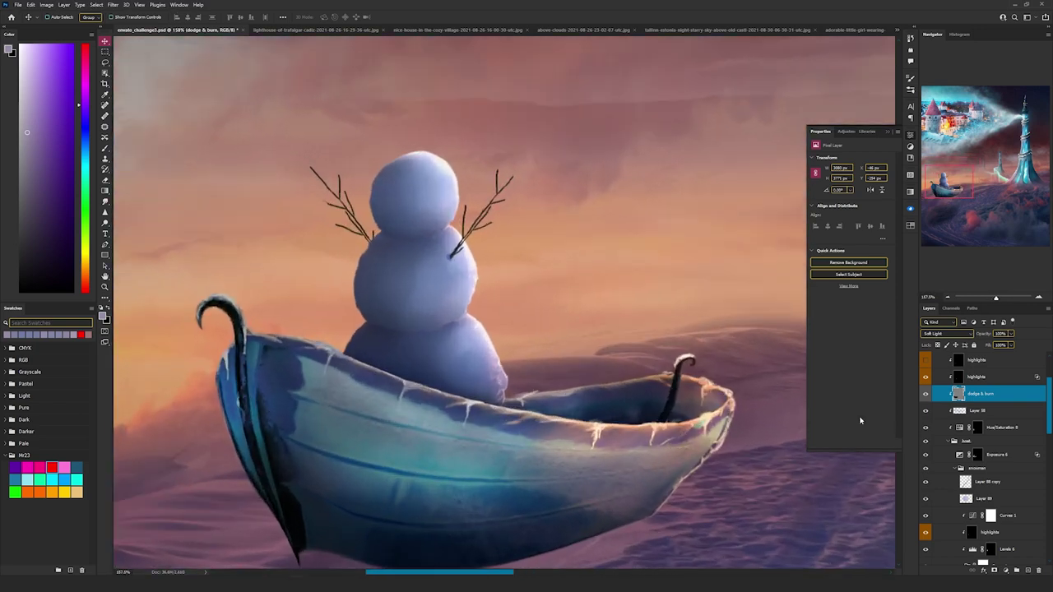
{"action": "left_click", "coordinate": [976, 377]}
{"action": "scroll", "coordinate": [831, 436], "scroll_direction": "up", "scroll_amount": 1}
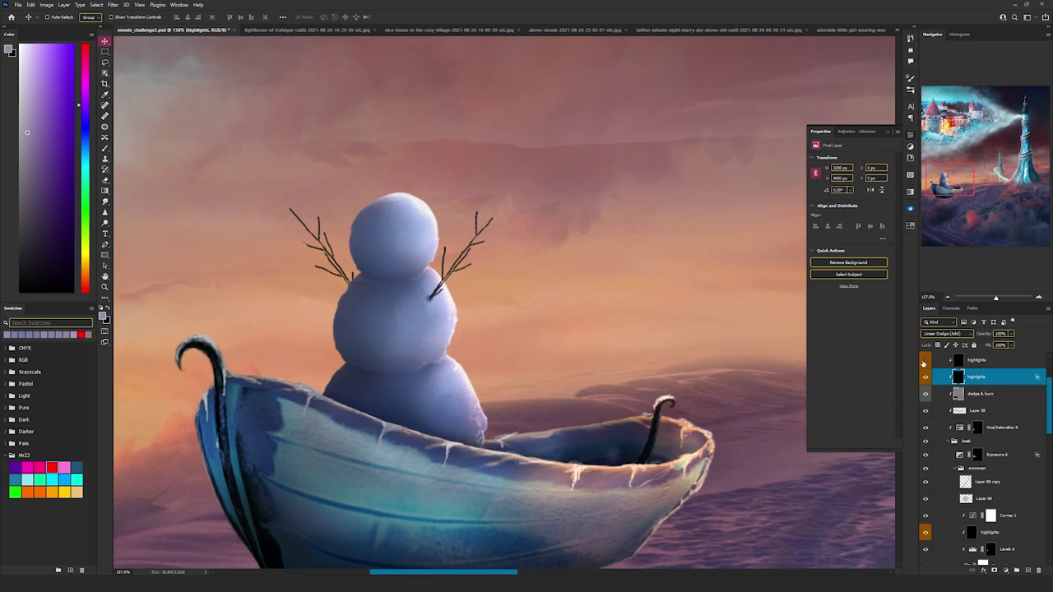
{"action": "left_click", "coordinate": [925, 362]}
{"action": "left_click", "coordinate": [983, 360]}
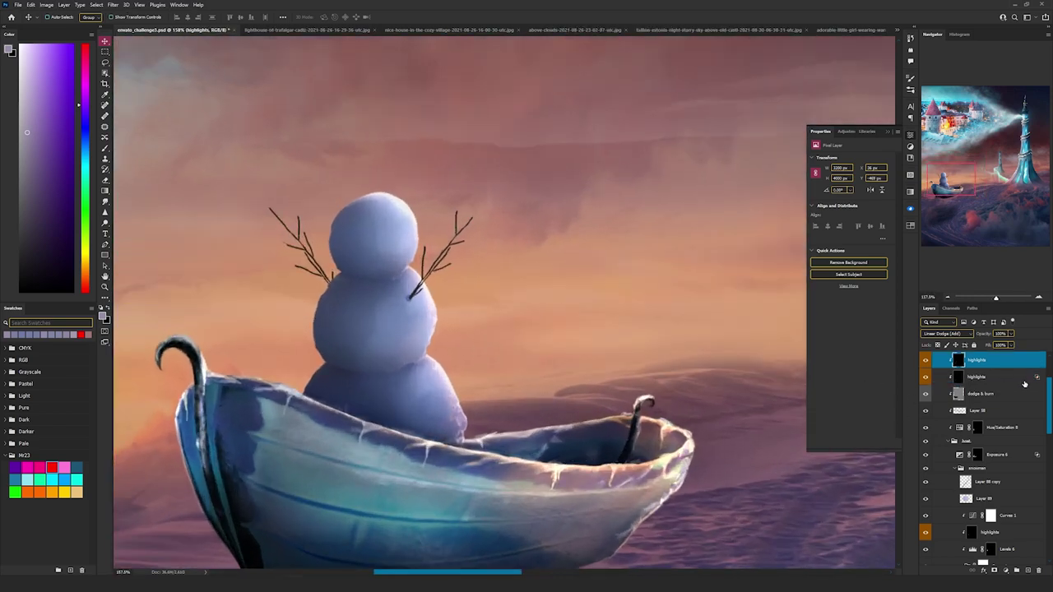
Step: Examine the boat, the snowman and the blurred trail up close and within the surrounding scene
{"action": "scroll", "coordinate": [1022, 384], "scroll_direction": "up", "scroll_amount": 3}
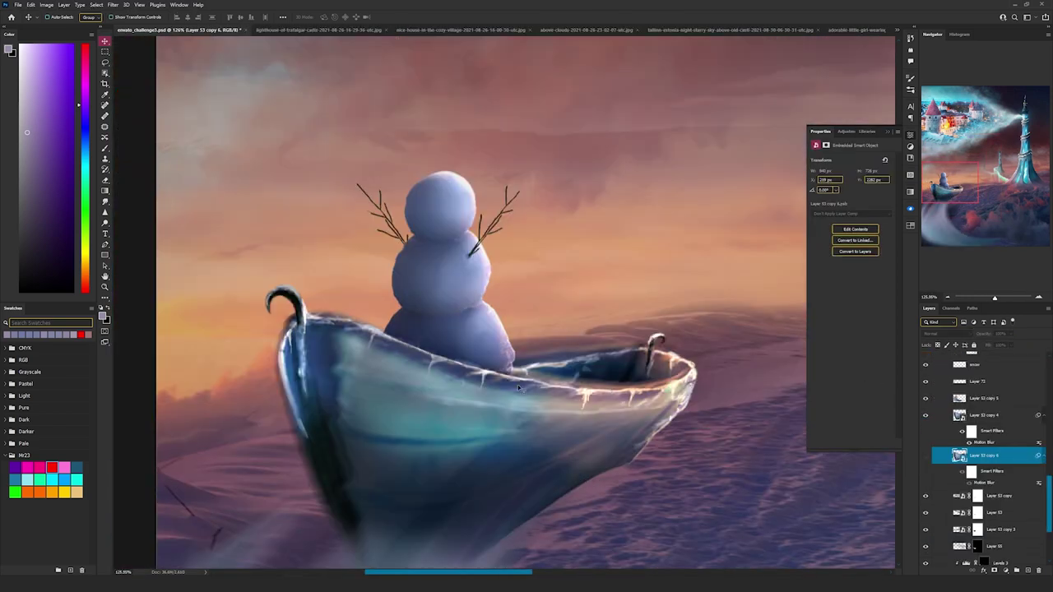
{"action": "scroll", "coordinate": [575, 398], "scroll_direction": "down", "scroll_amount": 4}
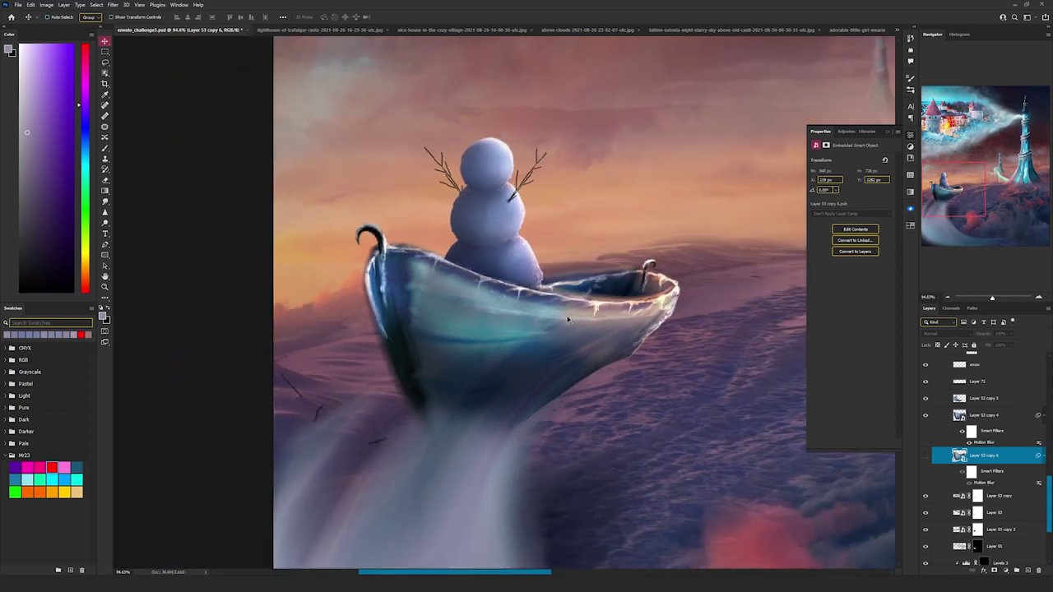
{"action": "scroll", "coordinate": [444, 339], "scroll_direction": "up", "scroll_amount": 2}
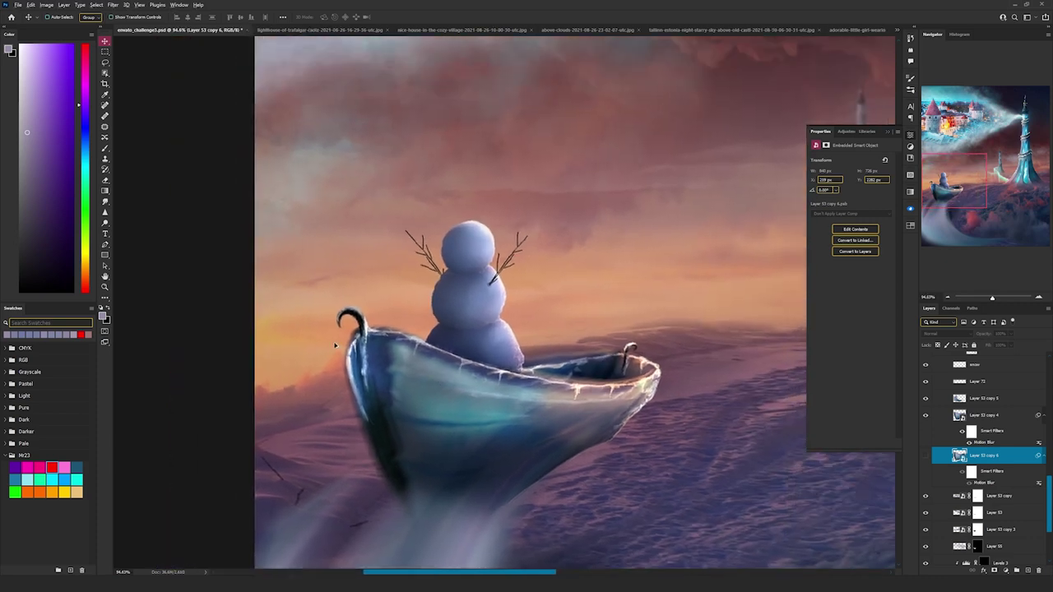
{"action": "scroll", "coordinate": [335, 345], "scroll_direction": "up", "scroll_amount": 3}
{"action": "scroll", "coordinate": [348, 332], "scroll_direction": "down", "scroll_amount": 4}
{"action": "scroll", "coordinate": [1010, 436], "scroll_direction": "up", "scroll_amount": 3}
{"action": "scroll", "coordinate": [1010, 436], "scroll_direction": "up", "scroll_amount": 1}
{"action": "scroll", "coordinate": [517, 386], "scroll_direction": "down", "scroll_amount": 3}
{"action": "scroll", "coordinate": [517, 387], "scroll_direction": "up", "scroll_amount": 2}
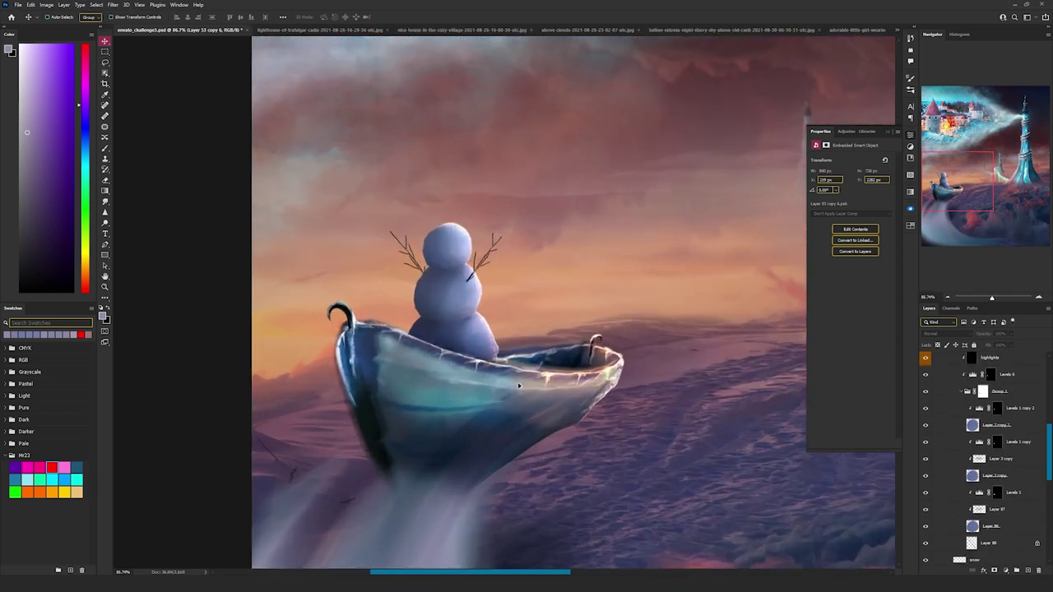
{"action": "scroll", "coordinate": [519, 386], "scroll_direction": "down", "scroll_amount": 4}
{"action": "scroll", "coordinate": [522, 387], "scroll_direction": "up", "scroll_amount": 1}
Step: Expand the auroras group inside the magic boat group and show its aurora layers over the trail
{"action": "scroll", "coordinate": [955, 395], "scroll_direction": "up", "scroll_amount": 5}
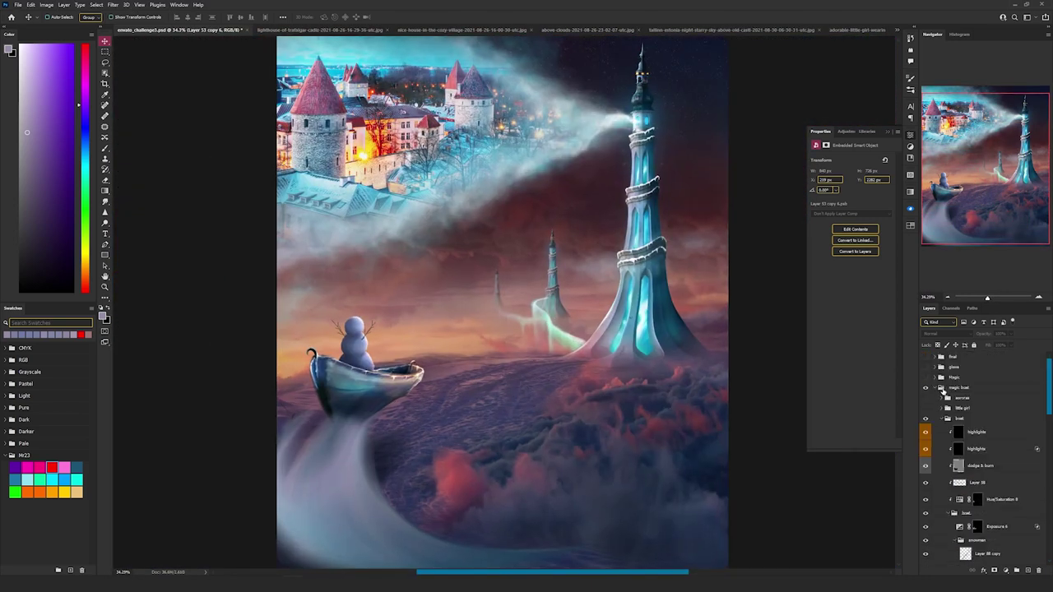
{"action": "scroll", "coordinate": [527, 429], "scroll_direction": "up", "scroll_amount": 2}
{"action": "scroll", "coordinate": [500, 434], "scroll_direction": "down", "scroll_amount": 2}
{"action": "left_click", "coordinate": [944, 398]}
{"action": "left_click", "coordinate": [927, 398]}
{"action": "scroll", "coordinate": [575, 412], "scroll_direction": "down", "scroll_amount": 3}
{"action": "scroll", "coordinate": [535, 415], "scroll_direction": "up", "scroll_amount": 4}
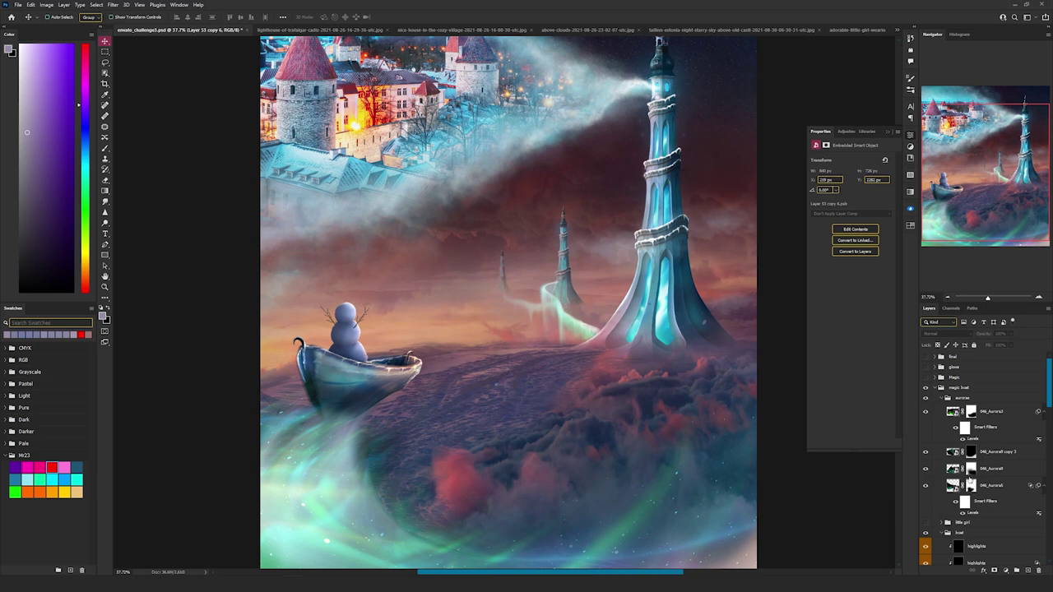
Step: Isolate the 046_Aurora5 layer in the auroras group, disable its mask and set its blend mode to Normal
{"action": "left_click_drag", "start_coordinate": [926, 469], "coordinate": [926, 452]}
{"action": "left_click", "coordinate": [971, 488]}
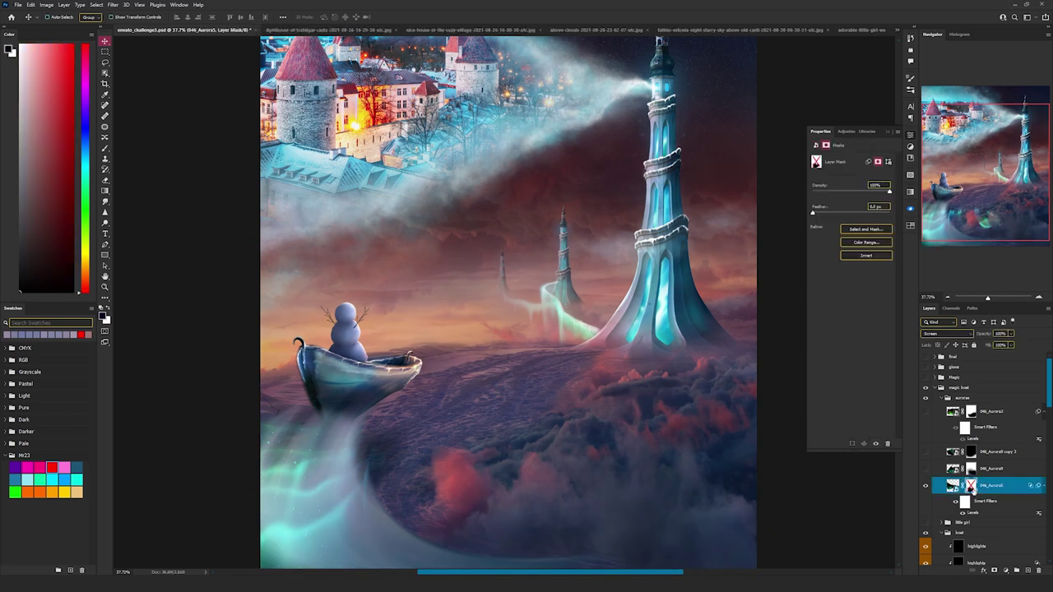
{"action": "left_click", "coordinate": [971, 489], "text": "shift"}
{"action": "left_click", "coordinate": [945, 335]}
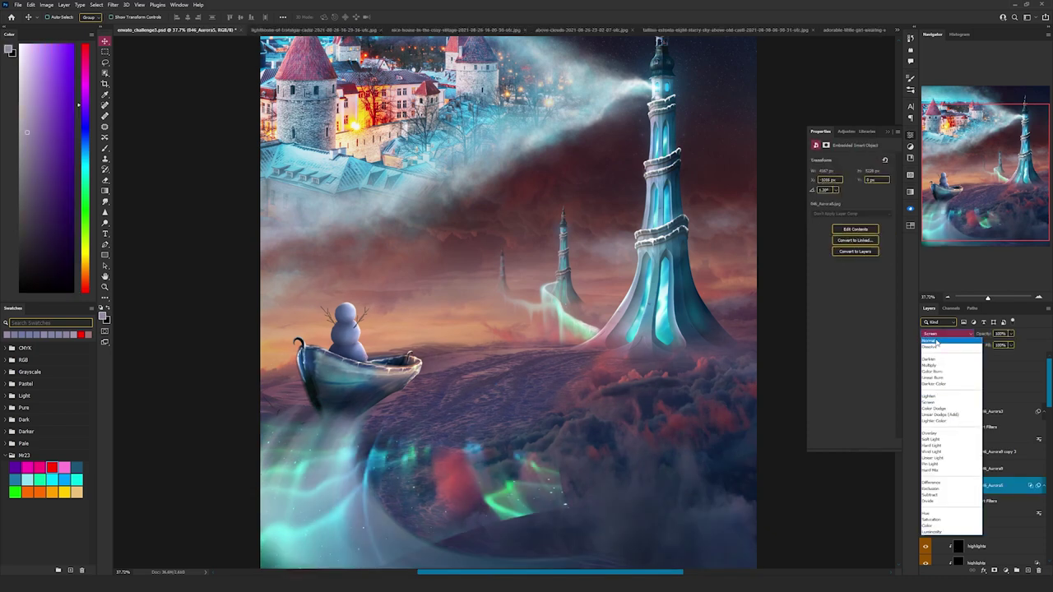
{"action": "left_click", "coordinate": [938, 330]}
{"action": "left_click_drag", "start_coordinate": [506, 460], "coordinate": [623, 405]}
{"action": "key", "text": "ctrl+z"}
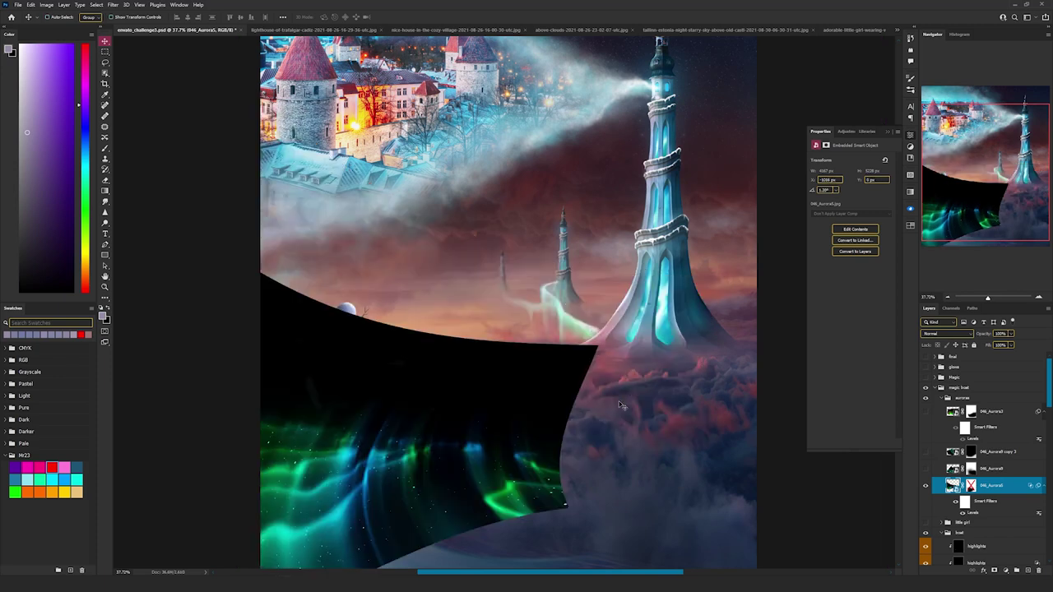
Step: Open the warp mesh of the 046_Aurora5 layer to examine its curve, leaving its shape as it is
{"action": "key", "text": "ctrl+t"}
{"action": "left_click_drag", "start_coordinate": [444, 460], "coordinate": [491, 407]}
{"action": "right_click", "coordinate": [504, 366]}
{"action": "left_click", "coordinate": [533, 455]}
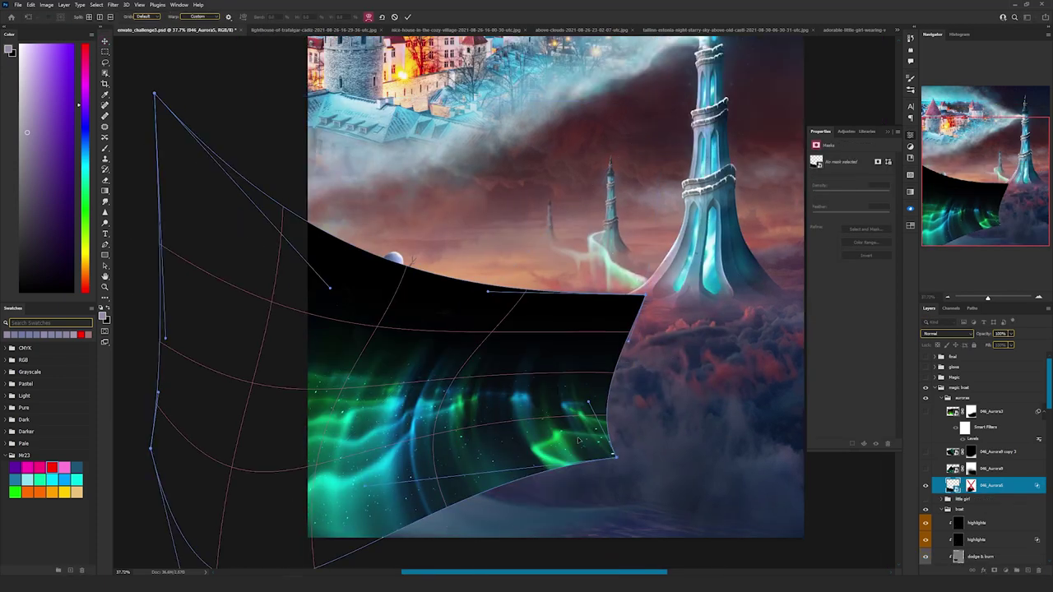
{"action": "key", "text": "Return"}
Step: Set the 046_Aurora5 layer's blend mode to Screen and re-enable its layer mask
{"action": "left_click", "coordinate": [944, 335]}
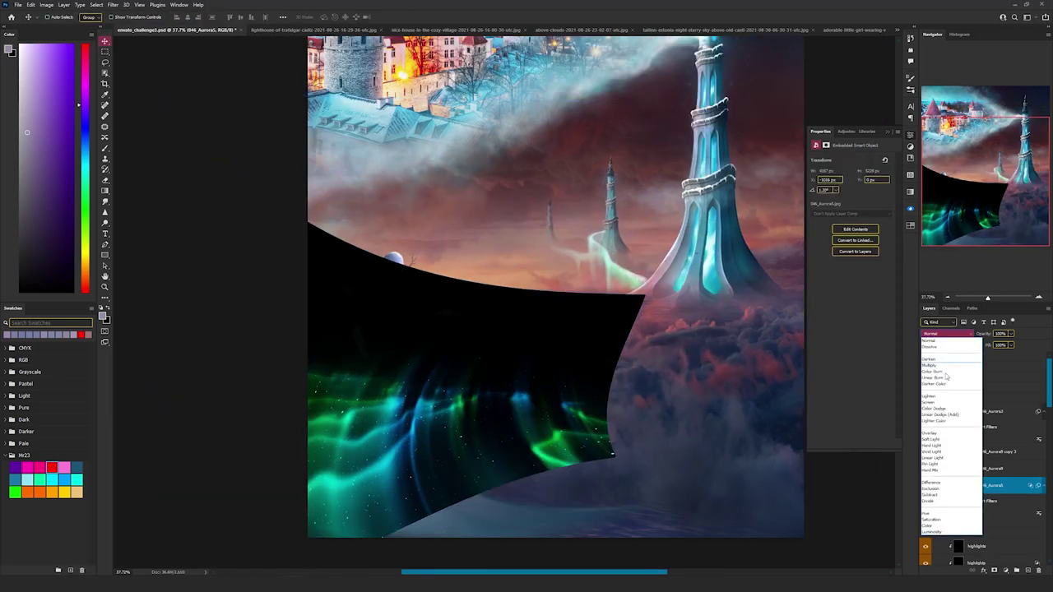
{"action": "left_click", "coordinate": [944, 403]}
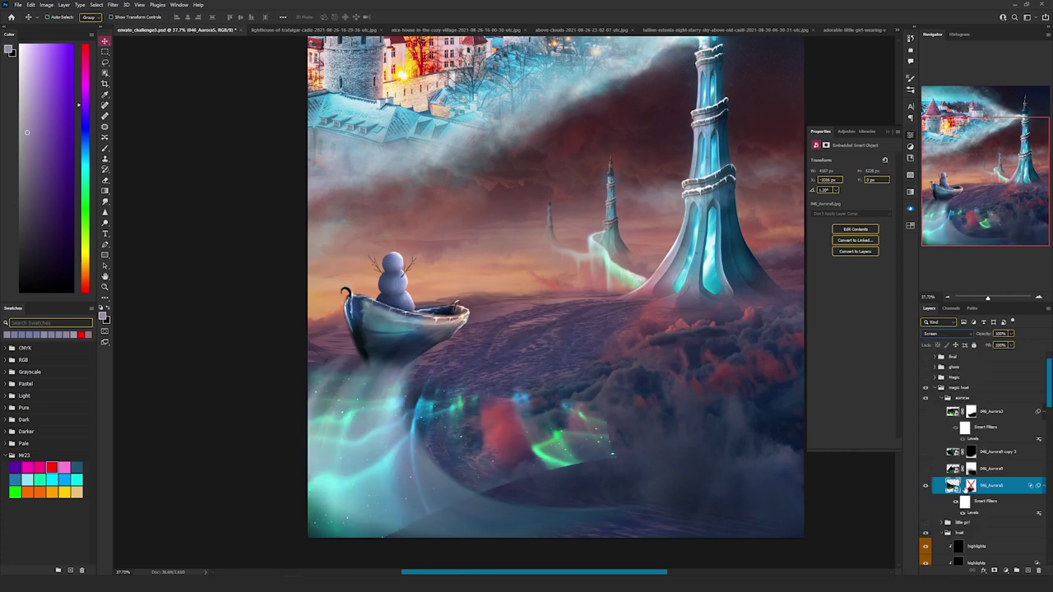
{"action": "left_click", "coordinate": [971, 486], "text": "shift"}
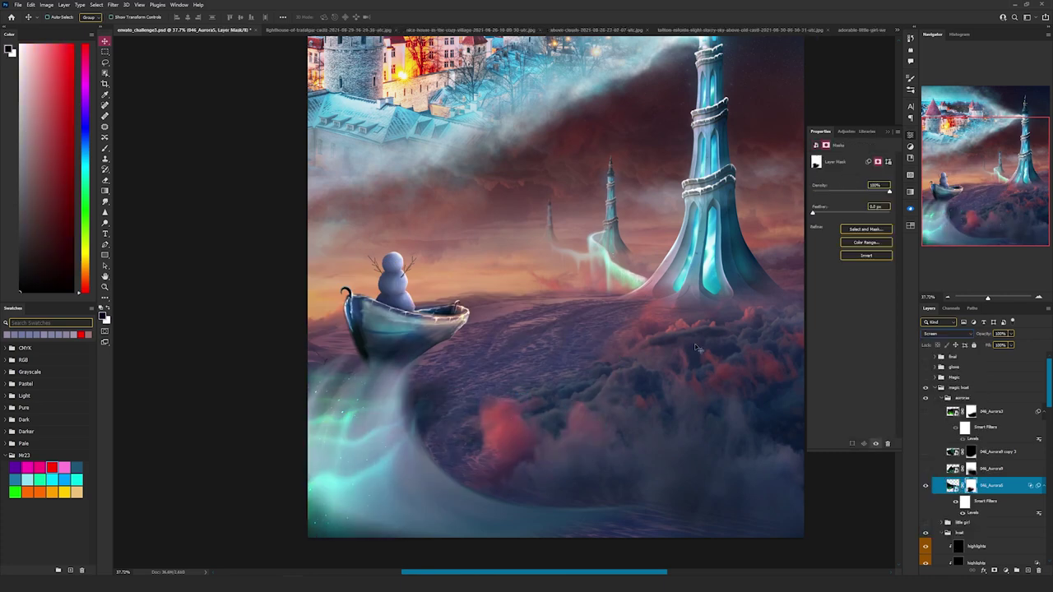
Step: Show the 046_Aurora9 layer and compare it with its layer mask off and on
{"action": "left_click", "coordinate": [926, 469]}
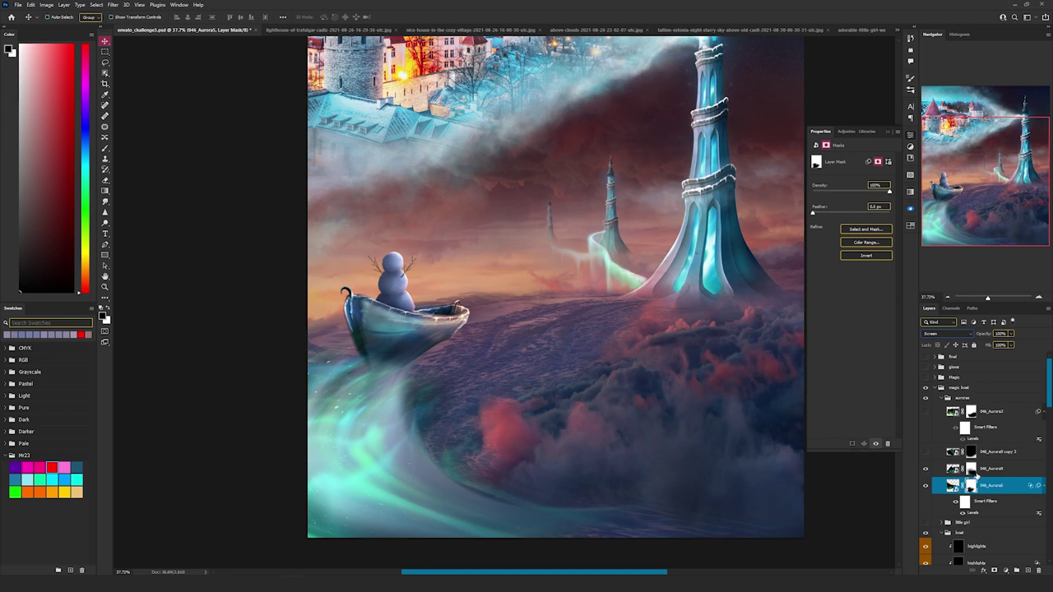
{"action": "left_click", "coordinate": [972, 469]}
{"action": "left_click", "coordinate": [972, 469], "text": "shift"}
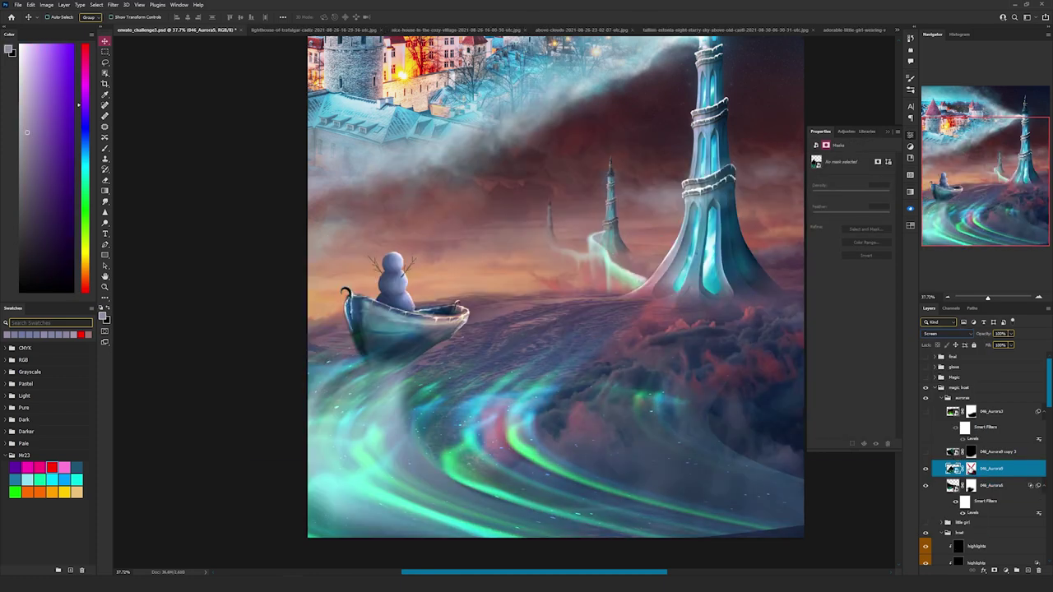
{"action": "left_click", "coordinate": [972, 469], "text": "shift"}
Step: Show the 046_Aurora9 copy 3 layer, check it unmasked, and keep it in Screen mode with its mask
{"action": "left_click", "coordinate": [926, 452]}
{"action": "left_click", "coordinate": [954, 452]}
{"action": "left_click", "coordinate": [971, 451], "text": "shift"}
{"action": "left_click_drag", "start_coordinate": [632, 401], "coordinate": [775, 263]}
{"action": "left_click", "coordinate": [946, 334]}
{"action": "left_click", "coordinate": [936, 401]}
{"action": "left_click", "coordinate": [971, 453]}
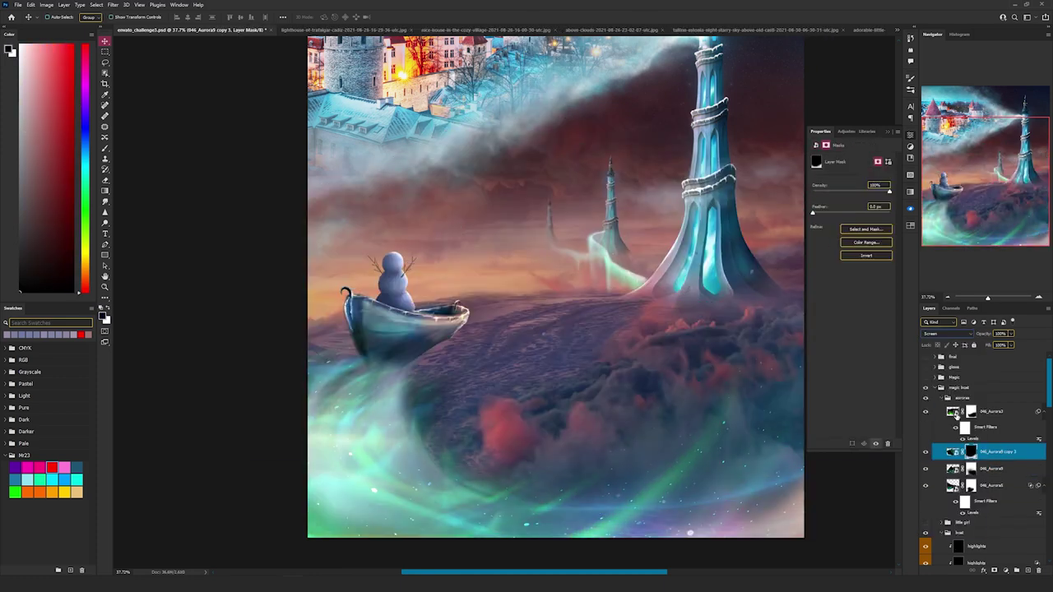
Step: Show the 046_Aurora3 layer, check it unmasked, and keep it in Screen mode with its mask
{"action": "left_click", "coordinate": [926, 412]}
{"action": "left_click", "coordinate": [971, 413], "text": "shift"}
{"action": "left_click", "coordinate": [947, 334]}
{"action": "left_click", "coordinate": [936, 401]}
{"action": "left_click", "coordinate": [971, 412]}
Step: Switch to the photo of the little girl in the snow and start tracing her outline with the Pen tool
{"action": "left_click", "coordinate": [863, 29]}
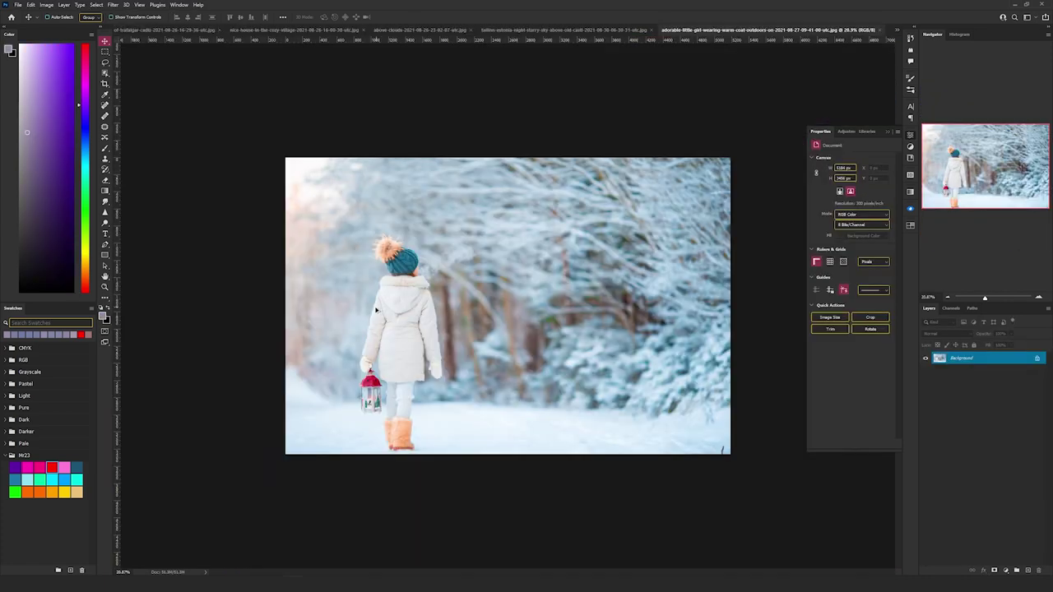
{"action": "scroll", "coordinate": [487, 316], "scroll_direction": "up", "scroll_amount": 5}
{"action": "left_click_drag", "start_coordinate": [389, 280], "coordinate": [465, 242]}
{"action": "key", "text": "p"}
{"action": "left_click_drag", "start_coordinate": [380, 220], "coordinate": [347, 359]}
{"action": "left_click", "coordinate": [341, 374]}
{"action": "left_click", "coordinate": [373, 346]}
{"action": "left_click", "coordinate": [373, 392]}
{"action": "left_click", "coordinate": [385, 426]}
{"action": "left_click", "coordinate": [381, 466]}
{"action": "left_click", "coordinate": [388, 520]}
{"action": "left_click", "coordinate": [434, 518]}
Step: Complete the path around the girl, leaving out the lantern, and convert it to a selection
{"action": "scroll", "coordinate": [426, 447], "scroll_direction": "up", "scroll_amount": 4}
{"action": "mouse_move", "coordinate": [426, 447]}
{"action": "left_mouse_down"}
{"action": "mouse_move", "coordinate": [471, 285]}
{"action": "mouse_move", "coordinate": [504, 362]}
{"action": "mouse_move", "coordinate": [487, 403]}
{"action": "mouse_move", "coordinate": [461, 255]}
{"action": "mouse_move", "coordinate": [424, 190]}
{"action": "mouse_move", "coordinate": [395, 191]}
{"action": "mouse_move", "coordinate": [377, 280]}
{"action": "left_mouse_up"}
{"action": "key", "text": "ctrl+0"}
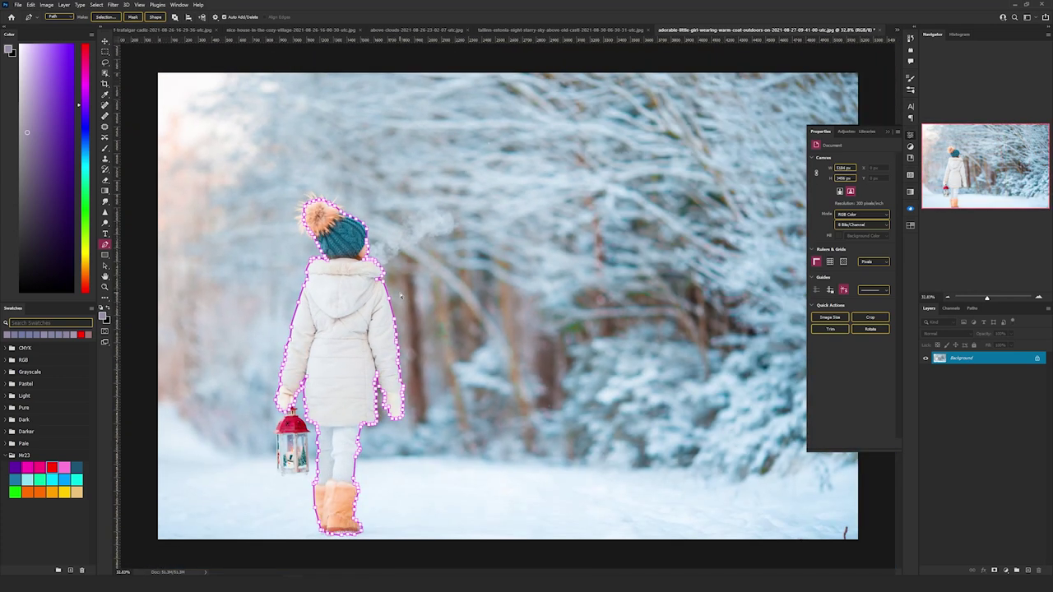
{"action": "key", "text": "ctrl+Return"}
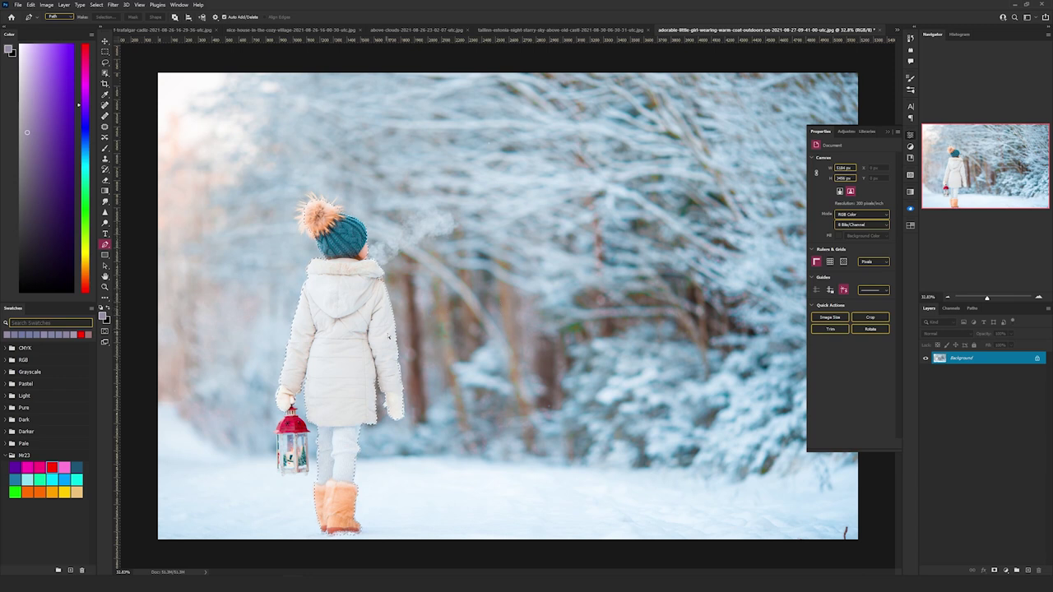
Step: Bring the cut-out girl into the boat composite and cut her left arm onto its own layer using a freehand lasso selection
{"action": "key", "text": "v"}
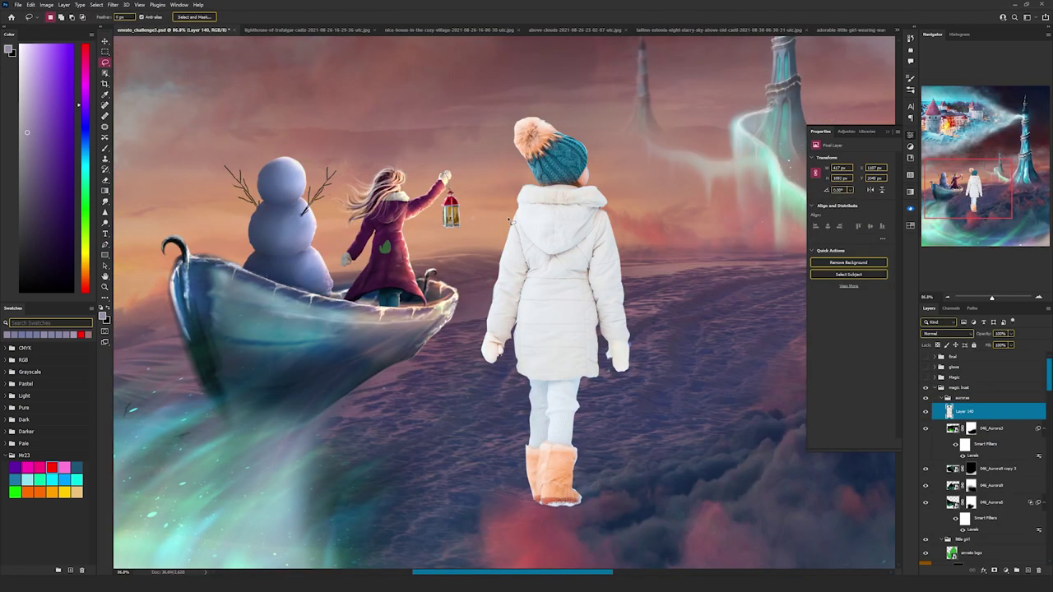
{"action": "scroll", "coordinate": [512, 220], "scroll_direction": "up", "scroll_amount": 2}
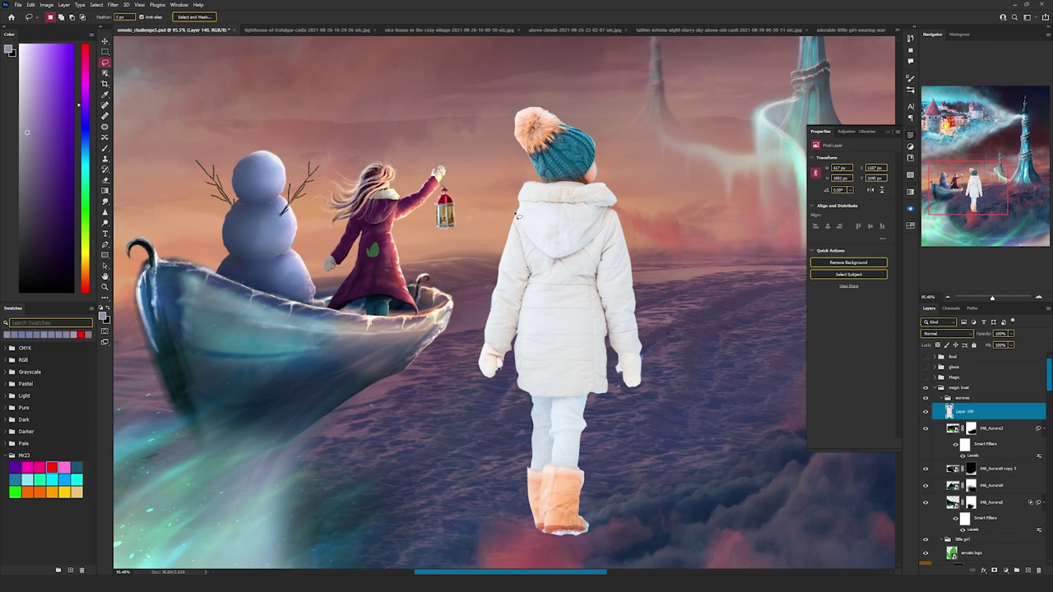
{"action": "scroll", "coordinate": [525, 219], "scroll_direction": "up", "scroll_amount": 3}
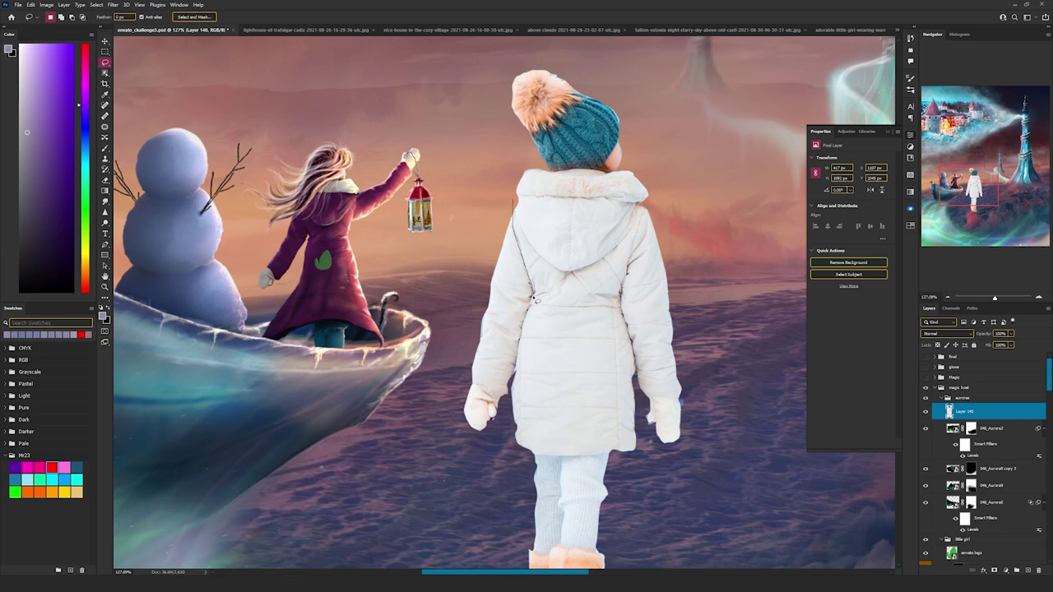
{"action": "mouse_move", "coordinate": [528, 319]}
{"action": "left_mouse_down"}
{"action": "mouse_move", "coordinate": [463, 265]}
{"action": "mouse_move", "coordinate": [491, 192]}
{"action": "left_mouse_up"}
{"action": "right_click", "coordinate": [511, 277]}
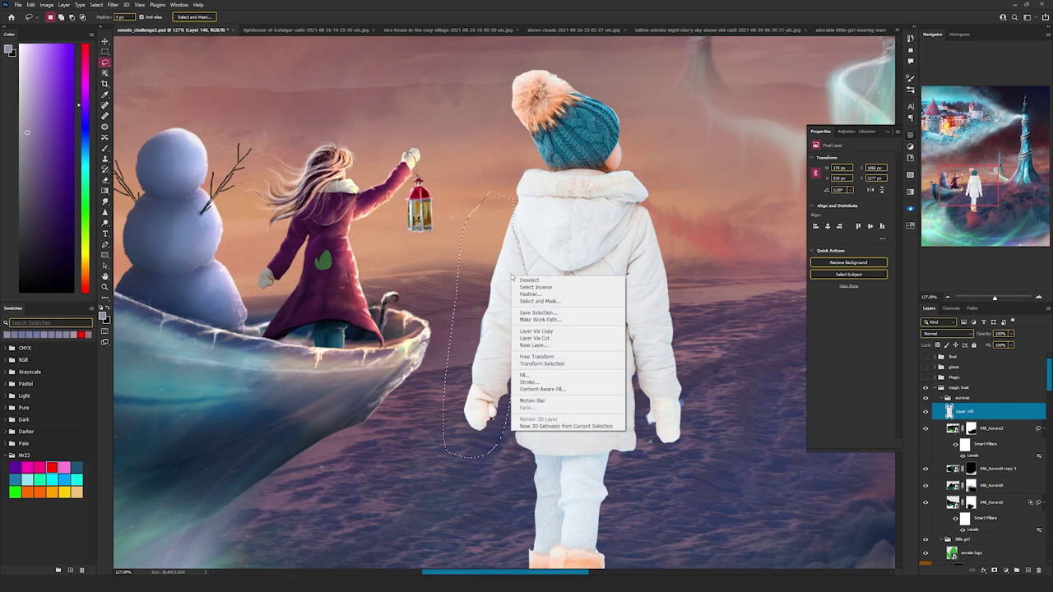
{"action": "left_click", "coordinate": [546, 332]}
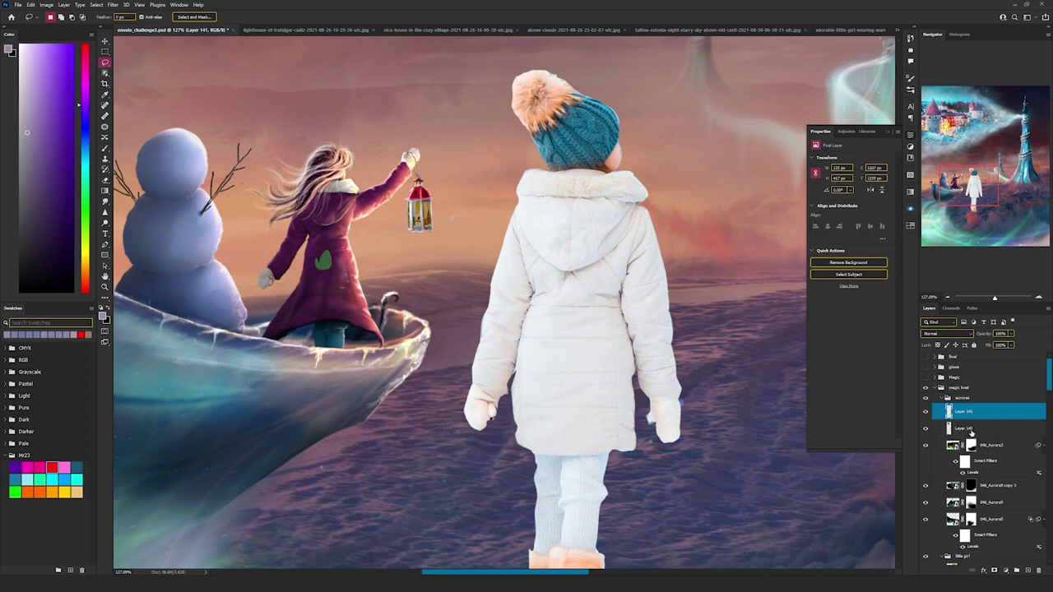
Step: Lasso the girl's right arm on her body layer and cut it onto a separate layer
{"action": "left_click", "coordinate": [973, 429]}
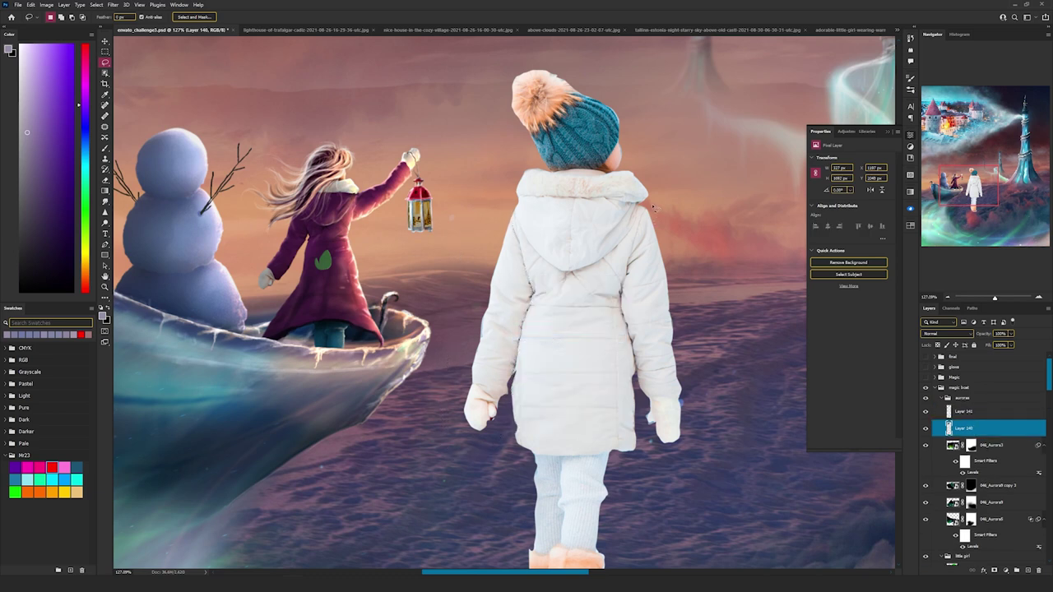
{"action": "mouse_move", "coordinate": [628, 328]}
{"action": "left_mouse_down"}
{"action": "mouse_move", "coordinate": [729, 376]}
{"action": "mouse_move", "coordinate": [671, 276]}
{"action": "left_mouse_up"}
{"action": "right_click", "coordinate": [654, 273]}
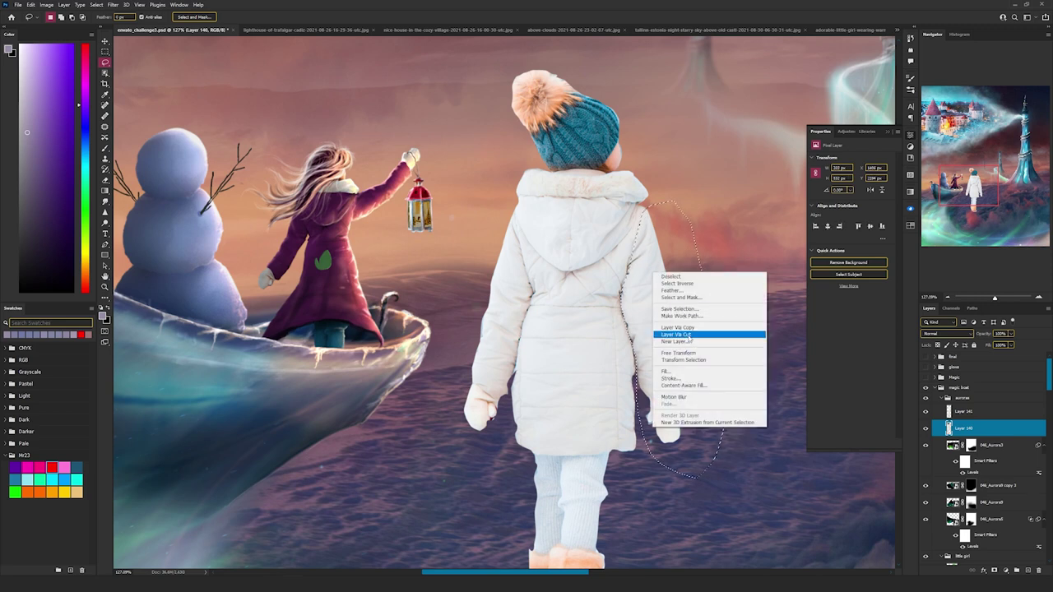
{"action": "left_click", "coordinate": [682, 335]}
Step: Lasso the waist area of the coat on the girl's body layer and place it on its own layer
{"action": "left_click", "coordinate": [972, 445]}
{"action": "left_click_drag", "start_coordinate": [648, 286], "coordinate": [627, 176]}
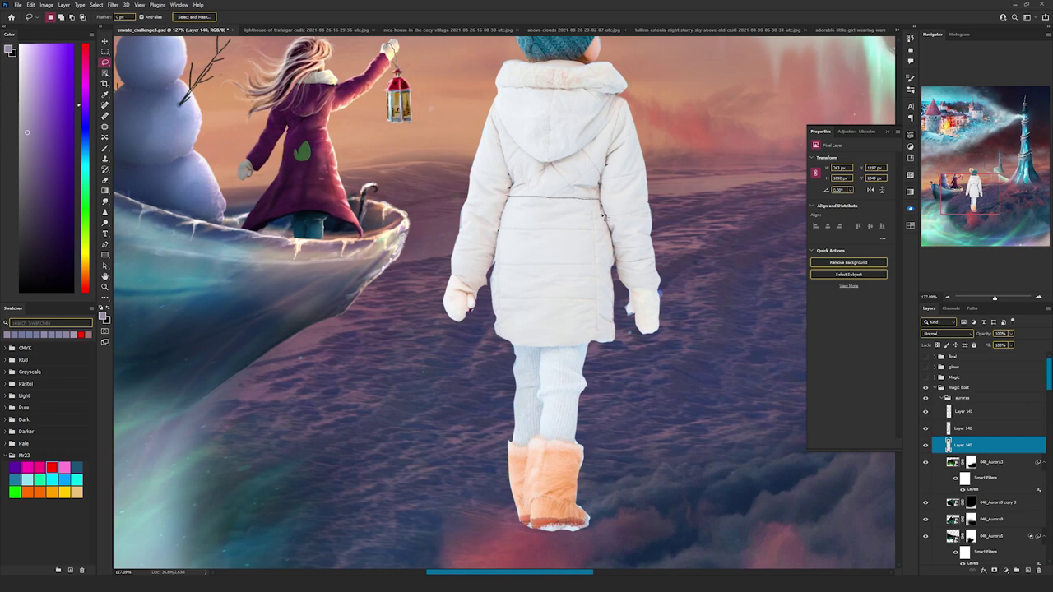
{"action": "mouse_move", "coordinate": [607, 217]}
{"action": "left_mouse_down"}
{"action": "mouse_move", "coordinate": [625, 339]}
{"action": "mouse_move", "coordinate": [539, 344]}
{"action": "mouse_move", "coordinate": [492, 260]}
{"action": "mouse_move", "coordinate": [509, 201]}
{"action": "left_mouse_up"}
{"action": "key", "text": "shift"}
{"action": "right_click", "coordinate": [579, 234]}
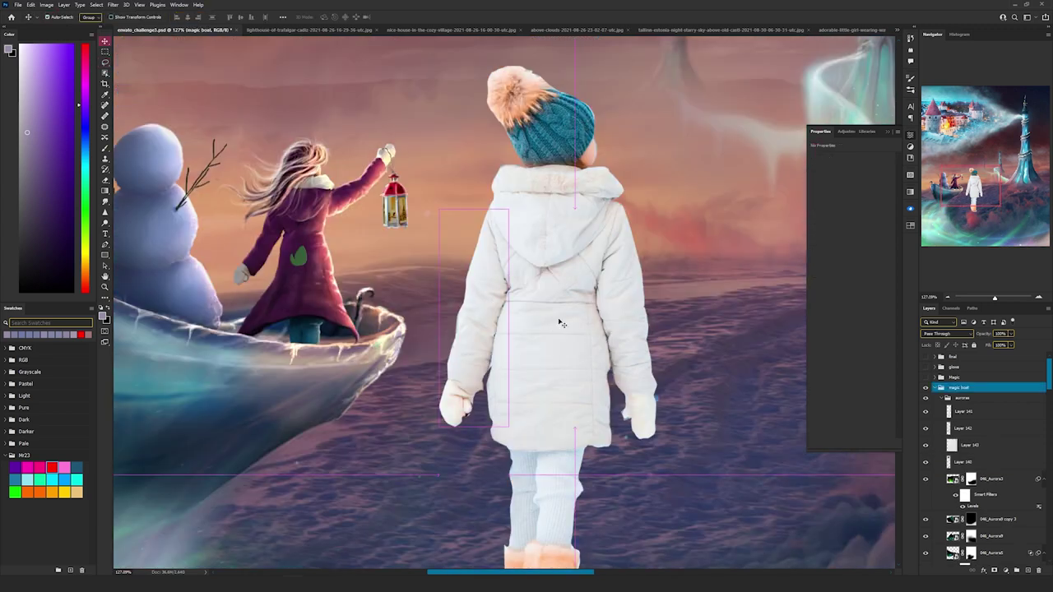
Step: Rename the cut-out left arm's layer left hand and convert it to a smart object
{"action": "key", "text": "ctrl+z"}
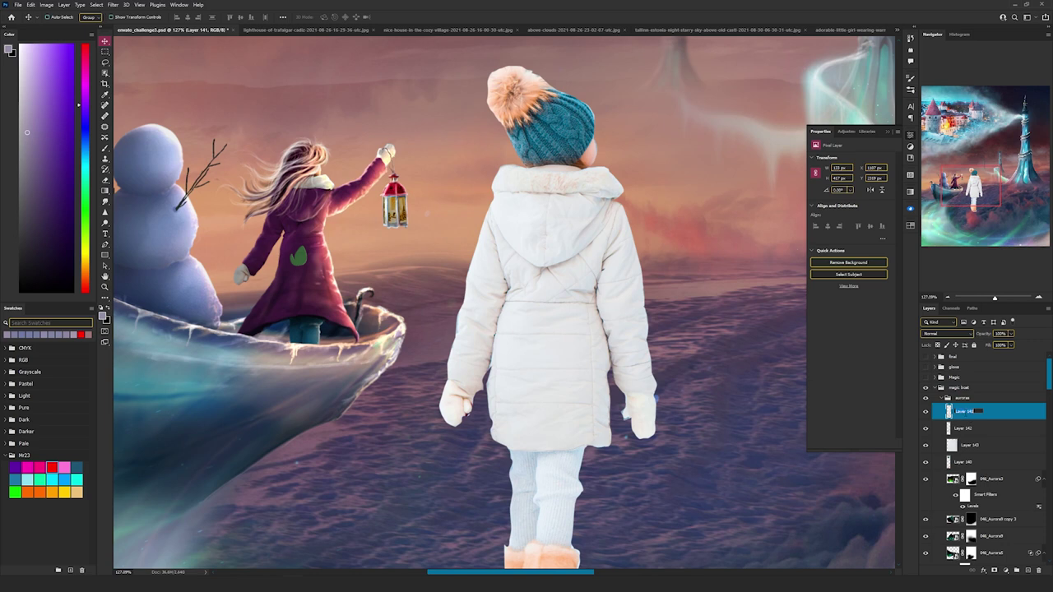
{"action": "right_click", "coordinate": [1013, 416]}
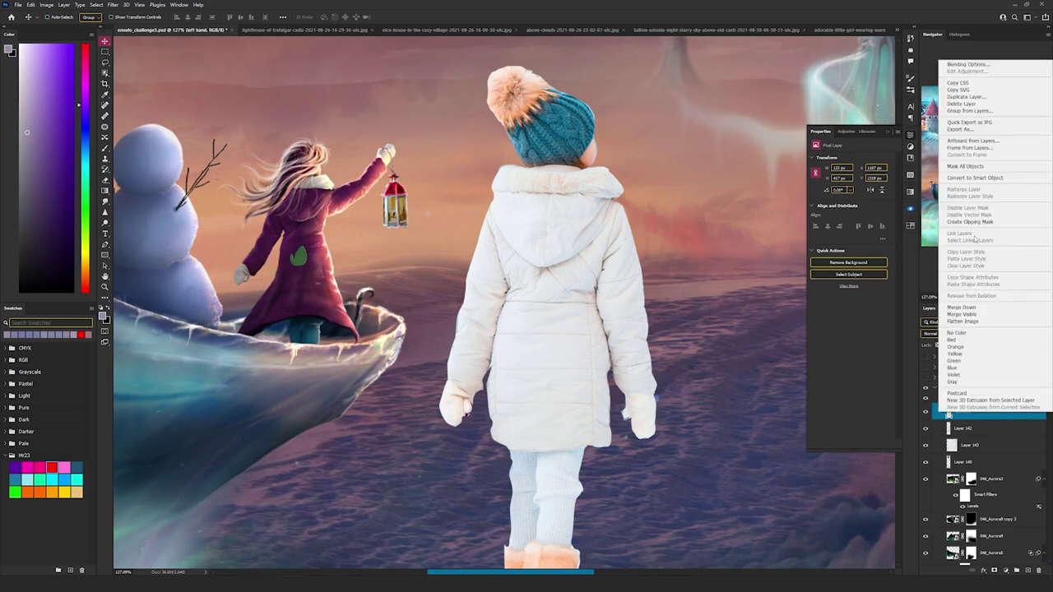
{"action": "left_click", "coordinate": [982, 177]}
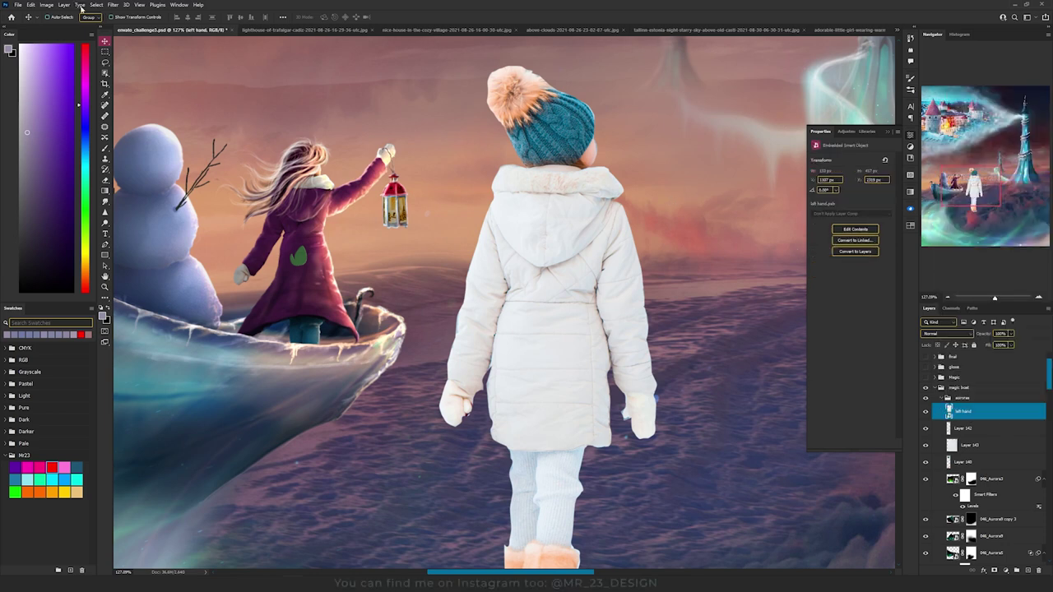
Step: Swing the left hand layer's arm outward from the girl's body with Puppet Warp, keeping the shoulder attached to the coat
{"action": "left_click", "coordinate": [30, 5]}
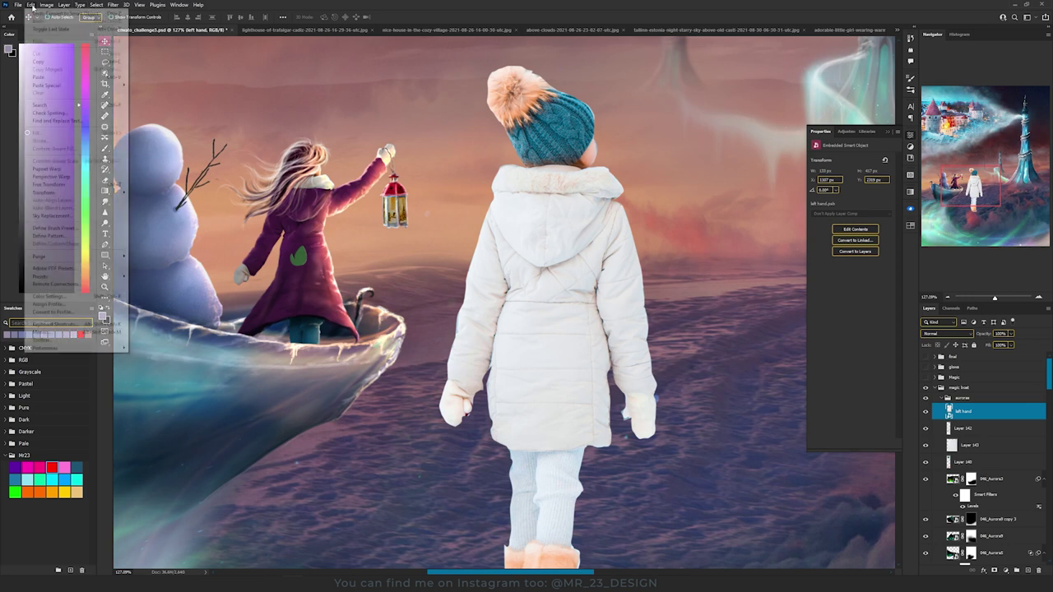
{"action": "left_click", "coordinate": [49, 169]}
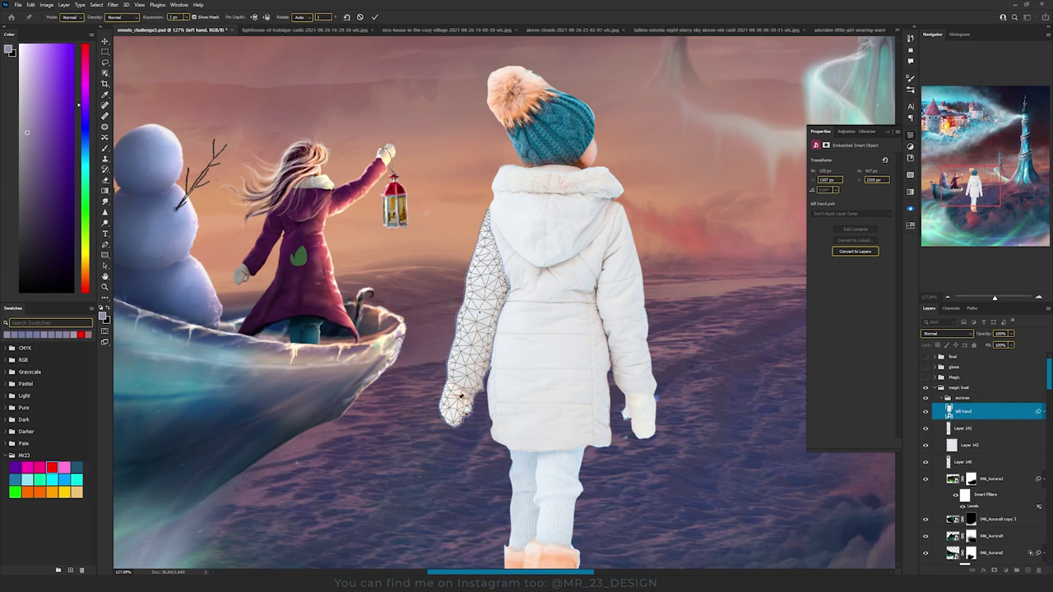
{"action": "left_click_drag", "start_coordinate": [462, 399], "coordinate": [436, 389]}
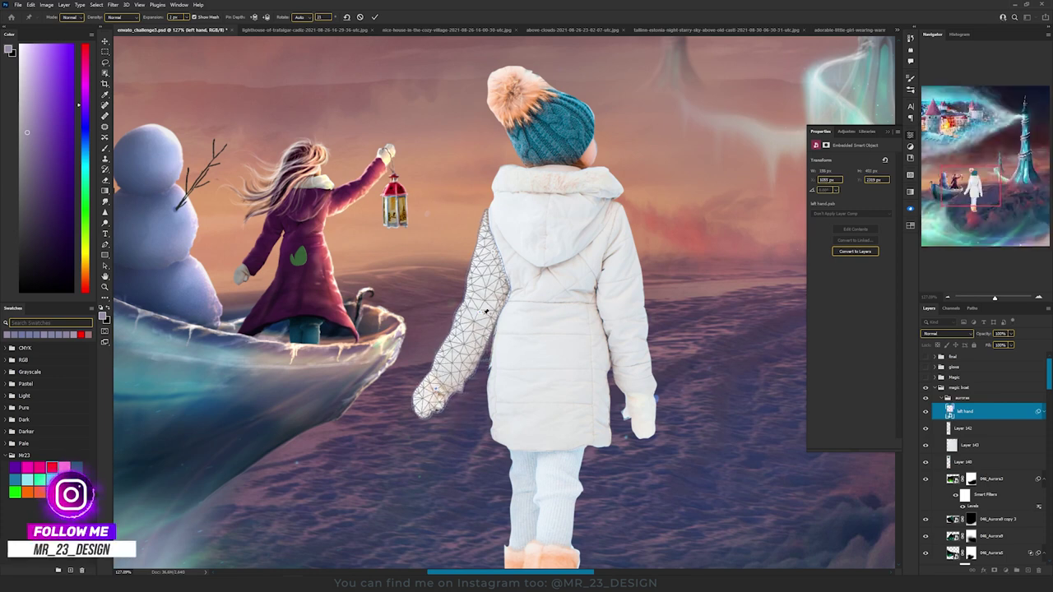
{"action": "left_click_drag", "start_coordinate": [475, 308], "coordinate": [470, 305]}
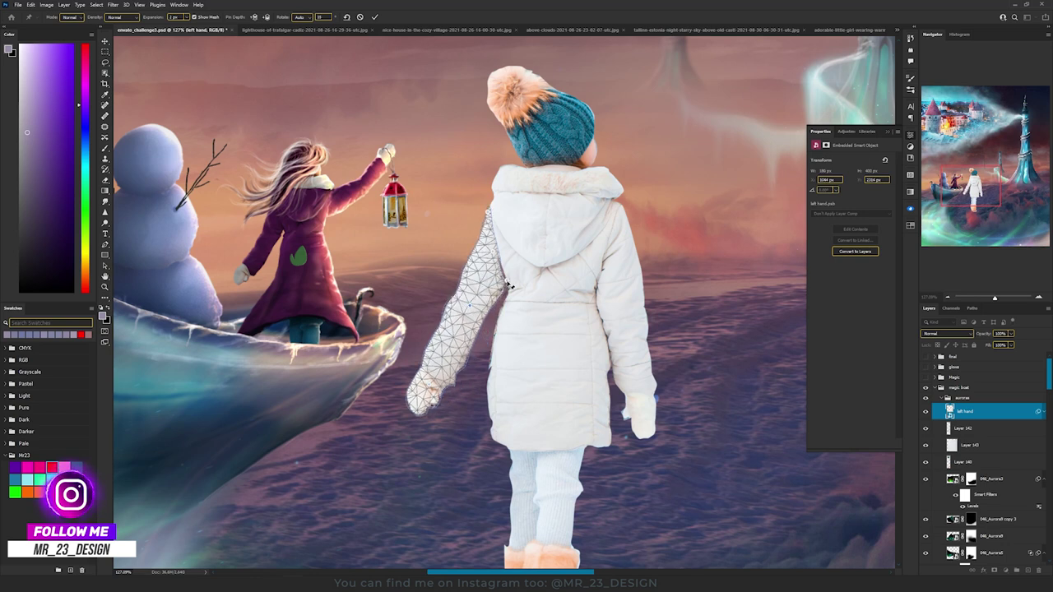
{"action": "left_click_drag", "start_coordinate": [500, 257], "coordinate": [509, 282]}
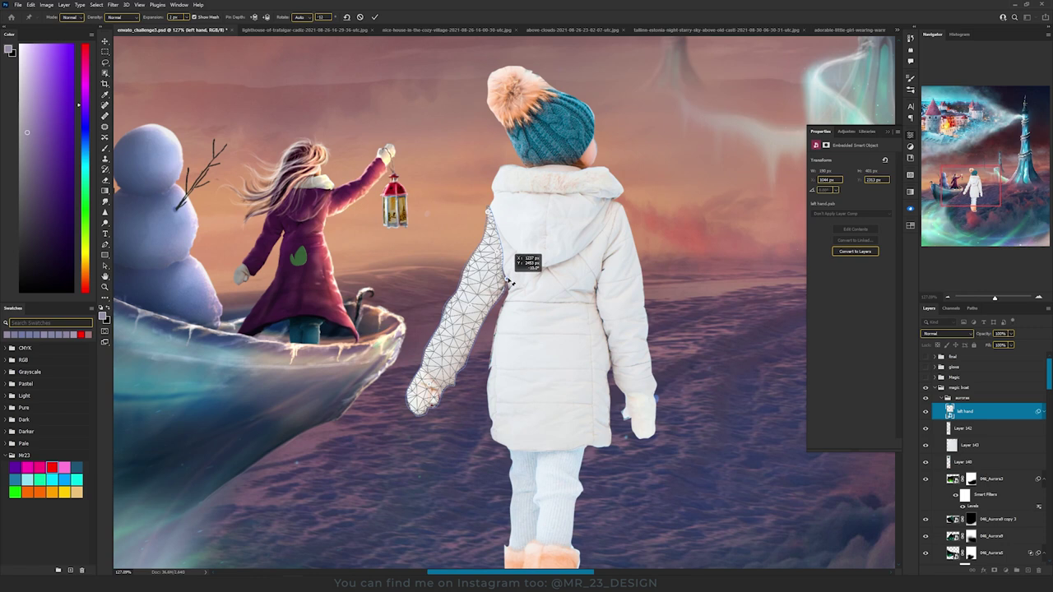
{"action": "key", "text": "Return"}
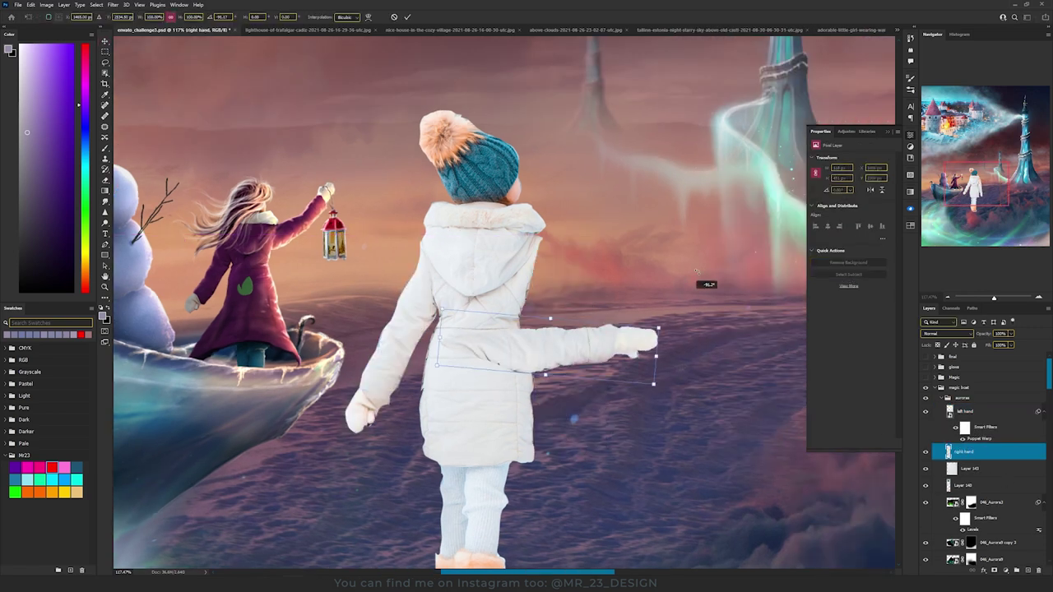
Step: Rotate the right hand layer so the arm reaches up from the shoulder, and convert the layer to a smart object
{"action": "left_click_drag", "start_coordinate": [696, 285], "coordinate": [645, 222]}
{"action": "key", "text": "Return"}
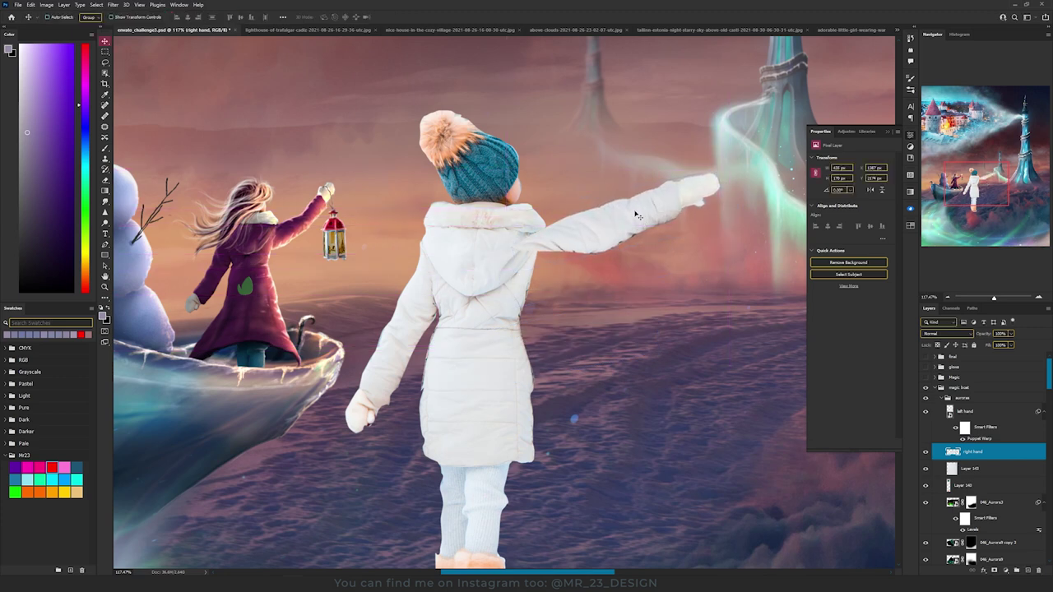
{"action": "key", "text": "ctrl"}
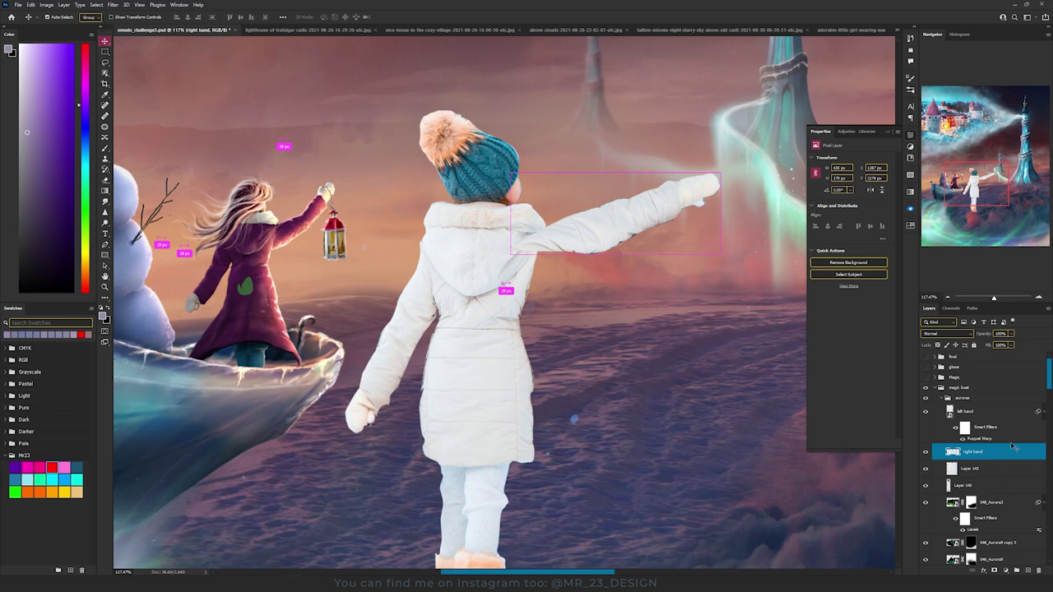
{"action": "right_click", "coordinate": [1011, 451]}
{"action": "left_click", "coordinate": [971, 223]}
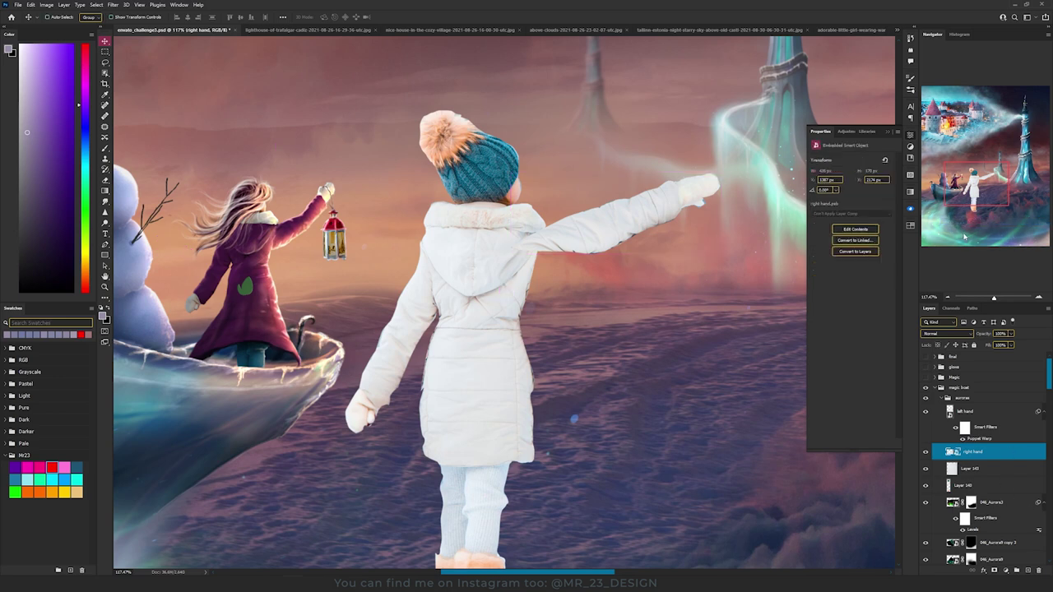
Step: Bend the right arm with Puppet Warp, raising the forearm and mitten and adjusting the elbow and shoulder
{"action": "left_click", "coordinate": [38, 6]}
{"action": "left_click", "coordinate": [58, 169]}
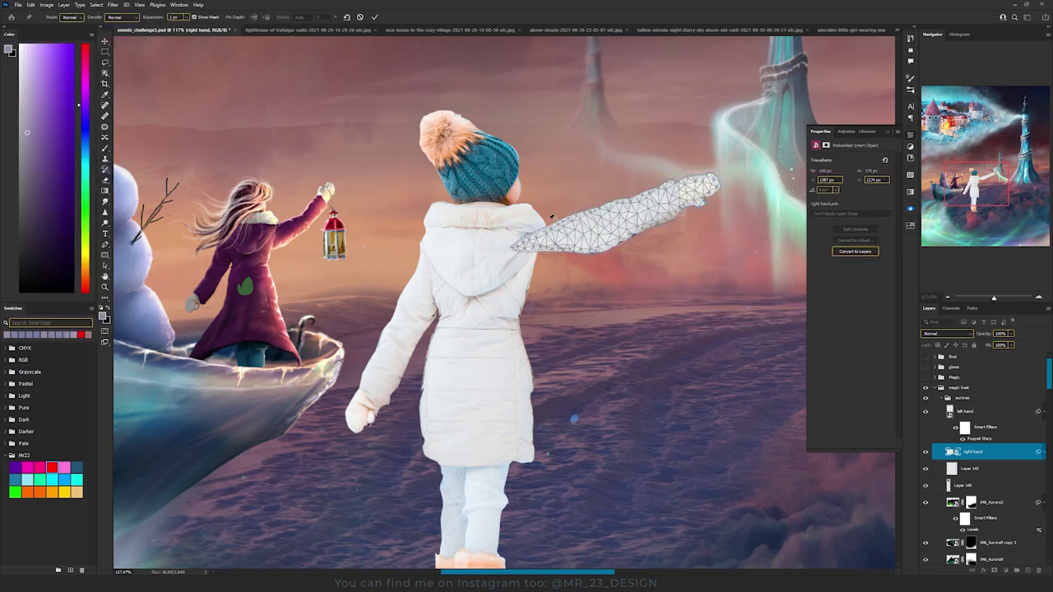
{"action": "left_click", "coordinate": [564, 238]}
{"action": "left_click", "coordinate": [672, 200]}
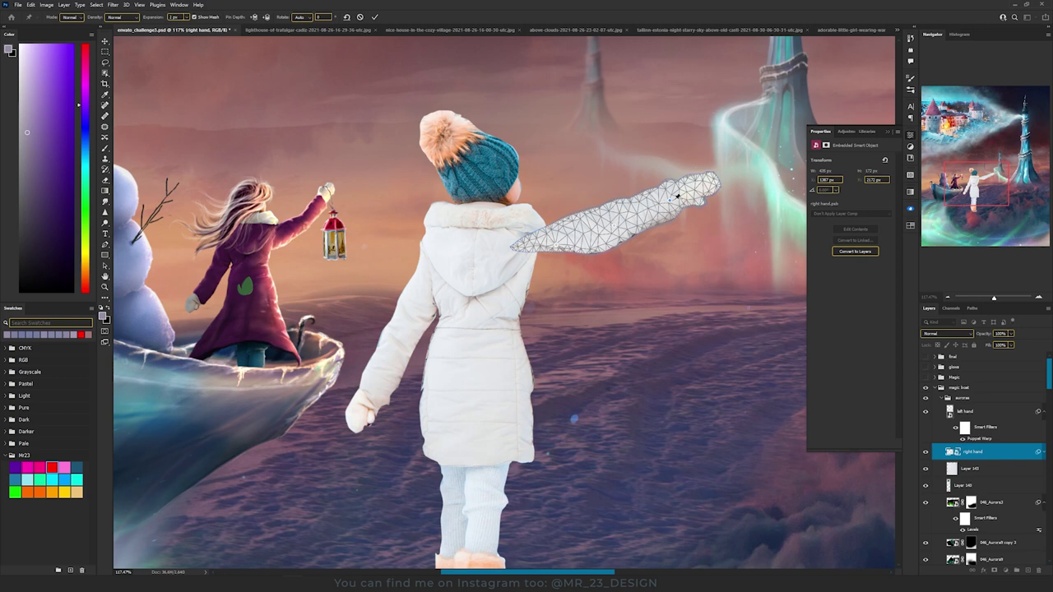
{"action": "left_click_drag", "start_coordinate": [671, 201], "coordinate": [669, 168]}
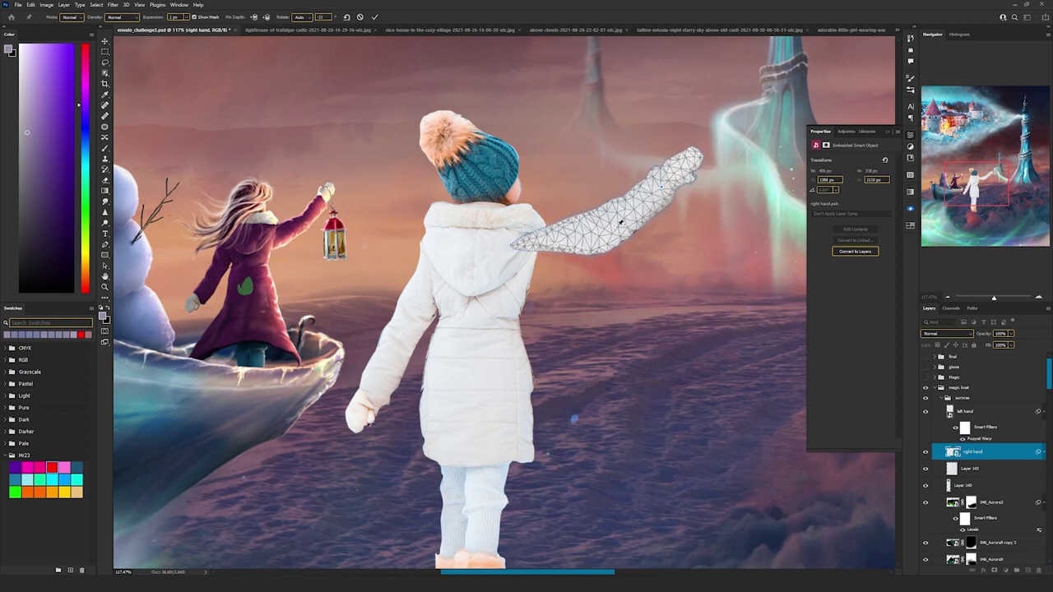
{"action": "left_click_drag", "start_coordinate": [622, 229], "coordinate": [585, 251]}
{"action": "key", "text": "Return"}
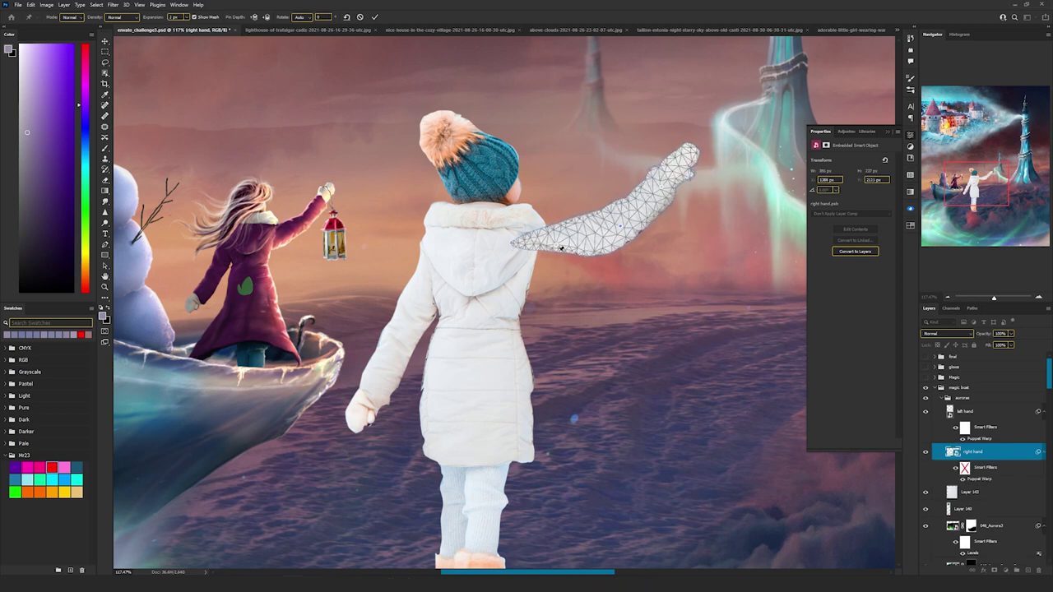
{"action": "left_click_drag", "start_coordinate": [574, 257], "coordinate": [546, 255]}
{"action": "key", "text": "Return"}
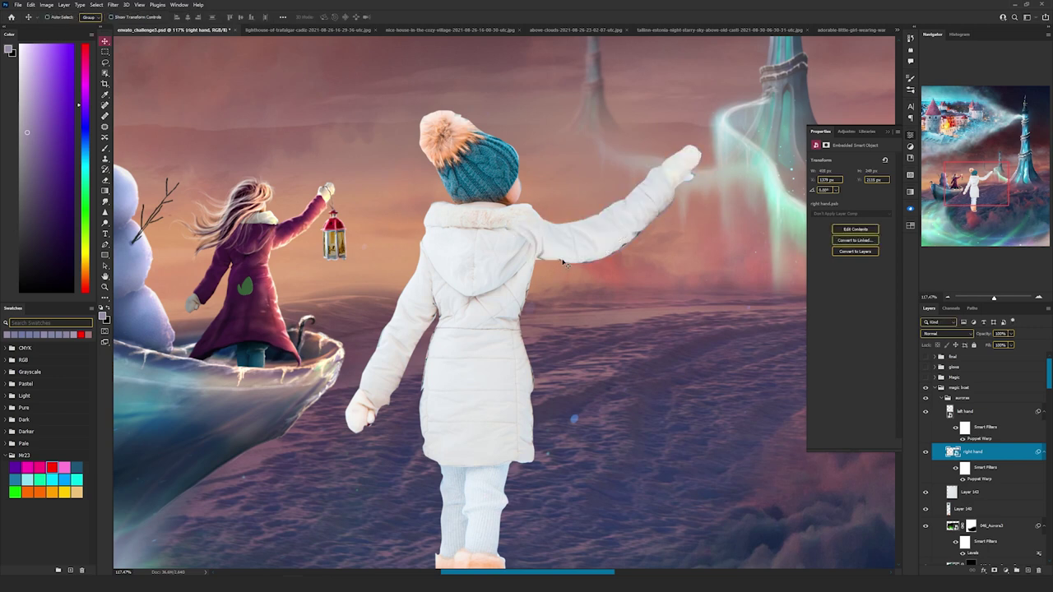
Step: Move the right hand layer below the girl's body layer and rasterize it
{"action": "left_click_drag", "start_coordinate": [990, 454], "coordinate": [983, 518]}
{"action": "scroll", "coordinate": [640, 284], "scroll_direction": "down", "scroll_amount": 5}
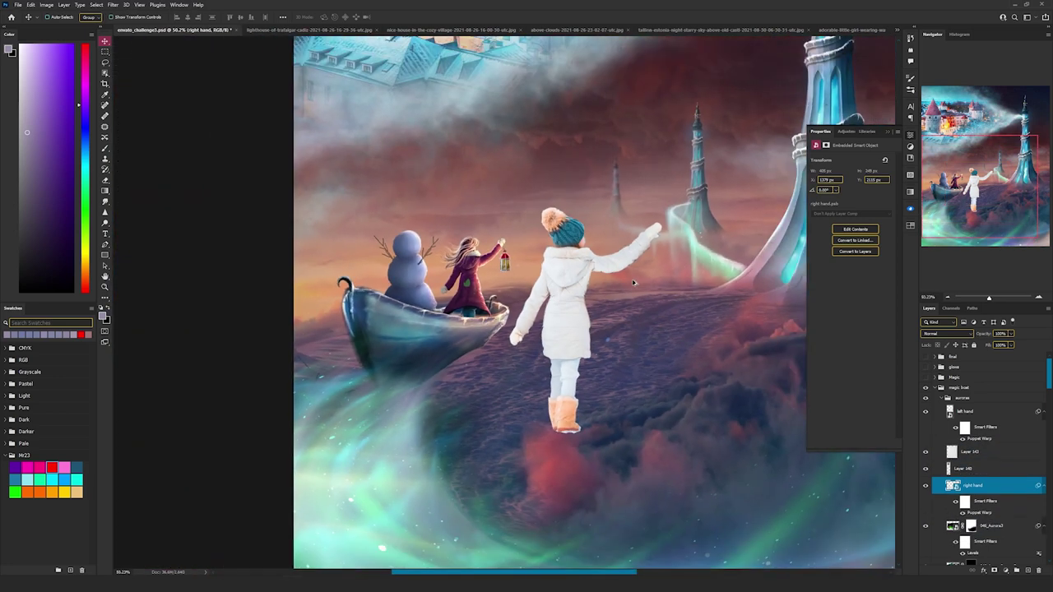
{"action": "scroll", "coordinate": [616, 273], "scroll_direction": "up", "scroll_amount": 5}
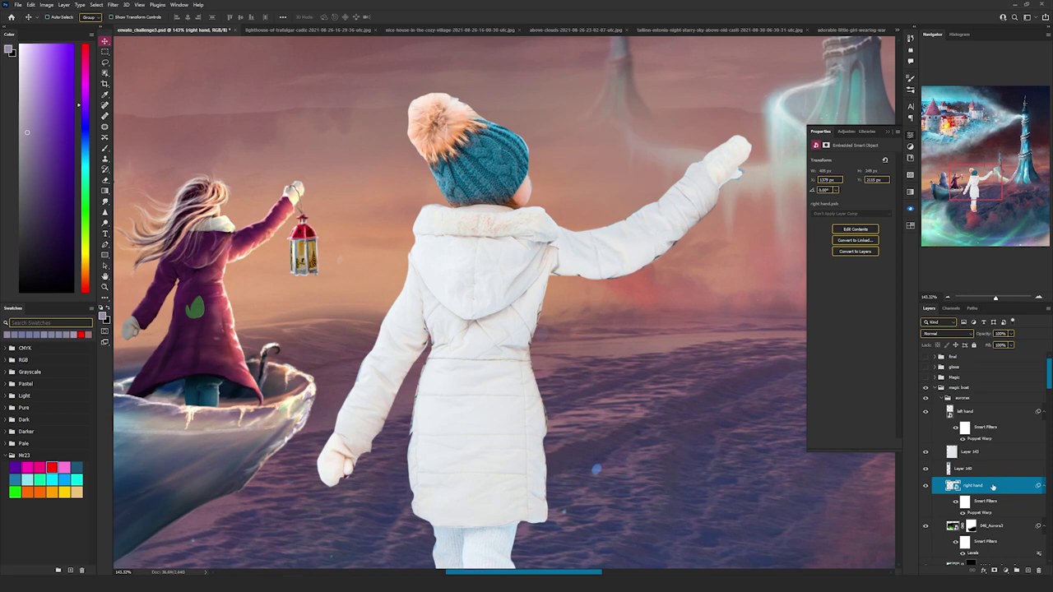
{"action": "right_click", "coordinate": [994, 490]}
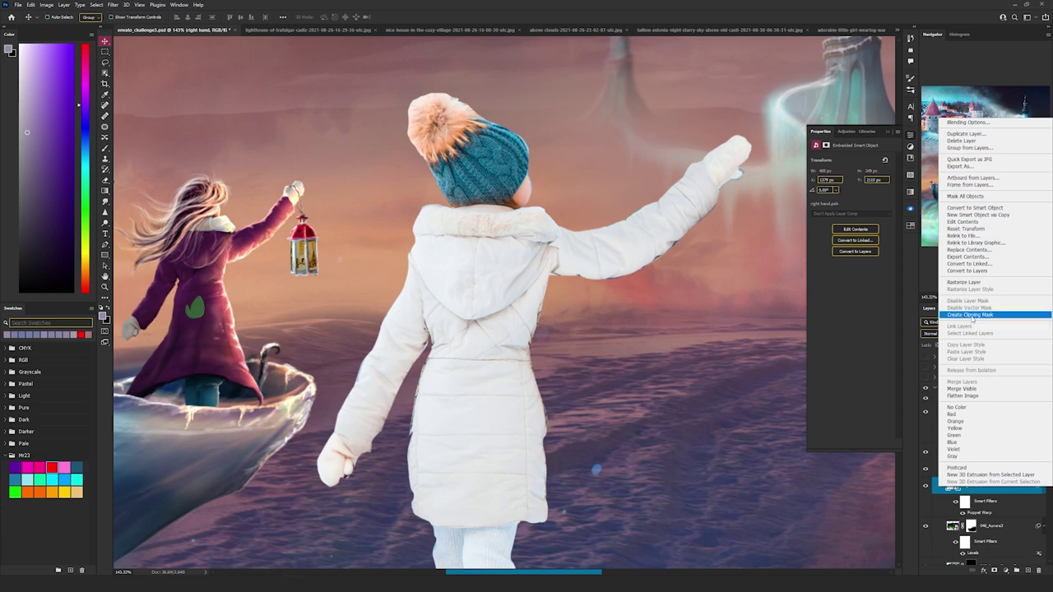
{"action": "left_click", "coordinate": [964, 282]}
Step: Select the upper part of the right arm with a rectangular marquee and warp it to widen the sleeve near the shoulder
{"action": "key", "text": "m"}
{"action": "left_click_drag", "start_coordinate": [641, 178], "coordinate": [527, 315]}
{"action": "key", "text": "ctrl+t"}
{"action": "right_click", "coordinate": [573, 239]}
{"action": "left_click", "coordinate": [593, 289]}
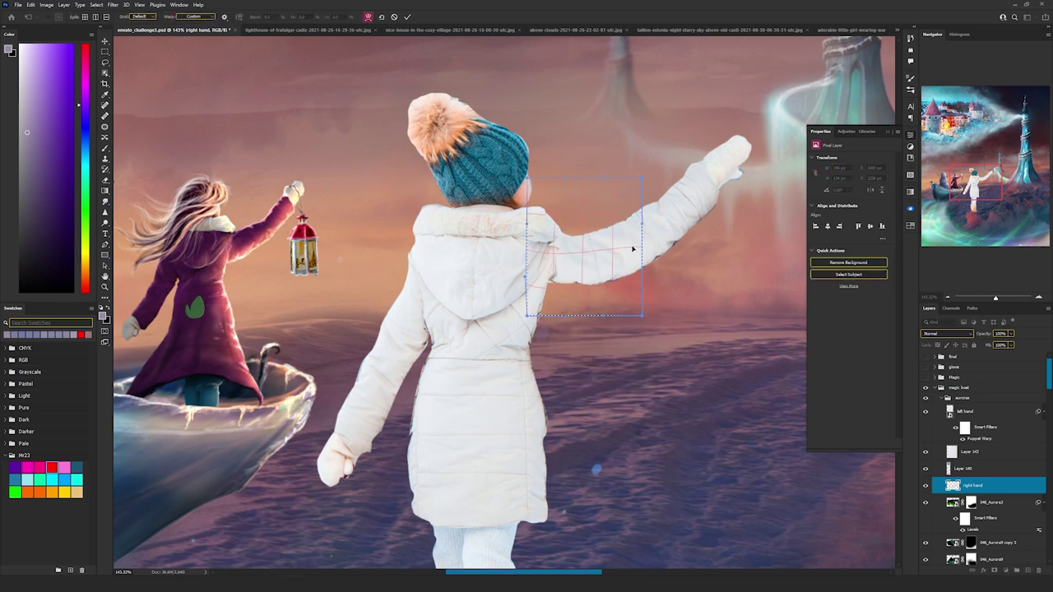
{"action": "left_click_drag", "start_coordinate": [548, 283], "coordinate": [544, 303]}
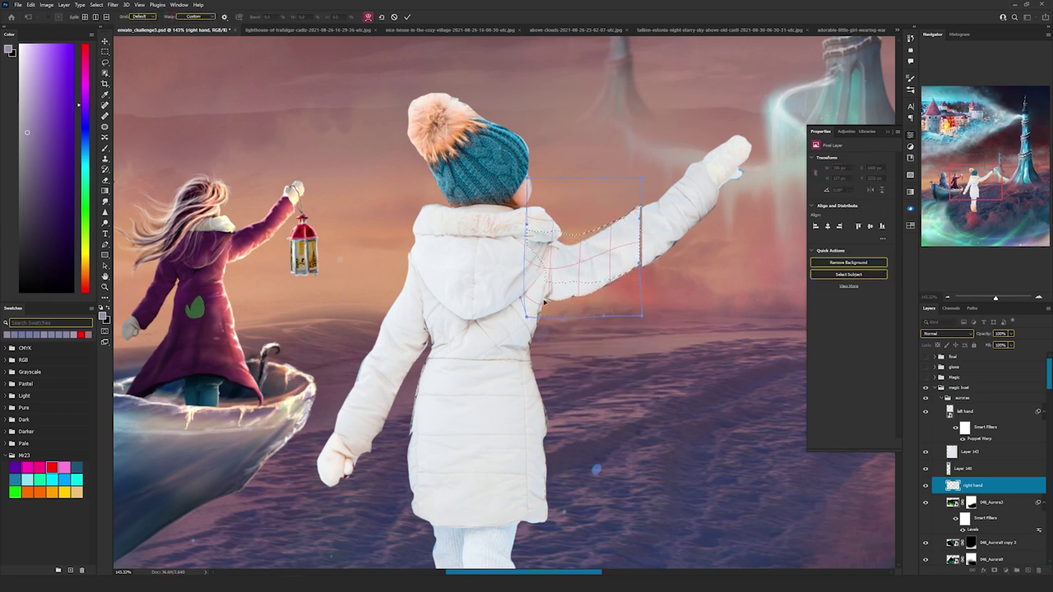
{"action": "left_click_drag", "start_coordinate": [641, 285], "coordinate": [644, 266]}
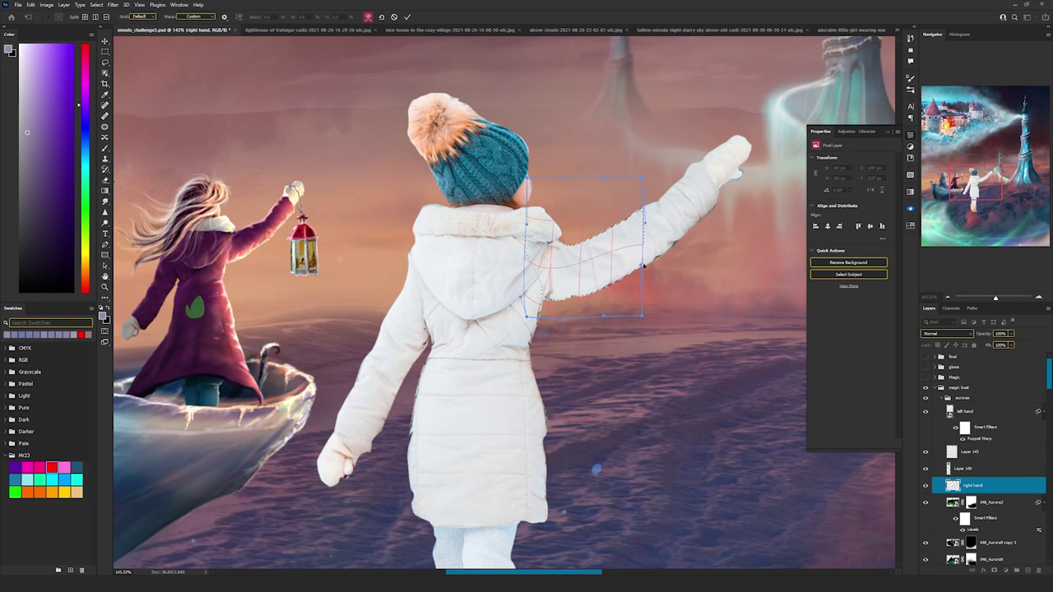
{"action": "left_click_drag", "start_coordinate": [562, 250], "coordinate": [556, 240]}
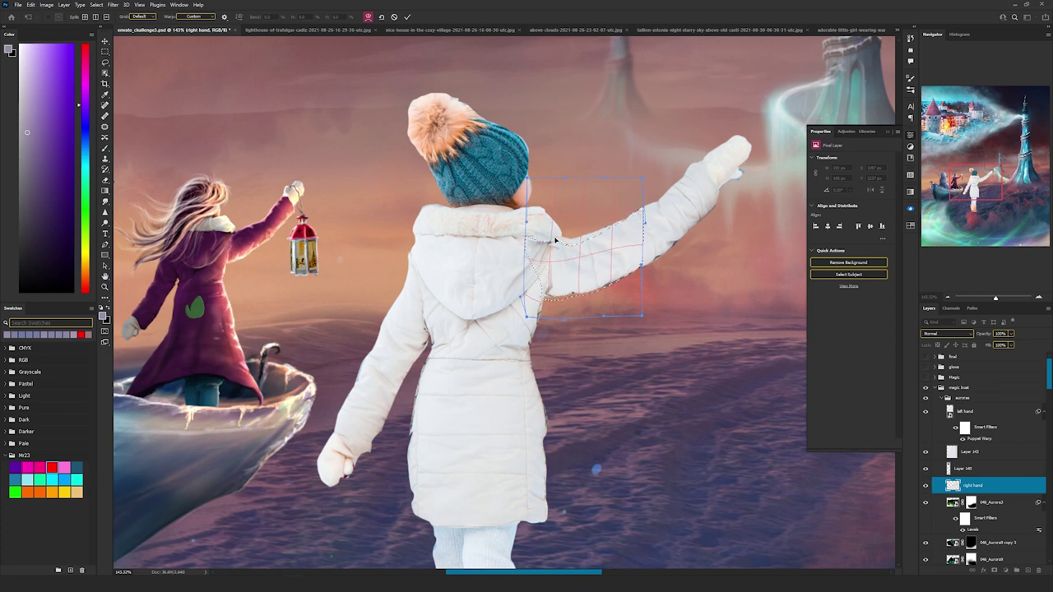
{"action": "key", "text": "Return"}
{"action": "key", "text": "ctrl+d"}
{"action": "scroll", "coordinate": [562, 243], "scroll_direction": "down", "scroll_amount": 6}
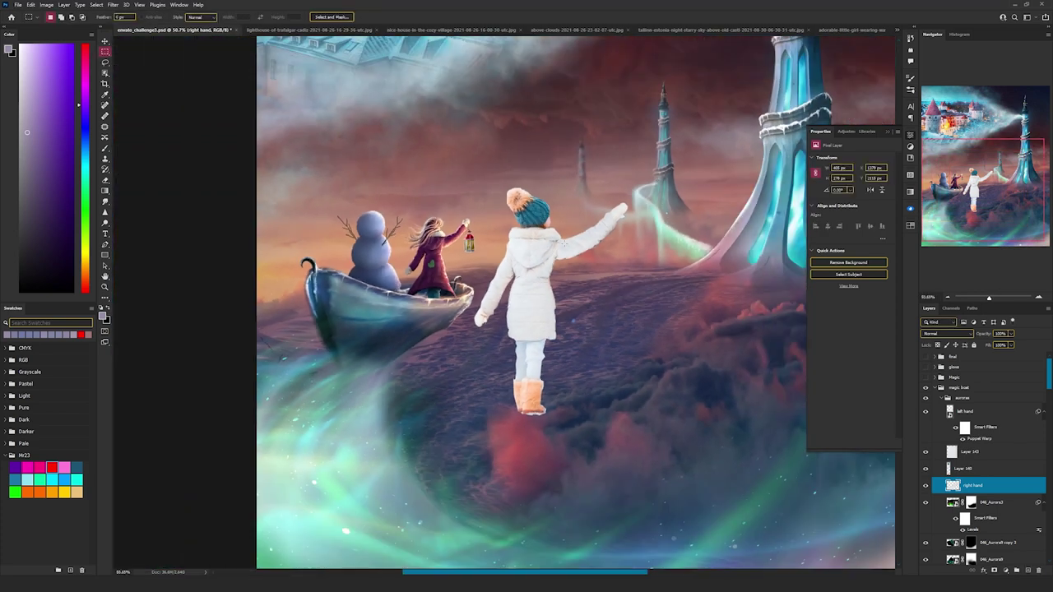
{"action": "scroll", "coordinate": [559, 238], "scroll_direction": "up", "scroll_amount": 4}
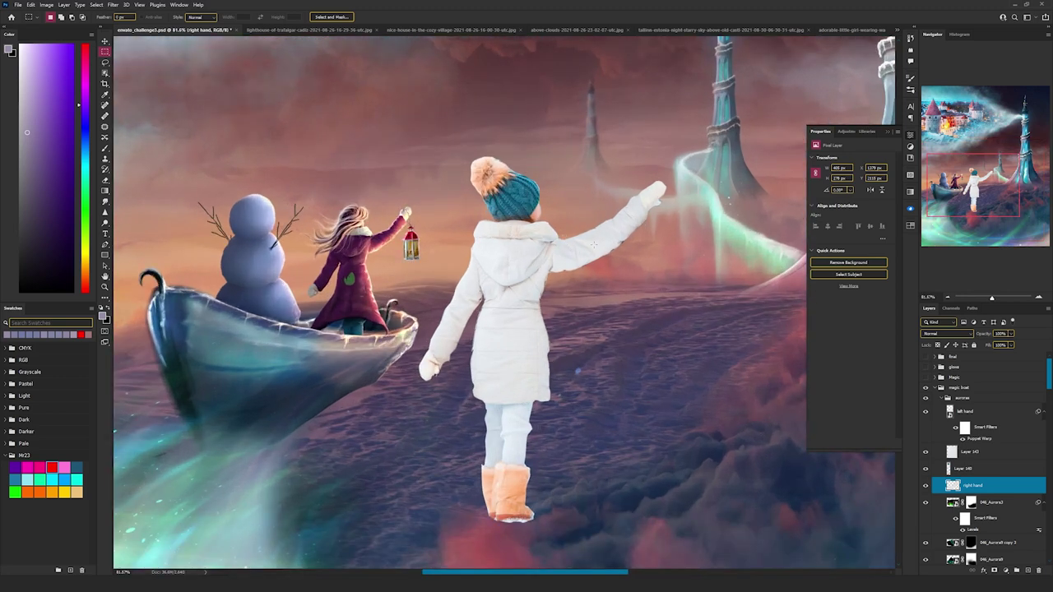
Step: Lasso the raised mitten on the right hand layer and copy it to its own layer
{"action": "scroll", "coordinate": [594, 245], "scroll_direction": "up", "scroll_amount": 2}
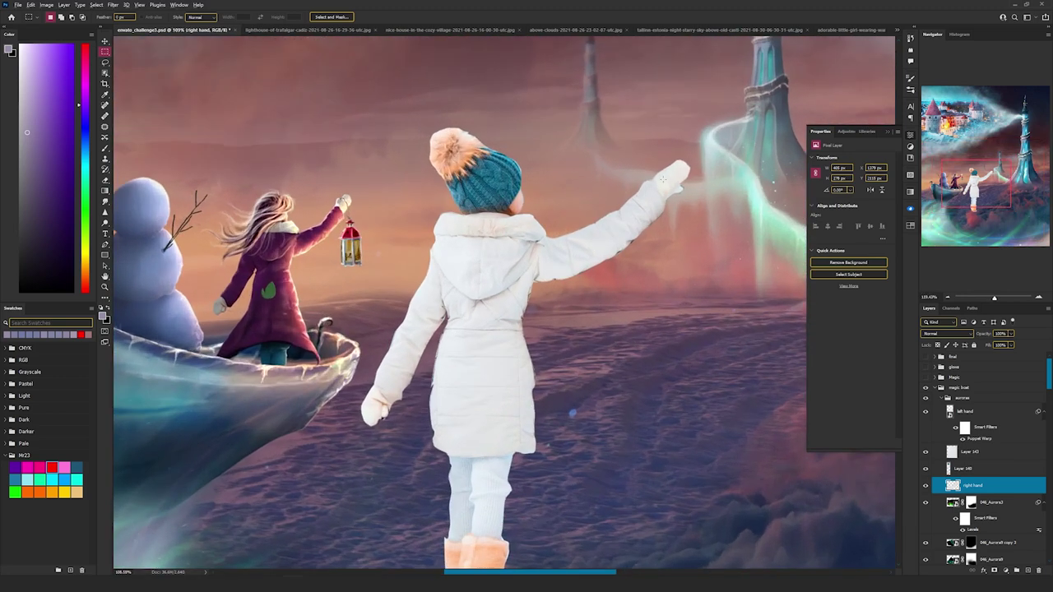
{"action": "scroll", "coordinate": [663, 178], "scroll_direction": "up", "scroll_amount": 1}
{"action": "scroll", "coordinate": [664, 178], "scroll_direction": "up", "scroll_amount": 4}
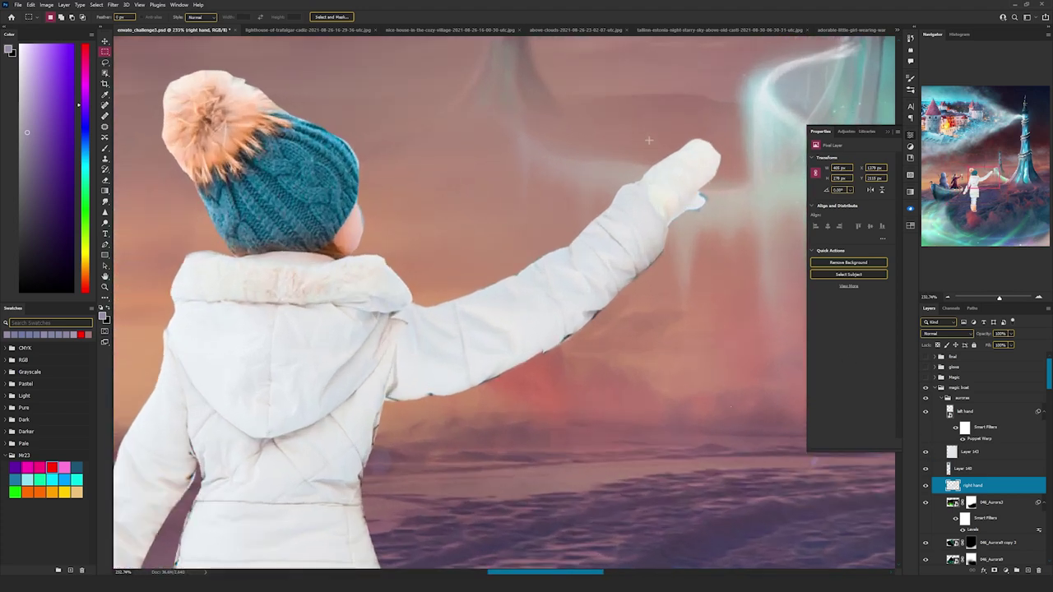
{"action": "key", "text": "l"}
{"action": "mouse_move", "coordinate": [648, 197]}
{"action": "left_mouse_down"}
{"action": "mouse_move", "coordinate": [663, 221]}
{"action": "mouse_move", "coordinate": [753, 216]}
{"action": "mouse_move", "coordinate": [700, 107]}
{"action": "mouse_move", "coordinate": [650, 127]}
{"action": "left_mouse_up"}
{"action": "right_click", "coordinate": [692, 181]}
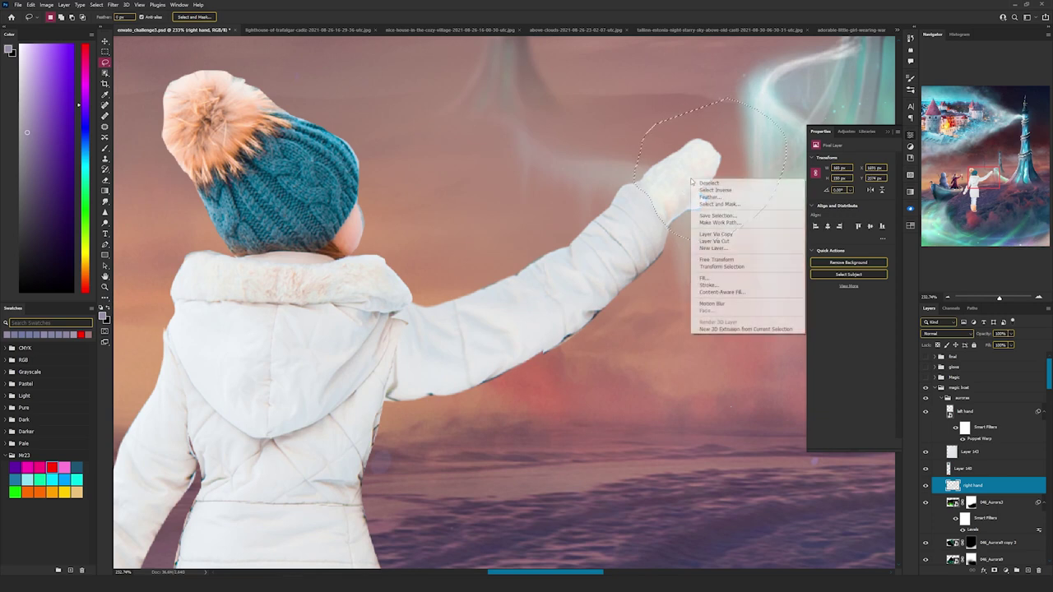
{"action": "left_click", "coordinate": [714, 235]}
{"action": "key", "text": "v"}
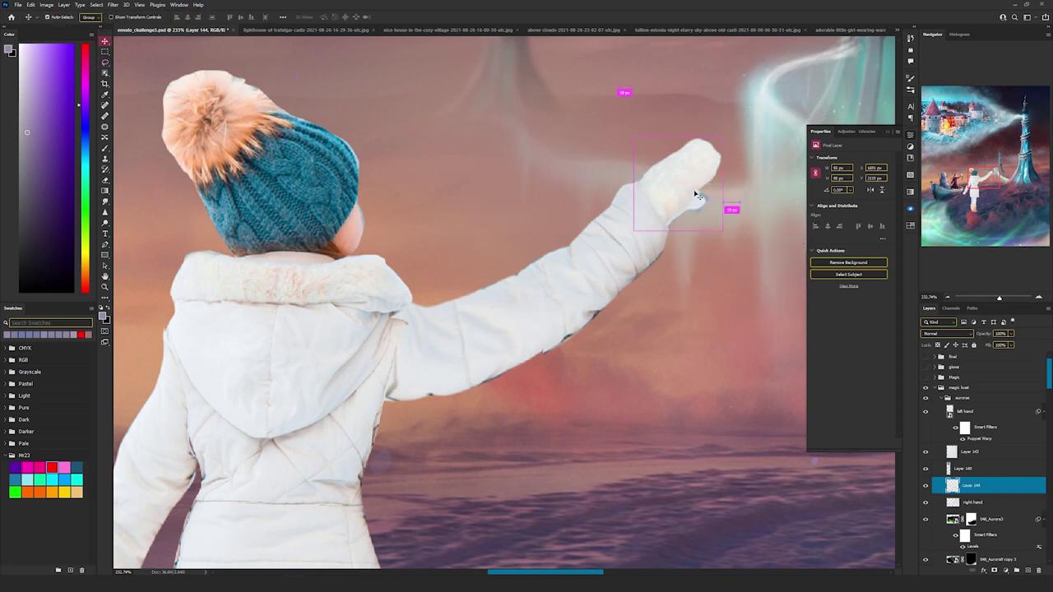
Step: Flip the mitten copy horizontally, rotate it and align it with the end of the raised sleeve
{"action": "key", "text": "ctrl+t"}
{"action": "right_click", "coordinate": [685, 178]}
{"action": "left_click", "coordinate": [725, 341]}
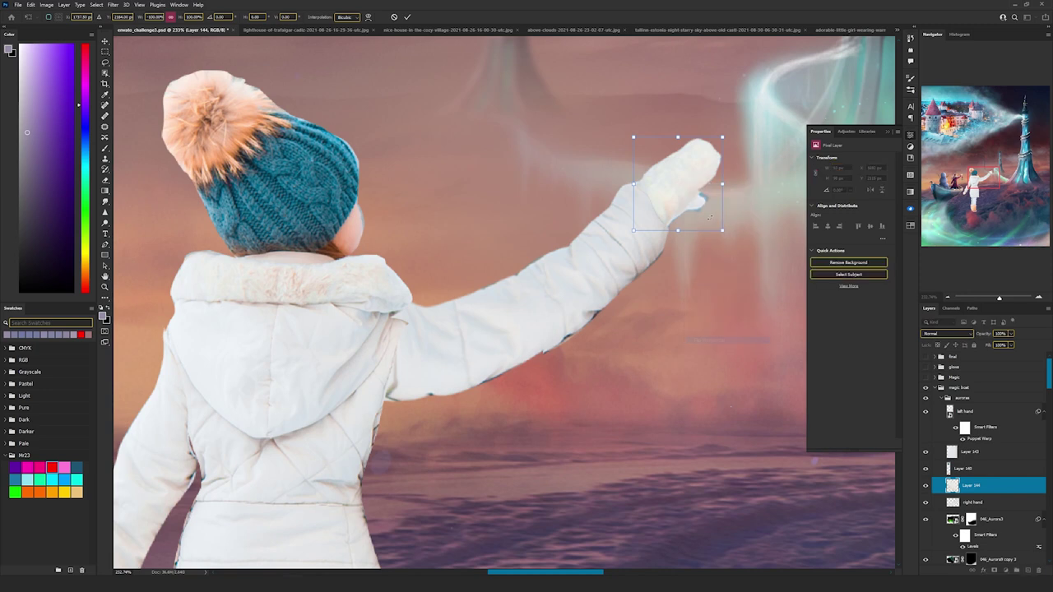
{"action": "left_click_drag", "start_coordinate": [755, 242], "coordinate": [615, 243]}
{"action": "left_click_drag", "start_coordinate": [682, 157], "coordinate": [675, 160]}
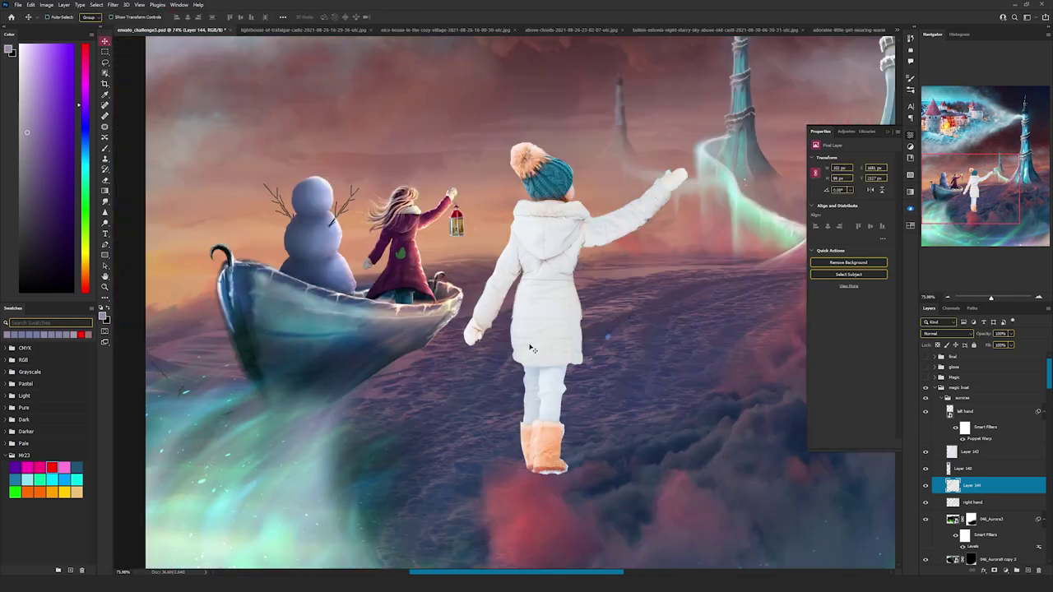
Step: Warp the lower coat layer into a flared skirt, pulling both hem corners outward and downward and curving the hem
{"action": "scroll", "coordinate": [543, 319], "scroll_direction": "up", "scroll_amount": 5}
{"action": "left_click", "coordinate": [546, 344], "text": "ctrl"}
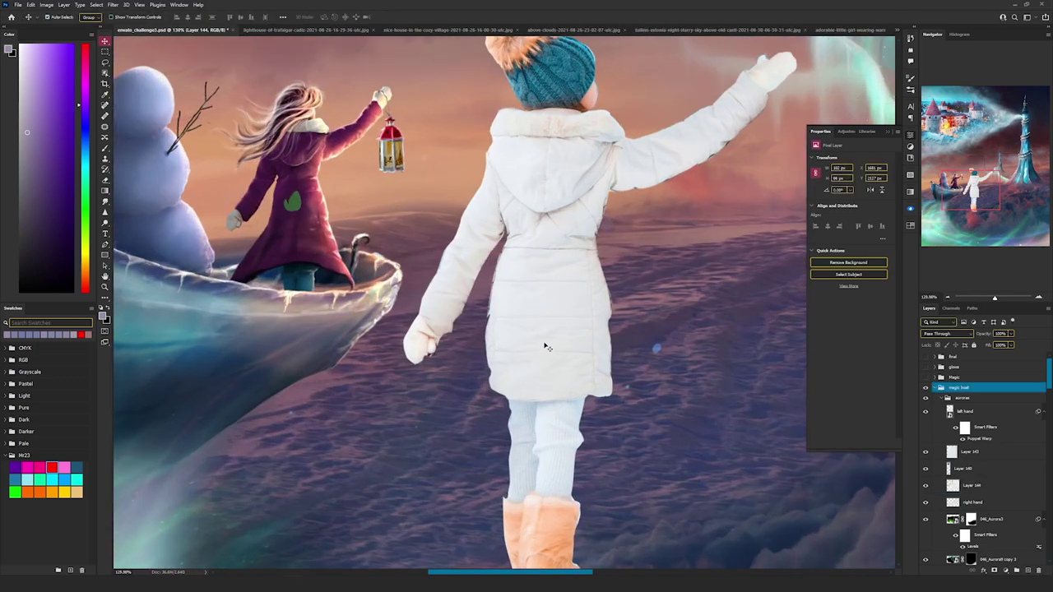
{"action": "left_click", "coordinate": [971, 452]}
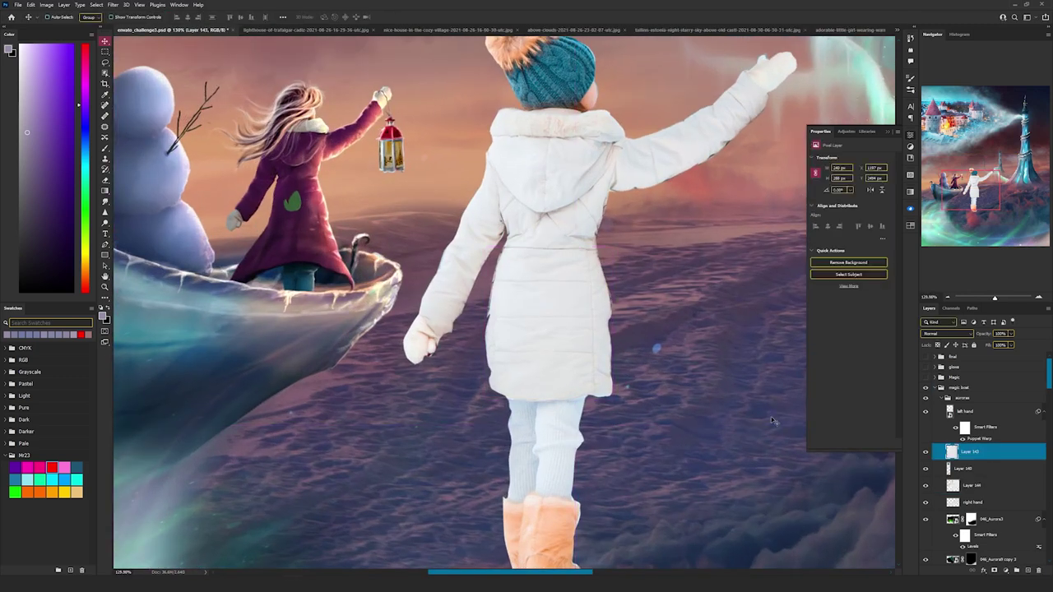
{"action": "key", "text": "ctrl+t"}
{"action": "right_click", "coordinate": [547, 306]}
{"action": "left_click", "coordinate": [568, 362]}
{"action": "left_click_drag", "start_coordinate": [486, 401], "coordinate": [395, 442]}
{"action": "left_click_drag", "start_coordinate": [612, 401], "coordinate": [636, 425]}
{"action": "left_click_drag", "start_coordinate": [395, 444], "coordinate": [370, 462]}
{"action": "left_click_drag", "start_coordinate": [539, 414], "coordinate": [549, 388]}
{"action": "left_click_drag", "start_coordinate": [636, 424], "coordinate": [648, 448]}
{"action": "left_click_drag", "start_coordinate": [568, 402], "coordinate": [592, 420]}
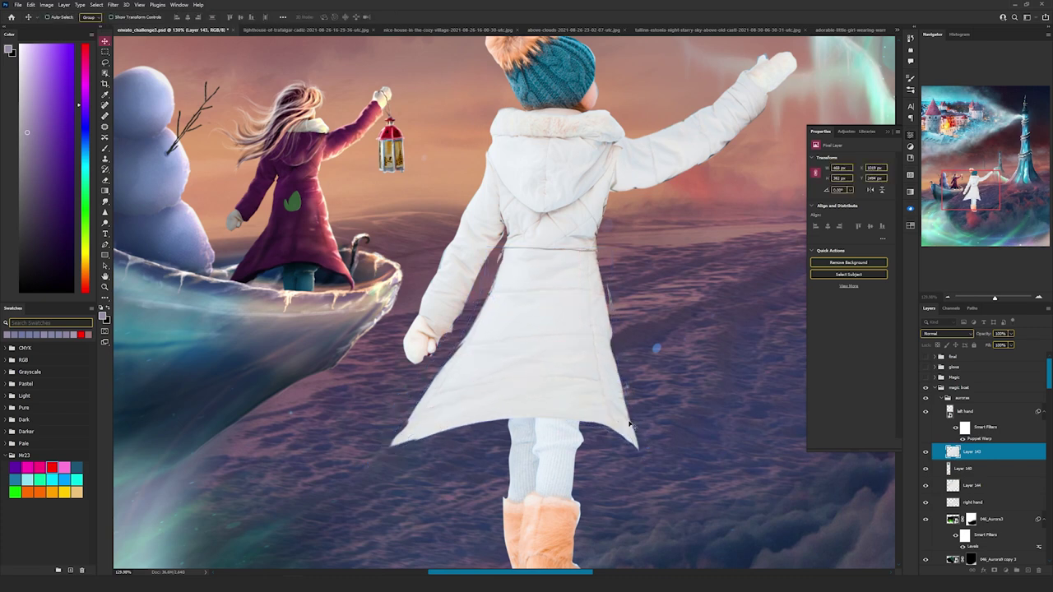
{"action": "key", "text": "Return"}
Step: Clip a new Multiply layer to the girl's body layer and brush a soft shadow on the leggings beneath the coat hem
{"action": "scroll", "coordinate": [564, 272], "scroll_direction": "up", "scroll_amount": 2}
{"action": "left_click", "coordinate": [964, 469]}
{"action": "left_click", "coordinate": [1028, 570]}
{"action": "left_click", "coordinate": [947, 334]}
{"action": "left_click", "coordinate": [934, 367]}
{"action": "left_click", "coordinate": [974, 475], "text": "alt"}
{"action": "key", "text": "b"}
{"action": "left_click_drag", "start_coordinate": [543, 448], "coordinate": [528, 344]}
{"action": "left_click_drag", "start_coordinate": [491, 354], "coordinate": [576, 345]}
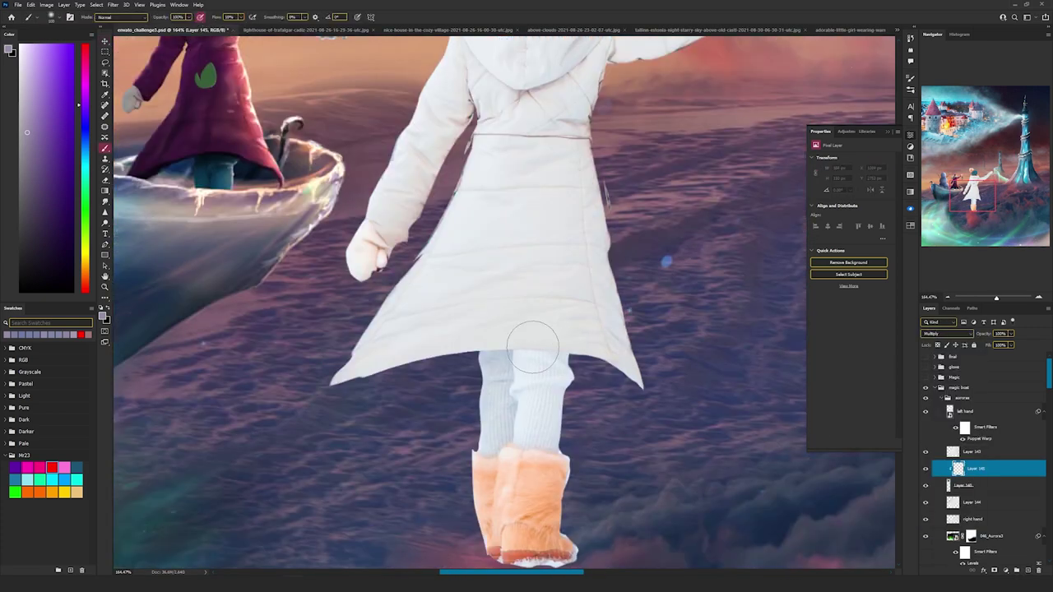
{"action": "left_click_drag", "start_coordinate": [491, 346], "coordinate": [576, 350]}
{"action": "scroll", "coordinate": [452, 354], "scroll_direction": "down", "scroll_amount": 2}
Step: Add a new layer beneath the coat skirt and paint a thin dark inner edge along the curved hem
{"action": "key", "text": "v"}
{"action": "left_click", "coordinate": [989, 485]}
{"action": "left_click", "coordinate": [1002, 471]}
{"action": "left_click", "coordinate": [1028, 571]}
{"action": "key", "text": "b"}
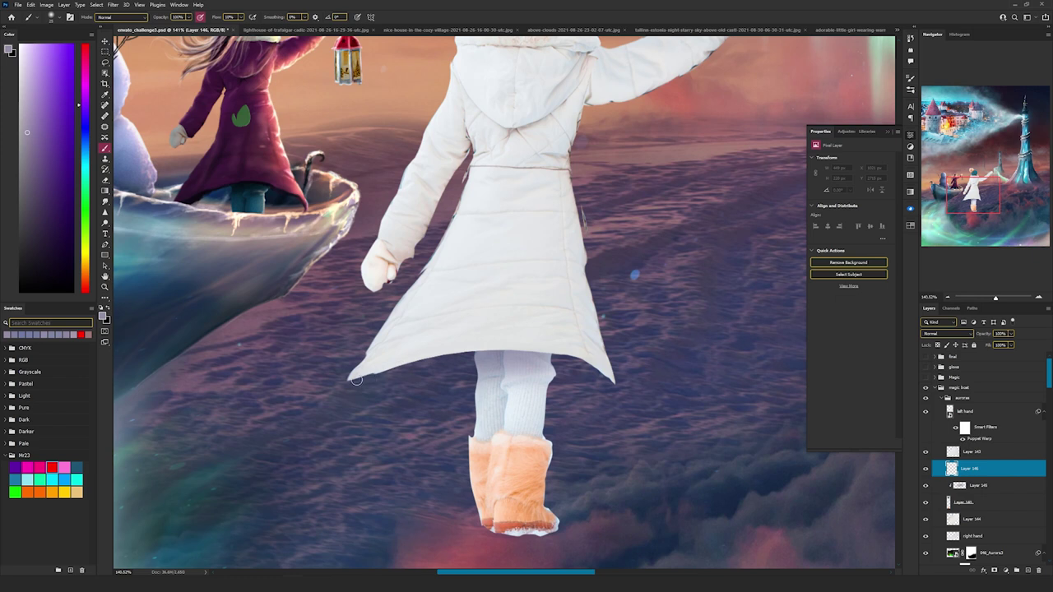
{"action": "scroll", "coordinate": [473, 372], "scroll_direction": "up", "scroll_amount": 5}
{"action": "right_click", "coordinate": [453, 362]}
{"action": "double_click", "coordinate": [494, 519]}
{"action": "left_click_drag", "start_coordinate": [378, 522], "coordinate": [379, 515]}
{"action": "key", "text": "d"}
{"action": "left_click_drag", "start_coordinate": [281, 279], "coordinate": [400, 305]}
{"action": "left_click", "coordinate": [499, 443], "text": "alt"}
{"action": "mouse_move", "coordinate": [390, 406]}
{"action": "left_mouse_down"}
{"action": "mouse_move", "coordinate": [515, 374]}
{"action": "mouse_move", "coordinate": [693, 363]}
{"action": "mouse_move", "coordinate": [685, 334]}
{"action": "left_mouse_up"}
{"action": "left_click_drag", "start_coordinate": [741, 369], "coordinate": [553, 321]}
{"action": "left_click_drag", "start_coordinate": [658, 328], "coordinate": [405, 349]}
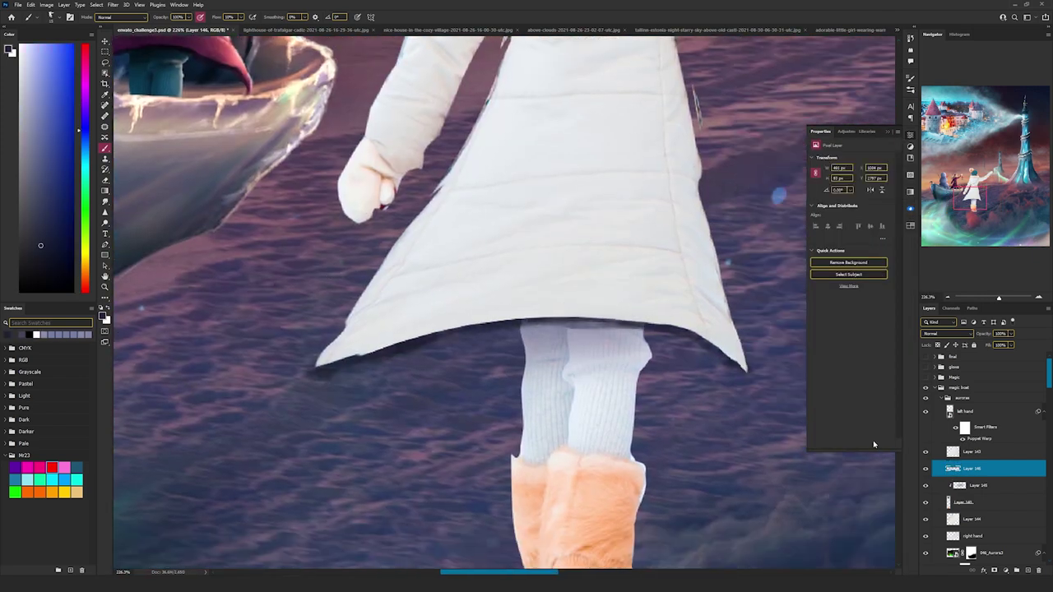
Step: Add a new layer above the left hand layer and paint white trim on both hem corners using a sampled coat color
{"action": "left_click", "coordinate": [965, 412]}
{"action": "left_click", "coordinate": [1029, 570]}
{"action": "left_click", "coordinate": [658, 311], "text": "alt"}
{"action": "mouse_move", "coordinate": [602, 319]}
{"action": "left_mouse_down"}
{"action": "mouse_move", "coordinate": [699, 336]}
{"action": "mouse_move", "coordinate": [744, 383]}
{"action": "left_mouse_up"}
{"action": "left_click_drag", "start_coordinate": [318, 365], "coordinate": [315, 384]}
{"action": "left_click_drag", "start_coordinate": [557, 228], "coordinate": [524, 342]}
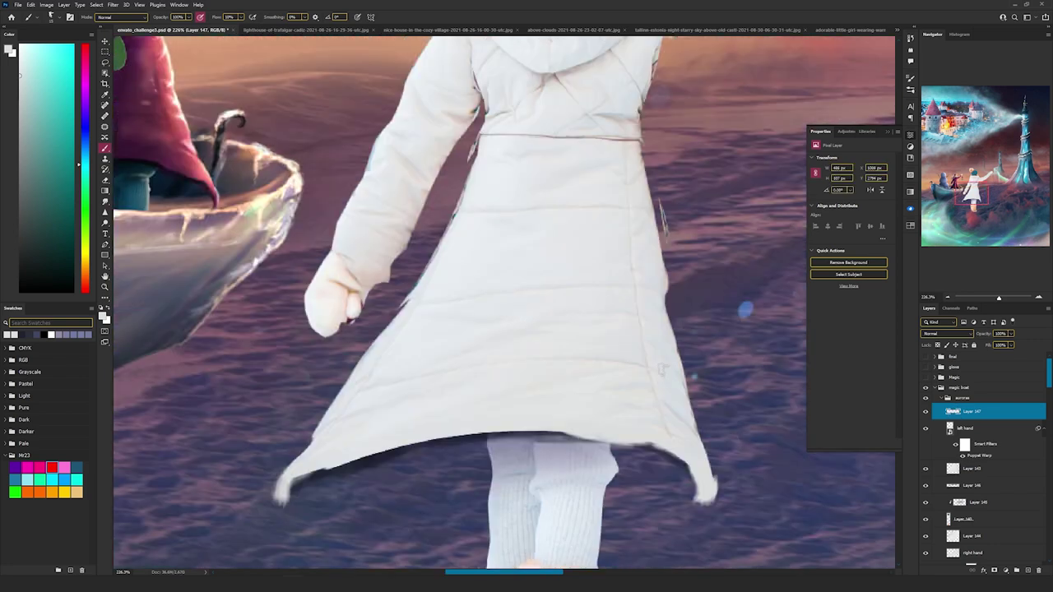
Step: Try to paint over the left edge of the coat skirt on another new layer
{"action": "left_click", "coordinate": [1028, 570]}
{"action": "left_click", "coordinate": [445, 349], "text": "alt"}
{"action": "left_click_drag", "start_coordinate": [440, 362], "coordinate": [421, 411]}
{"action": "left_click", "coordinate": [423, 303], "text": "alt"}
{"action": "left_click", "coordinate": [365, 415], "text": "alt"}
{"action": "key", "text": "Delete"}
Step: Lasso the pom-pom hat on the girl's body layer and hide it with a layer mask
{"action": "left_click_drag", "start_coordinate": [605, 465], "coordinate": [244, 468]}
{"action": "scroll", "coordinate": [614, 485], "scroll_direction": "up", "scroll_amount": 2}
{"action": "key", "text": "v"}
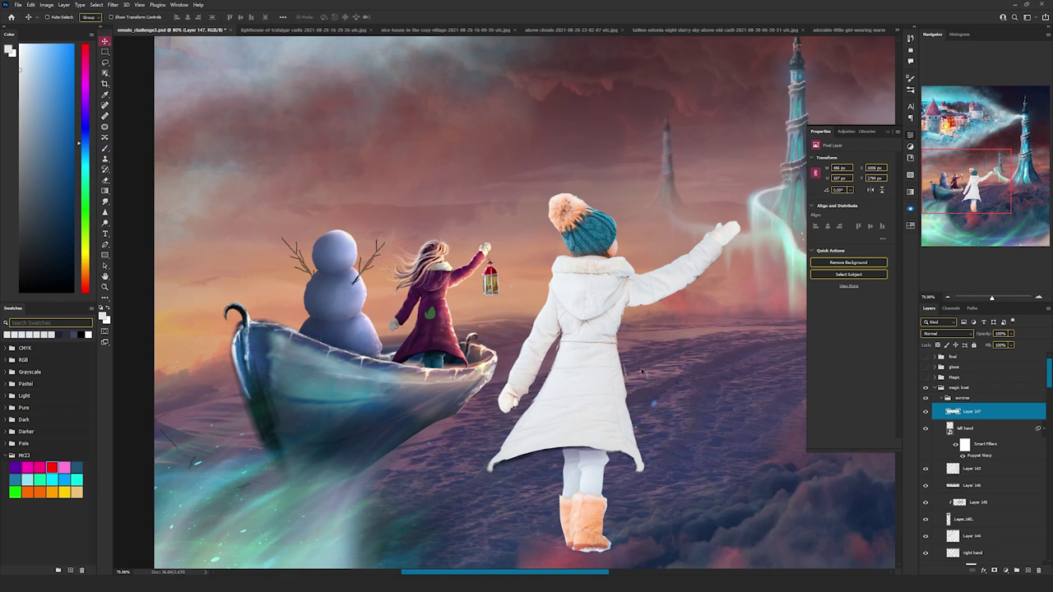
{"action": "scroll", "coordinate": [608, 243], "scroll_direction": "up", "scroll_amount": 3}
{"action": "left_click_drag", "start_coordinate": [592, 212], "coordinate": [602, 237]}
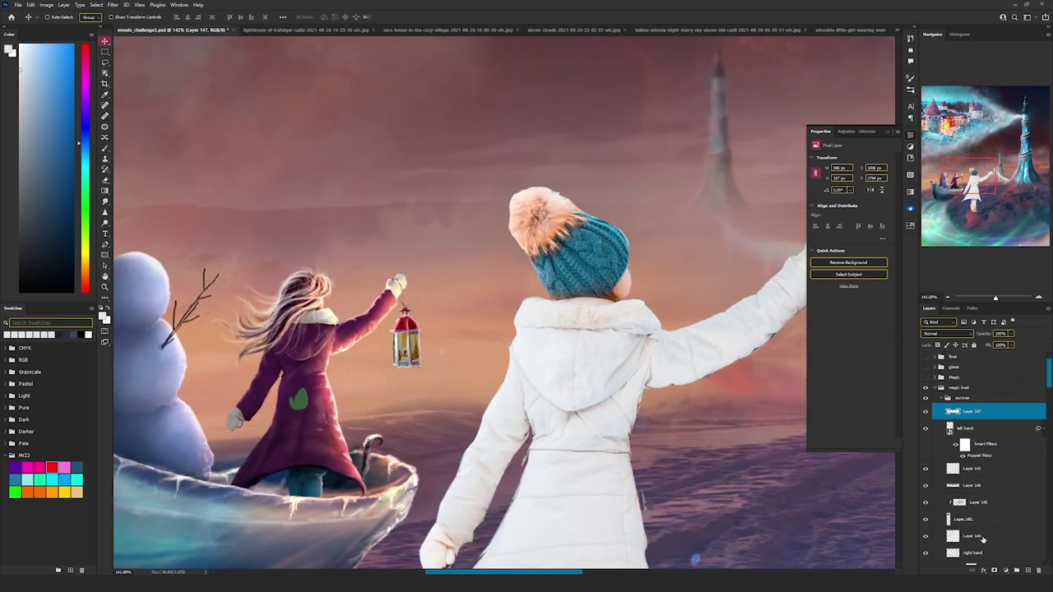
{"action": "scroll", "coordinate": [983, 538], "scroll_direction": "down", "scroll_amount": 2}
{"action": "scroll", "coordinate": [991, 530], "scroll_direction": "down", "scroll_amount": 2}
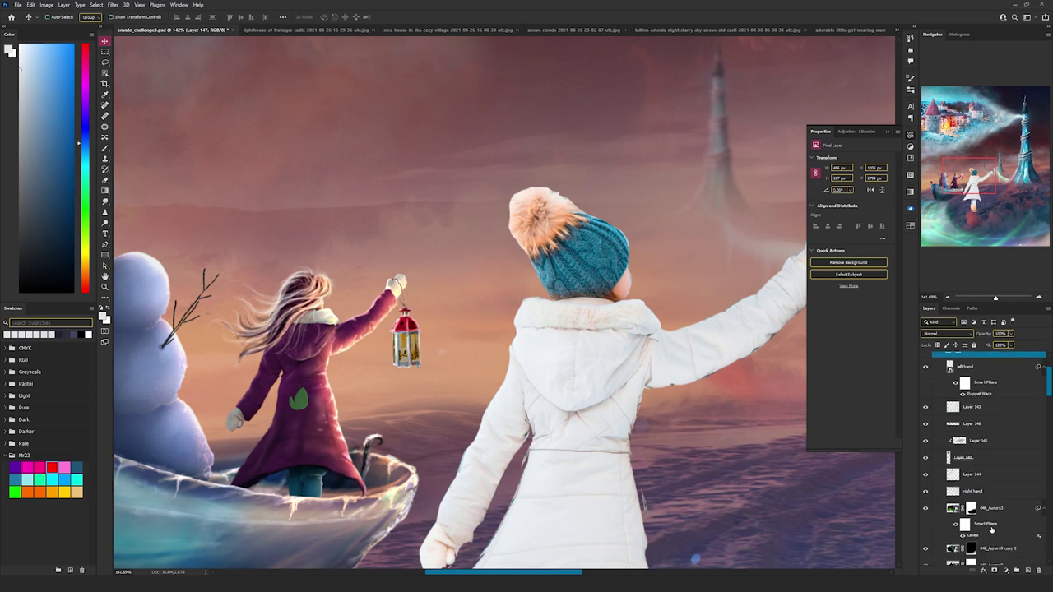
{"action": "left_click", "coordinate": [952, 461]}
{"action": "key", "text": "l"}
{"action": "mouse_move", "coordinate": [516, 160]}
{"action": "left_mouse_down"}
{"action": "mouse_move", "coordinate": [481, 210]}
{"action": "mouse_move", "coordinate": [523, 283]}
{"action": "left_mouse_up"}
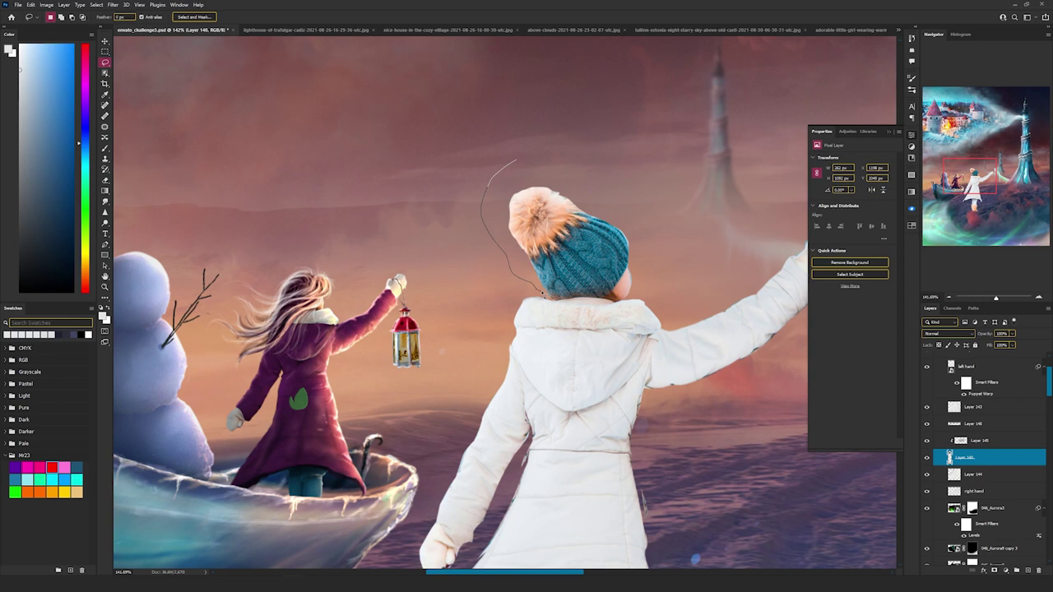
{"action": "mouse_move", "coordinate": [580, 294]}
{"action": "left_mouse_down"}
{"action": "mouse_move", "coordinate": [641, 260]}
{"action": "mouse_move", "coordinate": [532, 165]}
{"action": "left_mouse_up"}
{"action": "left_click", "coordinate": [995, 570], "text": "alt"}
{"action": "key", "text": "b"}
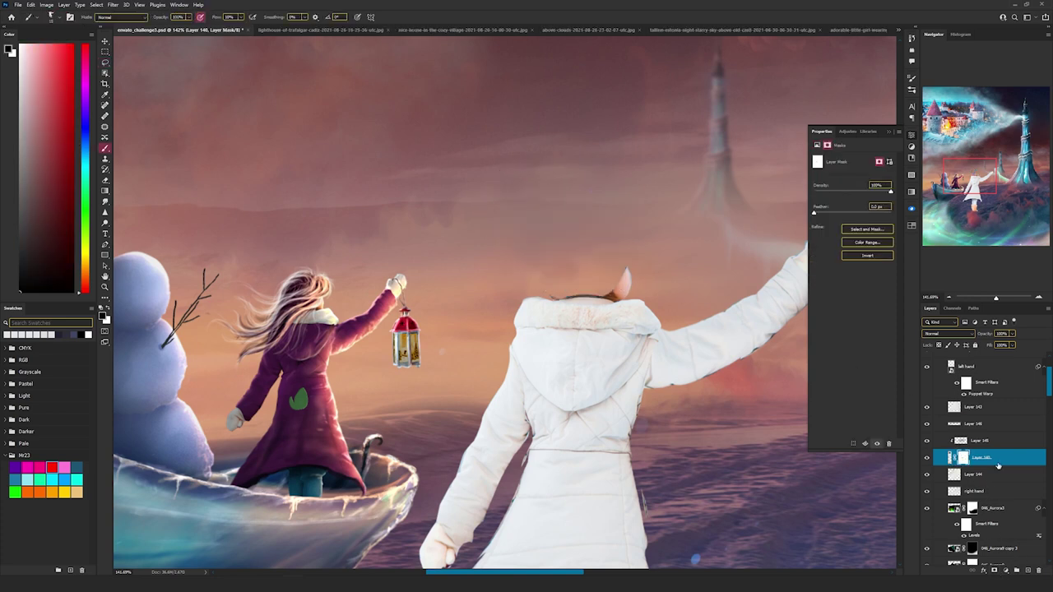
Step: Add a new layer and paint pale, wind-blown hair strands around the head, streaming left behind the girl
{"action": "left_click", "coordinate": [998, 426]}
{"action": "left_click", "coordinate": [1027, 570]}
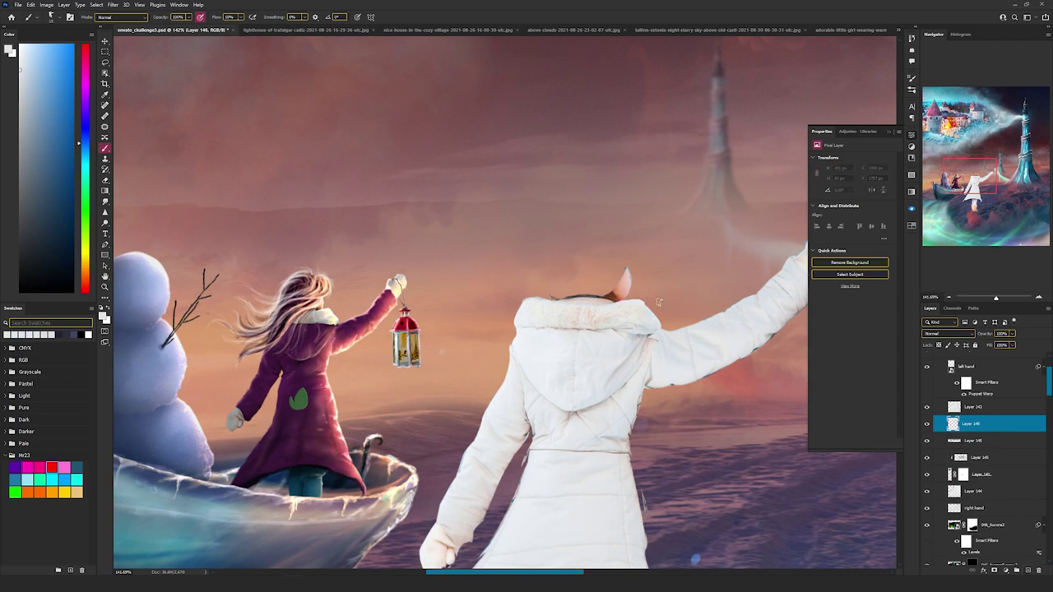
{"action": "right_click", "coordinate": [534, 265]}
{"action": "key", "text": "Escape"}
{"action": "mouse_move", "coordinate": [543, 232]}
{"action": "left_mouse_down"}
{"action": "mouse_move", "coordinate": [589, 249]}
{"action": "mouse_move", "coordinate": [597, 266]}
{"action": "mouse_move", "coordinate": [591, 232]}
{"action": "mouse_move", "coordinate": [615, 246]}
{"action": "mouse_move", "coordinate": [587, 249]}
{"action": "mouse_move", "coordinate": [523, 285]}
{"action": "left_mouse_up"}
{"action": "left_click_drag", "start_coordinate": [535, 238], "coordinate": [509, 285]}
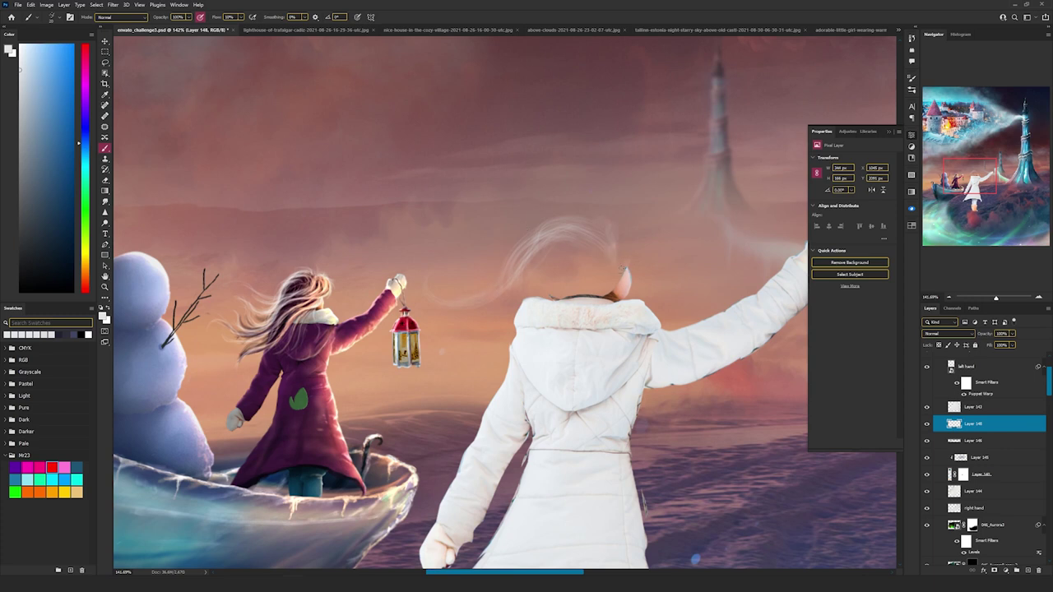
{"action": "left_click_drag", "start_coordinate": [599, 296], "coordinate": [486, 354]}
{"action": "left_click_drag", "start_coordinate": [567, 313], "coordinate": [461, 386]}
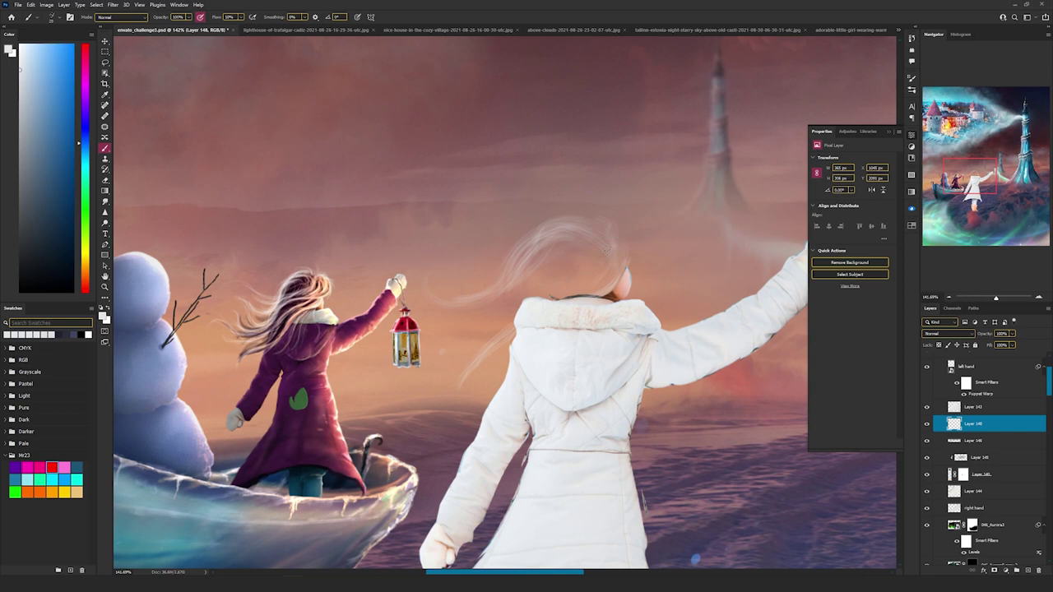
{"action": "left_click_drag", "start_coordinate": [477, 340], "coordinate": [461, 387]}
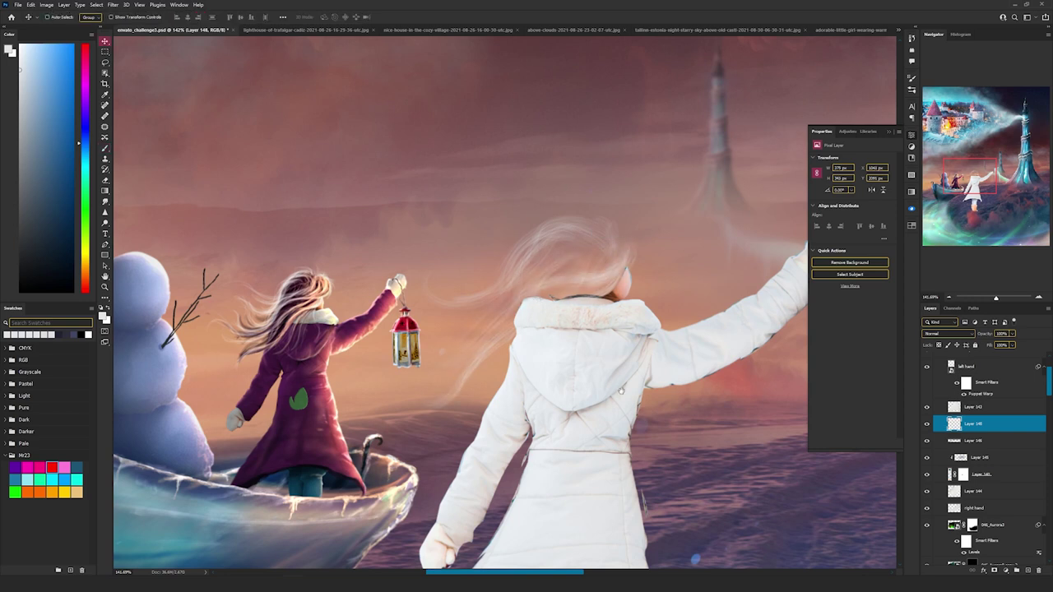
{"action": "left_click_drag", "start_coordinate": [622, 389], "coordinate": [600, 303]}
{"action": "scroll", "coordinate": [603, 303], "scroll_direction": "down", "scroll_amount": 2}
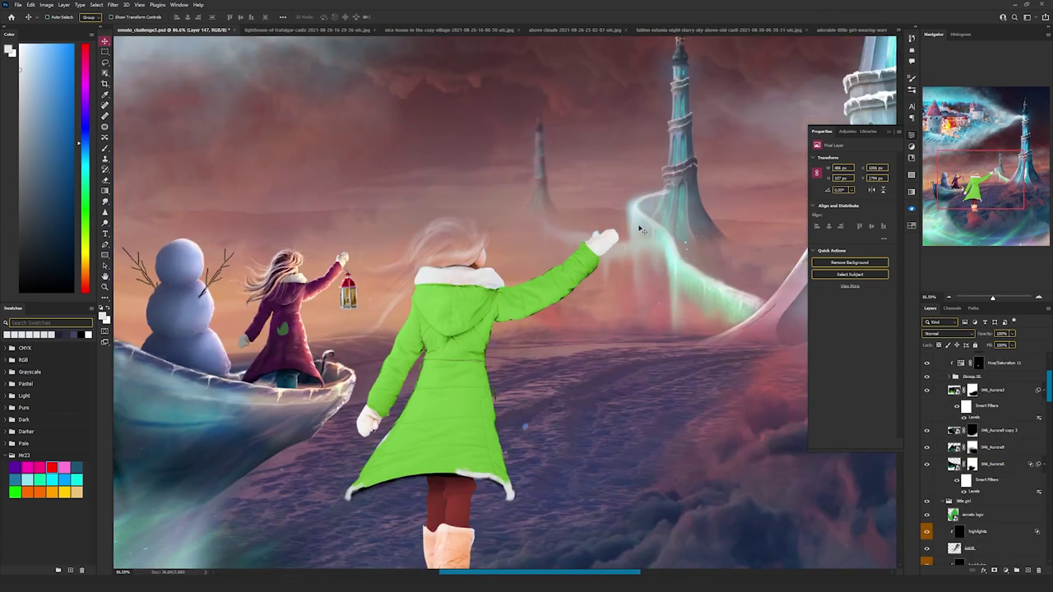
Step: Switch to the little girl photo and select the red lantern with the Object Selection tool
{"action": "left_click", "coordinate": [852, 30]}
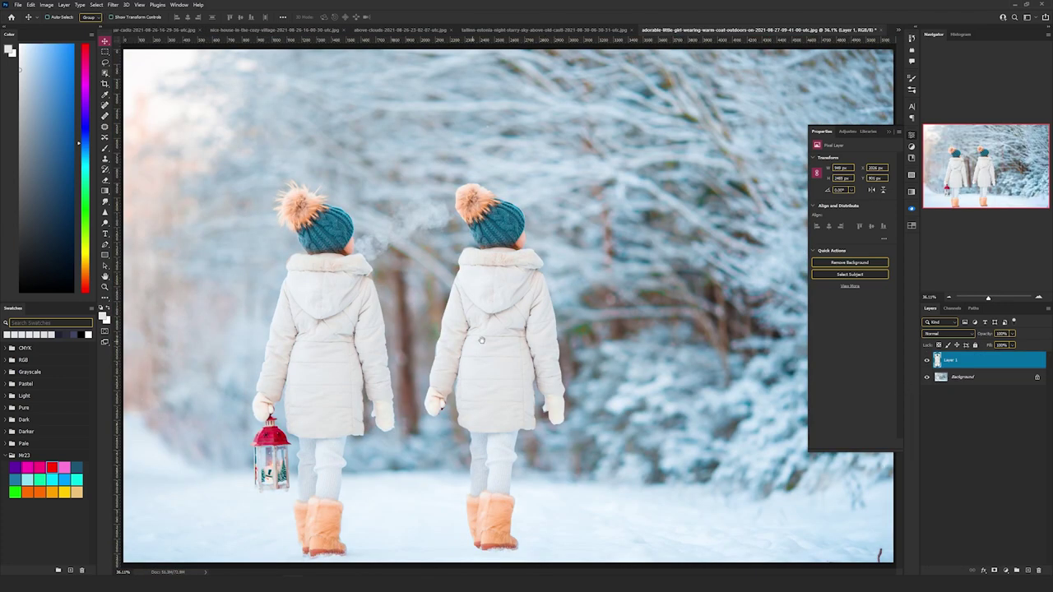
{"action": "scroll", "coordinate": [344, 447], "scroll_direction": "up", "scroll_amount": 5}
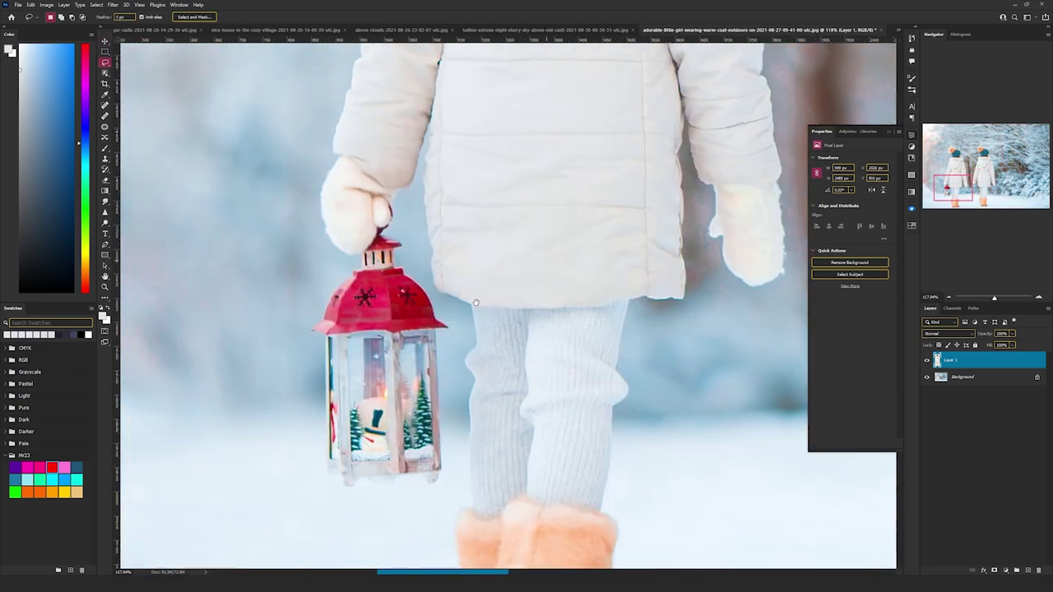
{"action": "left_click", "coordinate": [106, 74]}
{"action": "left_click_drag", "start_coordinate": [295, 239], "coordinate": [450, 491]}
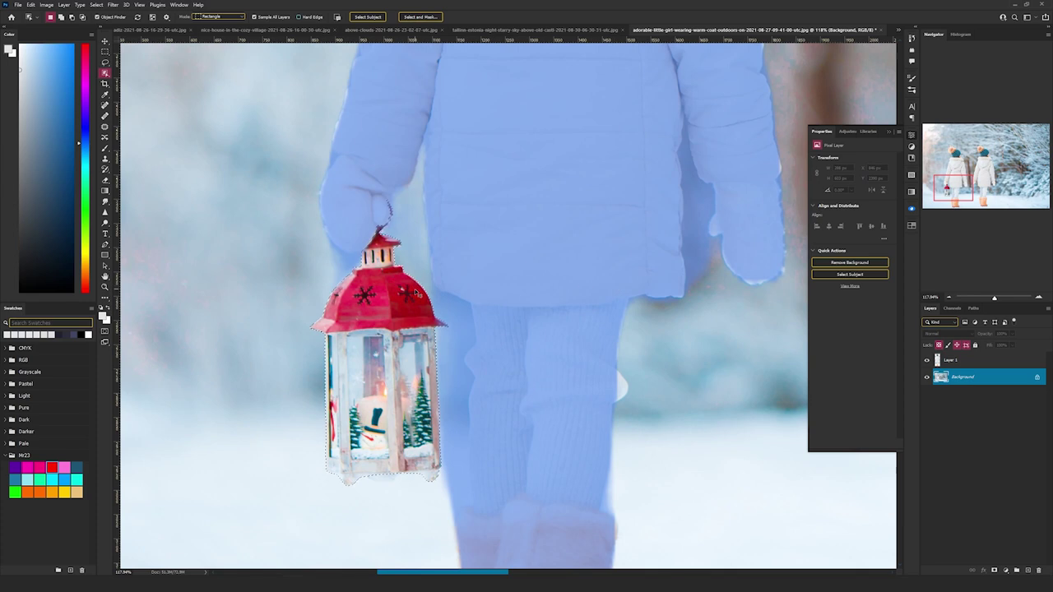
Step: Bring the lantern cutout into the composite and place it below the raised mitten
{"action": "left_click", "coordinate": [897, 30]}
{"action": "left_click", "coordinate": [740, 34]}
{"action": "key", "text": "v"}
{"action": "left_click_drag", "start_coordinate": [514, 284], "coordinate": [630, 327]}
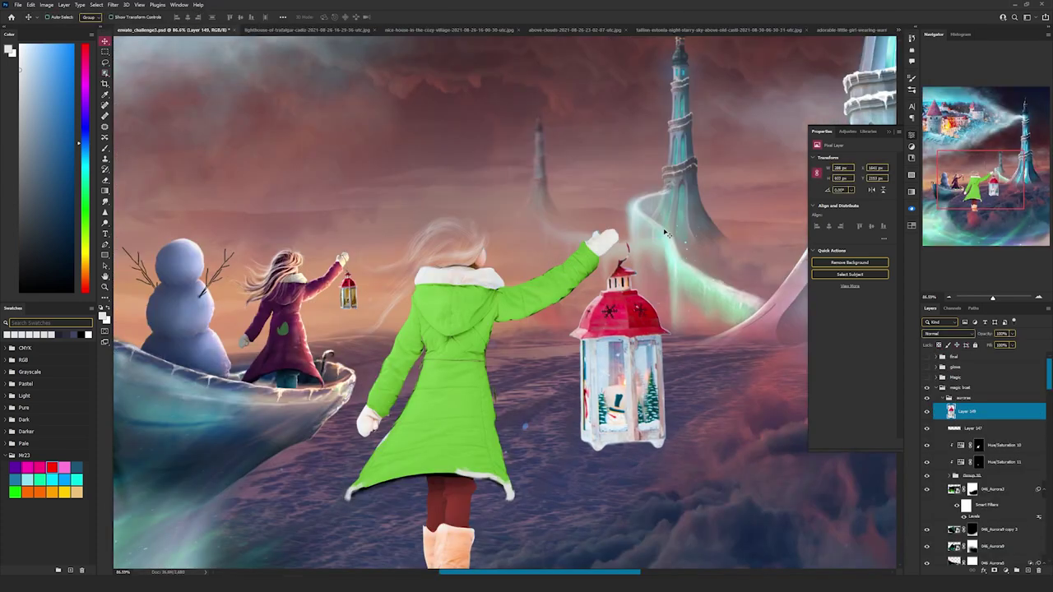
Step: Copy the left part of the lantern's cap to a new layer, flip it horizontally and fit it on the cap's right side
{"action": "key", "text": "m"}
{"action": "scroll", "coordinate": [670, 244], "scroll_direction": "up", "scroll_amount": 5}
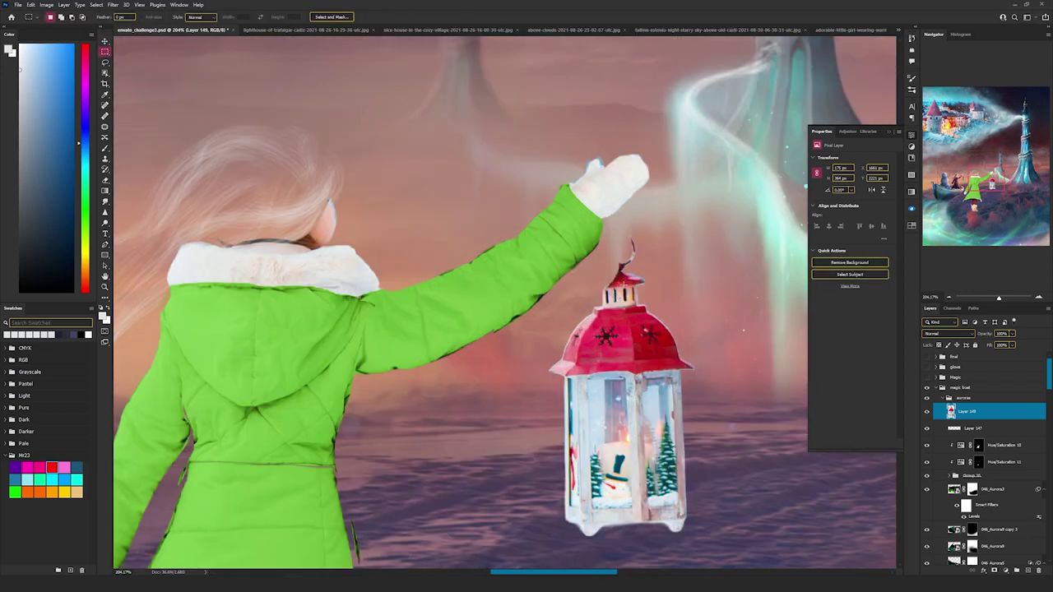
{"action": "left_click_drag", "start_coordinate": [597, 274], "coordinate": [619, 295]}
{"action": "key", "text": "ctrl+j"}
{"action": "key", "text": "v"}
{"action": "key", "text": "ctrl+t"}
{"action": "right_click", "coordinate": [608, 287]}
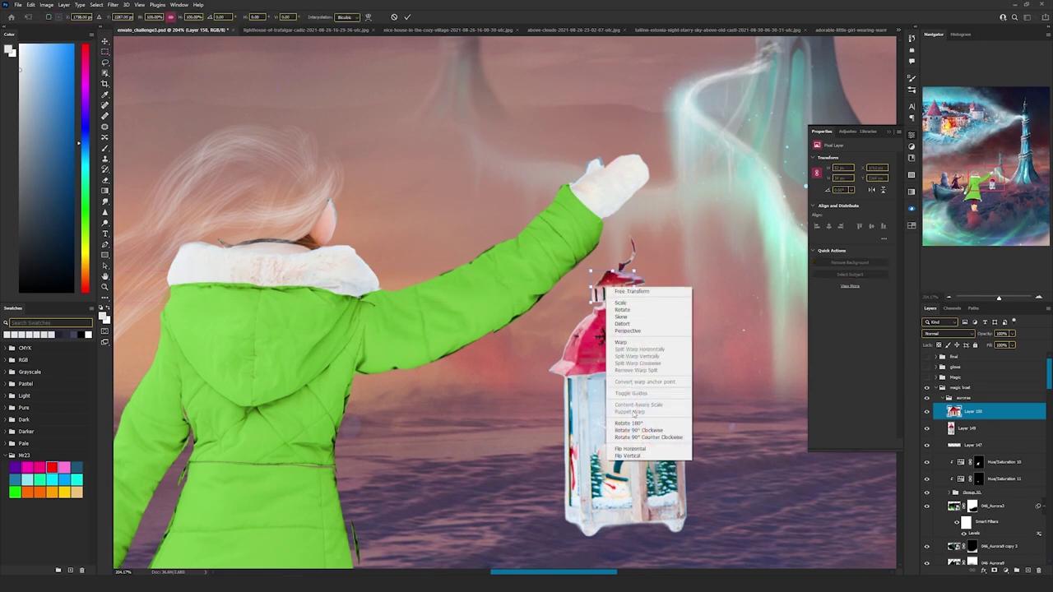
{"action": "left_click", "coordinate": [638, 449]}
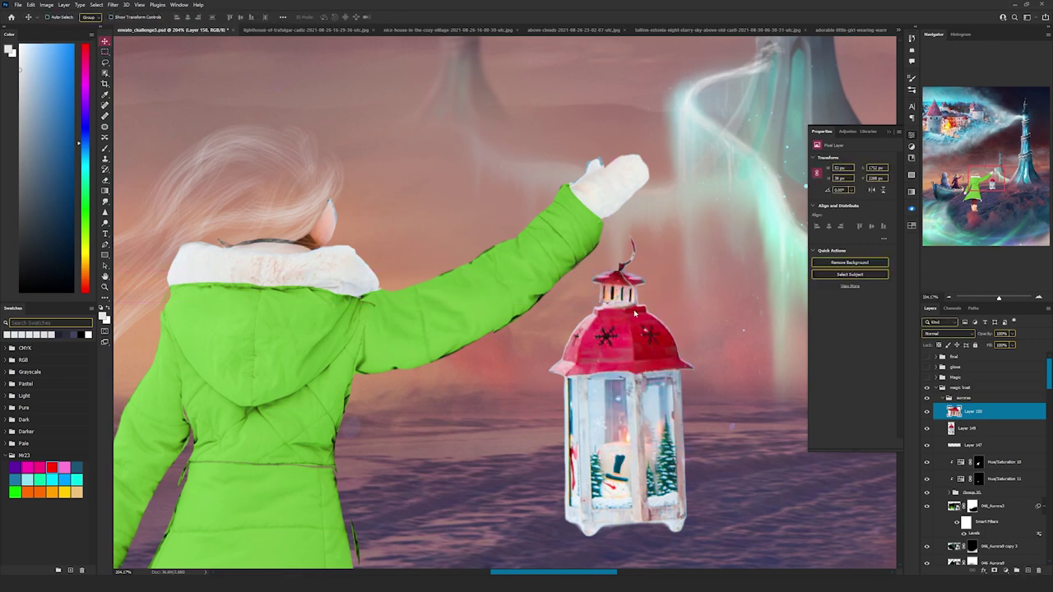
{"action": "mouse_move", "coordinate": [633, 315]}
{"action": "left_mouse_down"}
{"action": "mouse_move", "coordinate": [653, 310]}
{"action": "mouse_move", "coordinate": [634, 278]}
{"action": "left_mouse_up"}
{"action": "key", "text": "Return"}
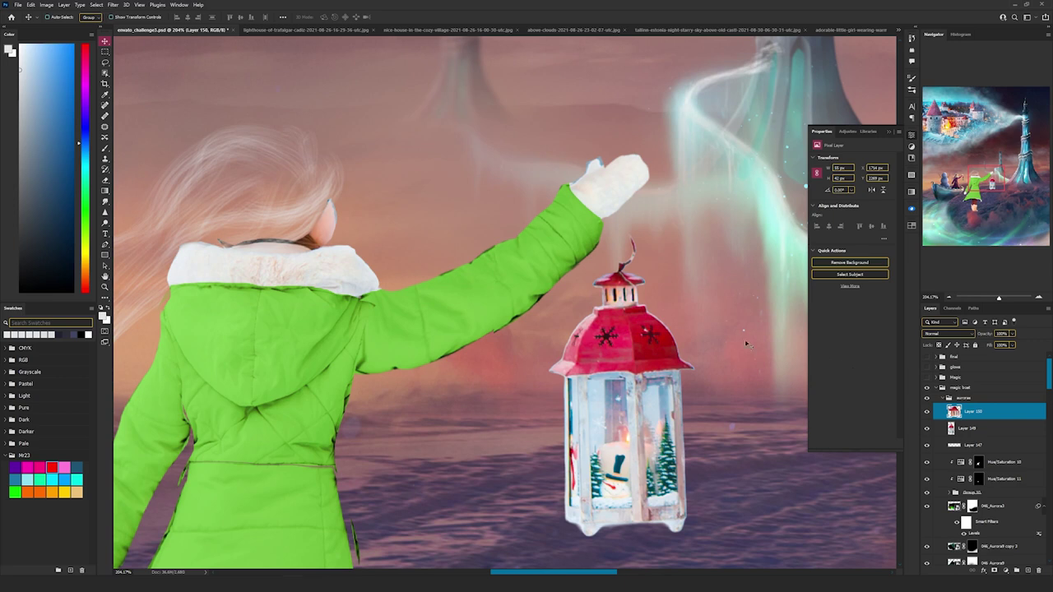
Step: Clean up the edges of the flipped cap piece with a small soft Eraser
{"action": "key", "text": "e"}
{"action": "right_click", "coordinate": [670, 277]}
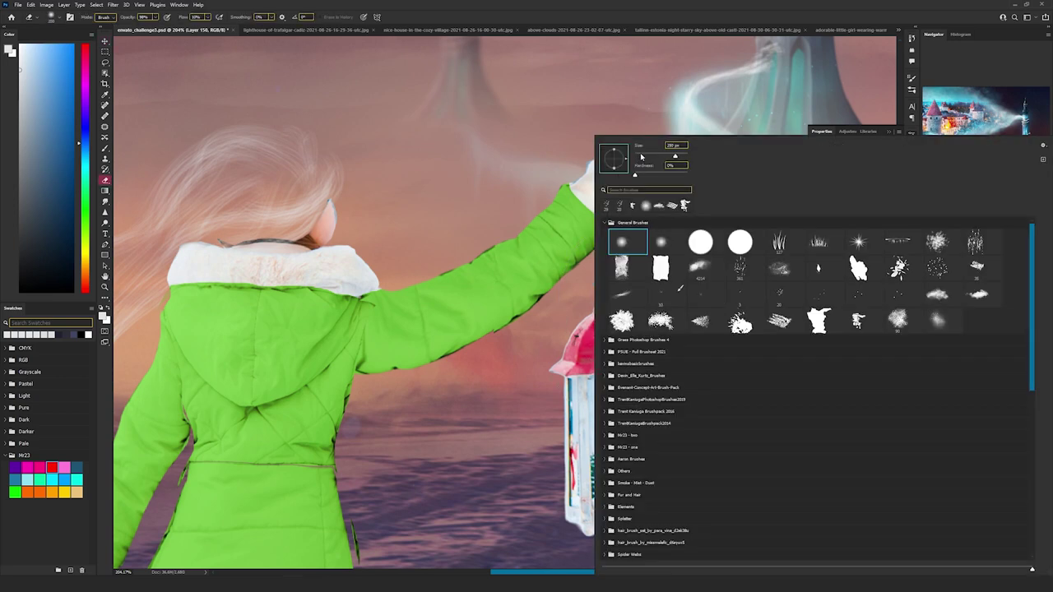
{"action": "key", "text": "Return"}
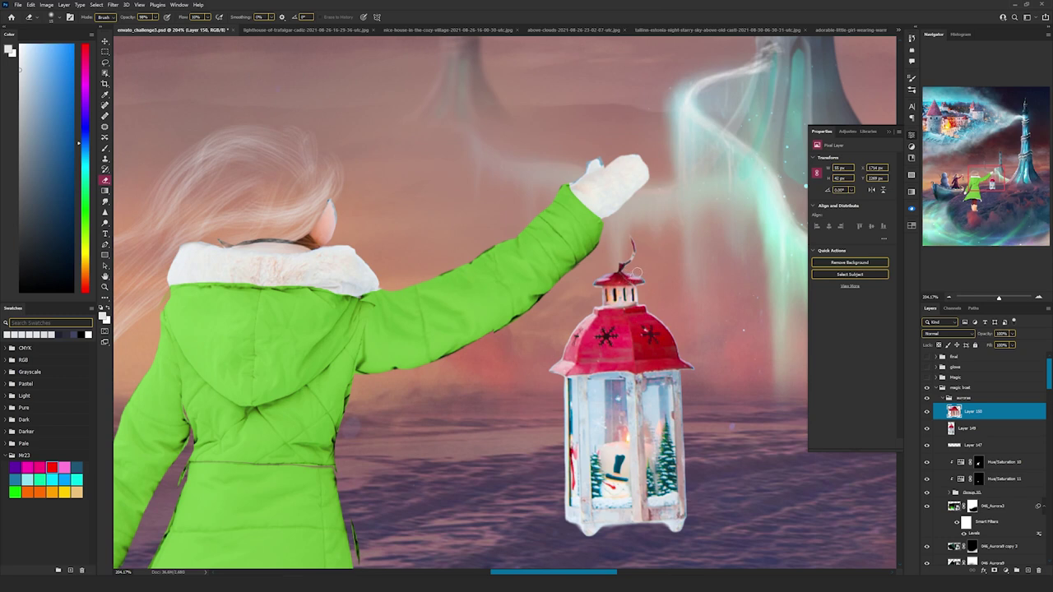
{"action": "scroll", "coordinate": [636, 274], "scroll_direction": "down", "scroll_amount": 3}
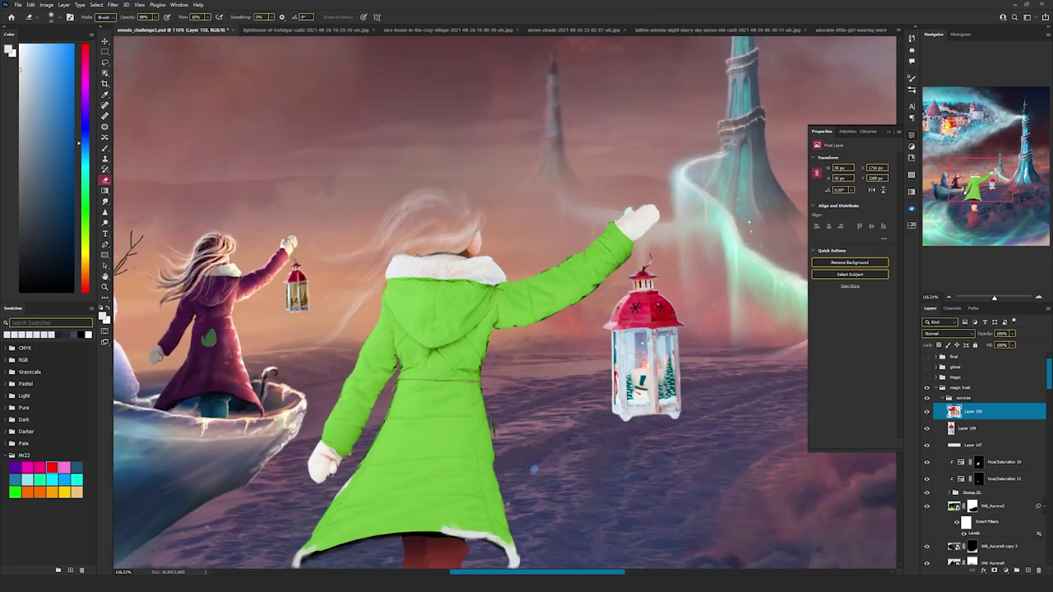
Step: Paint a thin handle on a new layer, connecting the lantern's cap to the raised mitten
{"action": "scroll", "coordinate": [642, 257], "scroll_direction": "up", "scroll_amount": 3}
{"action": "scroll", "coordinate": [642, 257], "scroll_direction": "down", "scroll_amount": 3}
{"action": "left_click_drag", "start_coordinate": [634, 213], "coordinate": [639, 262]}
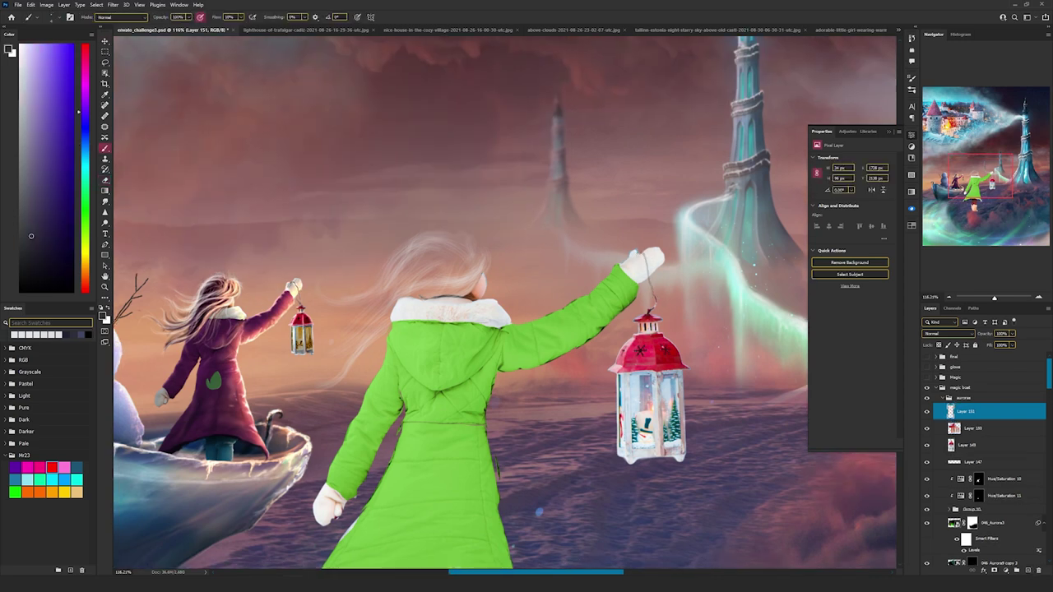
Step: Extend the lantern's thin handle with another brush stroke between the raised mitten and the cap
{"action": "left_click_drag", "start_coordinate": [639, 251], "coordinate": [630, 256]}
{"action": "scroll", "coordinate": [671, 327], "scroll_direction": "down", "scroll_amount": 8}
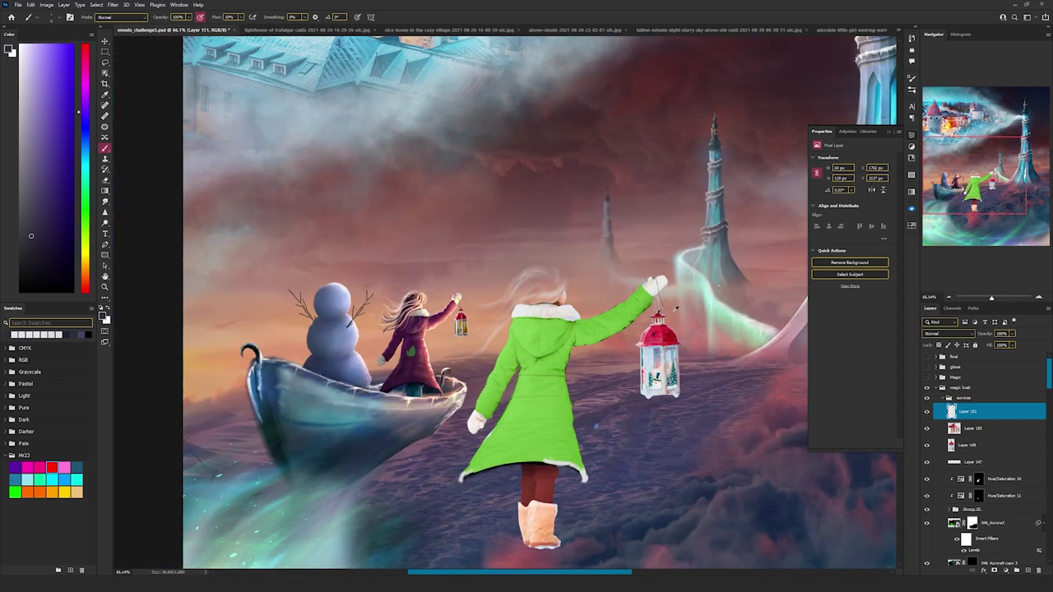
Step: Disable the girl group's layer mask to view her legs in front of the boat, and enable it again
{"action": "scroll", "coordinate": [436, 352], "scroll_direction": "up", "scroll_amount": 4}
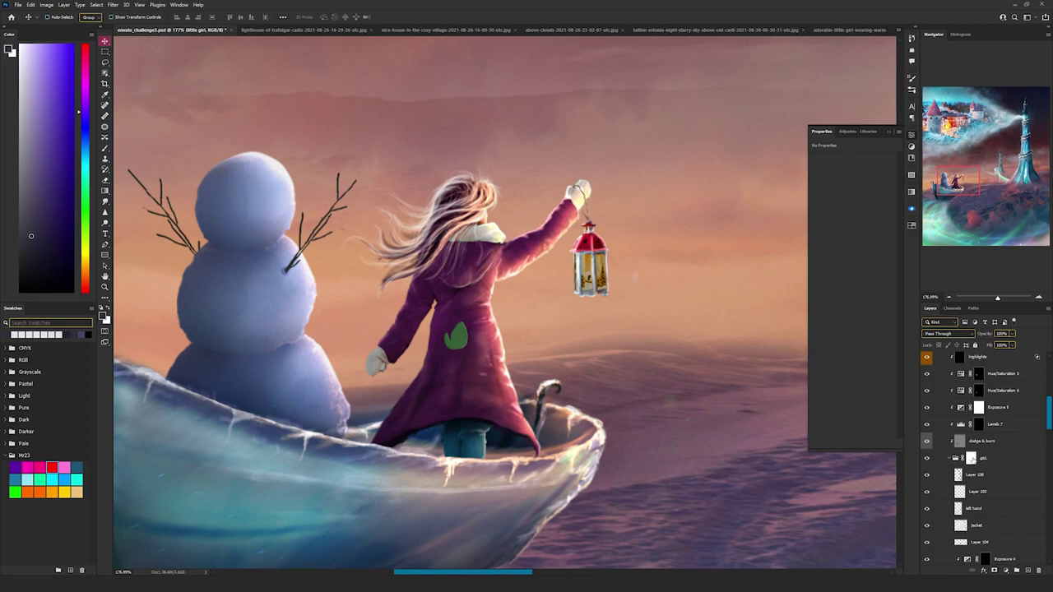
{"action": "left_click", "coordinate": [973, 460], "text": "shift"}
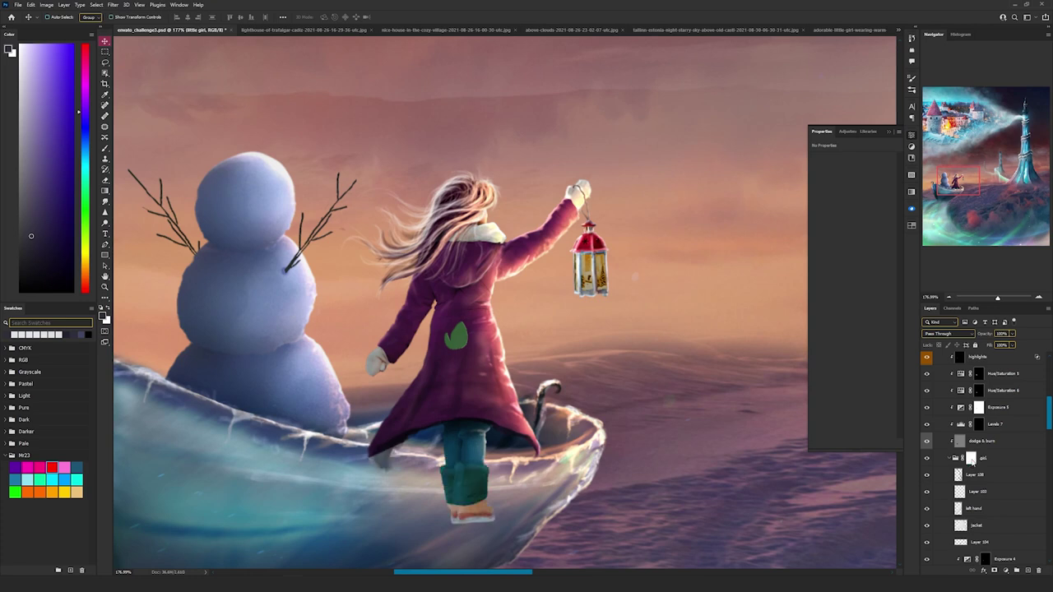
{"action": "left_click", "coordinate": [972, 458], "text": "shift"}
{"action": "scroll", "coordinate": [439, 450], "scroll_direction": "down", "scroll_amount": 2}
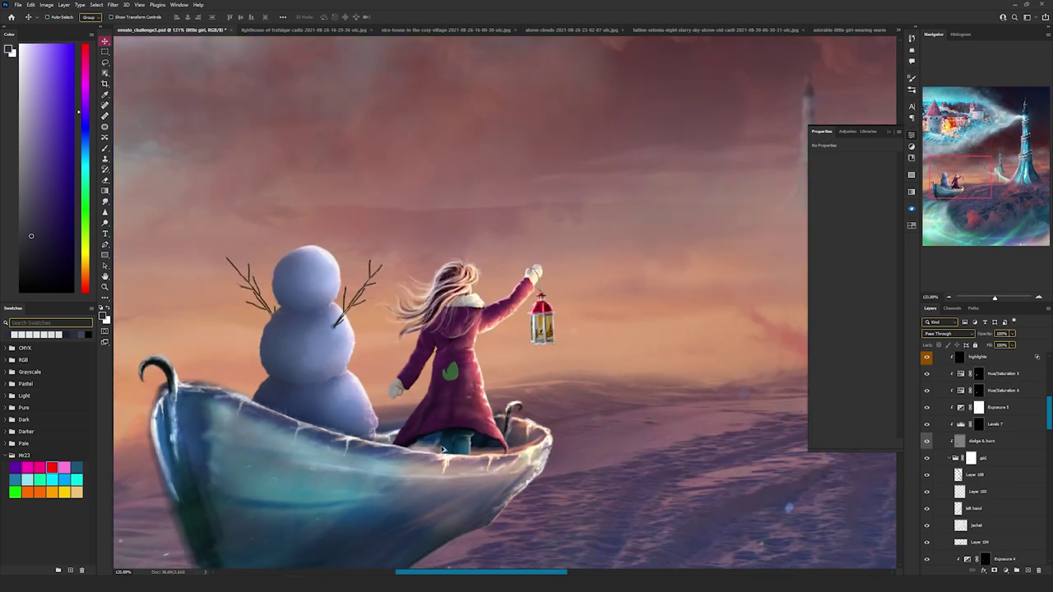
{"action": "scroll", "coordinate": [443, 449], "scroll_direction": "up", "scroll_amount": 5}
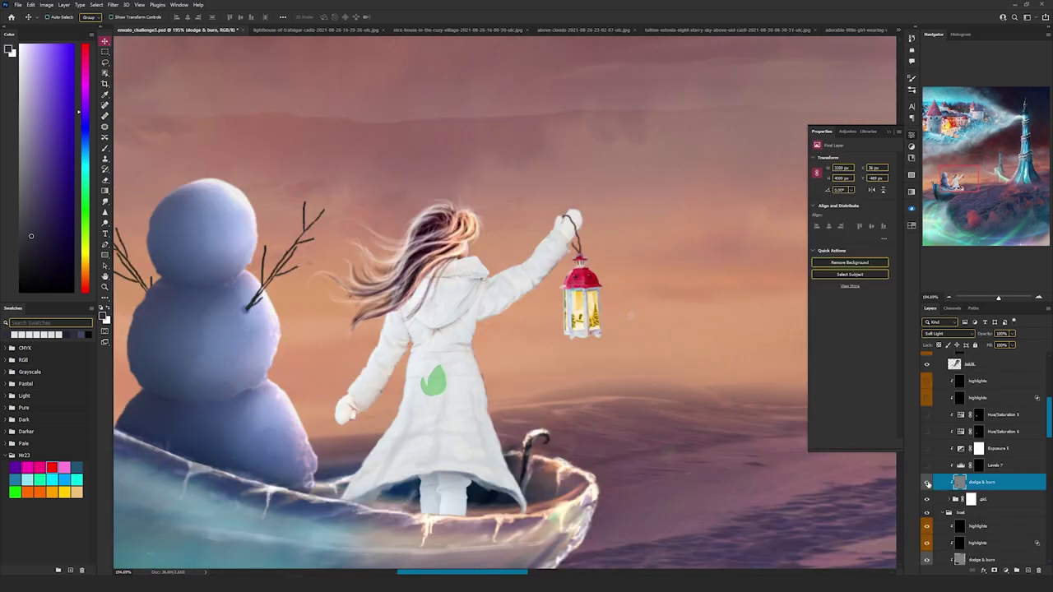
Step: Show the girl's dodge & burn, Levels 7 and Exposure 5 layers, and open the settings of the two adjustments
{"action": "left_click", "coordinate": [928, 483]}
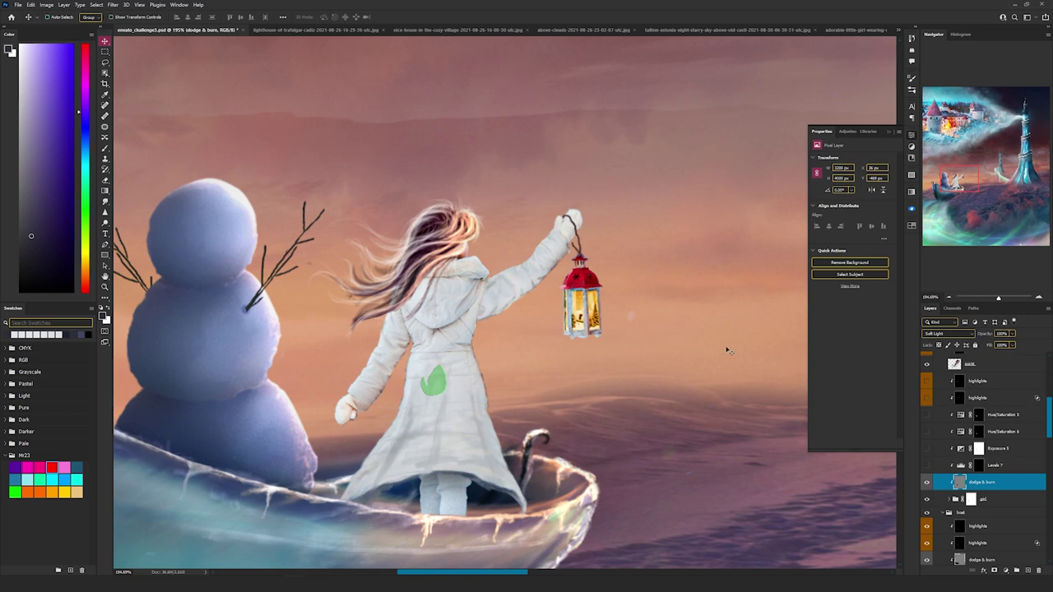
{"action": "left_click", "coordinate": [928, 467]}
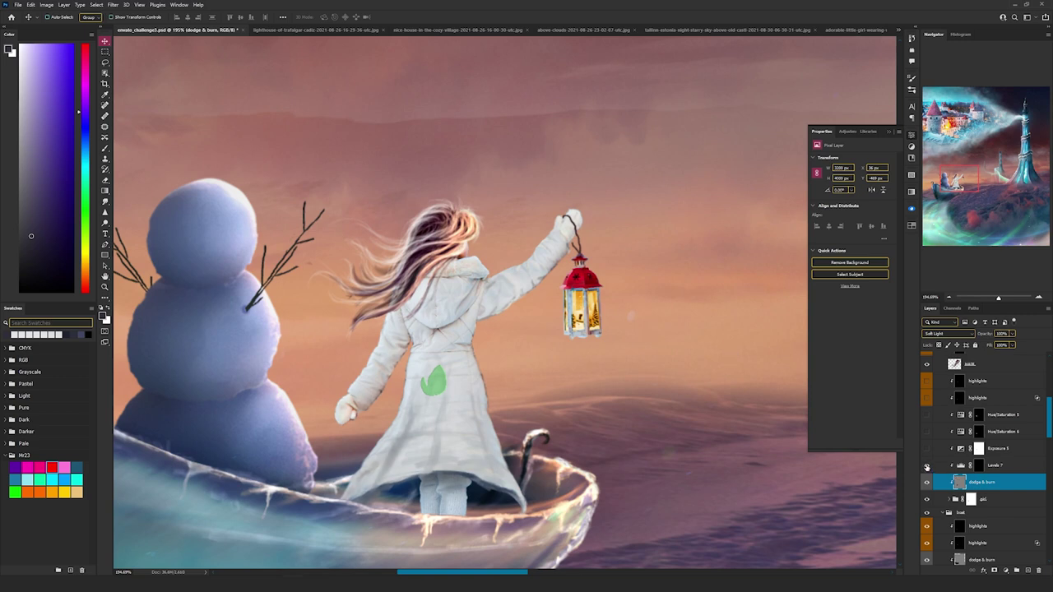
{"action": "left_click", "coordinate": [959, 466]}
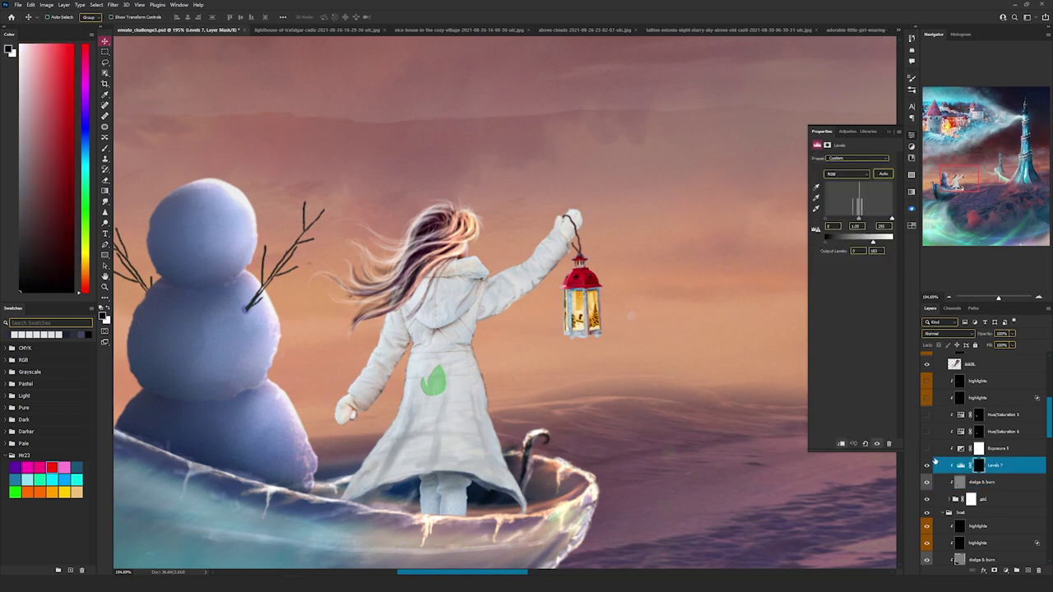
{"action": "left_click", "coordinate": [927, 450]}
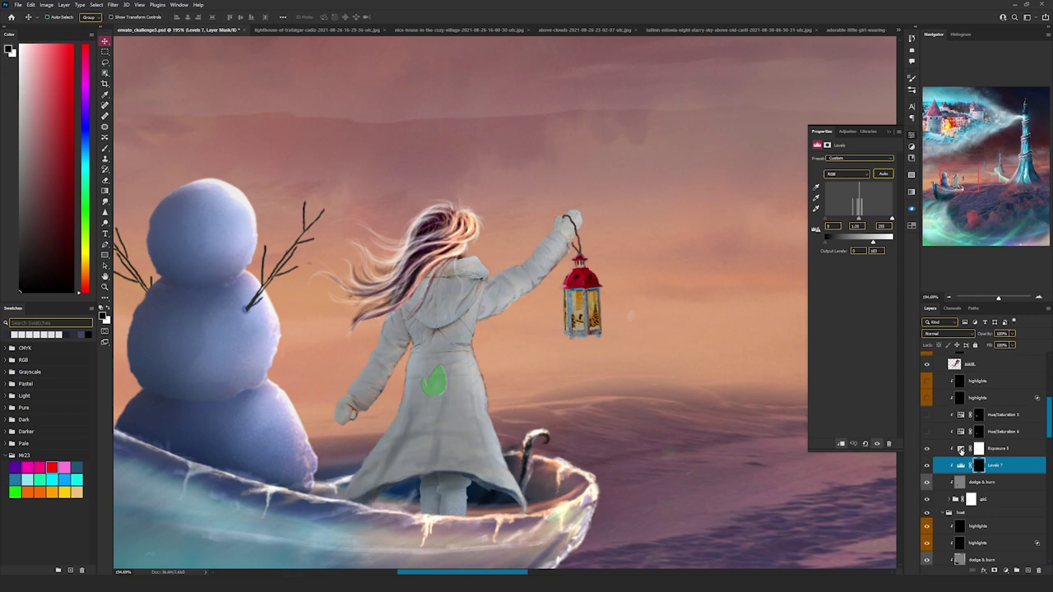
{"action": "left_click", "coordinate": [959, 450]}
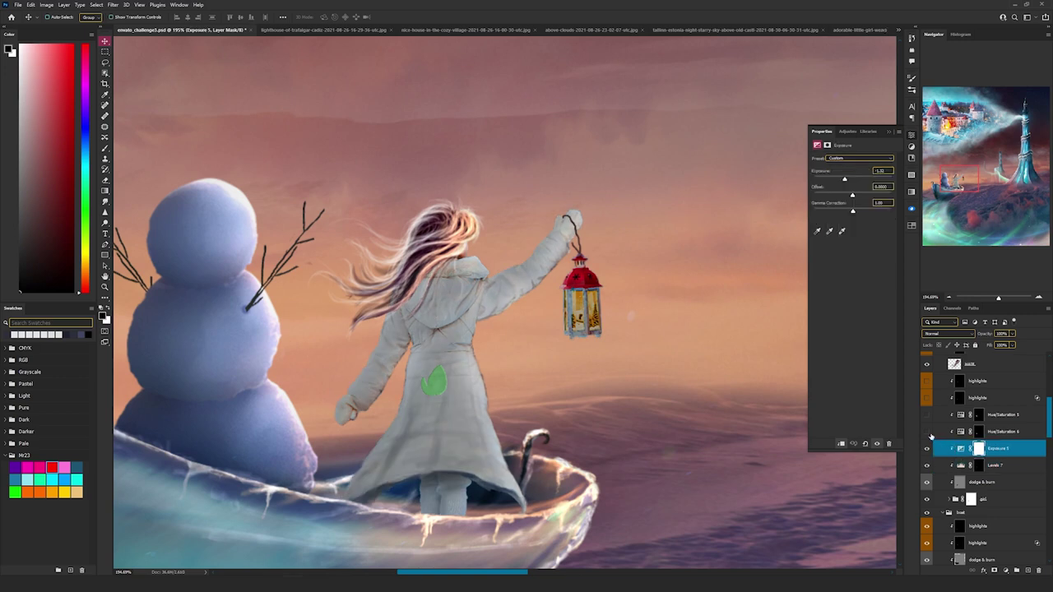
Step: Show the two Hue/Saturation layers that color the girl's trousers teal and her coat purple, and open their settings
{"action": "left_click", "coordinate": [929, 433]}
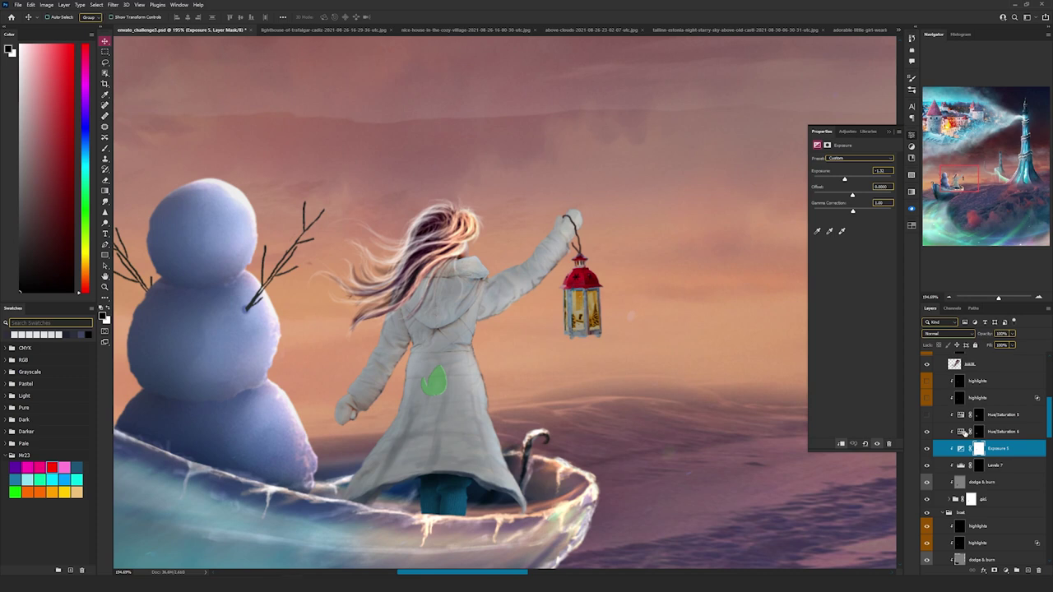
{"action": "left_click", "coordinate": [961, 432]}
{"action": "scroll", "coordinate": [460, 504], "scroll_direction": "up", "scroll_amount": 3}
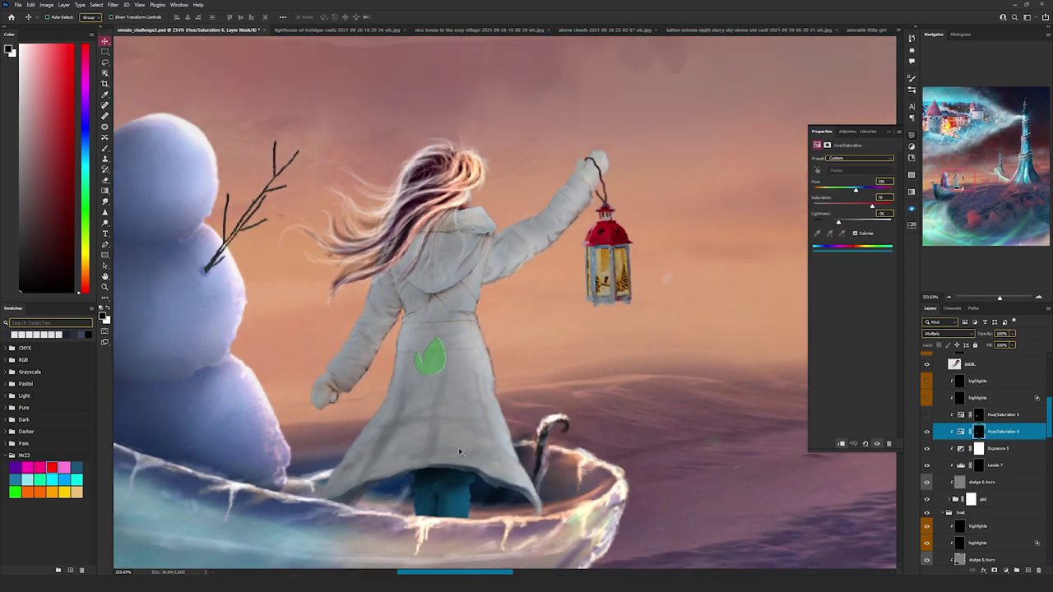
{"action": "left_click", "coordinate": [928, 415]}
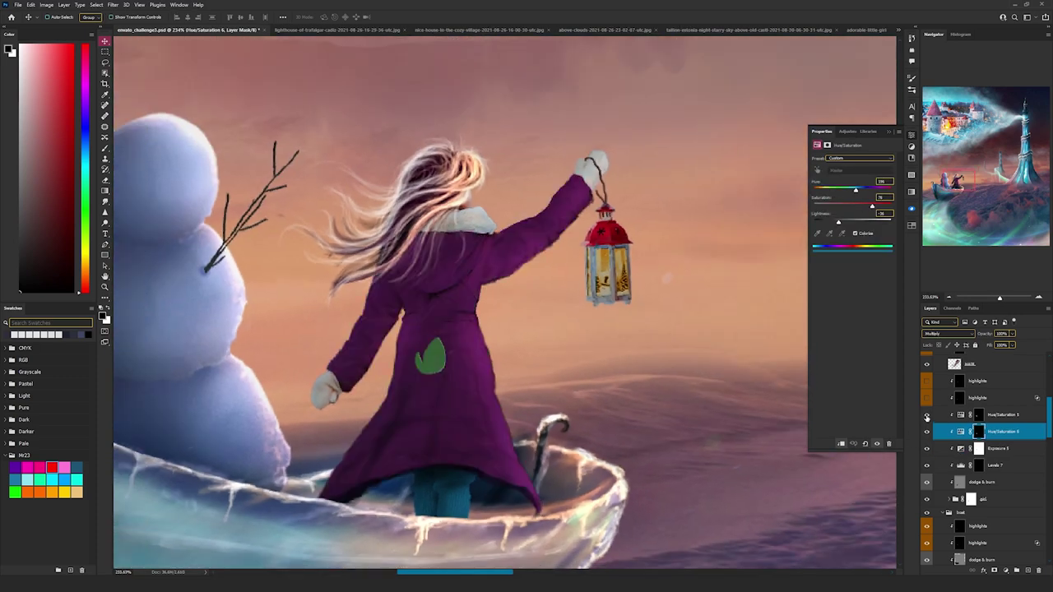
{"action": "left_click", "coordinate": [961, 415]}
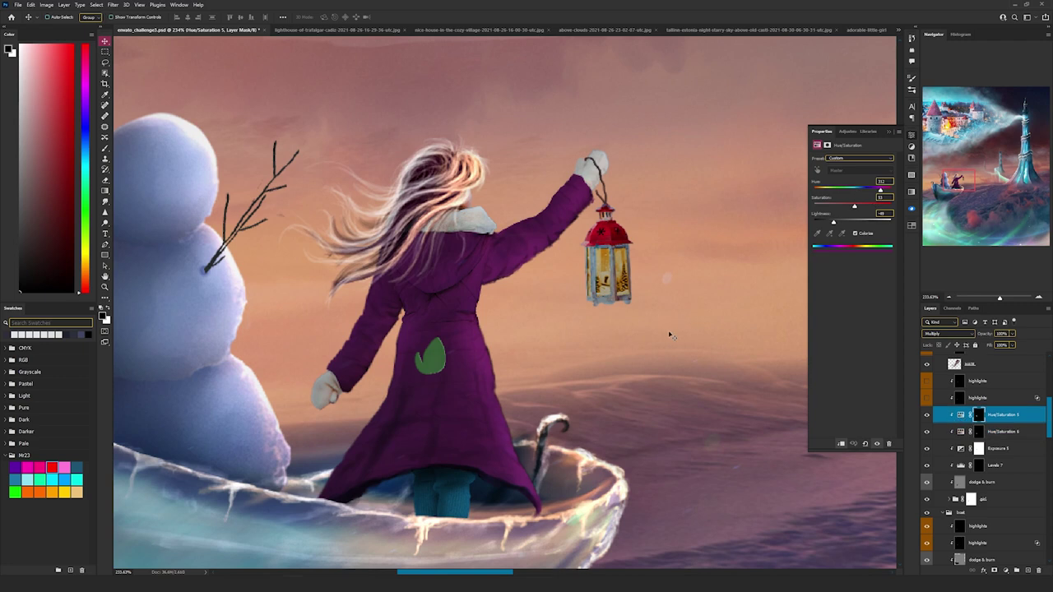
Step: Show the girl's two highlights layers and inspect the lower one's blending options without changing them
{"action": "left_click", "coordinate": [927, 398]}
{"action": "left_click", "coordinate": [990, 404]}
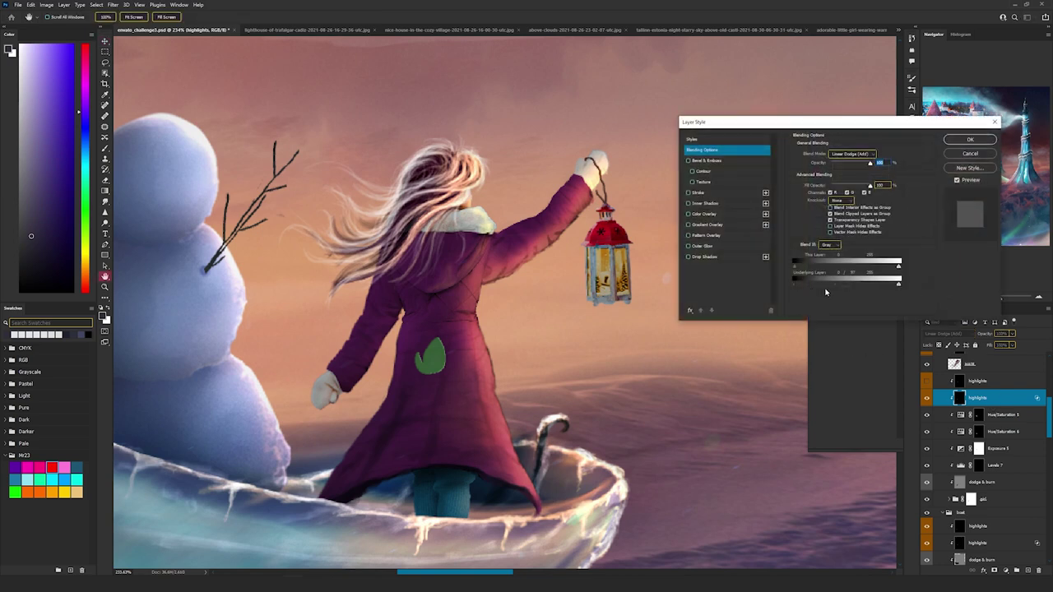
{"action": "left_click", "coordinate": [965, 156]}
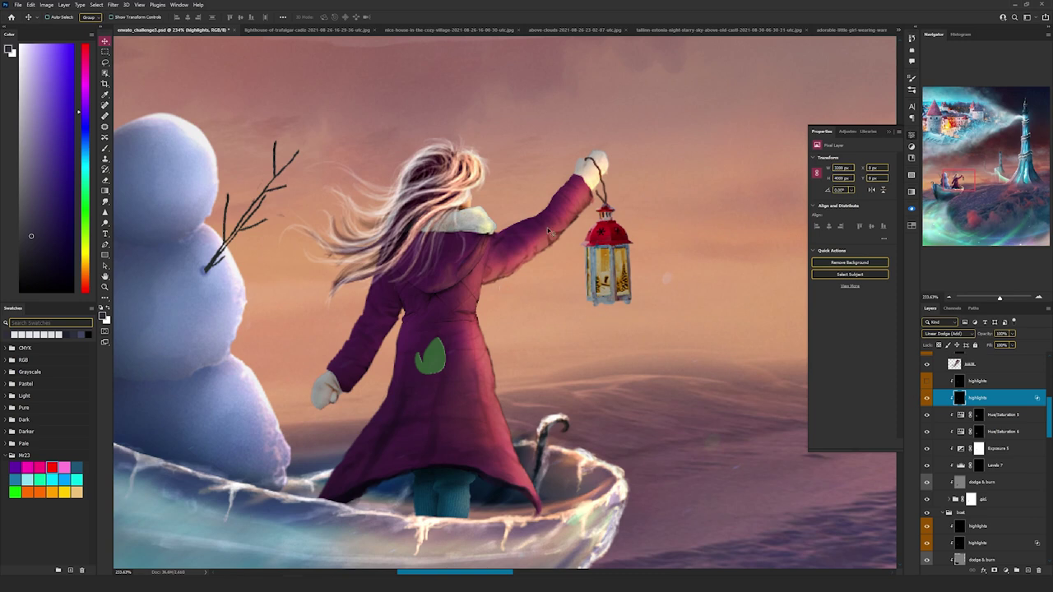
{"action": "left_click", "coordinate": [927, 382]}
{"action": "left_click", "coordinate": [950, 384]}
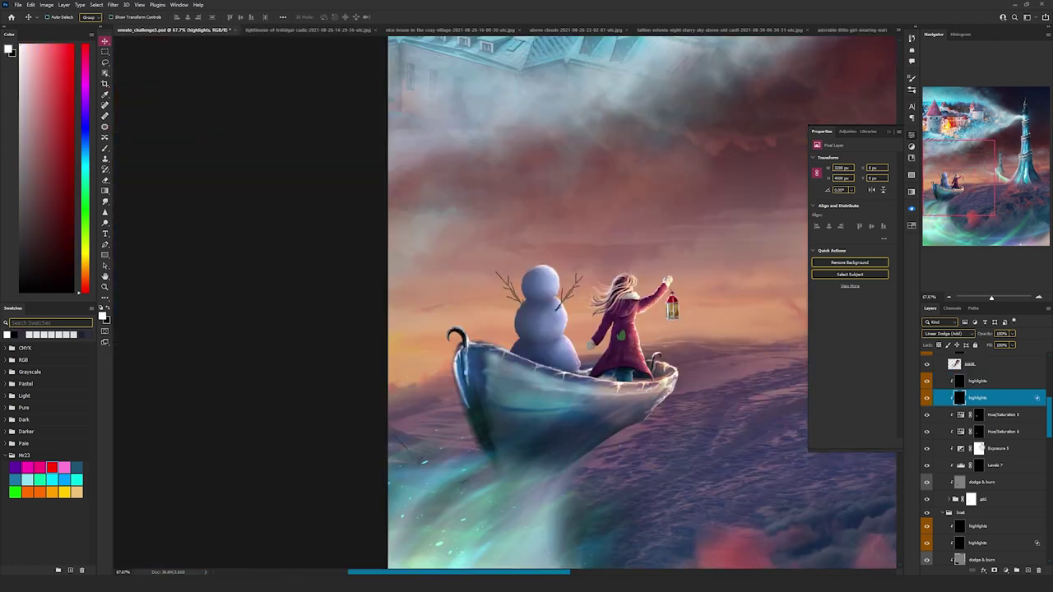
Step: Show the snowy winter trees behind the boat and along the horizon, and fit the whole composite in view
{"action": "scroll", "coordinate": [988, 446], "scroll_direction": "up", "scroll_amount": 3}
{"action": "scroll", "coordinate": [984, 444], "scroll_direction": "up", "scroll_amount": 1}
{"action": "scroll", "coordinate": [985, 443], "scroll_direction": "down", "scroll_amount": 6}
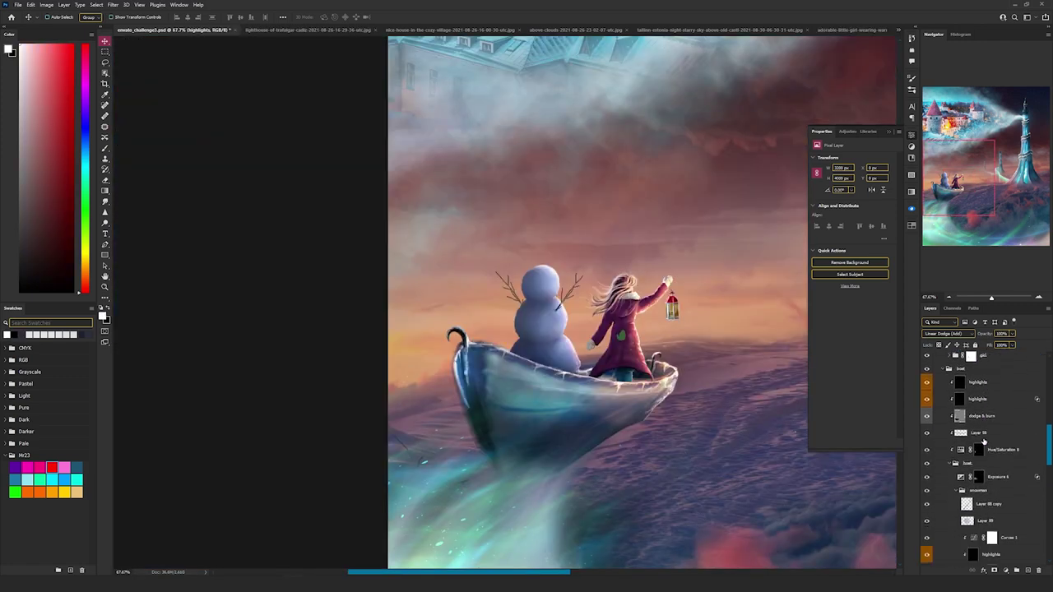
{"action": "scroll", "coordinate": [986, 441], "scroll_direction": "down", "scroll_amount": 8}
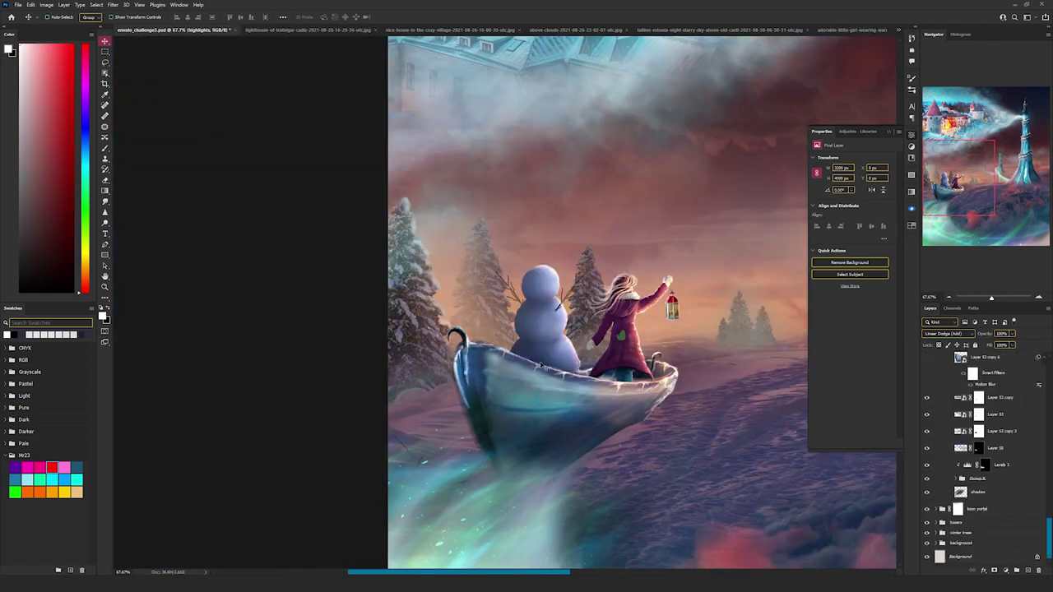
{"action": "scroll", "coordinate": [533, 356], "scroll_direction": "up", "scroll_amount": 1}
{"action": "scroll", "coordinate": [533, 356], "scroll_direction": "up", "scroll_amount": 1}
{"action": "left_click_drag", "start_coordinate": [724, 255], "coordinate": [576, 313]}
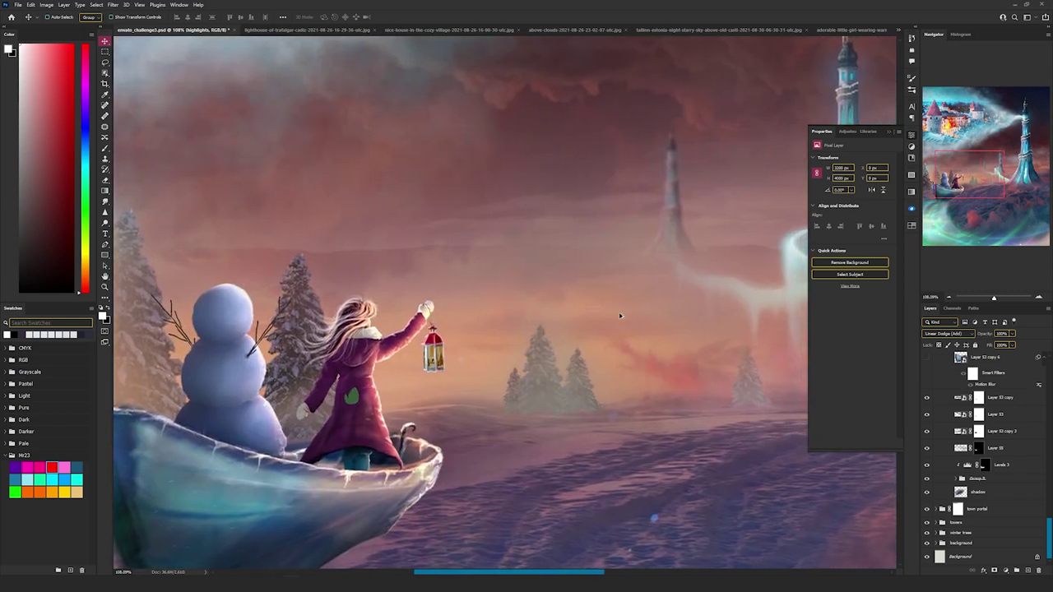
{"action": "key", "text": "ctrl+0"}
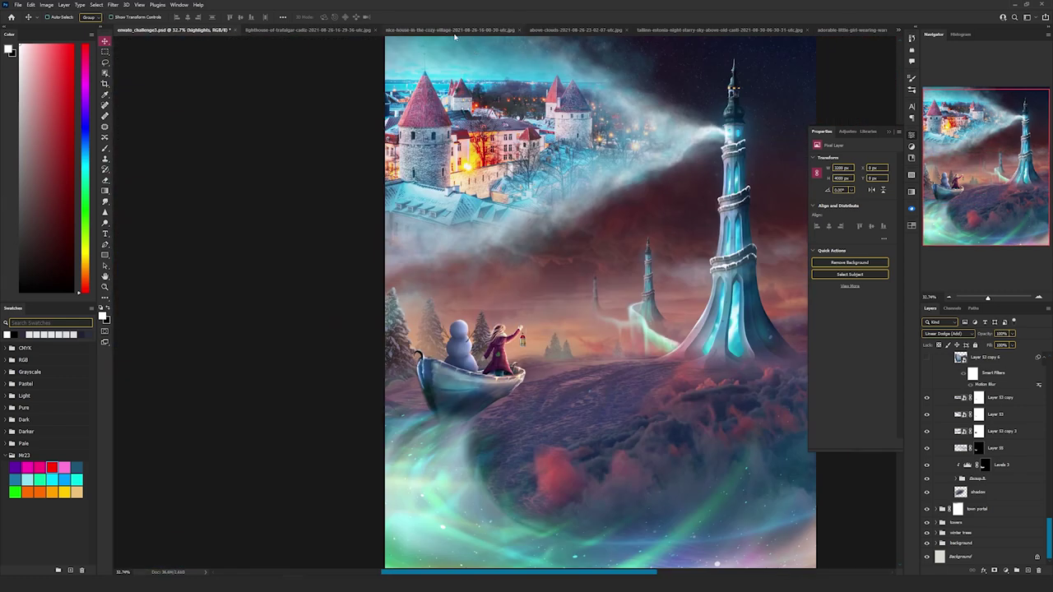
Step: Switch to the nice-house-in-the-cozy-village photo and examine the snow-covered pines beside the cabin as tree sources
{"action": "left_click", "coordinate": [461, 30]}
{"action": "key", "text": "ctrl+d"}
{"action": "left_click", "coordinate": [1019, 158]}
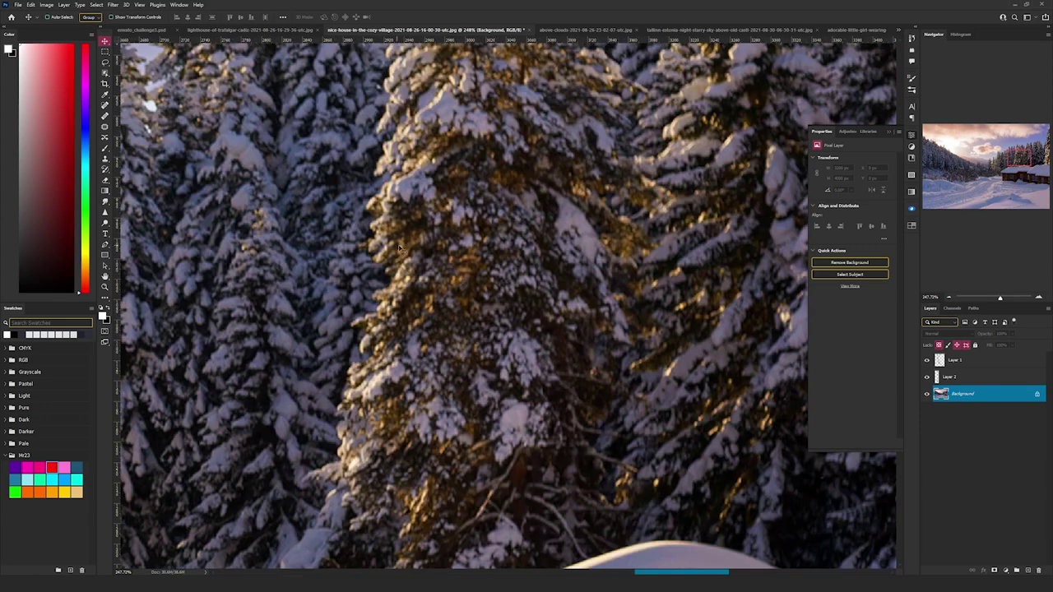
{"action": "scroll", "coordinate": [457, 235], "scroll_direction": "down", "scroll_amount": 5}
{"action": "left_click_drag", "start_coordinate": [588, 256], "coordinate": [686, 288]}
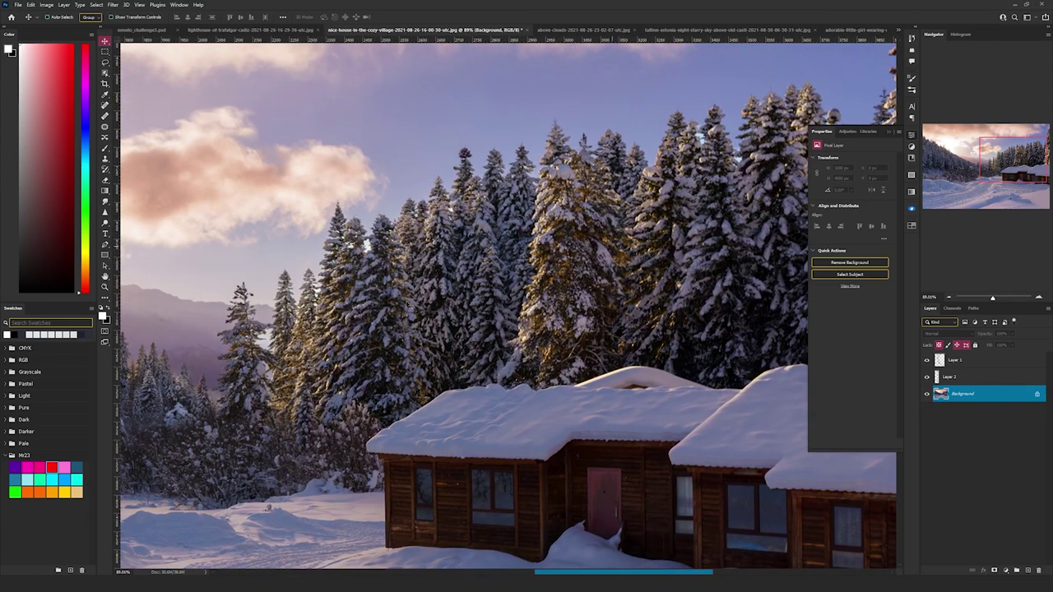
{"action": "scroll", "coordinate": [356, 321], "scroll_direction": "up", "scroll_amount": 2}
{"action": "scroll", "coordinate": [355, 321], "scroll_direction": "up", "scroll_amount": 2}
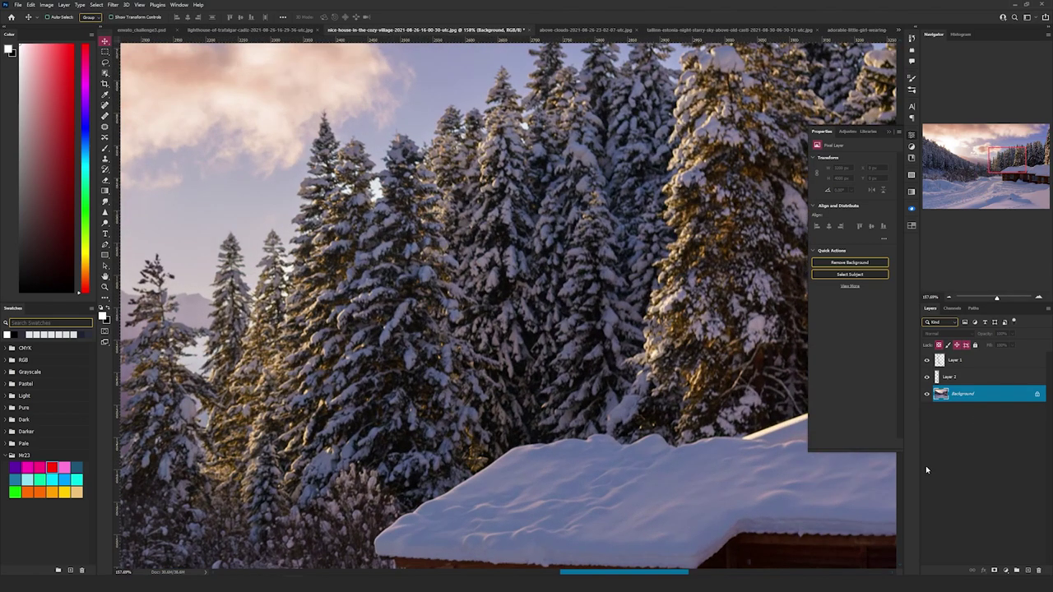
{"action": "key", "text": "p"}
{"action": "mouse_move", "coordinate": [396, 131]}
{"action": "left_mouse_down"}
{"action": "mouse_move", "coordinate": [357, 262]}
{"action": "mouse_move", "coordinate": [288, 407]}
{"action": "mouse_move", "coordinate": [440, 496]}
{"action": "mouse_move", "coordinate": [463, 378]}
{"action": "mouse_move", "coordinate": [440, 221]}
{"action": "mouse_move", "coordinate": [403, 139]}
{"action": "left_mouse_up"}
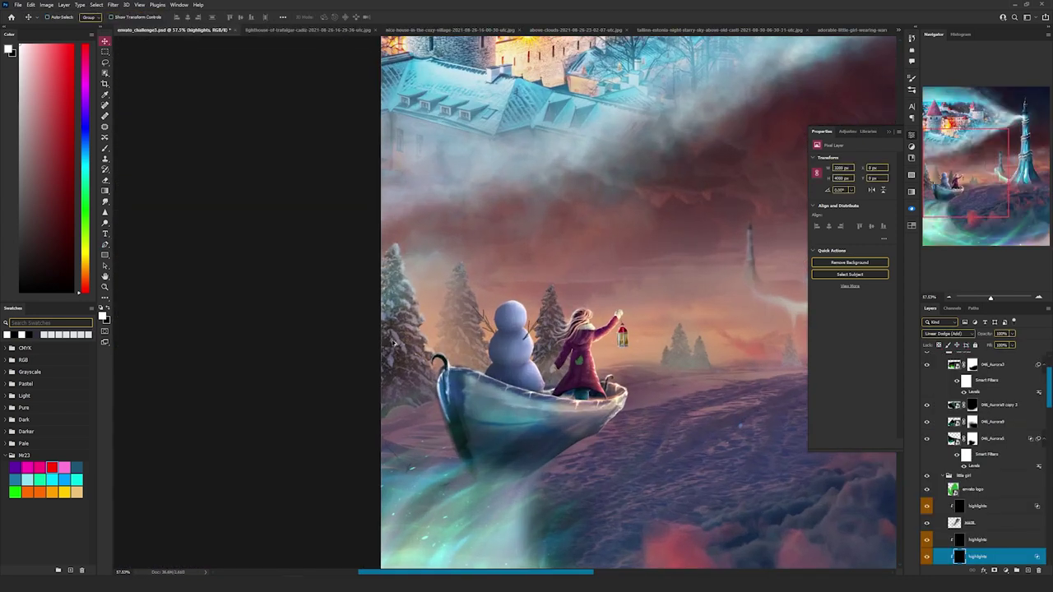
Step: Examine the snowy trees placed behind the boat and on the horizon for size, haze and blending with the background
{"action": "scroll", "coordinate": [394, 344], "scroll_direction": "up", "scroll_amount": 3}
{"action": "scroll", "coordinate": [471, 308], "scroll_direction": "down", "scroll_amount": 3}
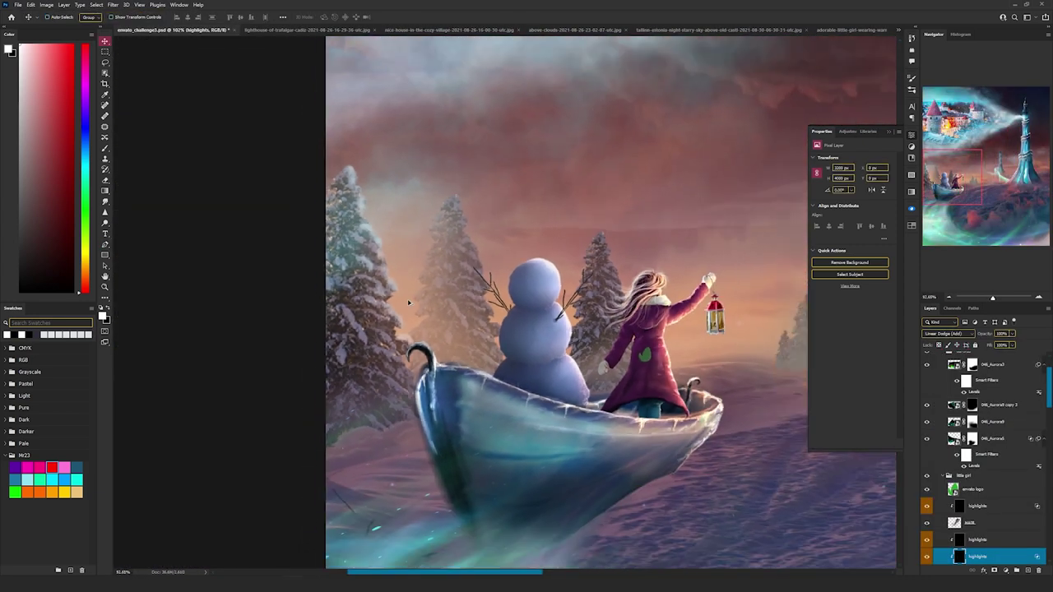
{"action": "scroll", "coordinate": [375, 313], "scroll_direction": "down", "scroll_amount": 1}
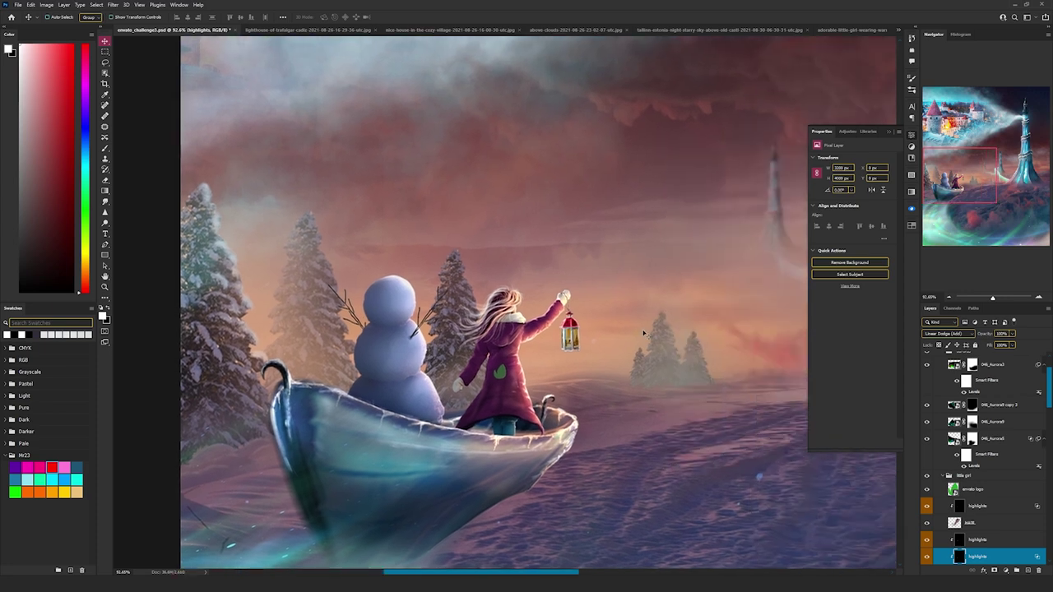
{"action": "scroll", "coordinate": [657, 343], "scroll_direction": "down", "scroll_amount": 2}
{"action": "scroll", "coordinate": [465, 344], "scroll_direction": "right", "scroll_amount": 3}
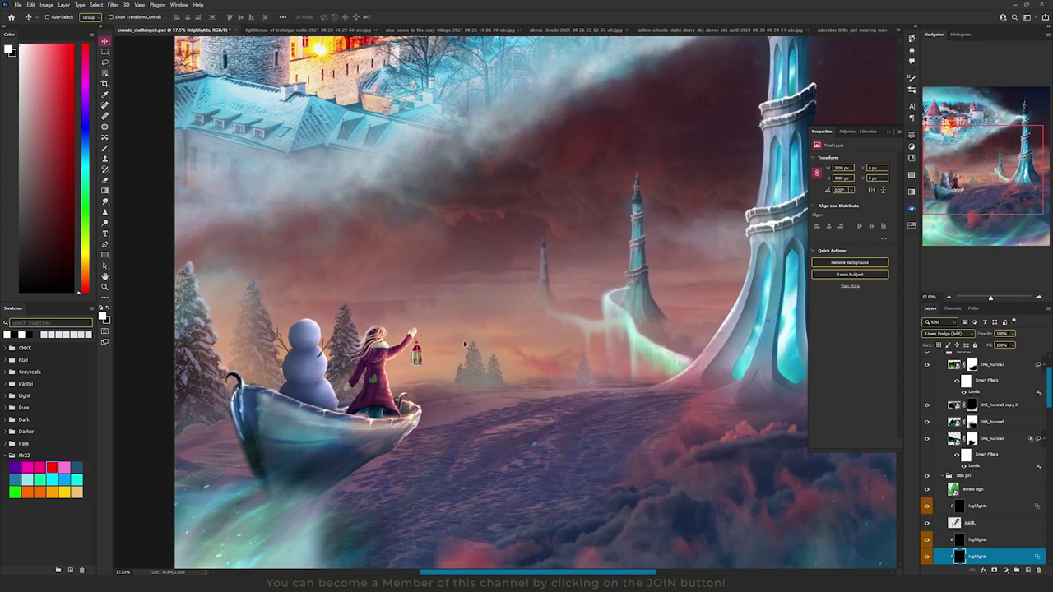
{"action": "scroll", "coordinate": [533, 352], "scroll_direction": "down", "scroll_amount": 1}
{"action": "scroll", "coordinate": [543, 370], "scroll_direction": "up", "scroll_amount": 6}
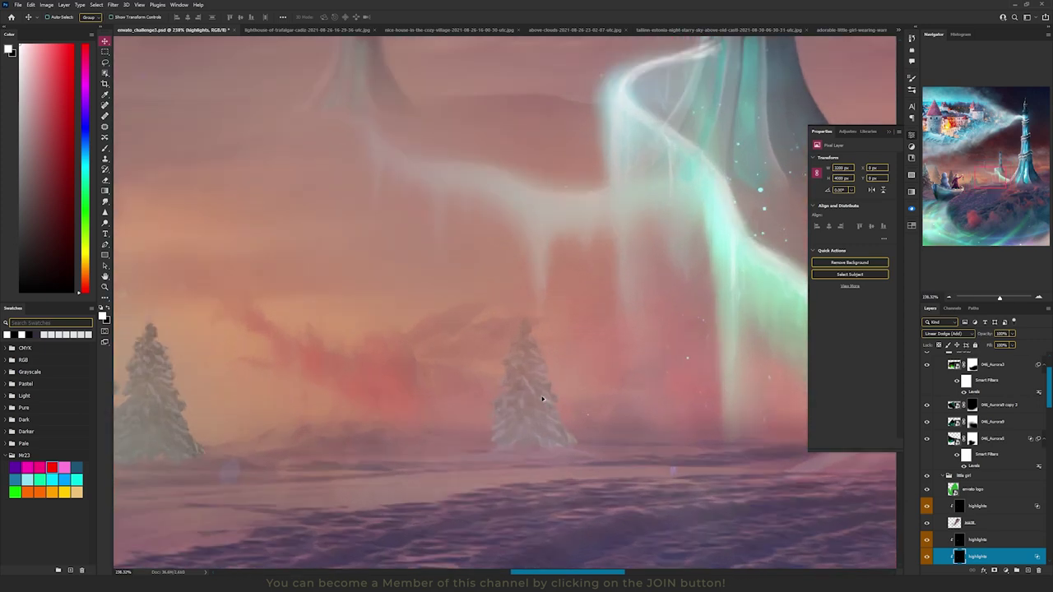
{"action": "scroll", "coordinate": [542, 399], "scroll_direction": "down", "scroll_amount": 2}
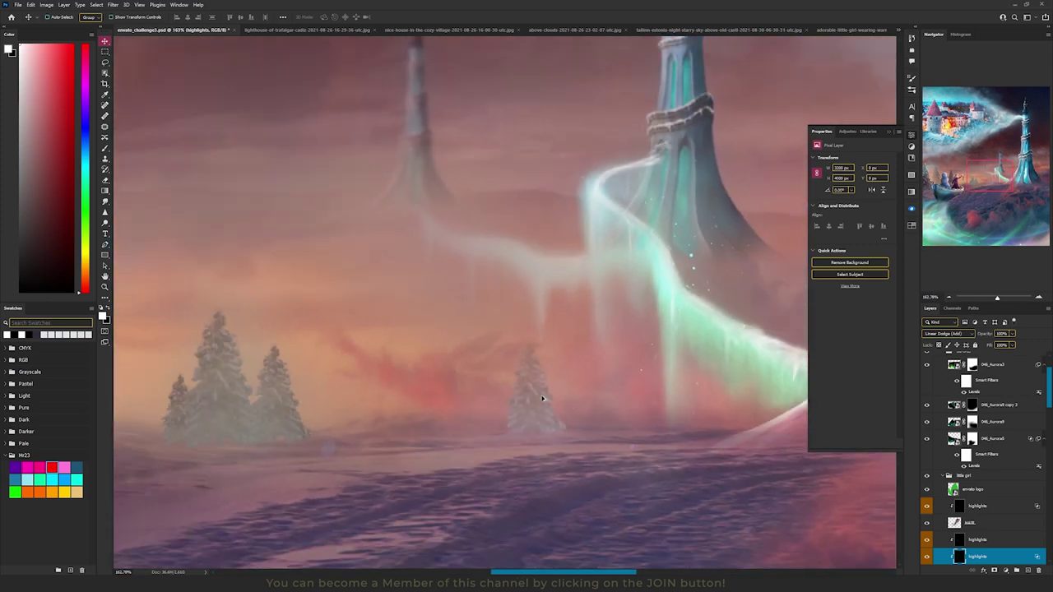
{"action": "scroll", "coordinate": [542, 399], "scroll_direction": "down", "scroll_amount": 3}
{"action": "scroll", "coordinate": [542, 399], "scroll_direction": "up", "scroll_amount": 1}
{"action": "scroll", "coordinate": [493, 379], "scroll_direction": "left", "scroll_amount": 3}
{"action": "scroll", "coordinate": [458, 368], "scroll_direction": "up", "scroll_amount": 4}
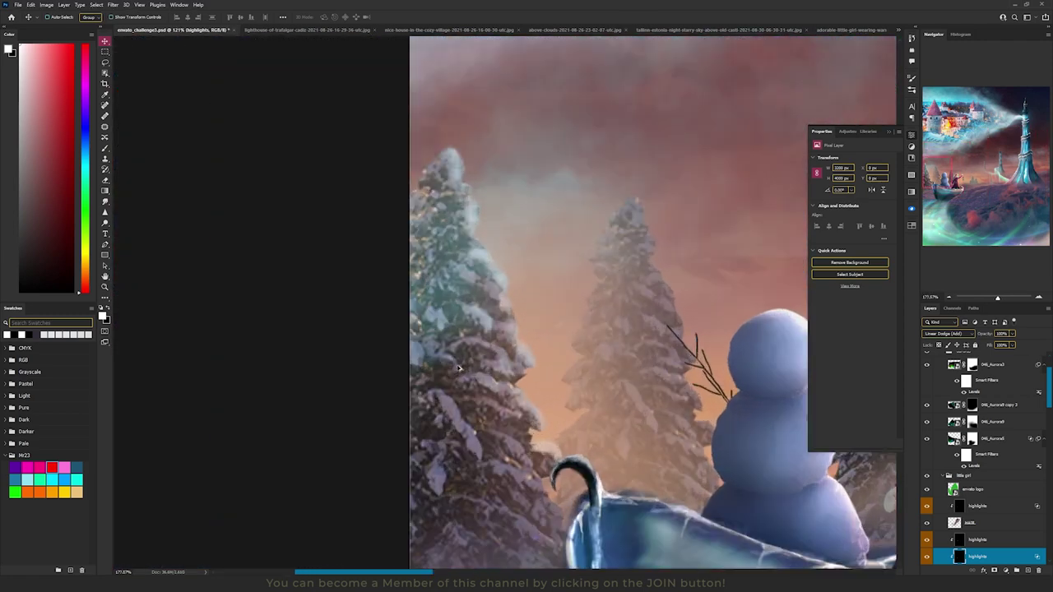
{"action": "scroll", "coordinate": [458, 368], "scroll_direction": "down", "scroll_amount": 3}
{"action": "scroll", "coordinate": [444, 362], "scroll_direction": "right", "scroll_amount": 3}
{"action": "scroll", "coordinate": [384, 334], "scroll_direction": "up", "scroll_amount": 7}
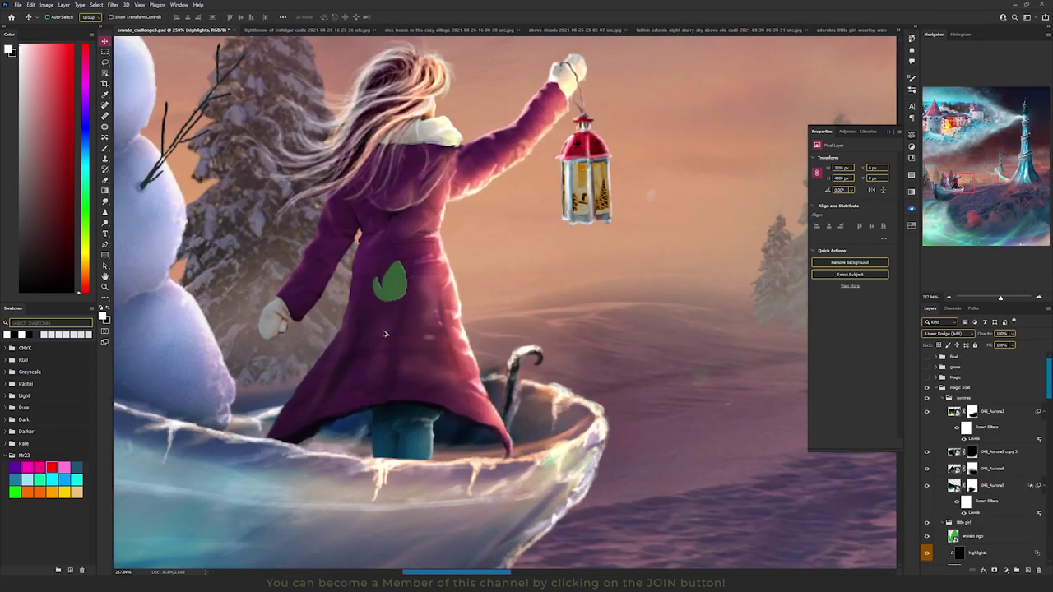
Step: Select the envato logo layer on the back of the girl's coat and check how it sits there
{"action": "left_click", "coordinate": [973, 535]}
{"action": "mouse_move", "coordinate": [607, 382]}
{"action": "left_mouse_down"}
{"action": "mouse_move", "coordinate": [621, 388]}
{"action": "mouse_move", "coordinate": [603, 387]}
{"action": "left_mouse_up"}
{"action": "scroll", "coordinate": [594, 362], "scroll_direction": "down", "scroll_amount": 4}
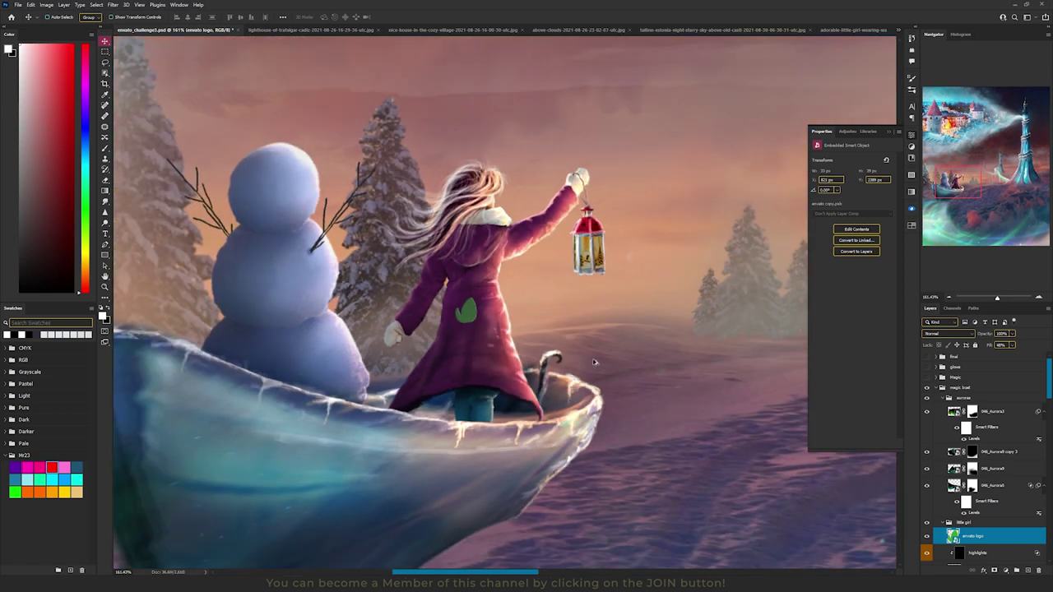
Step: Expand the Magic group and show it so its glow effects appear on the girl's lantern
{"action": "scroll", "coordinate": [594, 362], "scroll_direction": "down", "scroll_amount": 5}
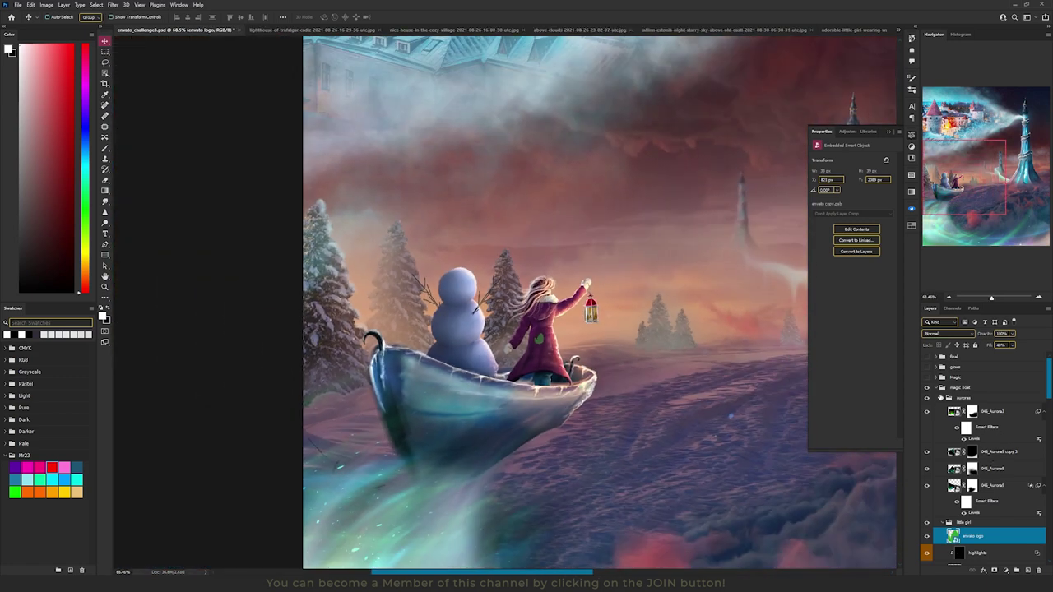
{"action": "left_click", "coordinate": [936, 377]}
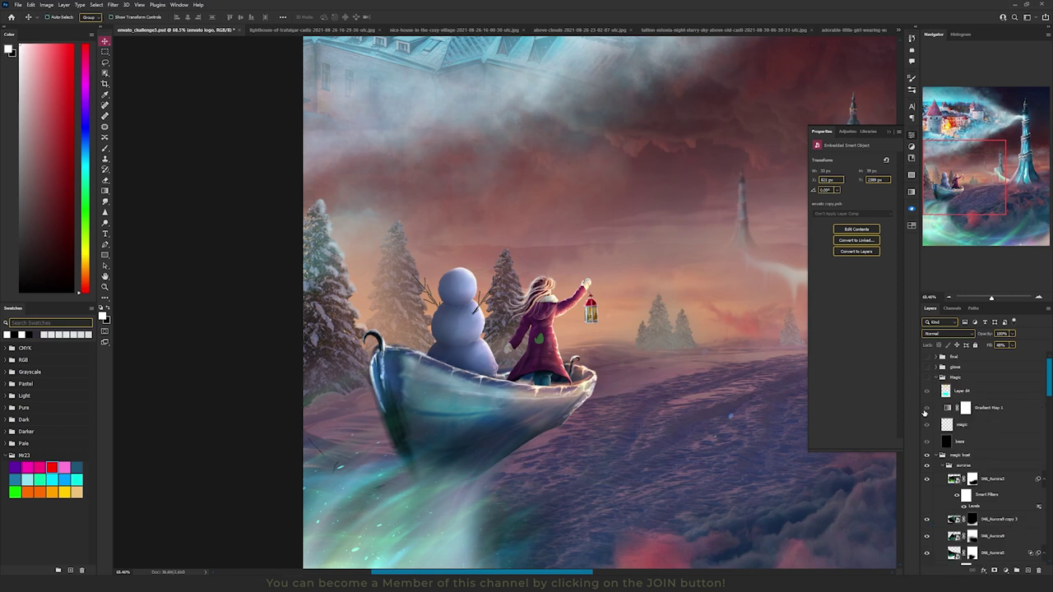
{"action": "scroll", "coordinate": [570, 341], "scroll_direction": "up", "scroll_amount": 5}
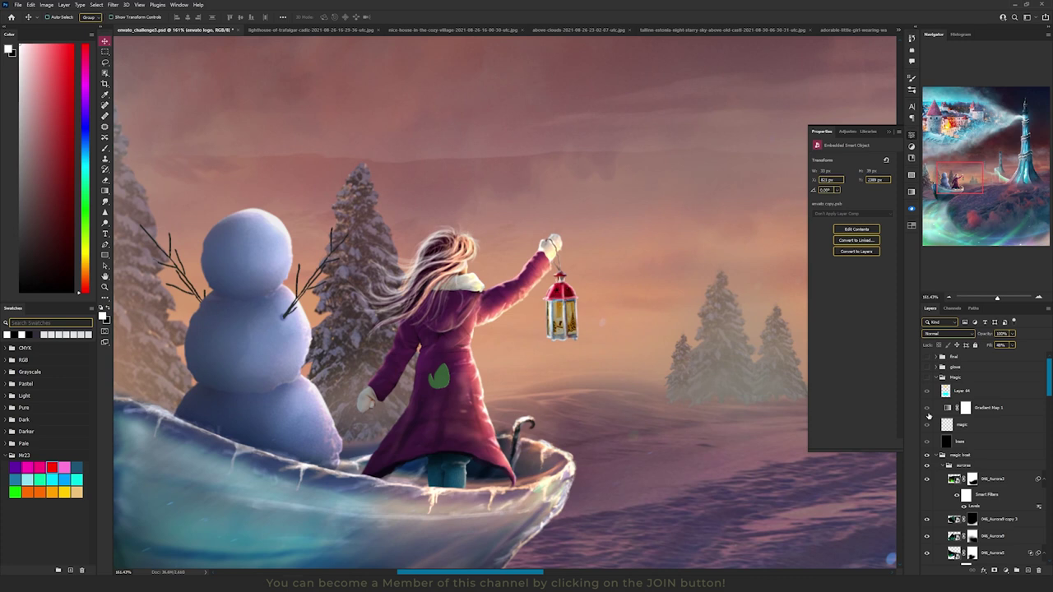
{"action": "left_click", "coordinate": [928, 393]}
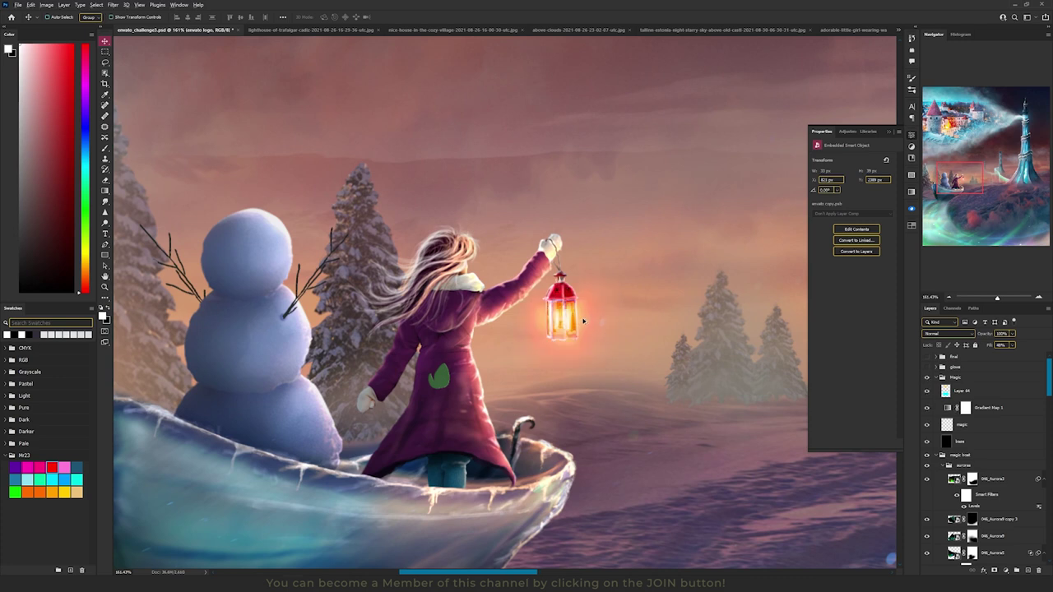
{"action": "scroll", "coordinate": [583, 320], "scroll_direction": "up", "scroll_amount": 8}
{"action": "scroll", "coordinate": [602, 321], "scroll_direction": "down", "scroll_amount": 5}
Step: Select the base layer of the Magic group and examine the glow effects on the tower windows and lantern
{"action": "left_click", "coordinate": [988, 441]}
{"action": "left_click_drag", "start_coordinate": [1002, 216], "coordinate": [1025, 122]}
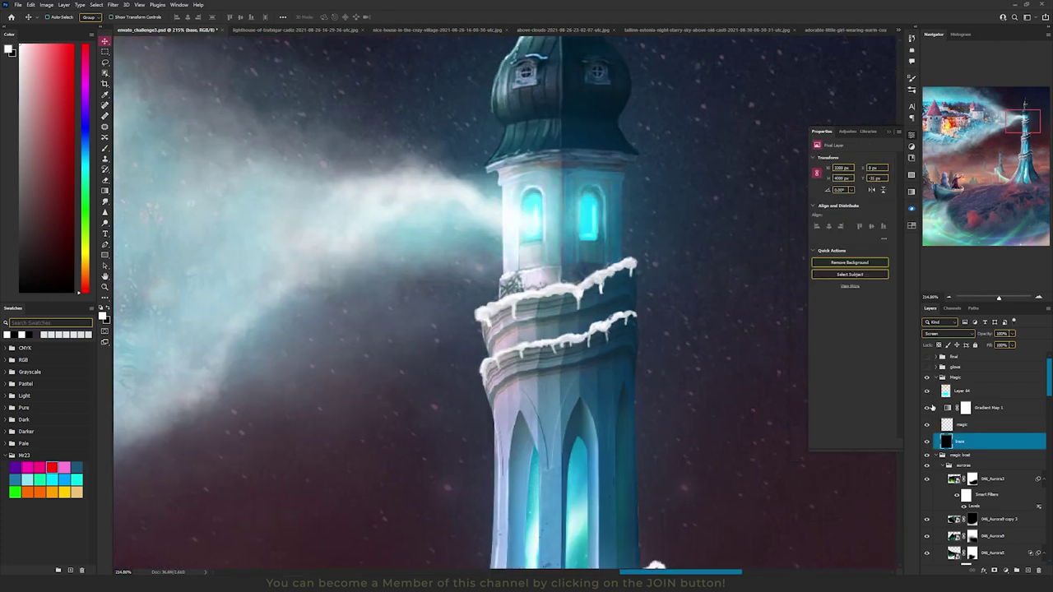
{"action": "key", "text": "ctrl+0"}
{"action": "scroll", "coordinate": [442, 337], "scroll_direction": "up", "scroll_amount": 5}
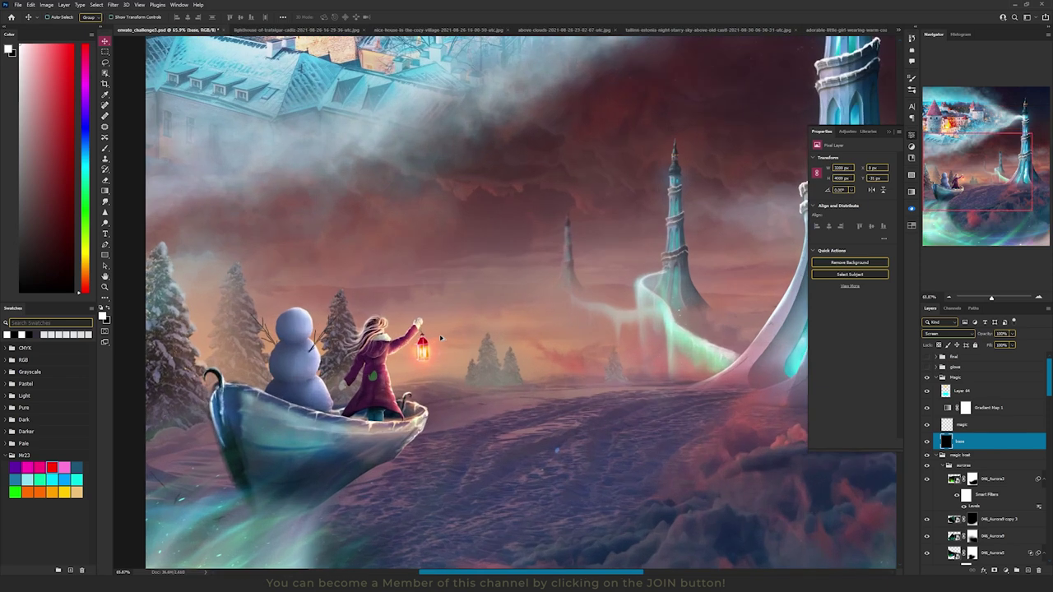
Step: Try placing a red-orange glow spot from its own layer higher in the sky, and delete that layer
{"action": "key", "text": "ctrl+shift+alt+n"}
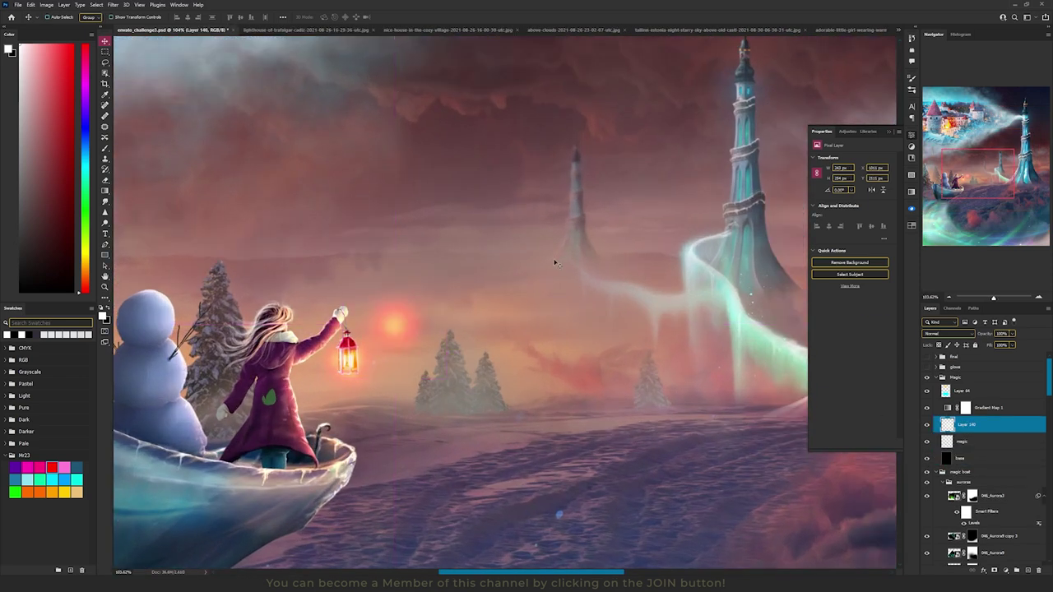
{"action": "left_click_drag", "start_coordinate": [434, 350], "coordinate": [511, 285]}
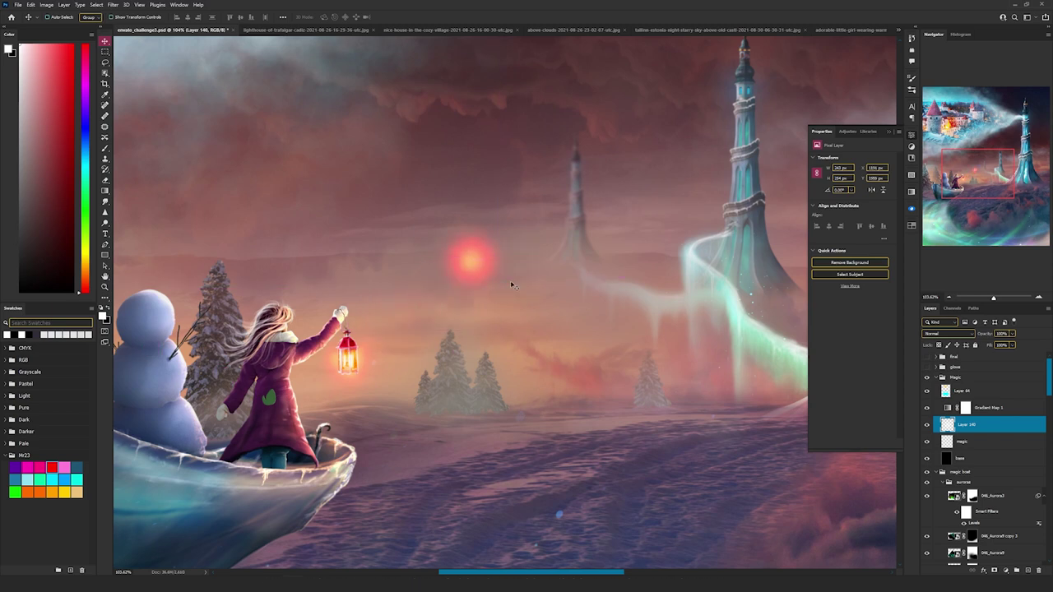
{"action": "key", "text": "Delete"}
Step: Show the glows group and toggle its upper layer to compare the cyan glow on the snowy ground
{"action": "scroll", "coordinate": [511, 285], "scroll_direction": "down", "scroll_amount": 6}
{"action": "scroll", "coordinate": [511, 421], "scroll_direction": "up", "scroll_amount": 5}
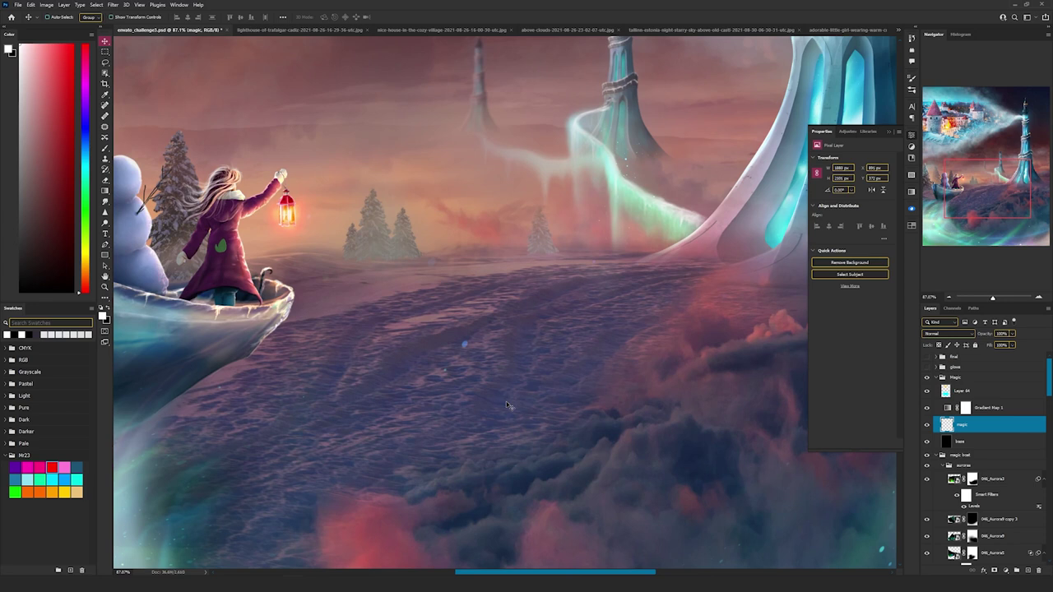
{"action": "left_click", "coordinate": [941, 367]}
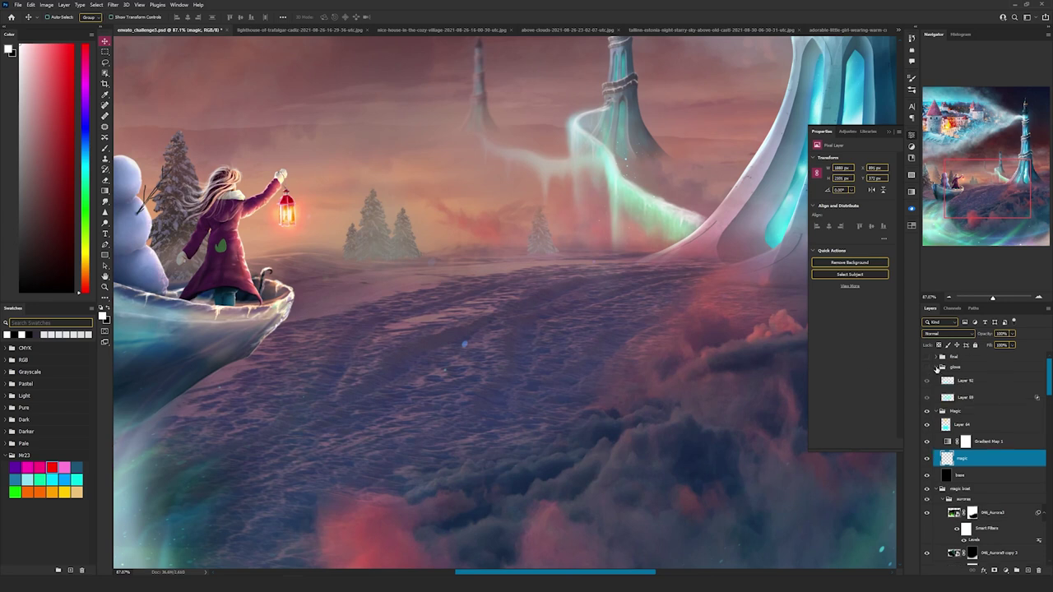
{"action": "left_click", "coordinate": [928, 398]}
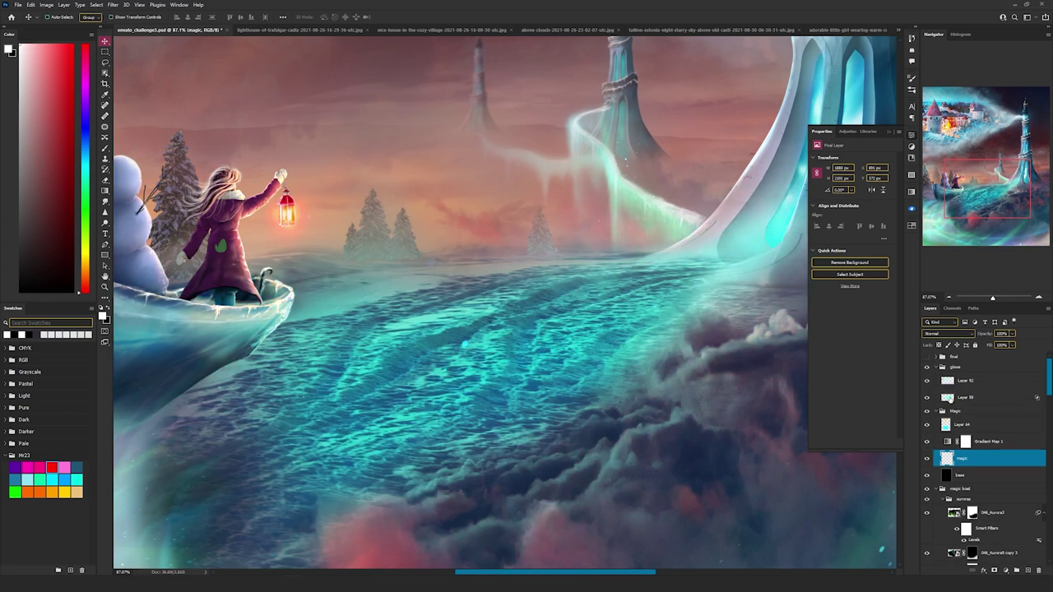
{"action": "left_click", "coordinate": [950, 398]}
{"action": "left_click", "coordinate": [928, 381]}
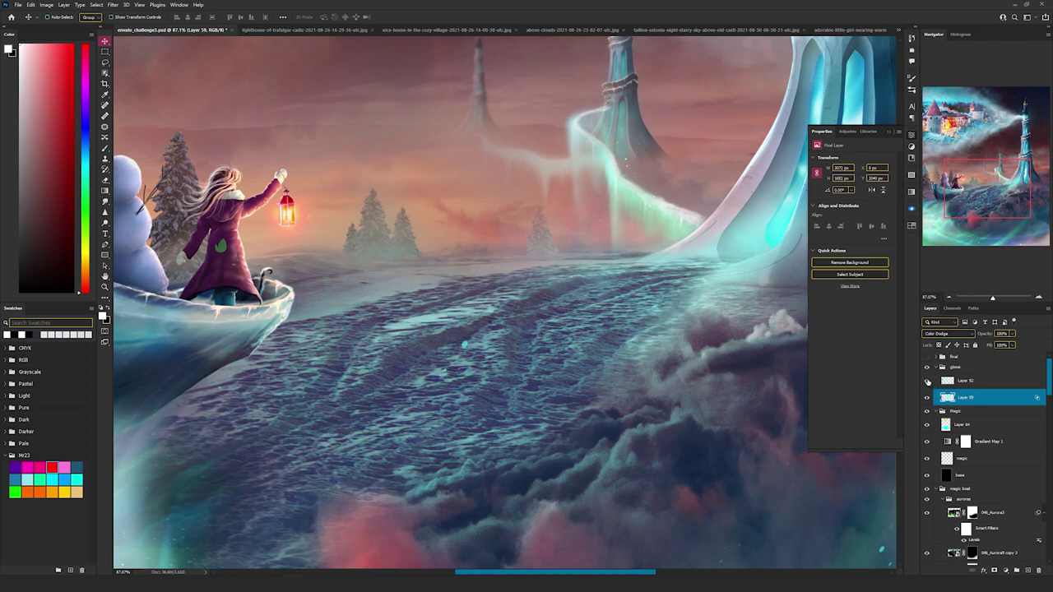
{"action": "left_click", "coordinate": [927, 381]}
Step: Hide both existing glow layers and add a new layer in Color Dodge mode inside the glows group
{"action": "key", "text": "ctrl+0"}
{"action": "left_click", "coordinate": [927, 398]}
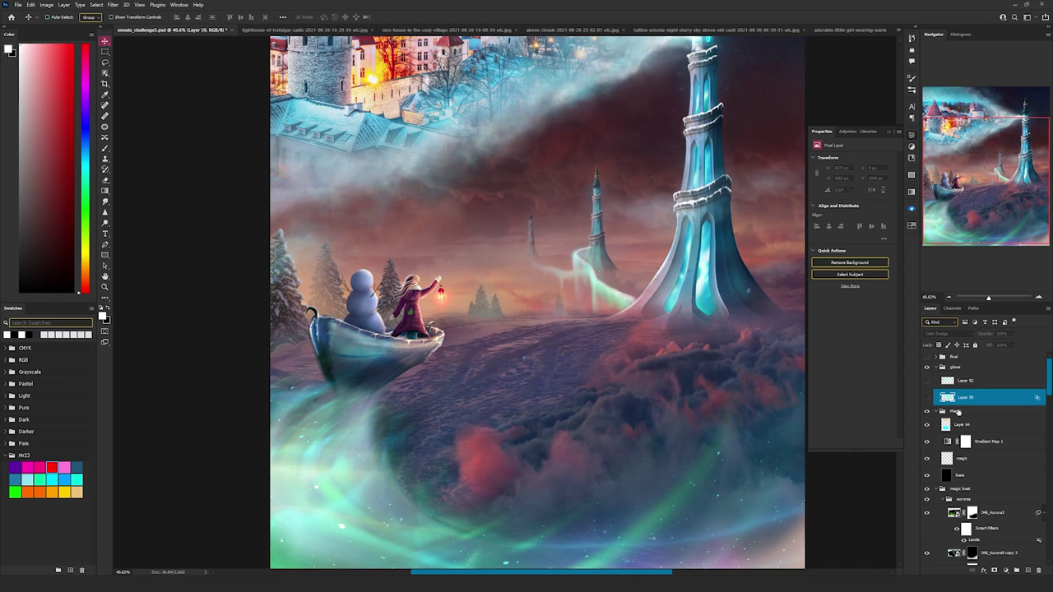
{"action": "left_click", "coordinate": [1029, 570]}
{"action": "left_click", "coordinate": [946, 333]}
{"action": "left_click", "coordinate": [944, 409]}
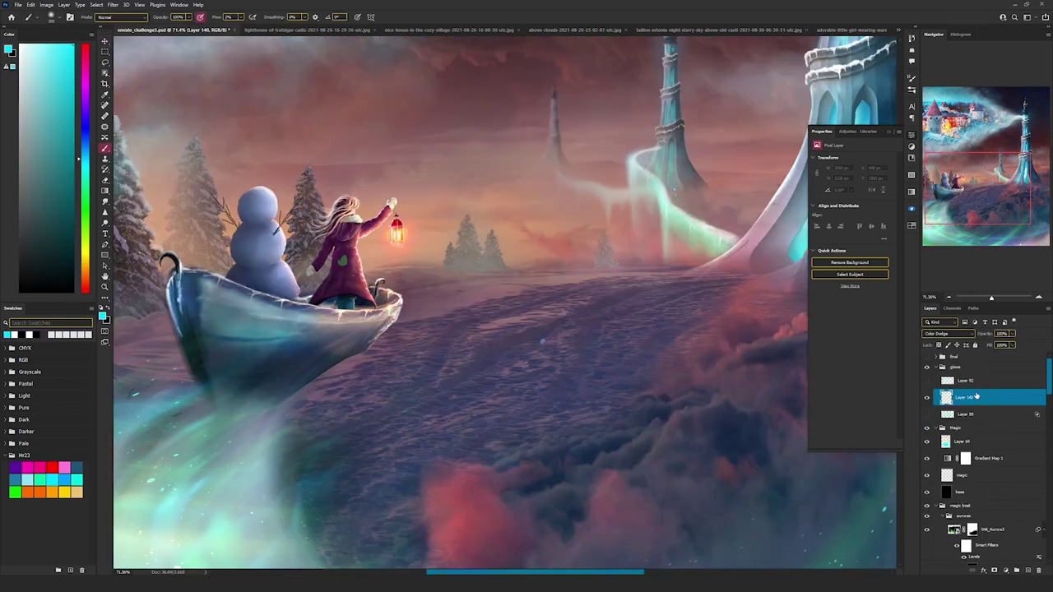
Step: Split the new layer's Underlying Layer shadow slider in Blend If to keep the glow off the dark areas
{"action": "double_click", "coordinate": [981, 398]}
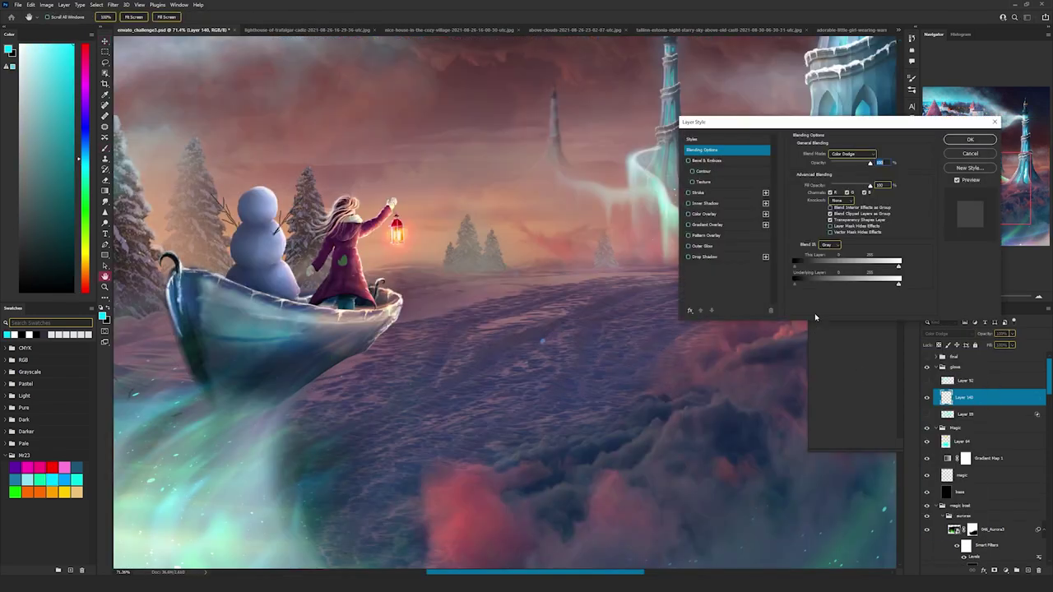
{"action": "left_click_drag", "start_coordinate": [797, 287], "coordinate": [831, 288]}
{"action": "key", "text": "alt"}
{"action": "left_click_drag", "start_coordinate": [825, 286], "coordinate": [793, 284]}
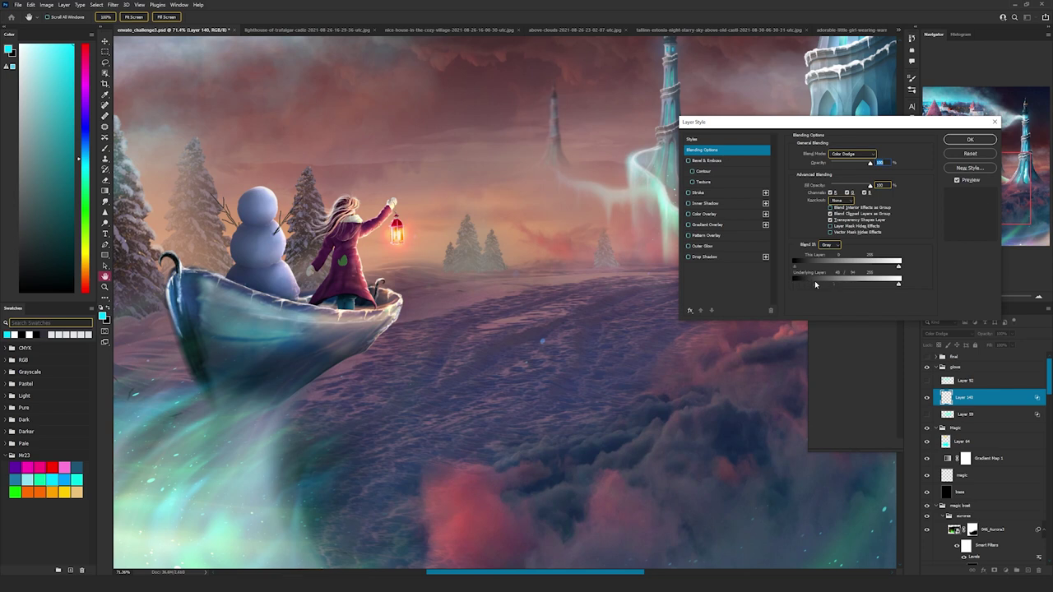
{"action": "left_click_drag", "start_coordinate": [815, 284], "coordinate": [819, 284]}
{"action": "left_click", "coordinate": [975, 141]}
Step: Enlarge the brush and paint a soft cyan glow across the snowy ground between the boat and the tower
{"action": "key", "text": "]"}
{"action": "mouse_move", "coordinate": [526, 355]}
{"action": "left_mouse_down"}
{"action": "mouse_move", "coordinate": [570, 358]}
{"action": "mouse_move", "coordinate": [689, 306]}
{"action": "mouse_move", "coordinate": [641, 337]}
{"action": "mouse_move", "coordinate": [405, 405]}
{"action": "mouse_move", "coordinate": [390, 381]}
{"action": "left_mouse_up"}
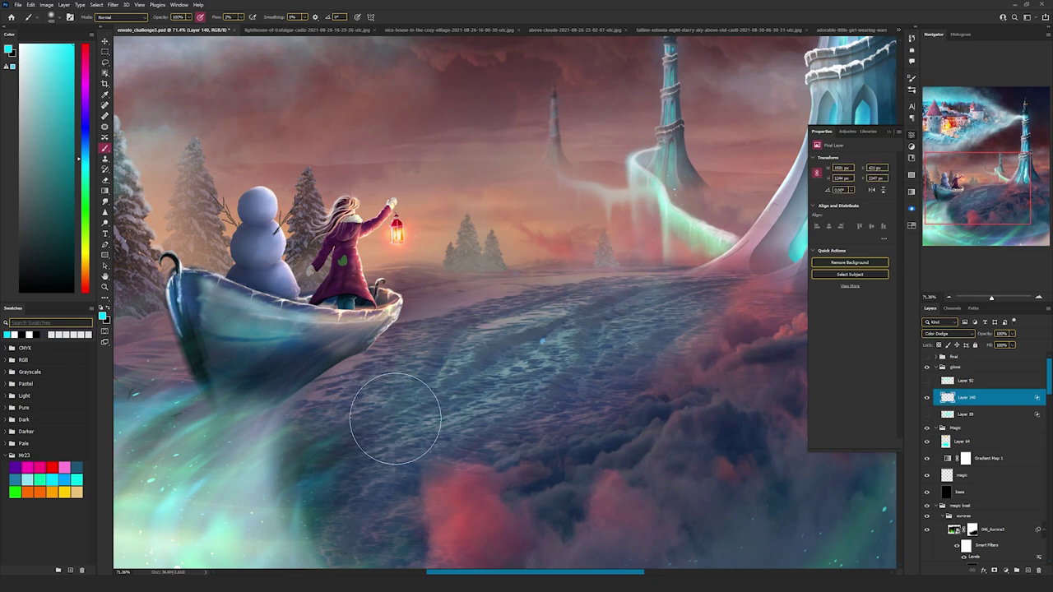
{"action": "scroll", "coordinate": [602, 363], "scroll_direction": "down", "scroll_amount": 1}
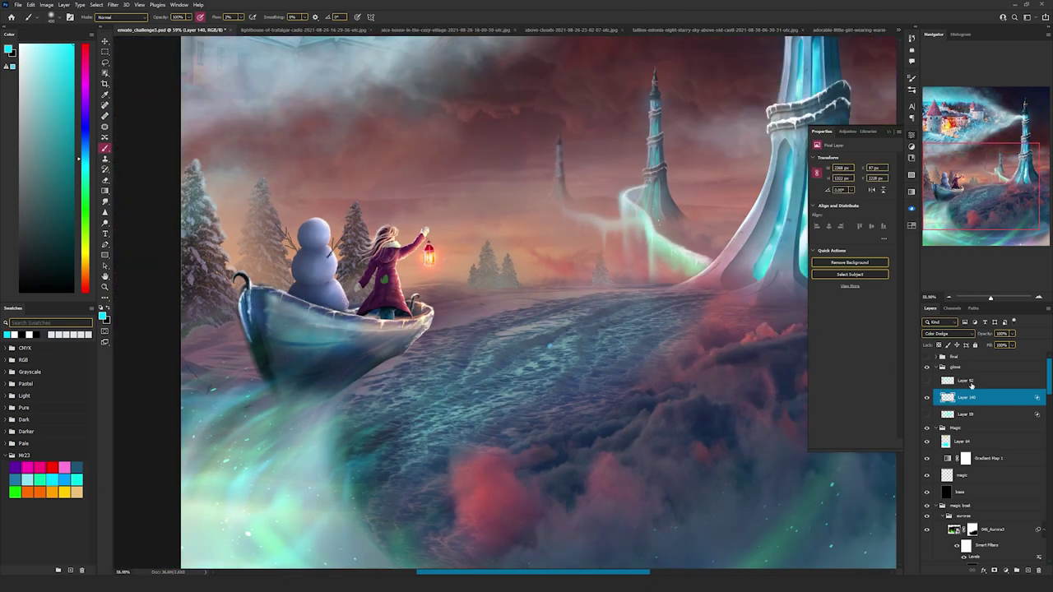
Step: Add another layer above the painted glow, change its blend mode and brush more cyan light over the snowy ground
{"action": "left_click", "coordinate": [1027, 570]}
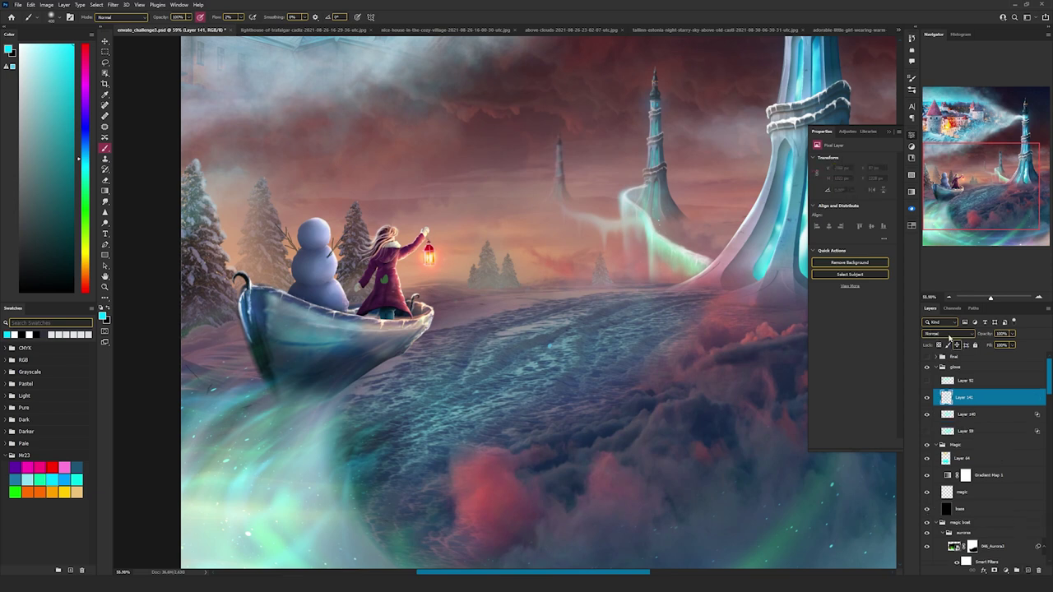
{"action": "left_click", "coordinate": [947, 334]}
{"action": "left_click", "coordinate": [947, 434]}
{"action": "mouse_move", "coordinate": [562, 339]}
{"action": "left_mouse_down"}
{"action": "mouse_move", "coordinate": [626, 348]}
{"action": "mouse_move", "coordinate": [425, 433]}
{"action": "mouse_move", "coordinate": [686, 339]}
{"action": "mouse_move", "coordinate": [681, 356]}
{"action": "mouse_move", "coordinate": [527, 370]}
{"action": "mouse_move", "coordinate": [400, 415]}
{"action": "mouse_move", "coordinate": [526, 380]}
{"action": "left_mouse_up"}
{"action": "left_click_drag", "start_coordinate": [609, 412], "coordinate": [619, 399]}
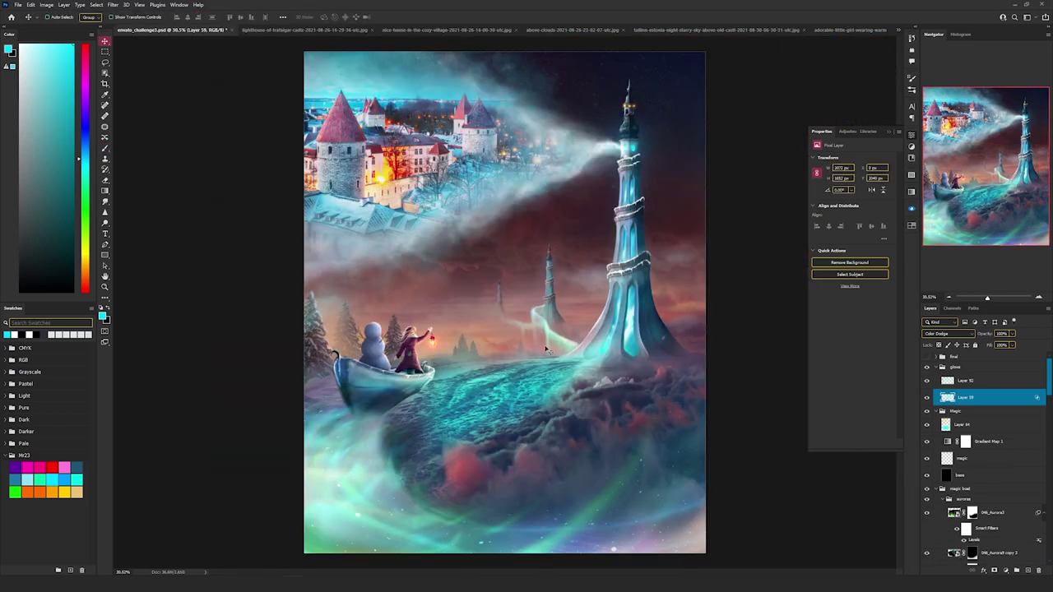
Step: Stamp all visible layers into one merged layer above the glows group, undoing the test shift of its position
{"action": "left_click", "coordinate": [973, 368]}
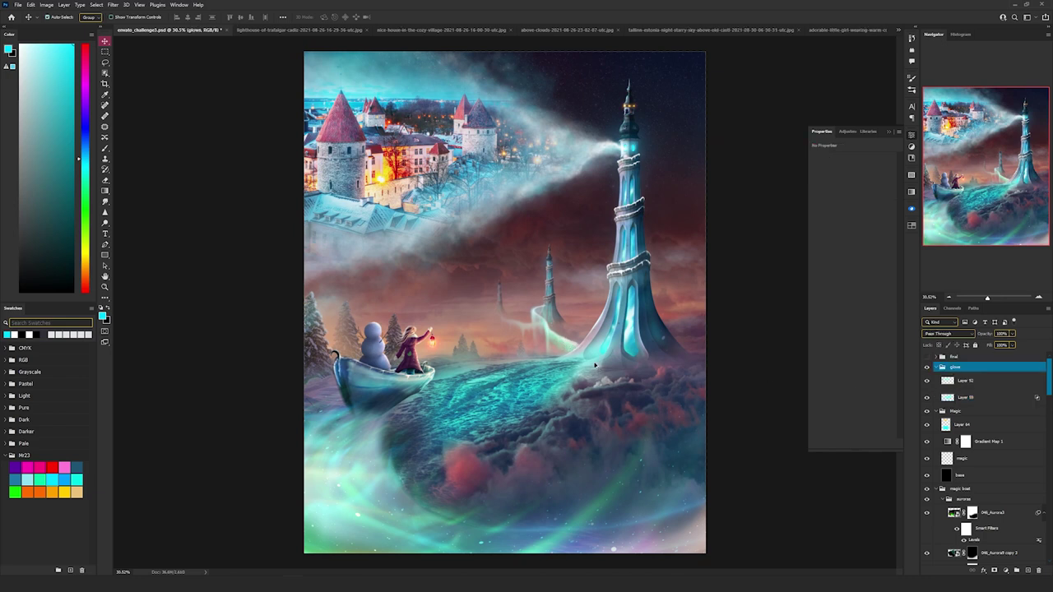
{"action": "key", "text": "ctrl+shift+alt+e"}
{"action": "left_click_drag", "start_coordinate": [614, 347], "coordinate": [595, 299]}
{"action": "key", "text": "ctrl+z"}
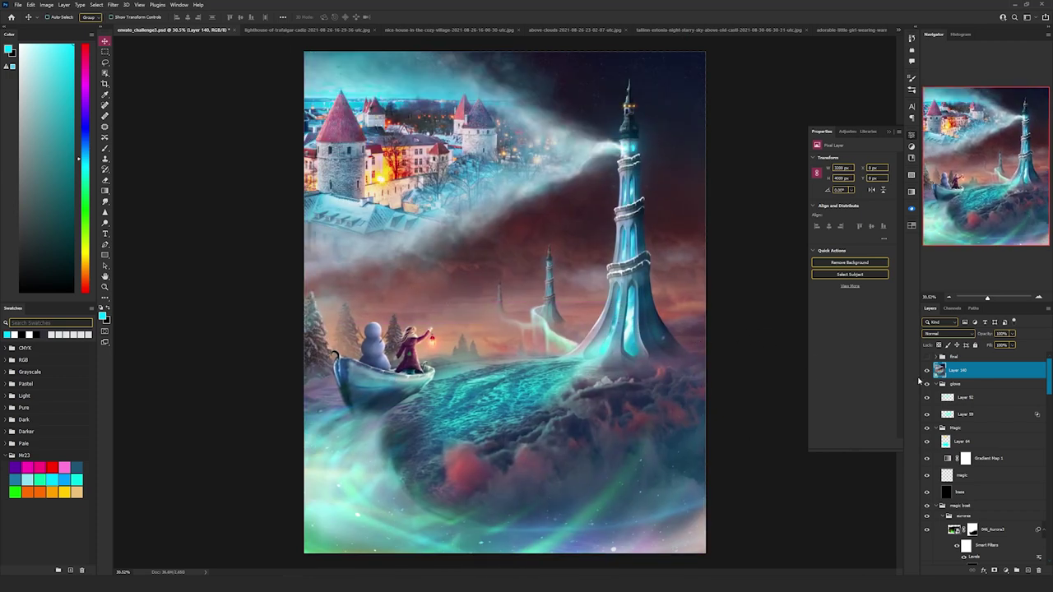
Step: Convert the merged layer to a smart object and open the Camera Raw Filter on it
{"action": "right_click", "coordinate": [994, 372]}
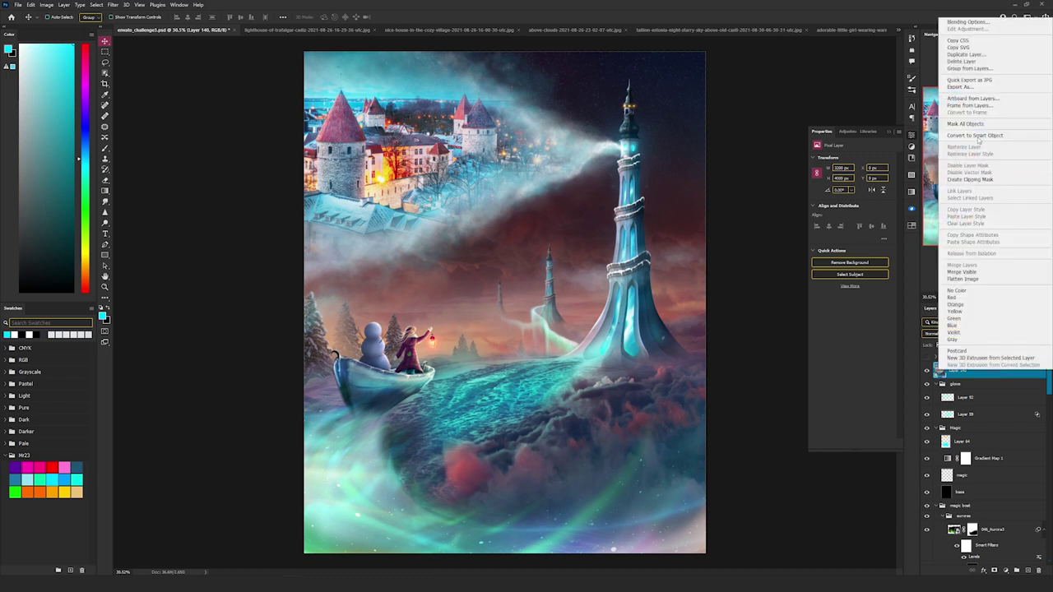
{"action": "left_click", "coordinate": [978, 136]}
{"action": "left_click", "coordinate": [113, 4]}
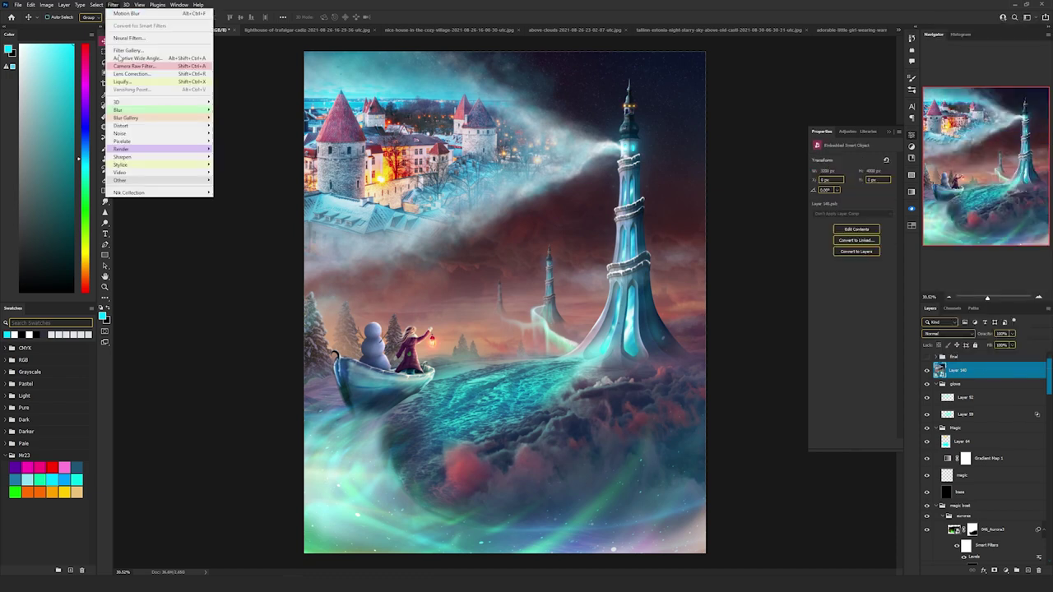
{"action": "left_click", "coordinate": [144, 71]}
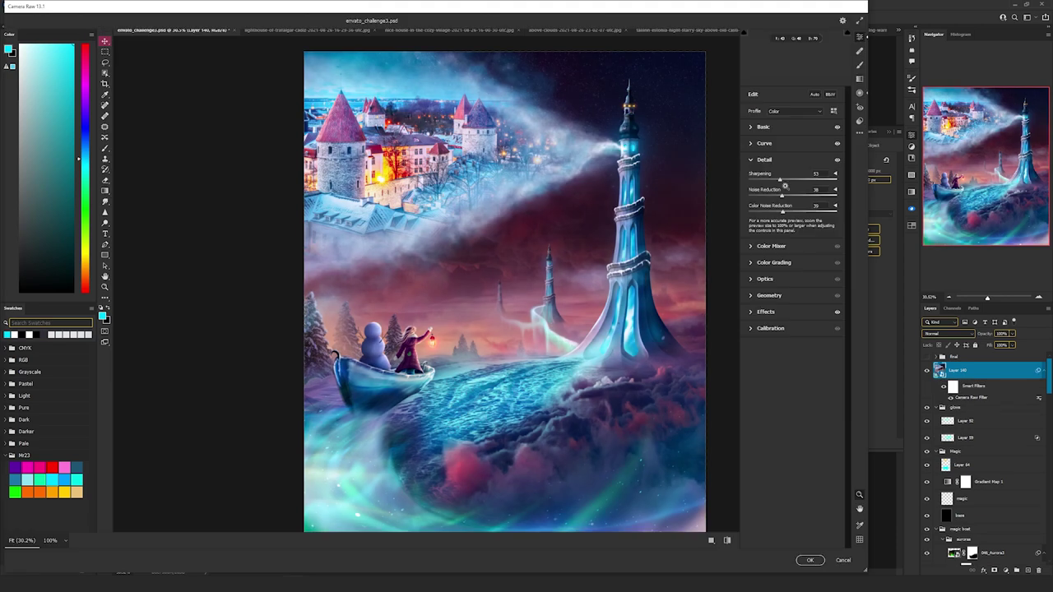
Step: Review the Camera Raw Filter's Basic, Curve, Detail and Effects settings for the final color grade
{"action": "left_click", "coordinate": [788, 128]}
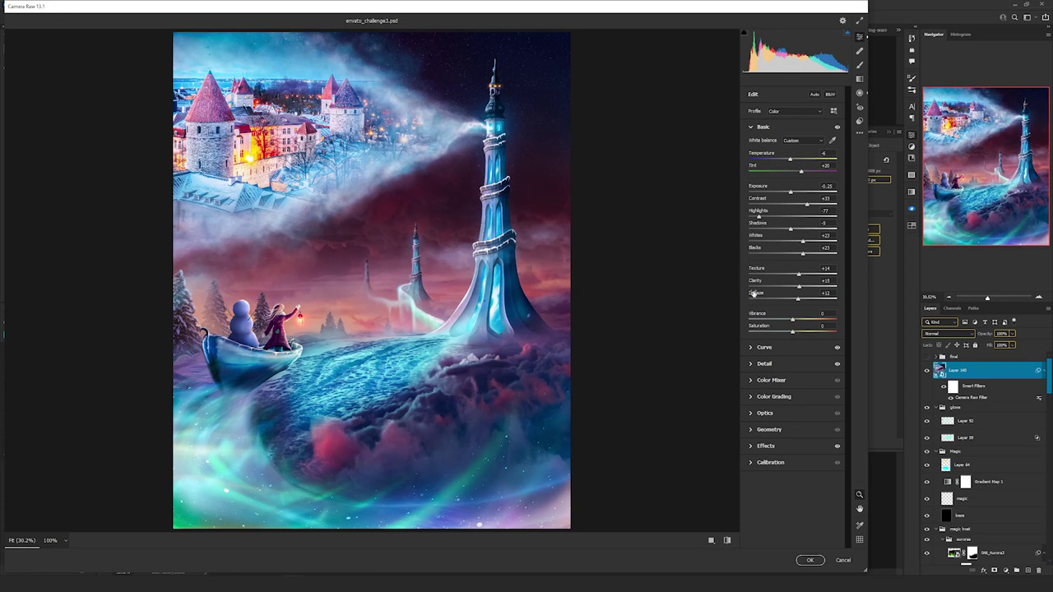
{"action": "left_click", "coordinate": [786, 353]}
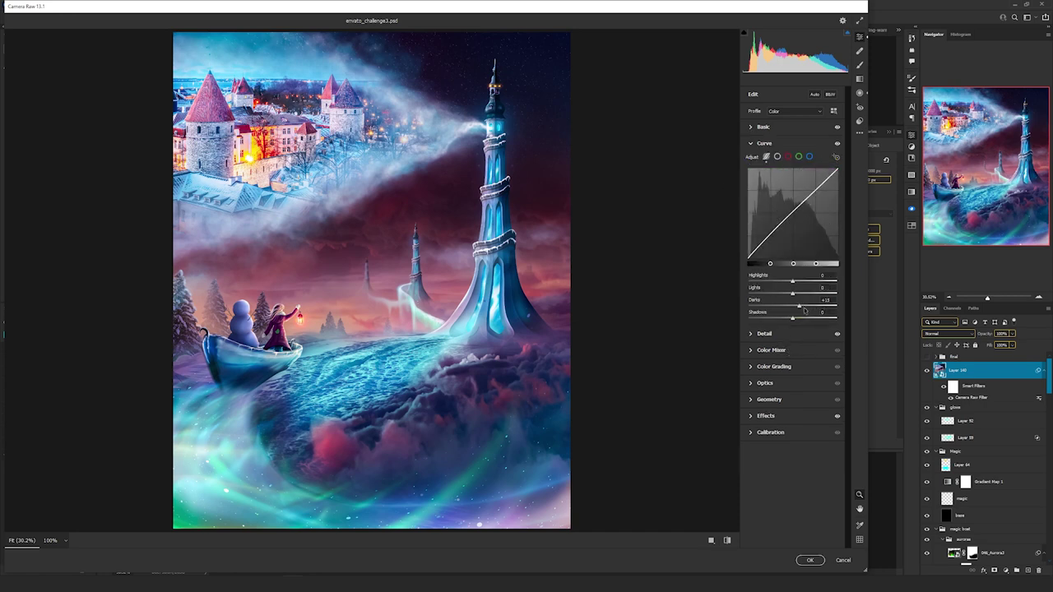
{"action": "left_click", "coordinate": [779, 336]}
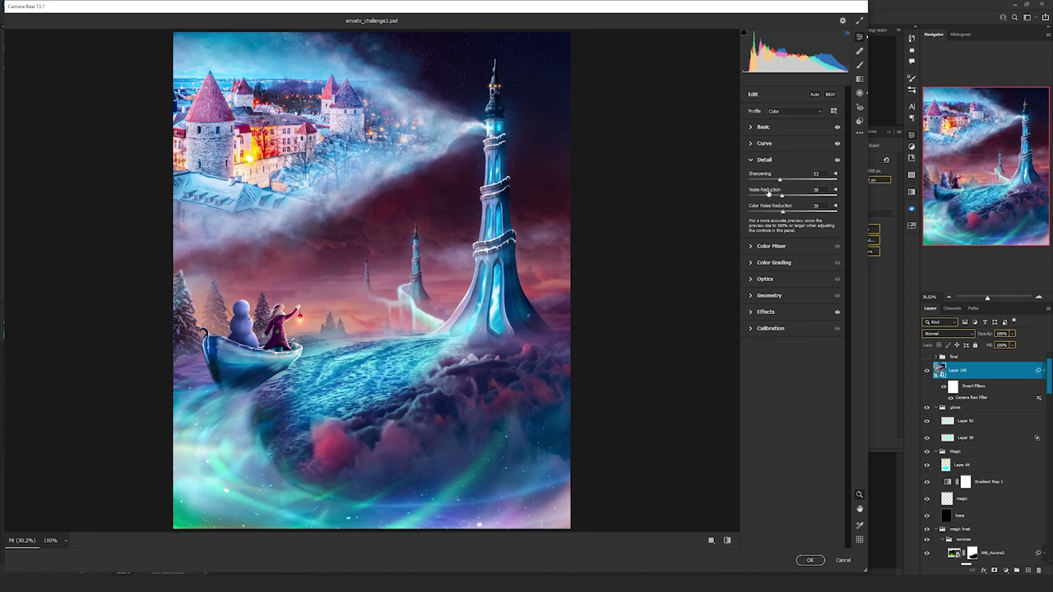
{"action": "left_click", "coordinate": [784, 312]}
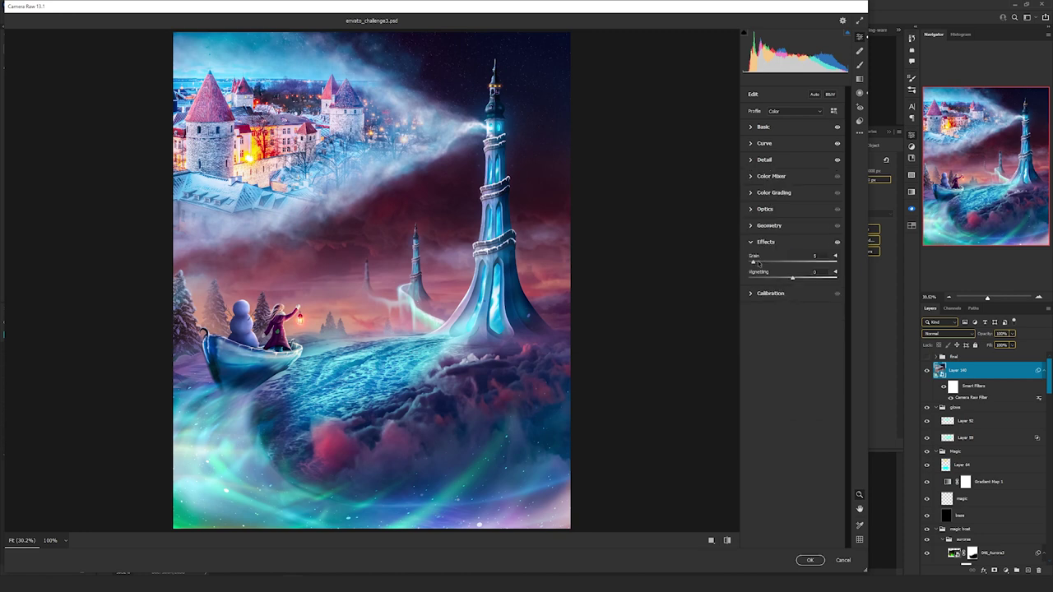